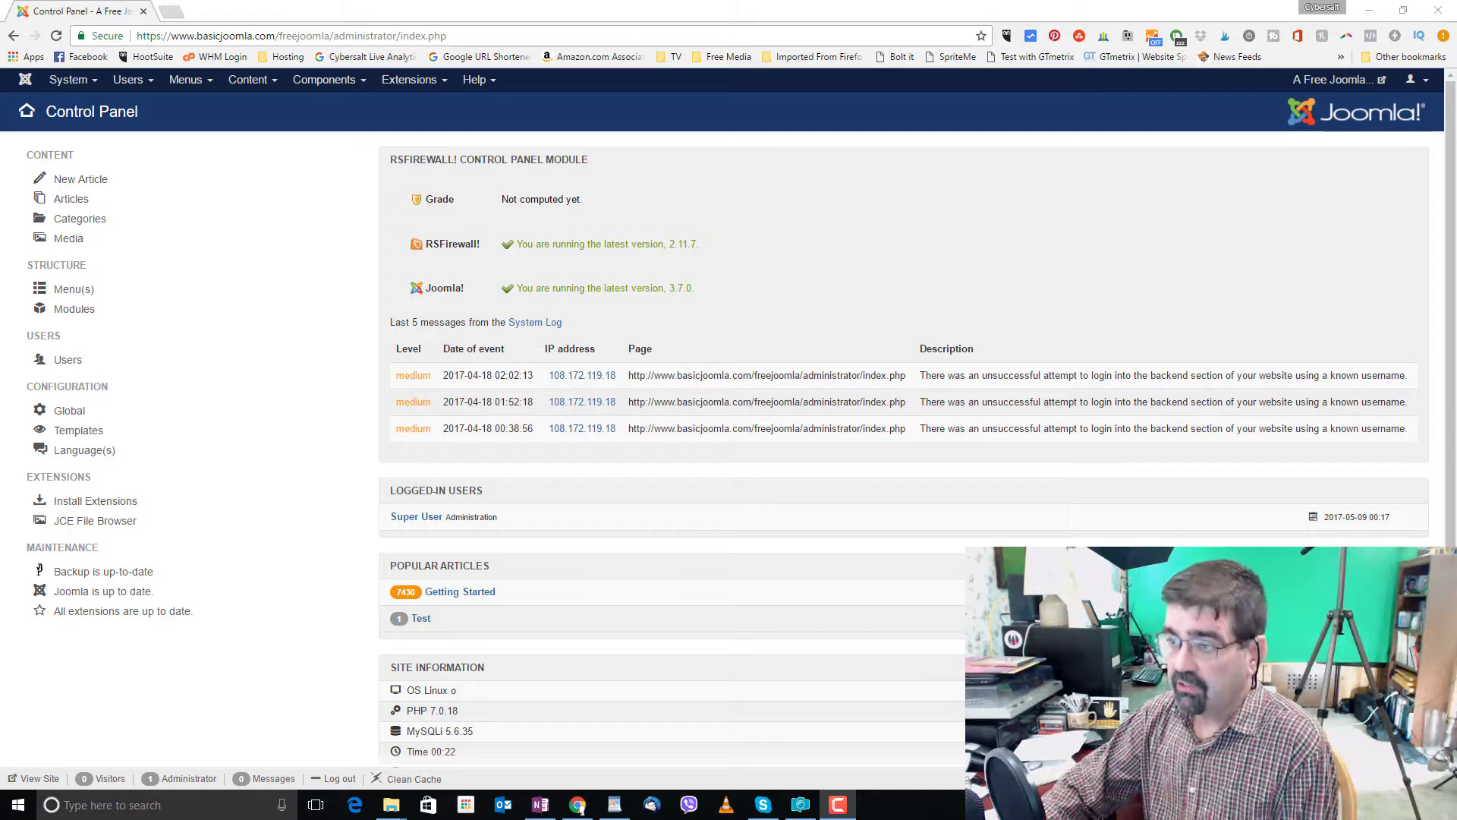
Step: Open the Phoca Cart component and start its quick setup wizard
left_click(325, 85)
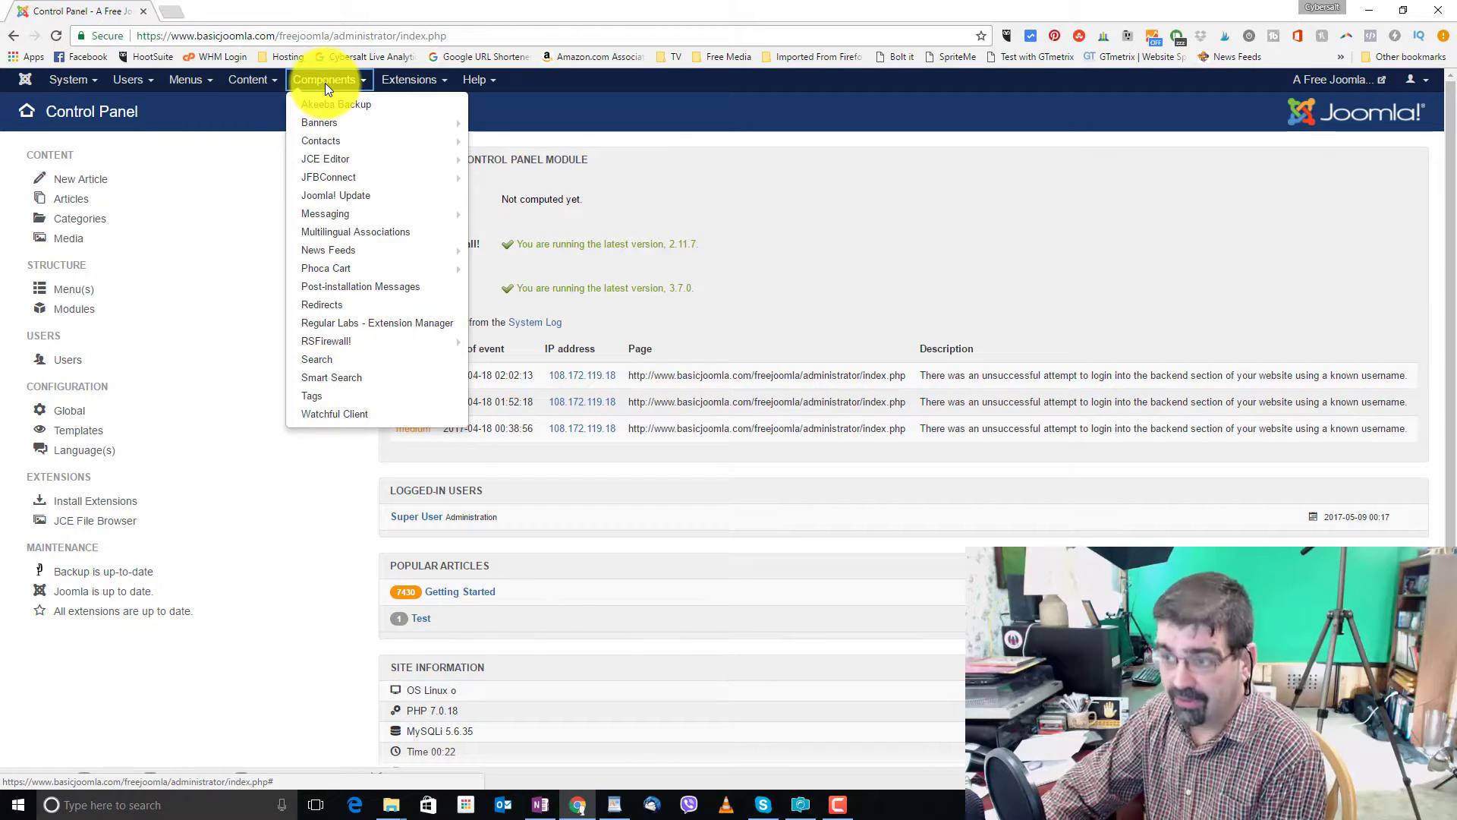
left_click(332, 273)
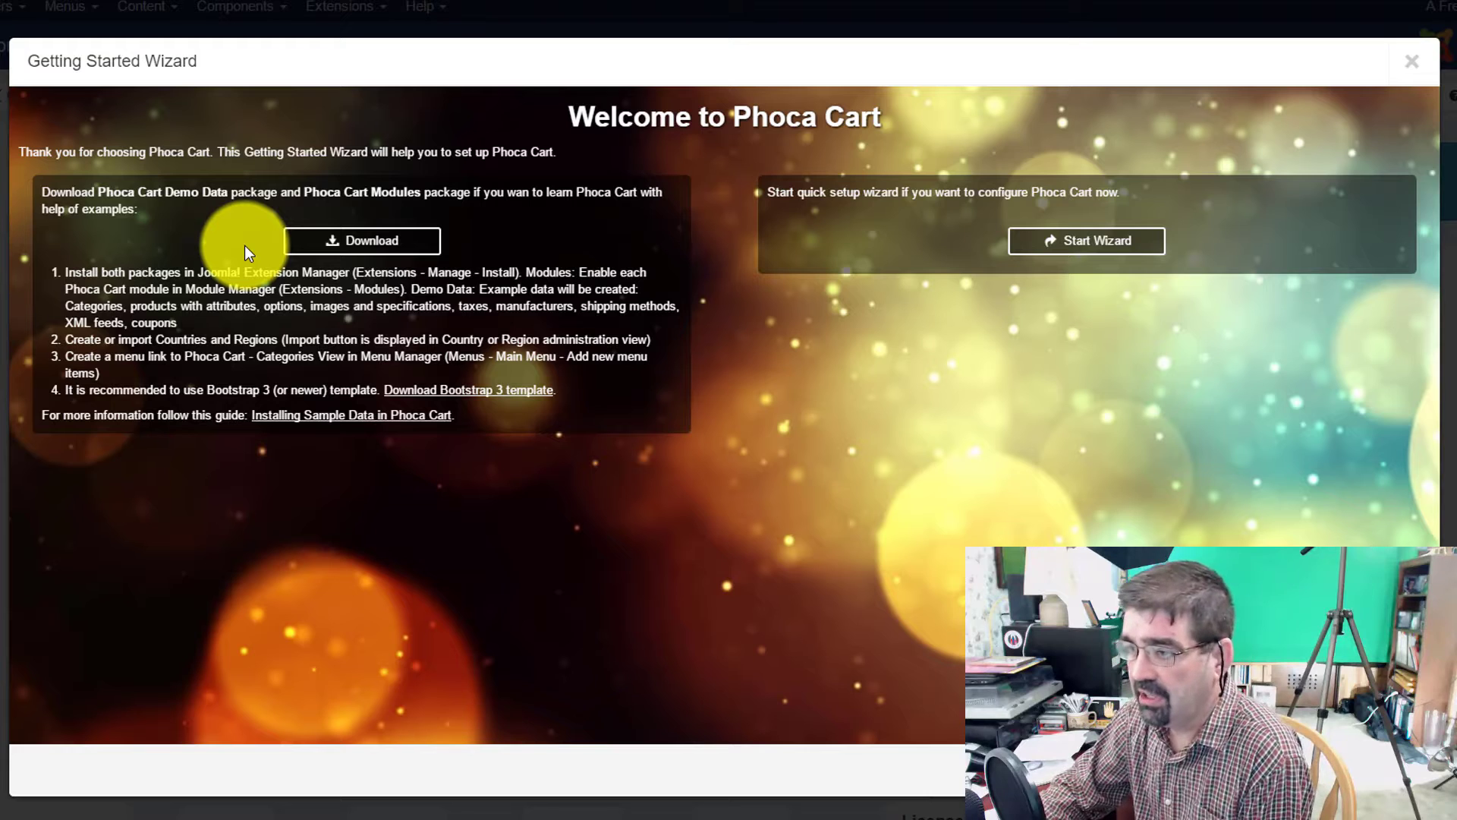
left_click(1096, 241)
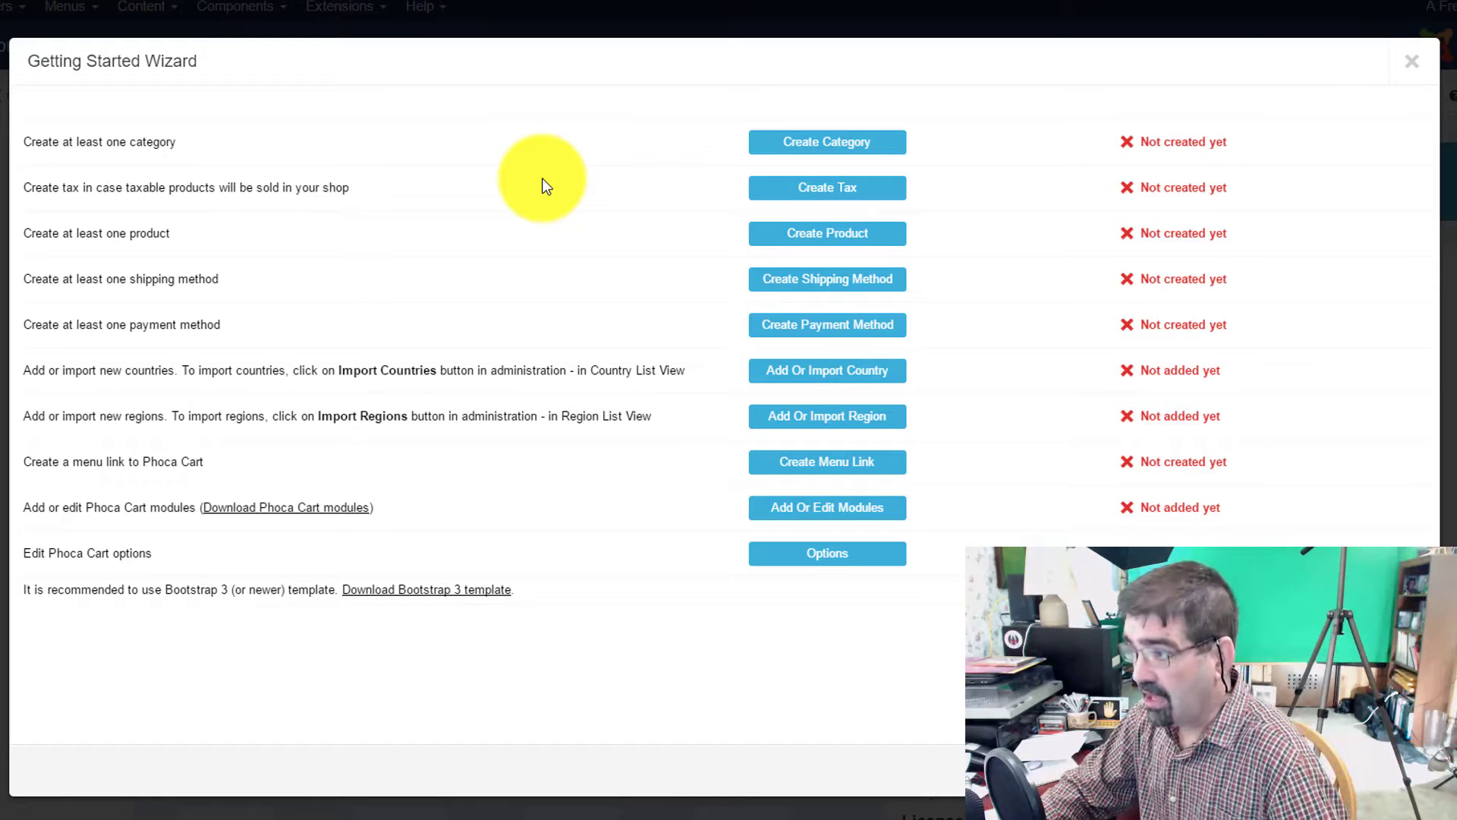
Step: Start a new product category from the wizard and title it Dogs
left_click(813, 139)
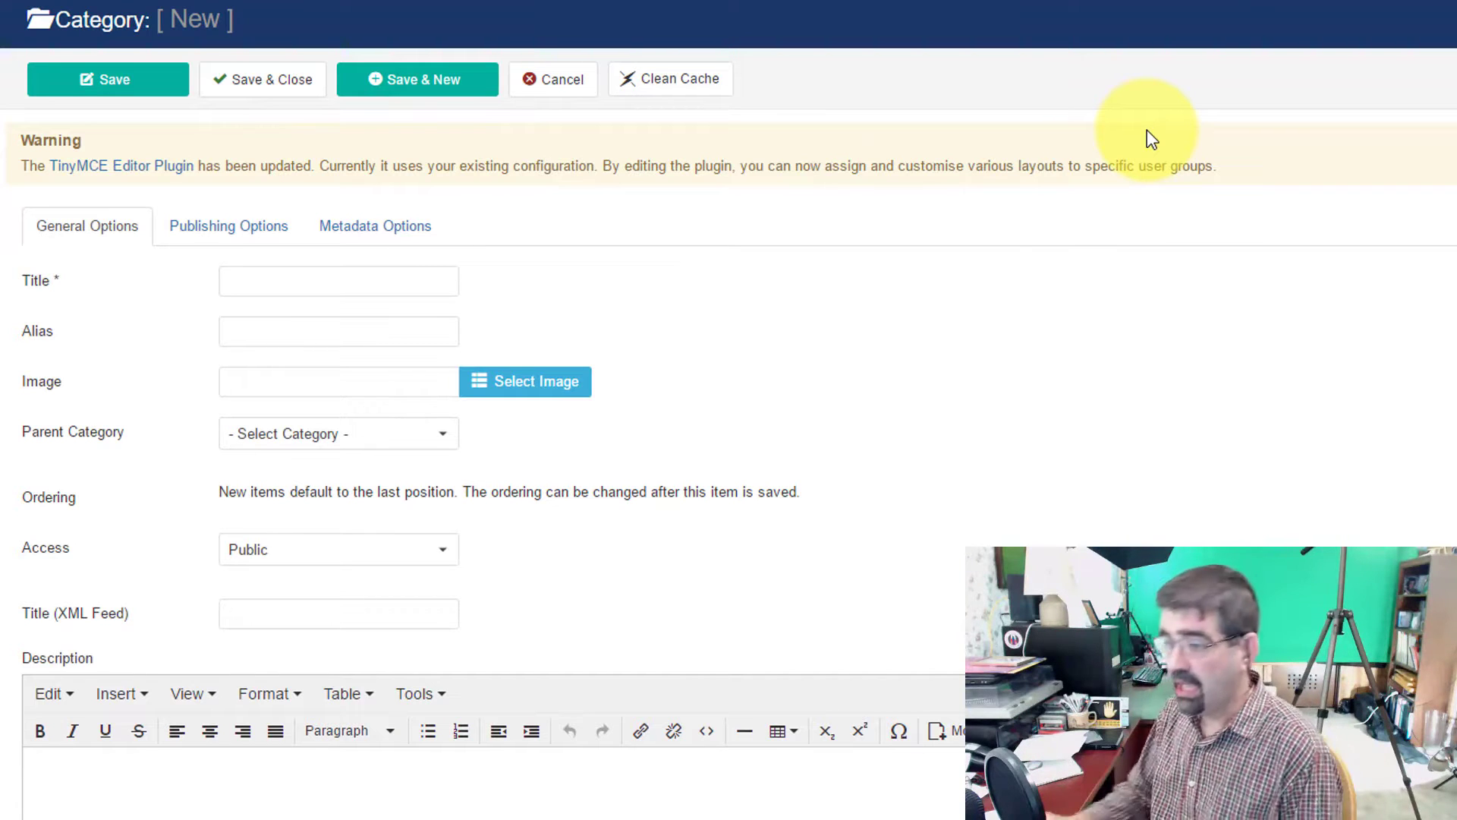
left_click(274, 289)
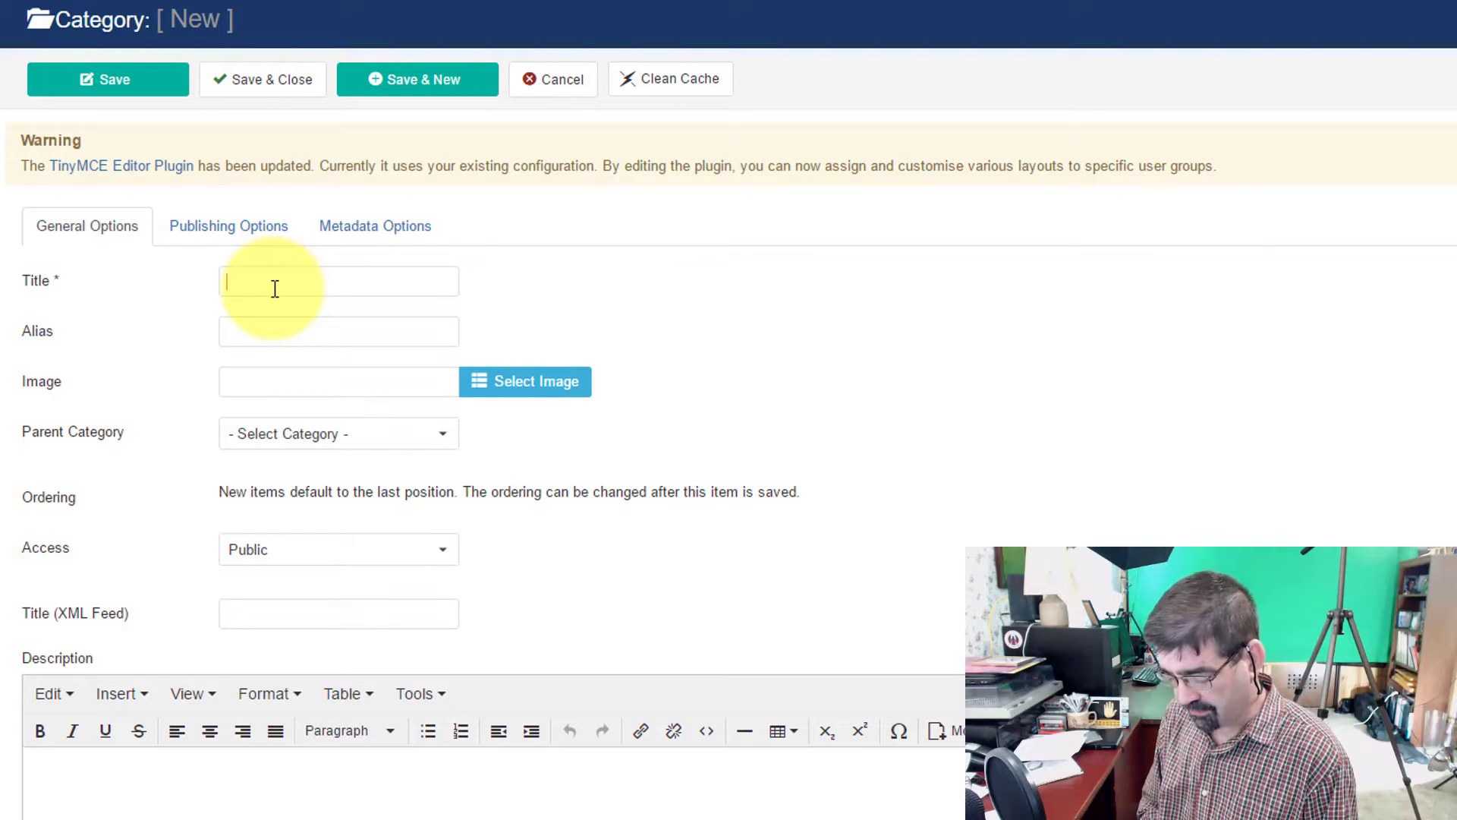
type("Dogs")
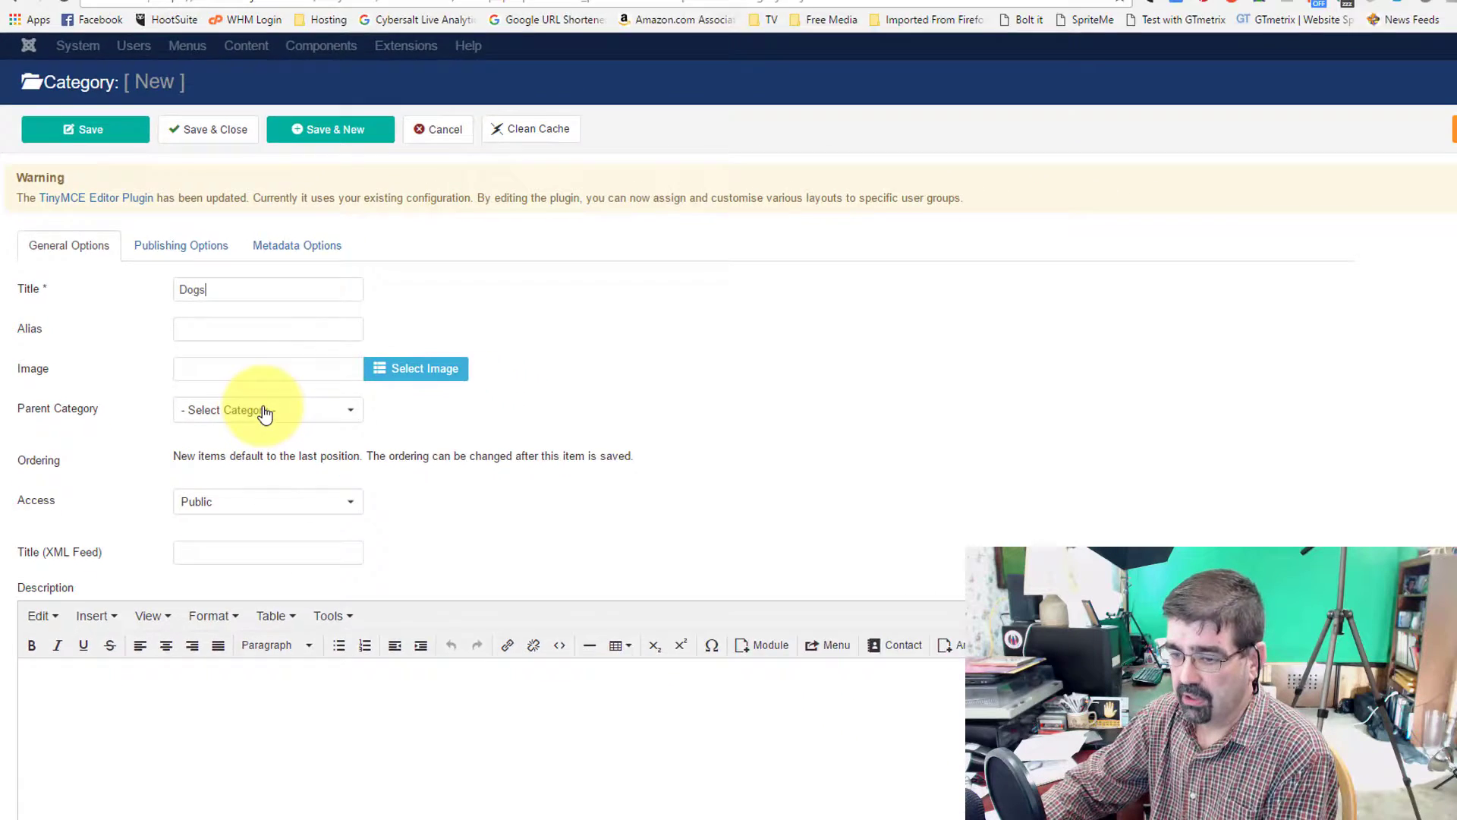
scroll(265, 413, "down", 2)
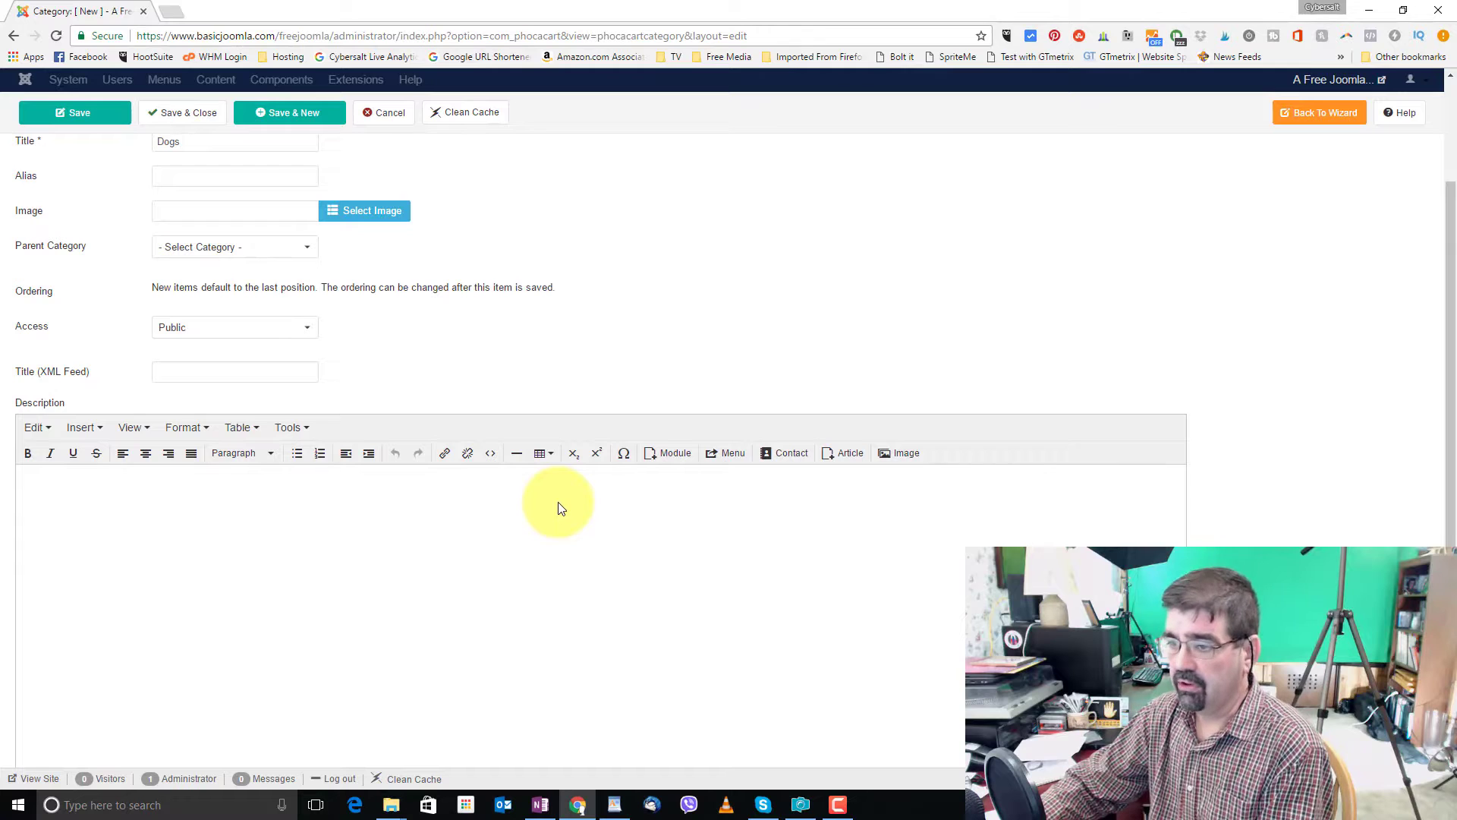
scroll(586, 554, "up", 2)
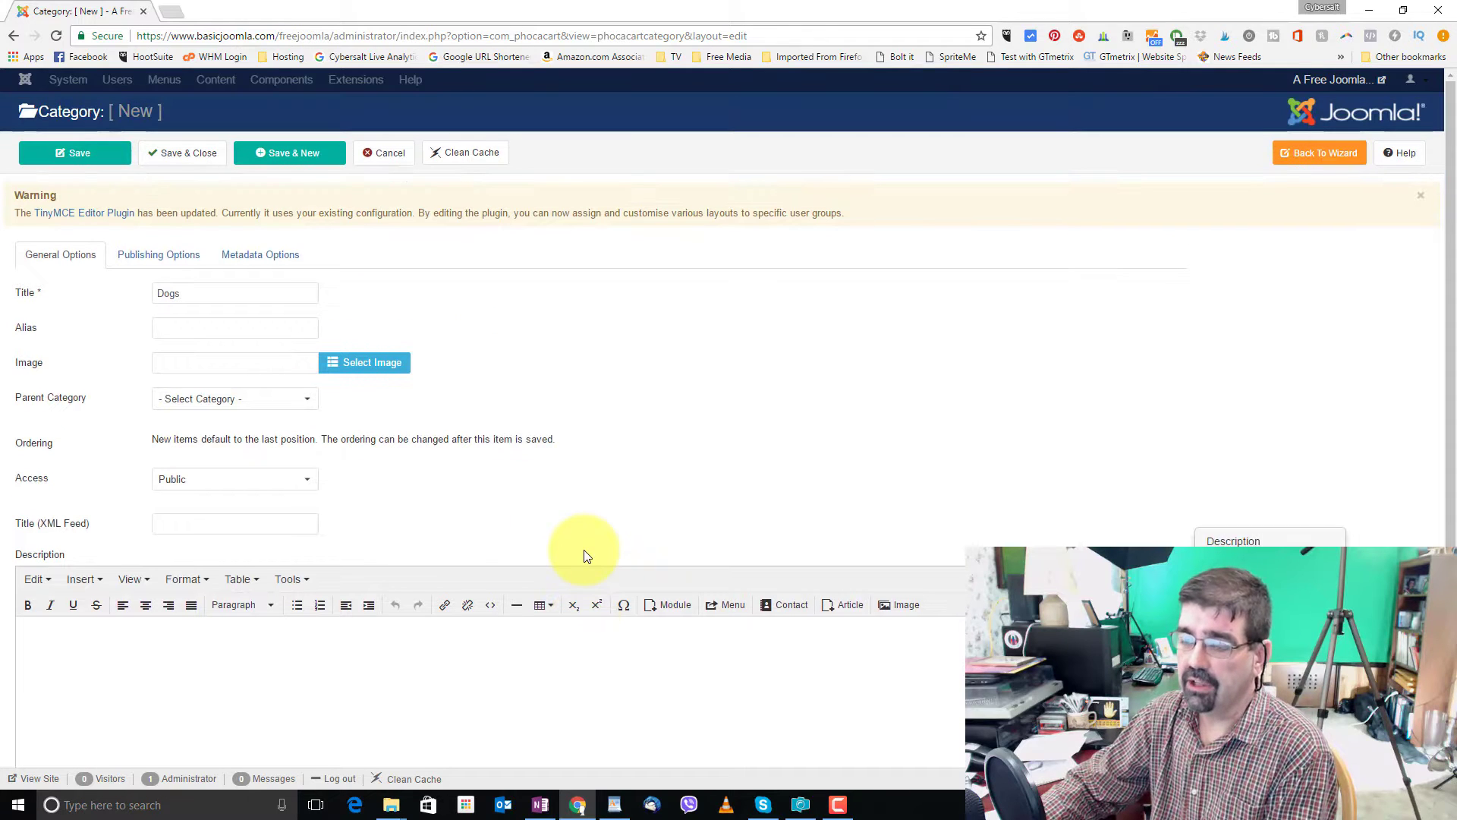
Step: Review the Dogs category's publishing and metadata options, and save it with a new blank category started
left_click(161, 261)
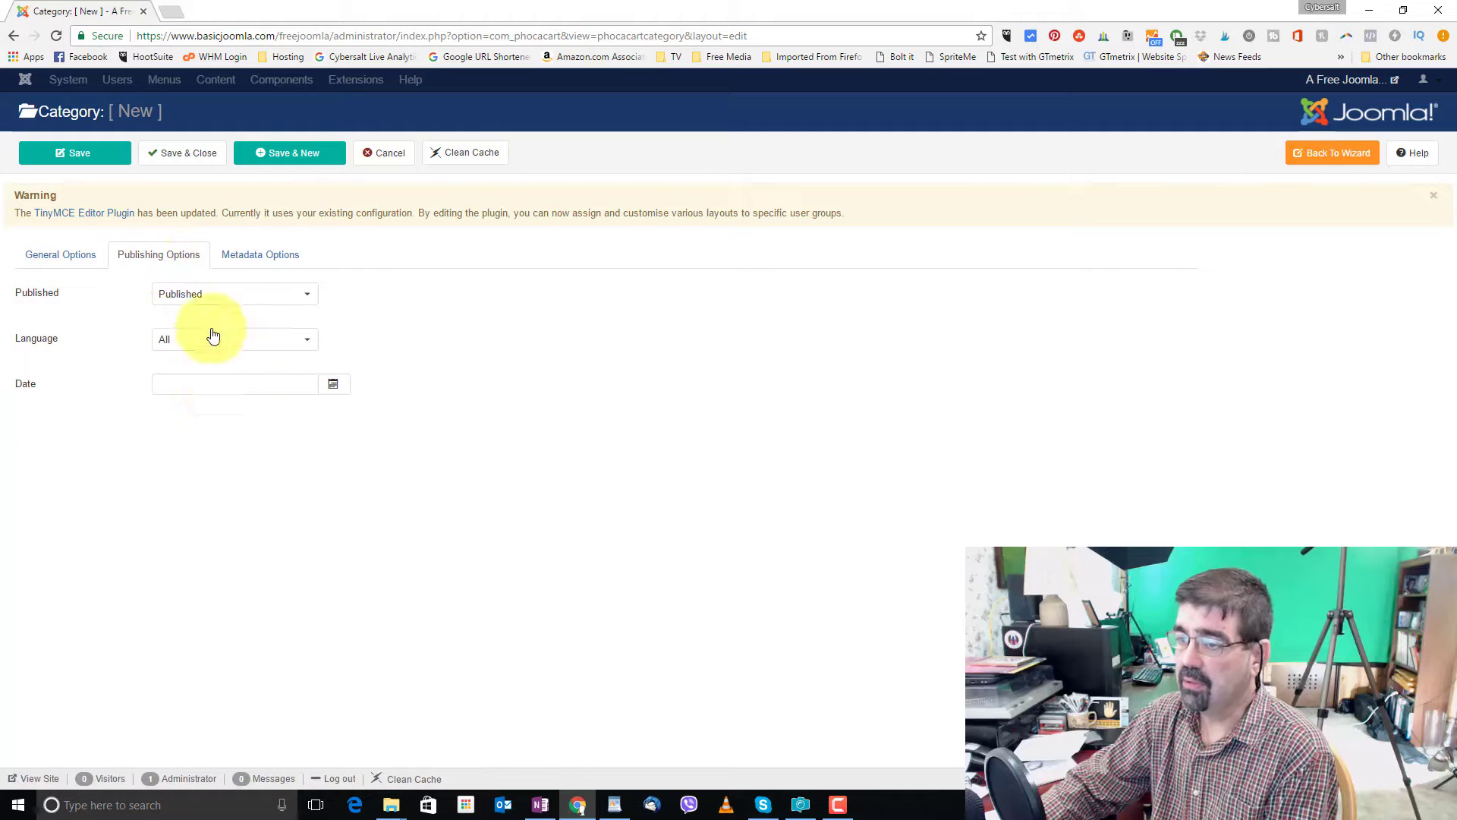
left_click(251, 261)
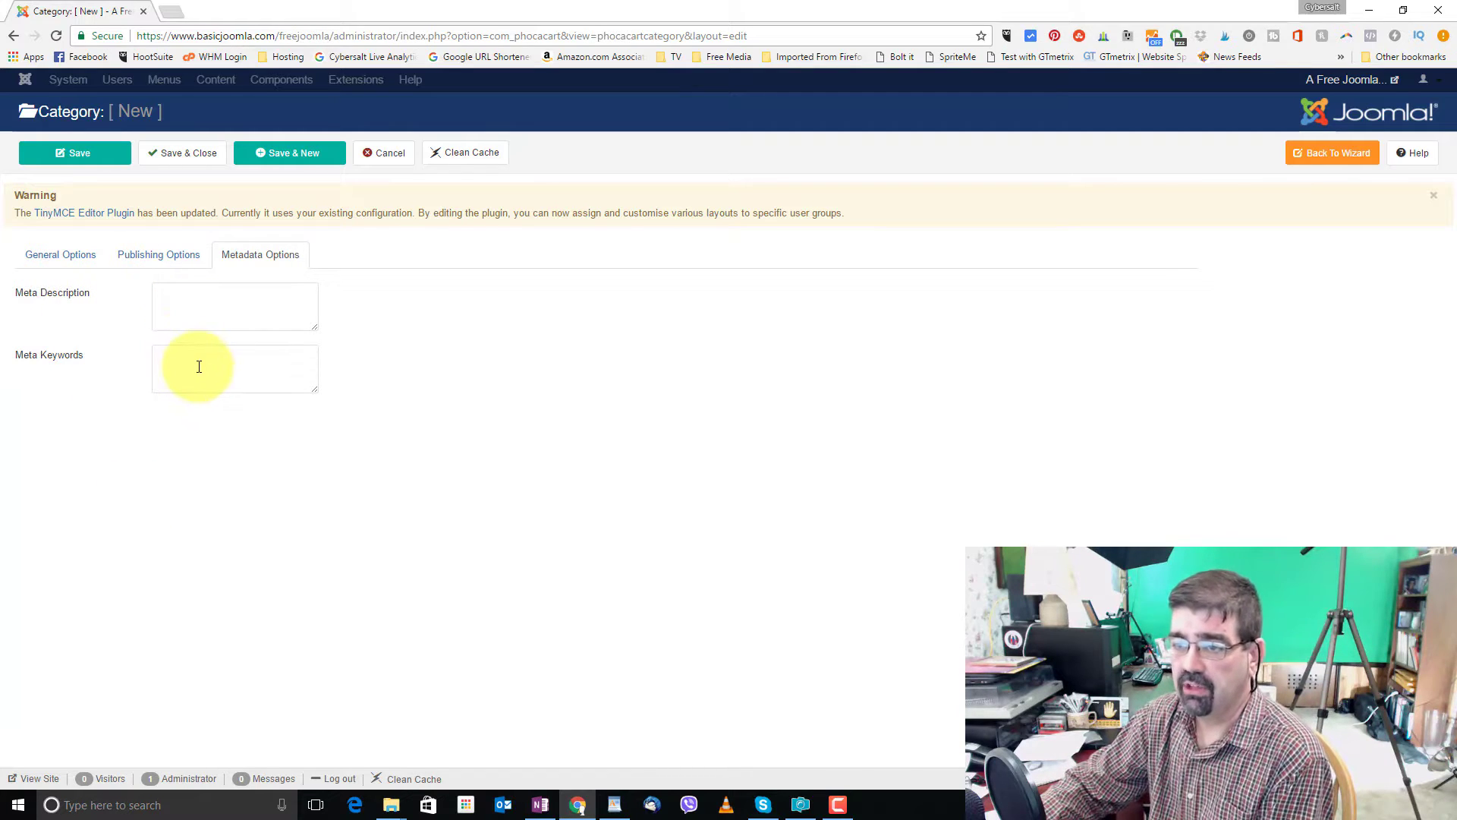
left_click(67, 253)
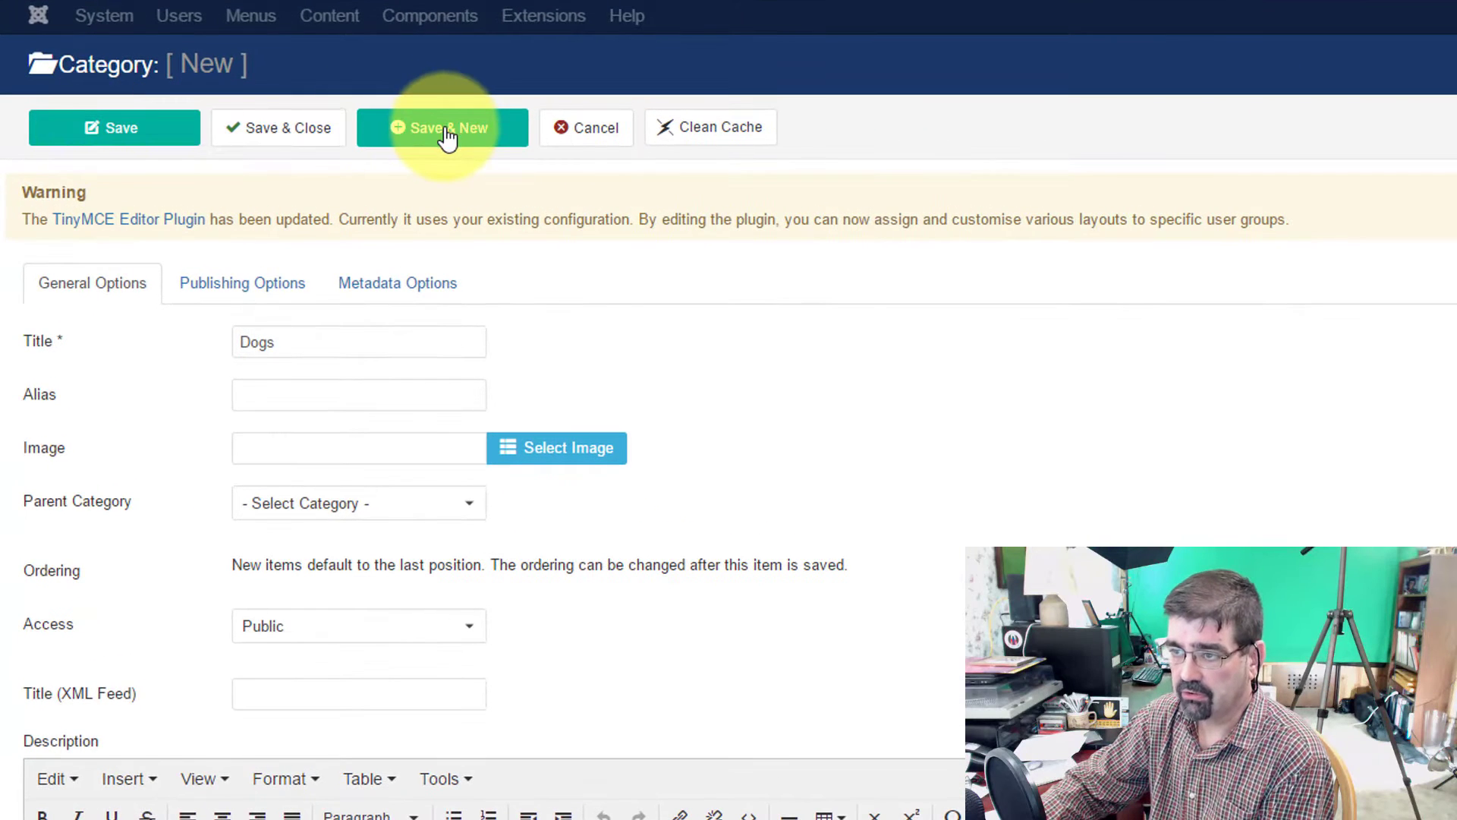
left_click(447, 136)
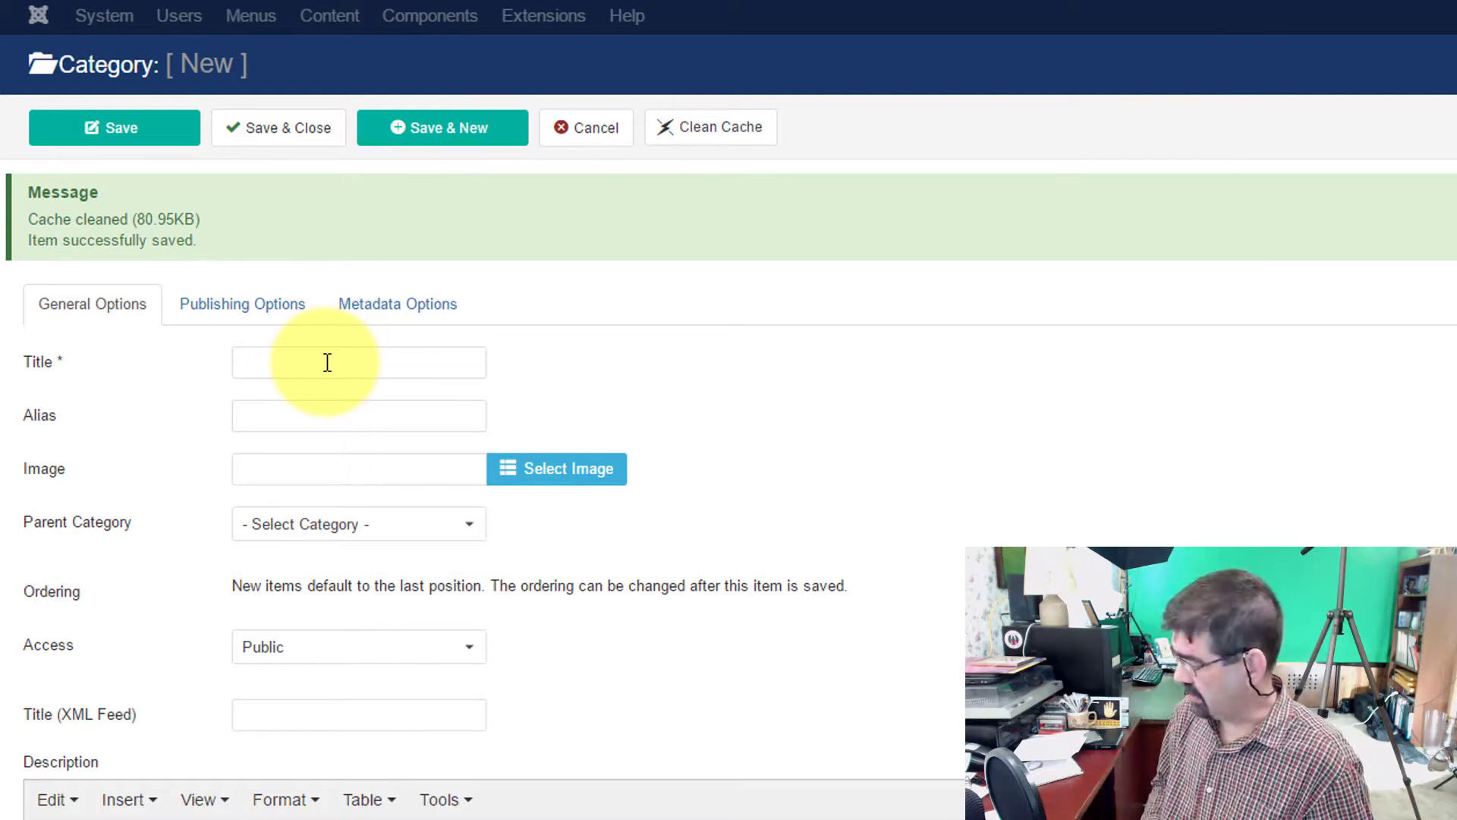
Step: Create a category titled Big Dogs with Dogs as parent category, and save it with a new blank category started
left_click(327, 362)
type("Big ")
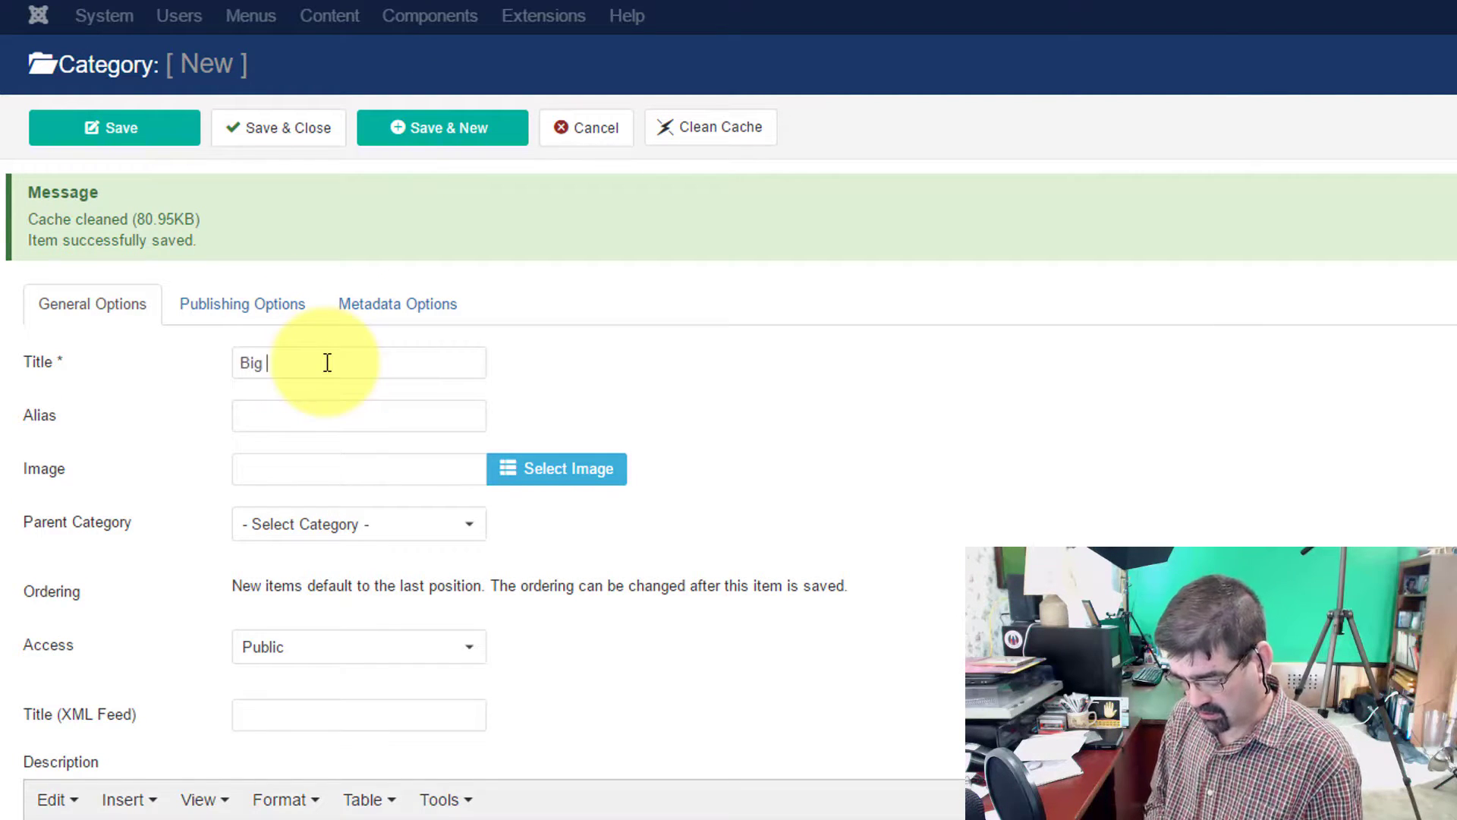
type("Dogs")
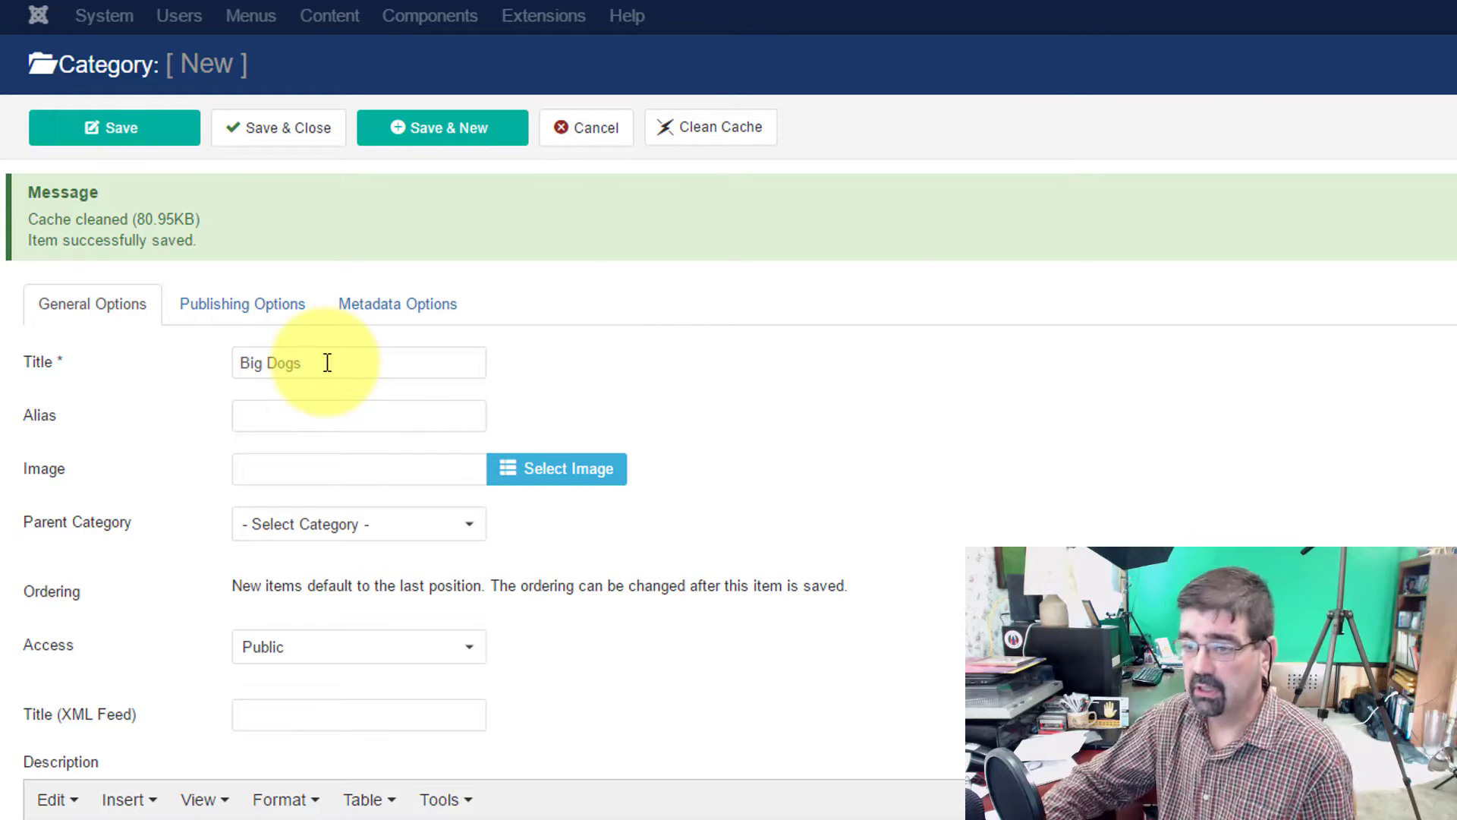
left_click(325, 523)
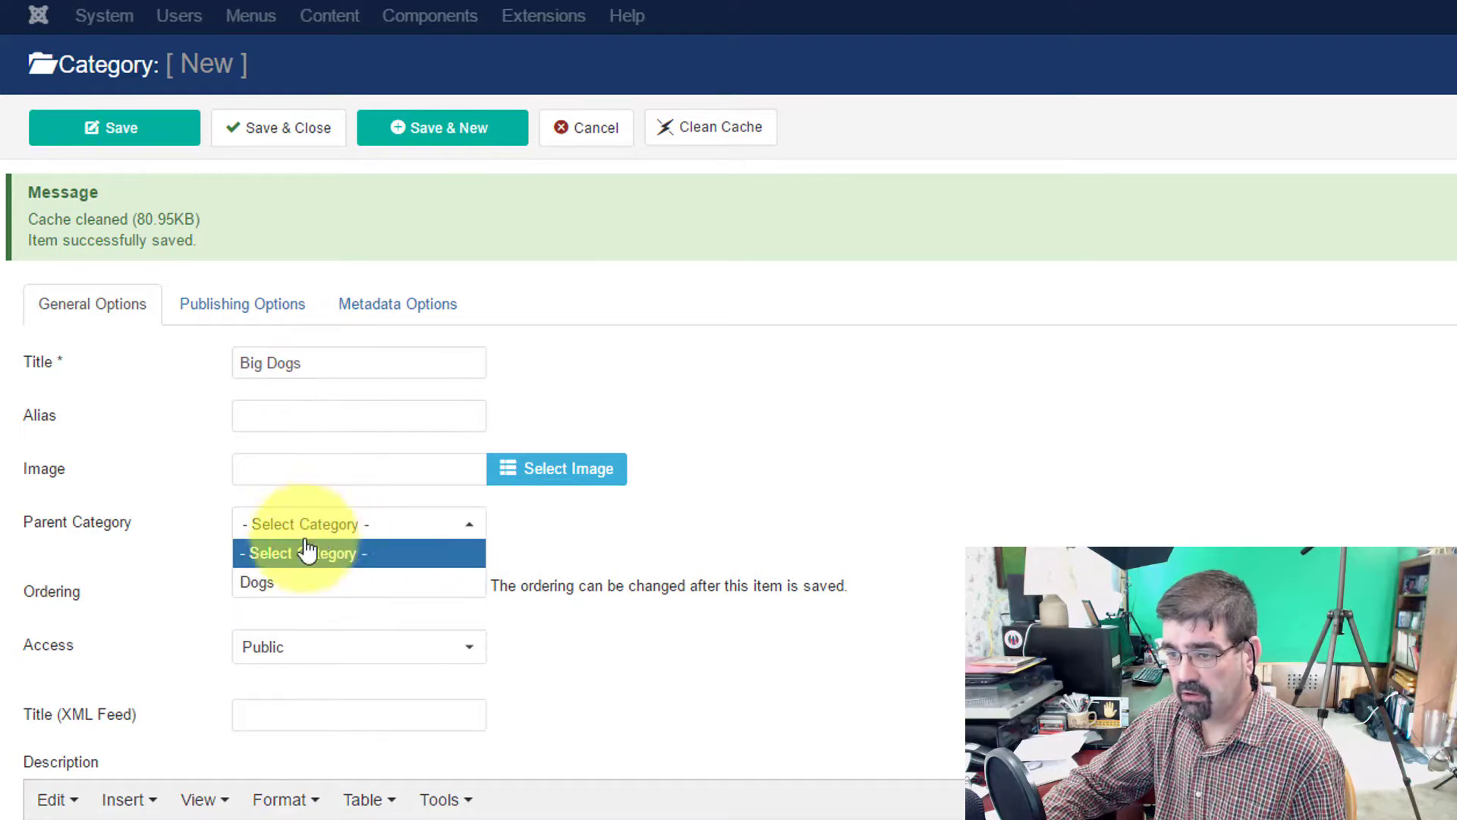
left_click(285, 582)
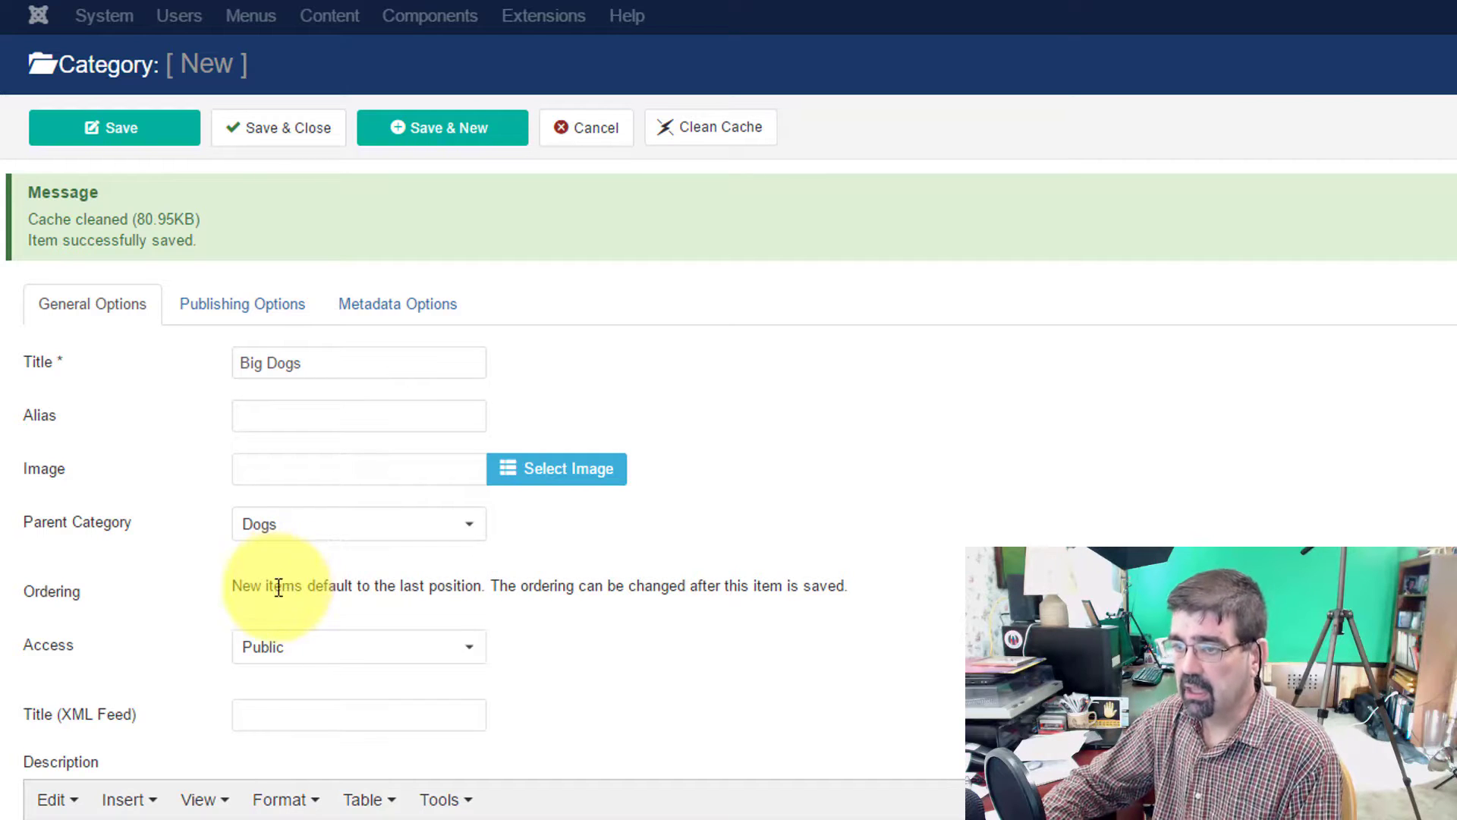
left_click(454, 139)
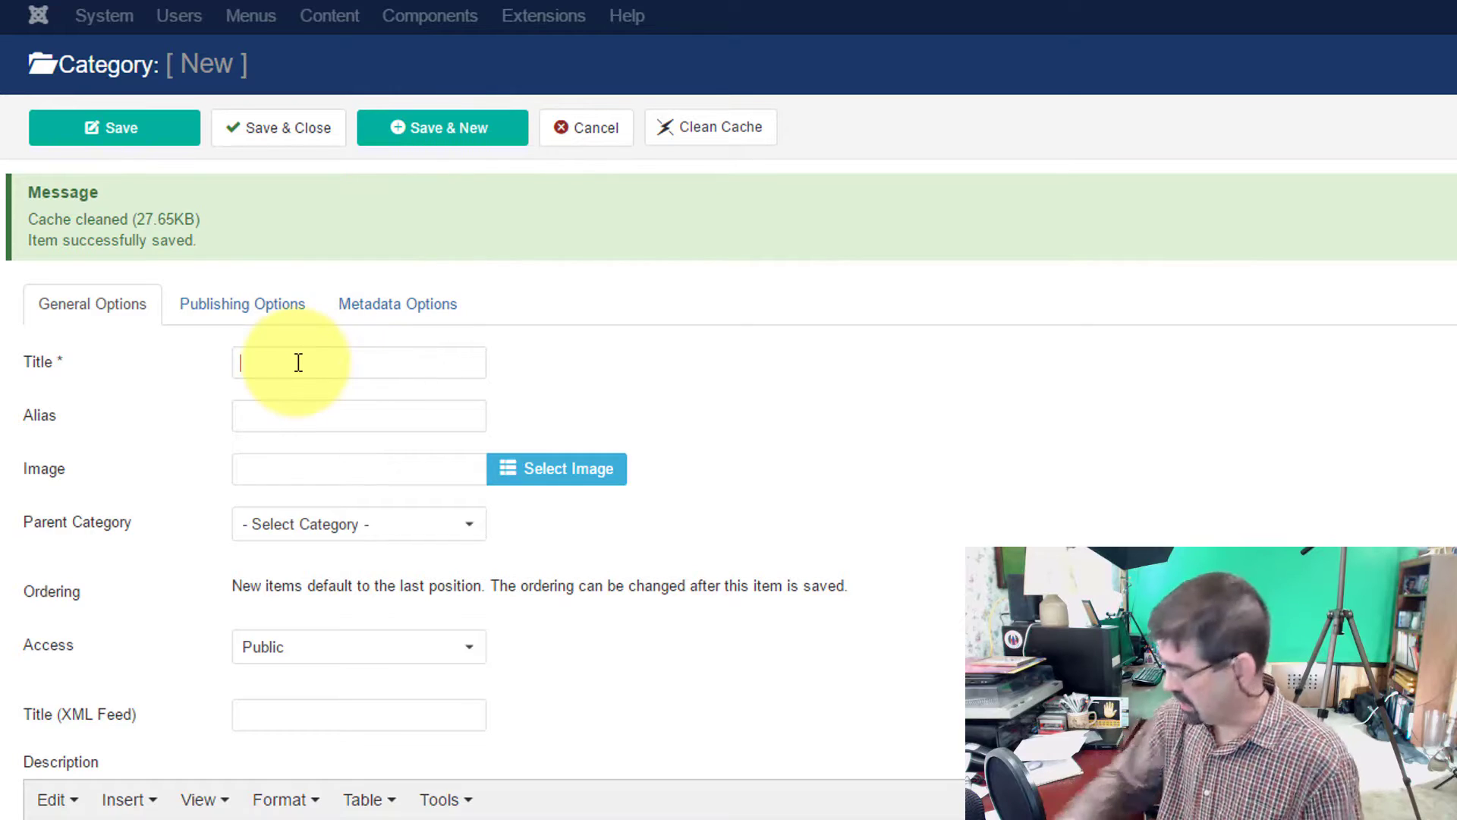
Step: Create a category titled Small Dogs with Dogs as parent category and save it
left_click(298, 362)
type("Small Dogs")
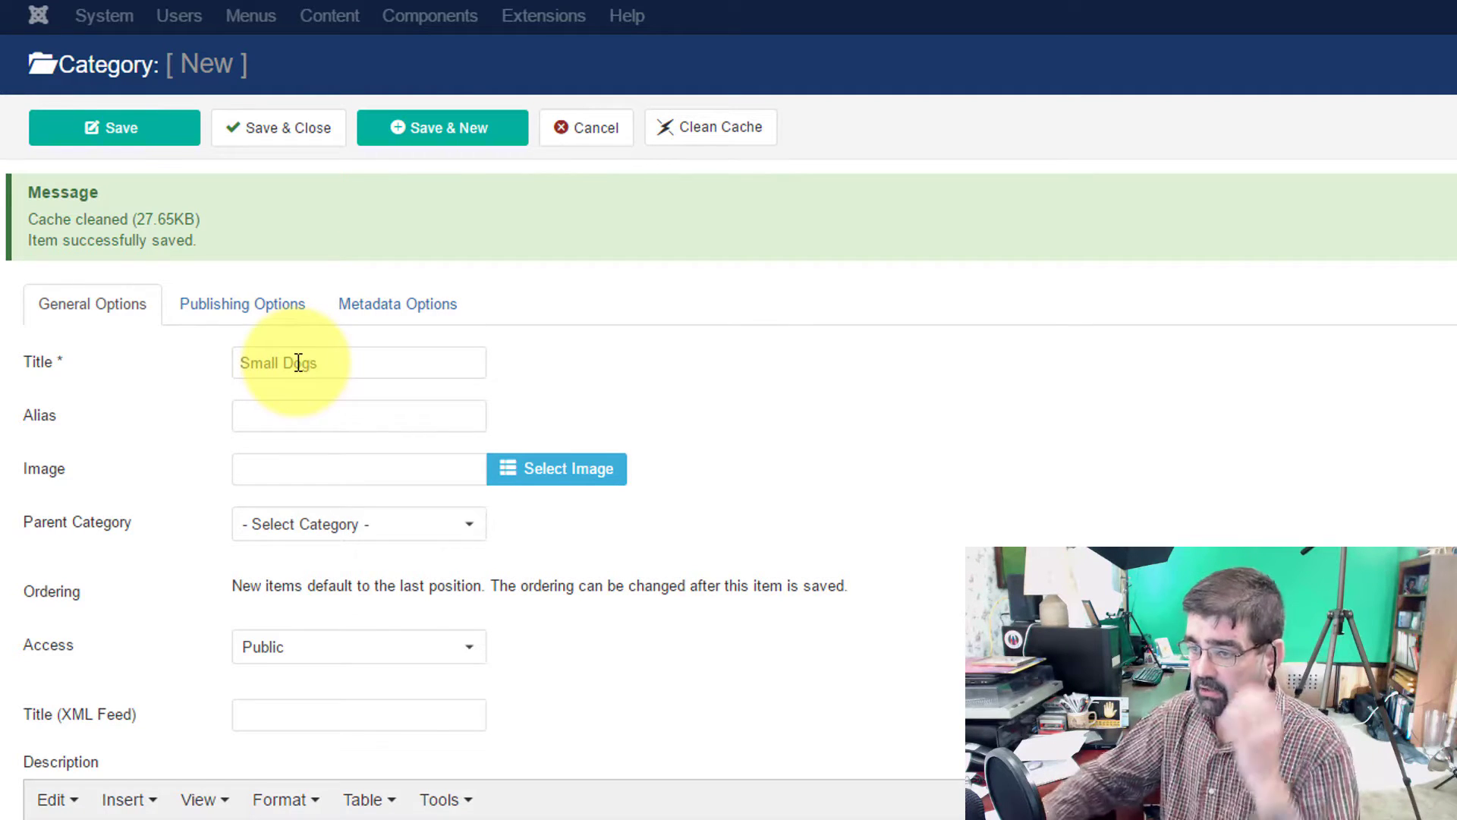
left_click(324, 522)
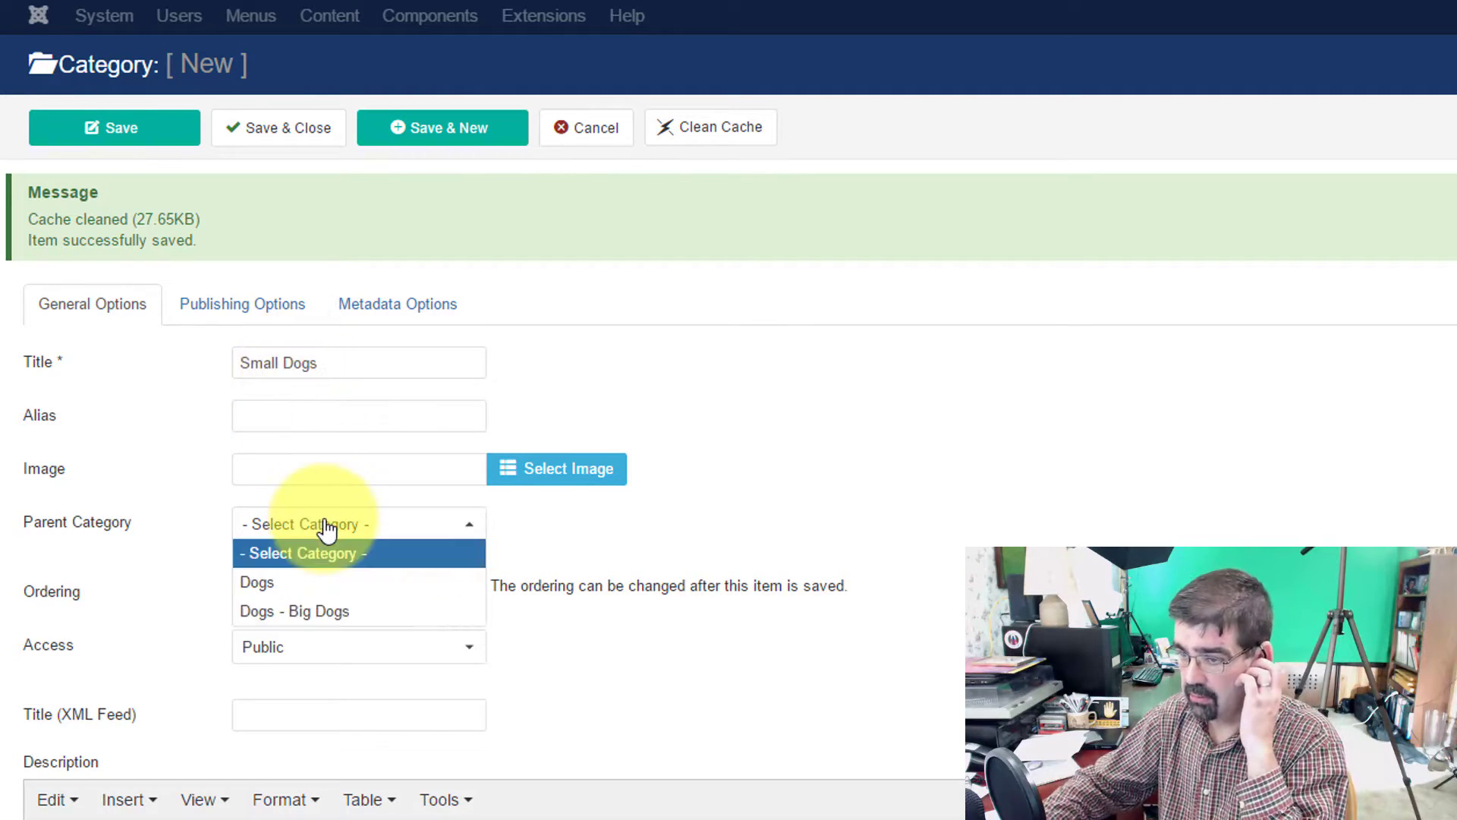
left_click(334, 582)
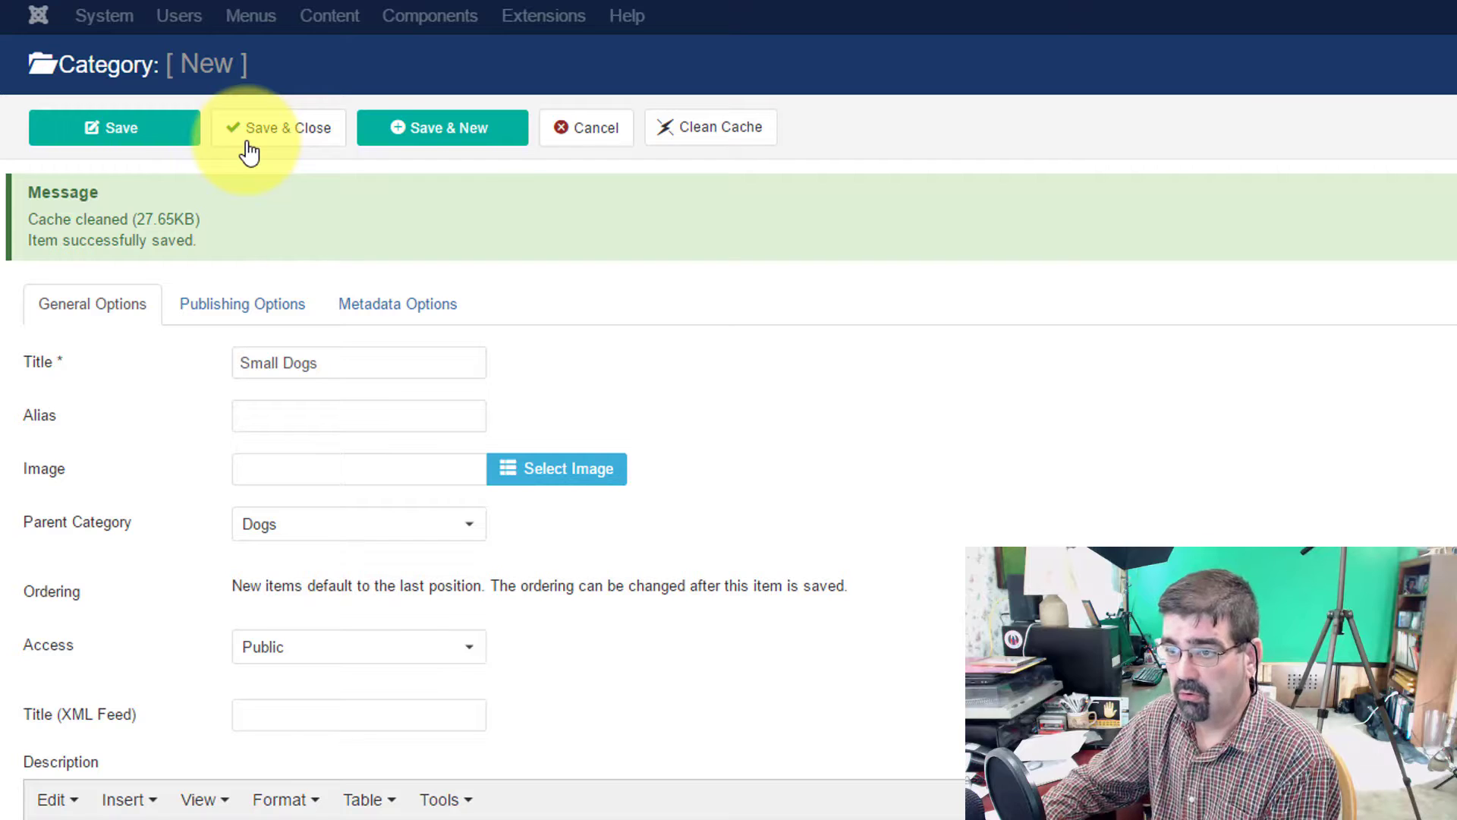
left_click(122, 131)
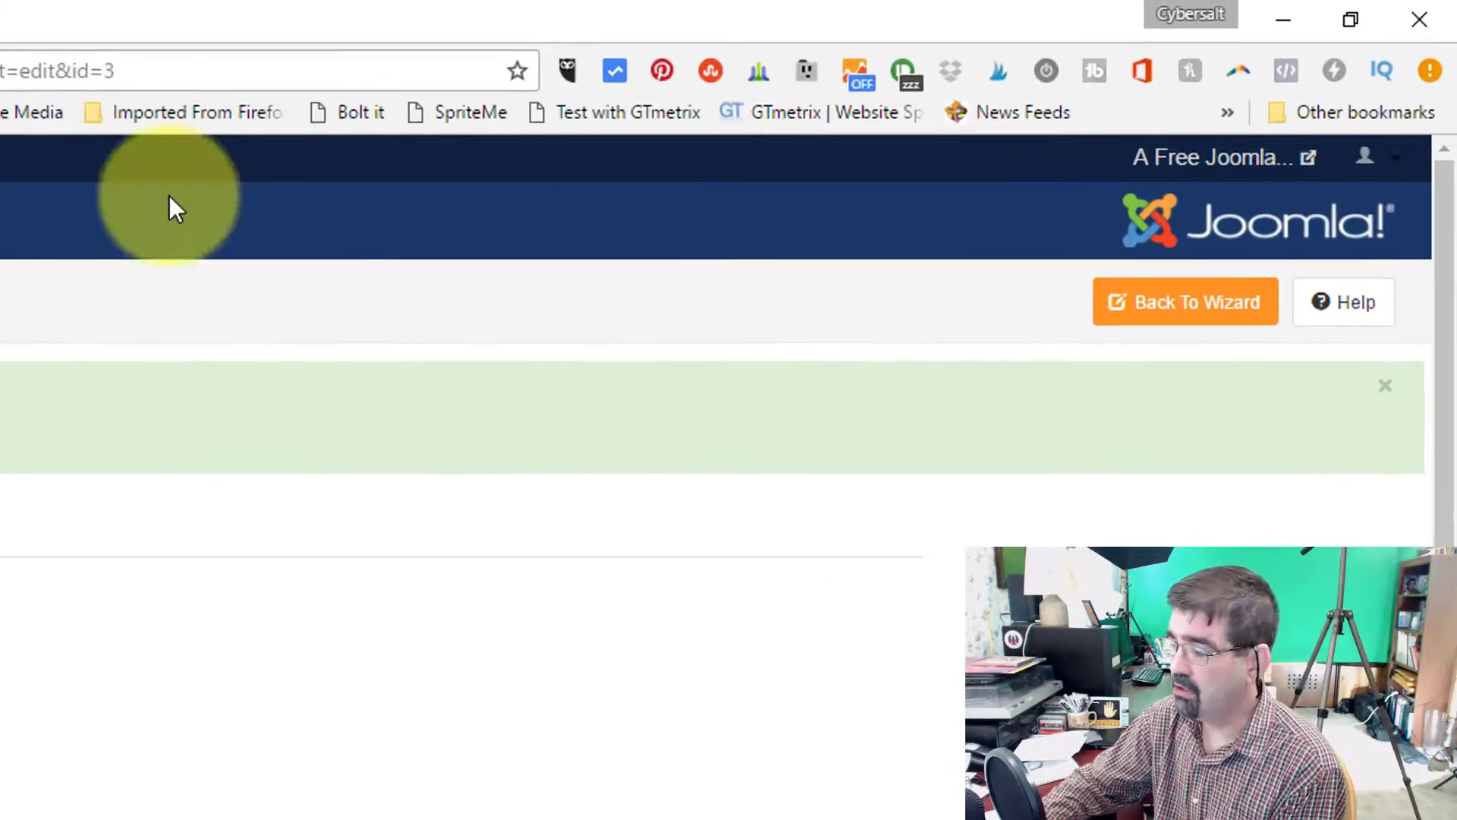
Step: Go back to the setup wizard and start a new tax titled BC PST with a tax rate of 5
left_click(1182, 334)
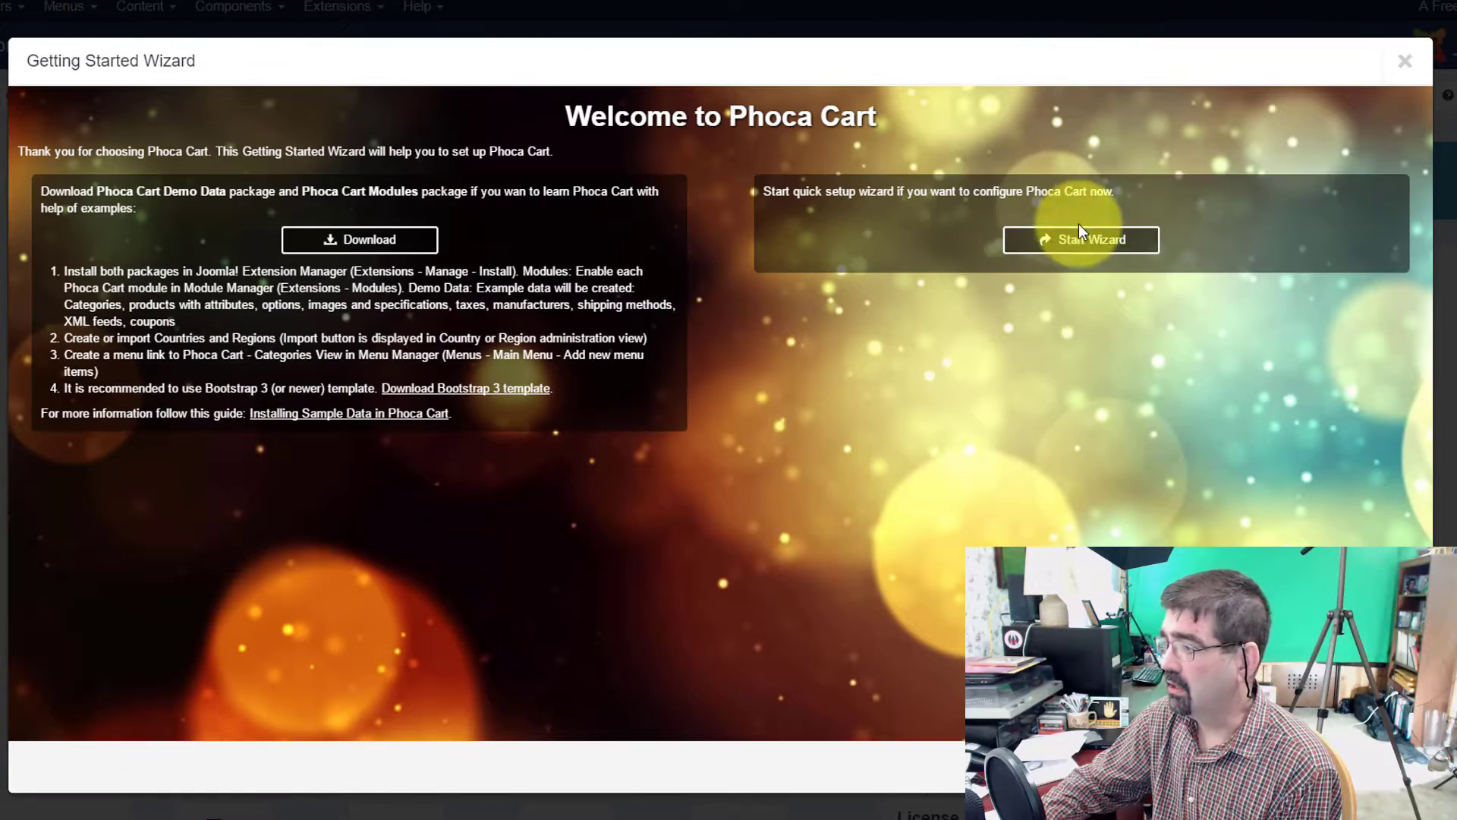
left_click(1085, 241)
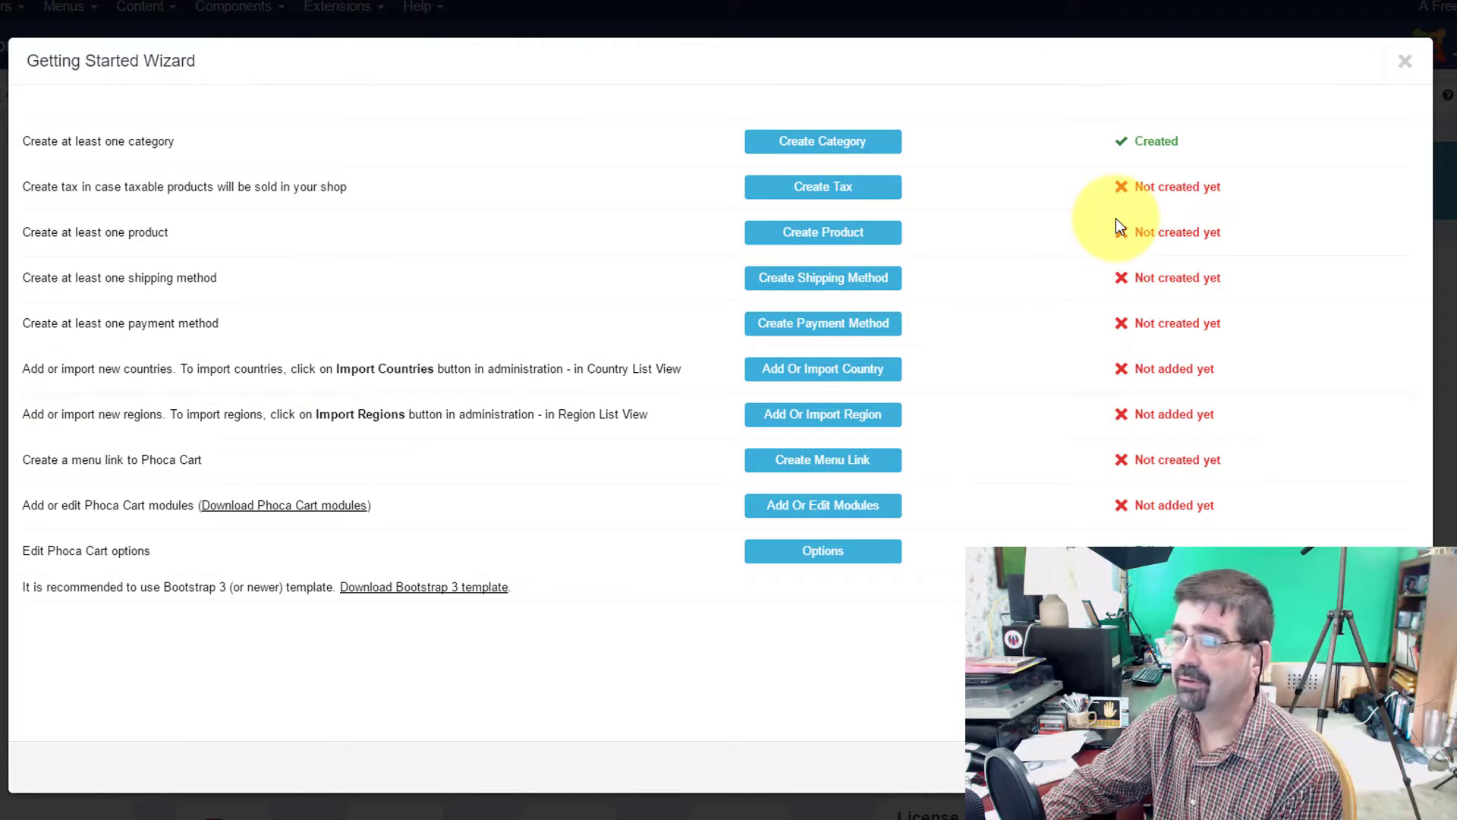
left_click(847, 196)
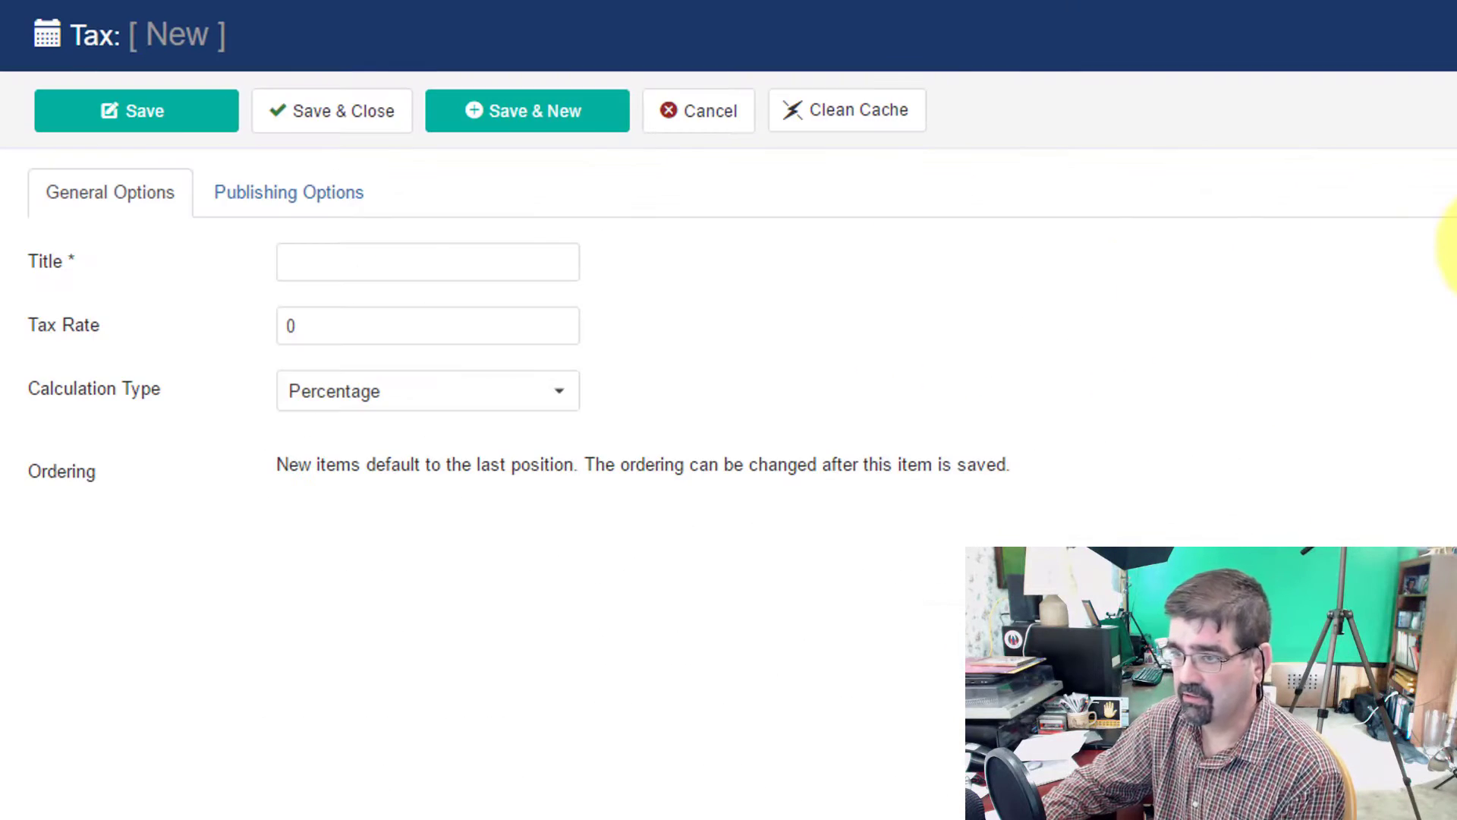
left_click(437, 264)
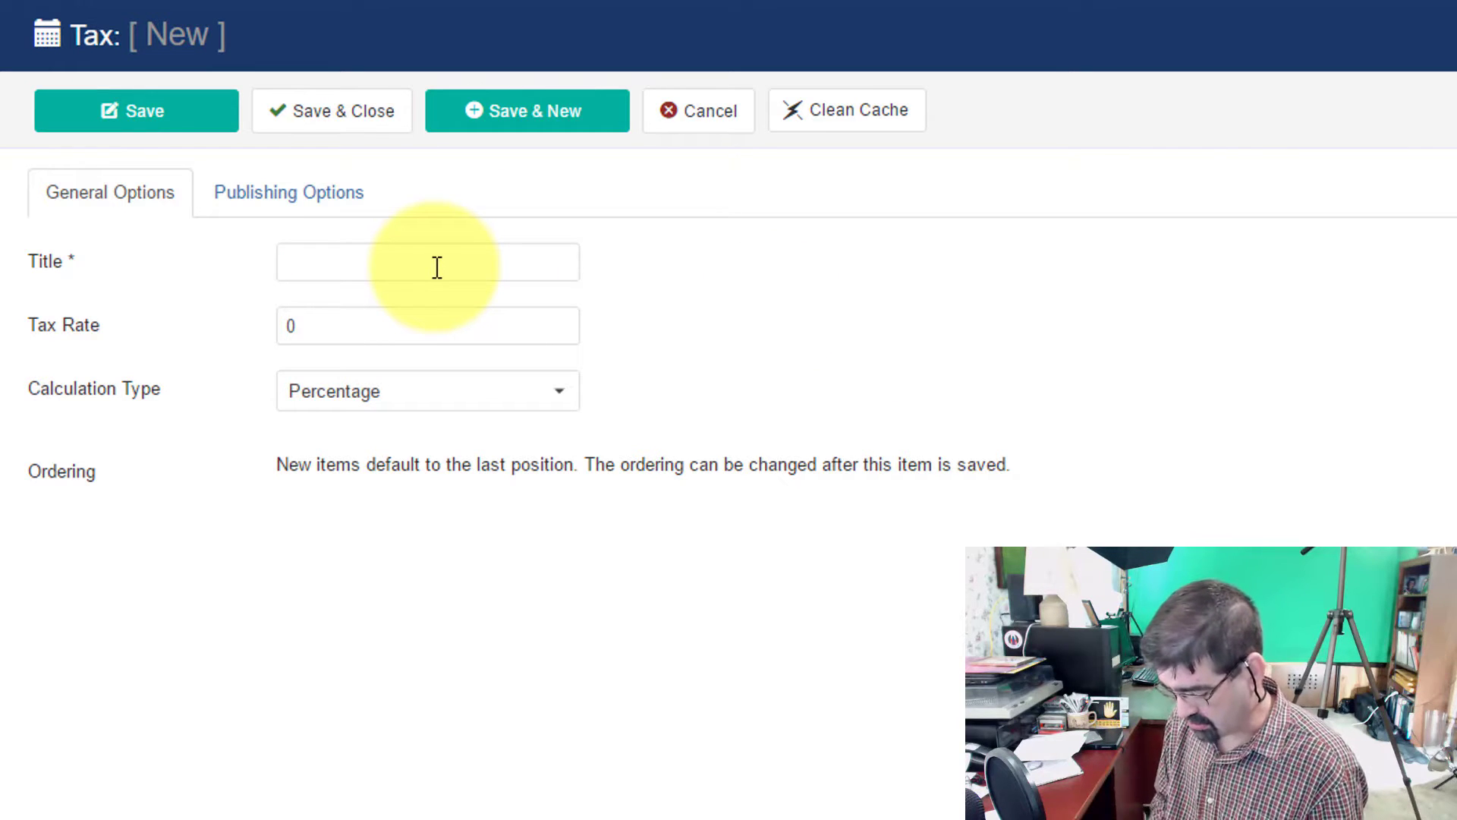
type("BC")
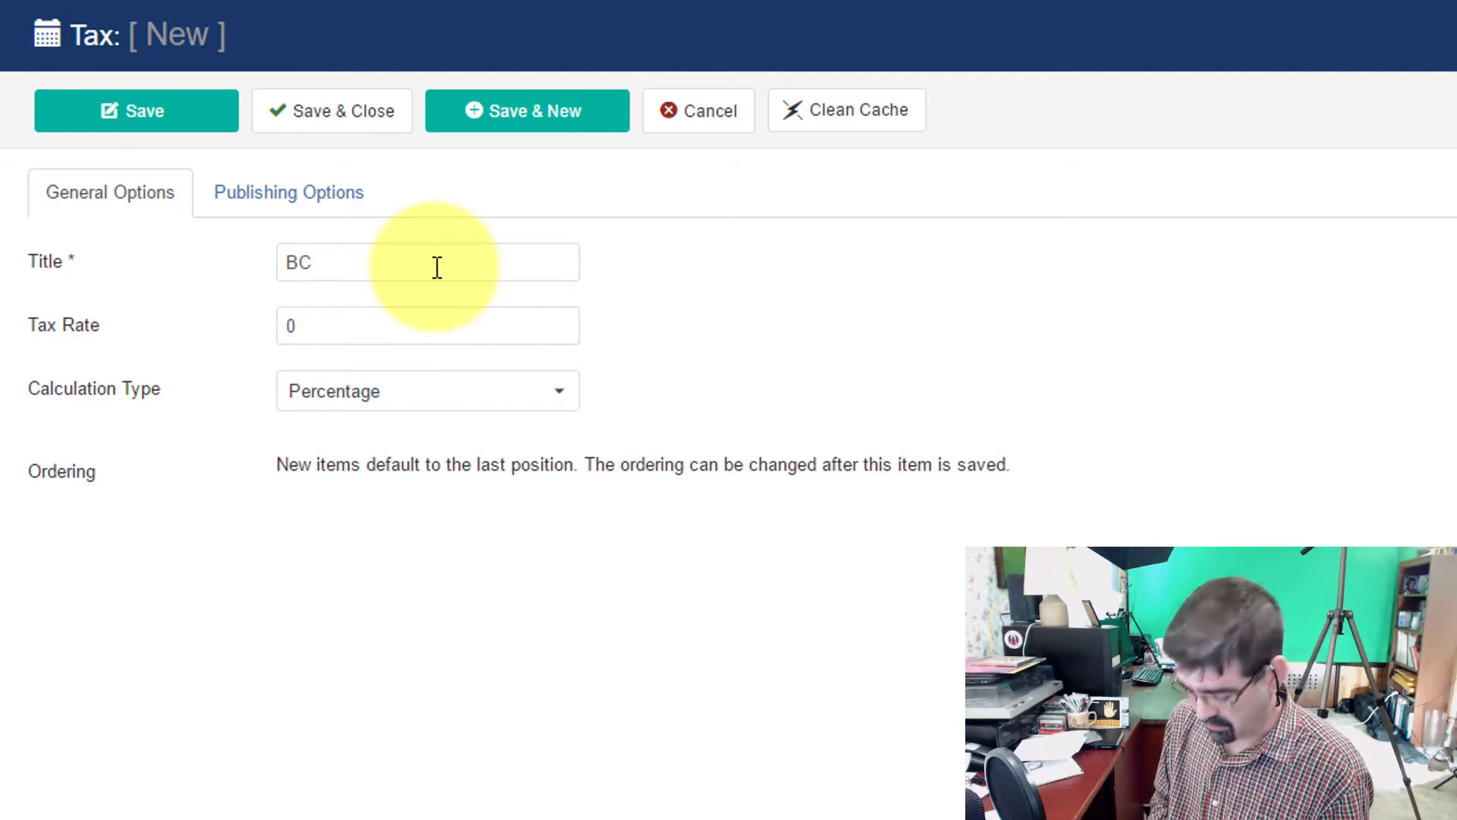
type(" PST")
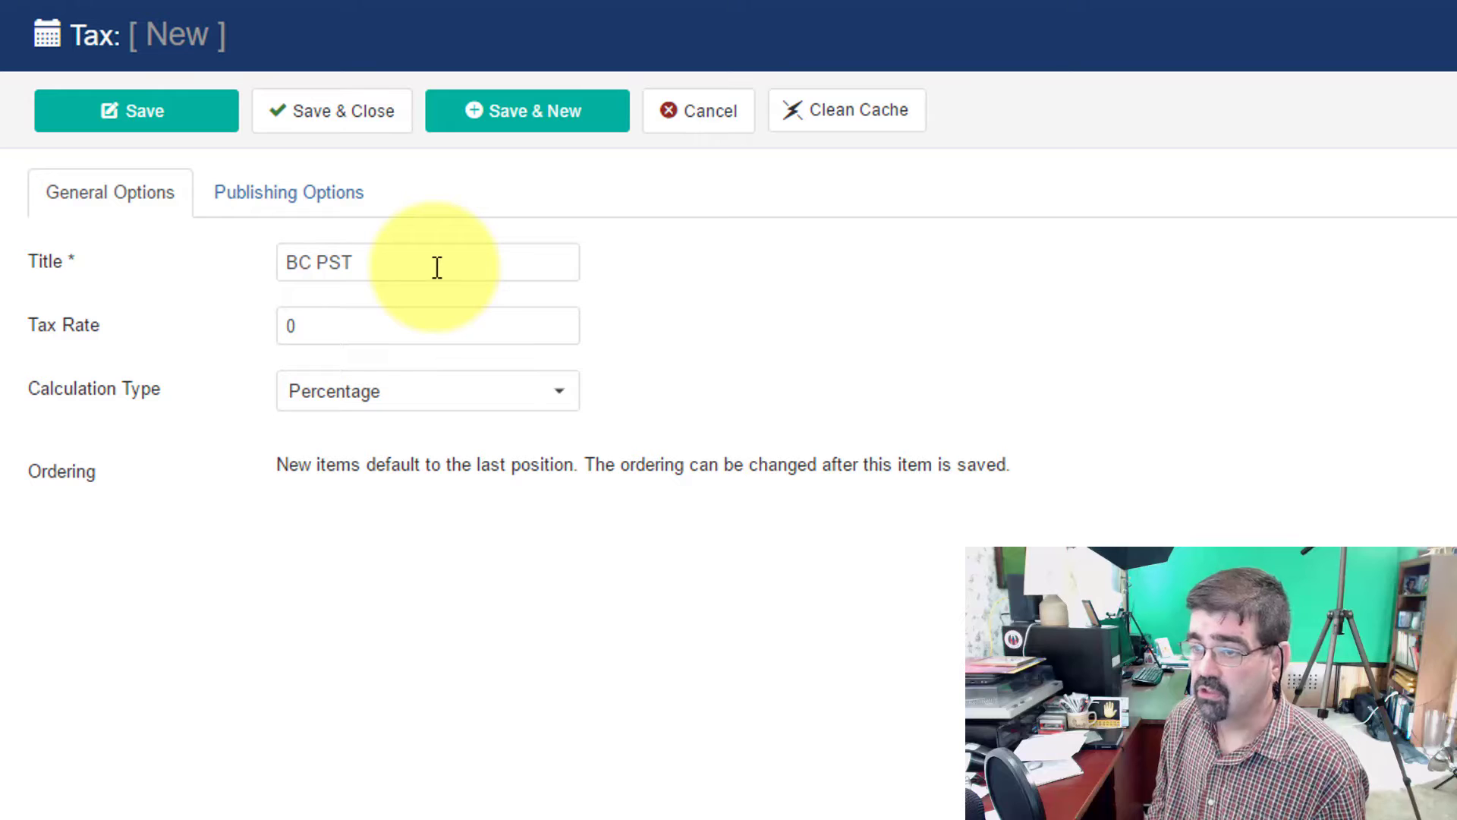
key("Tab")
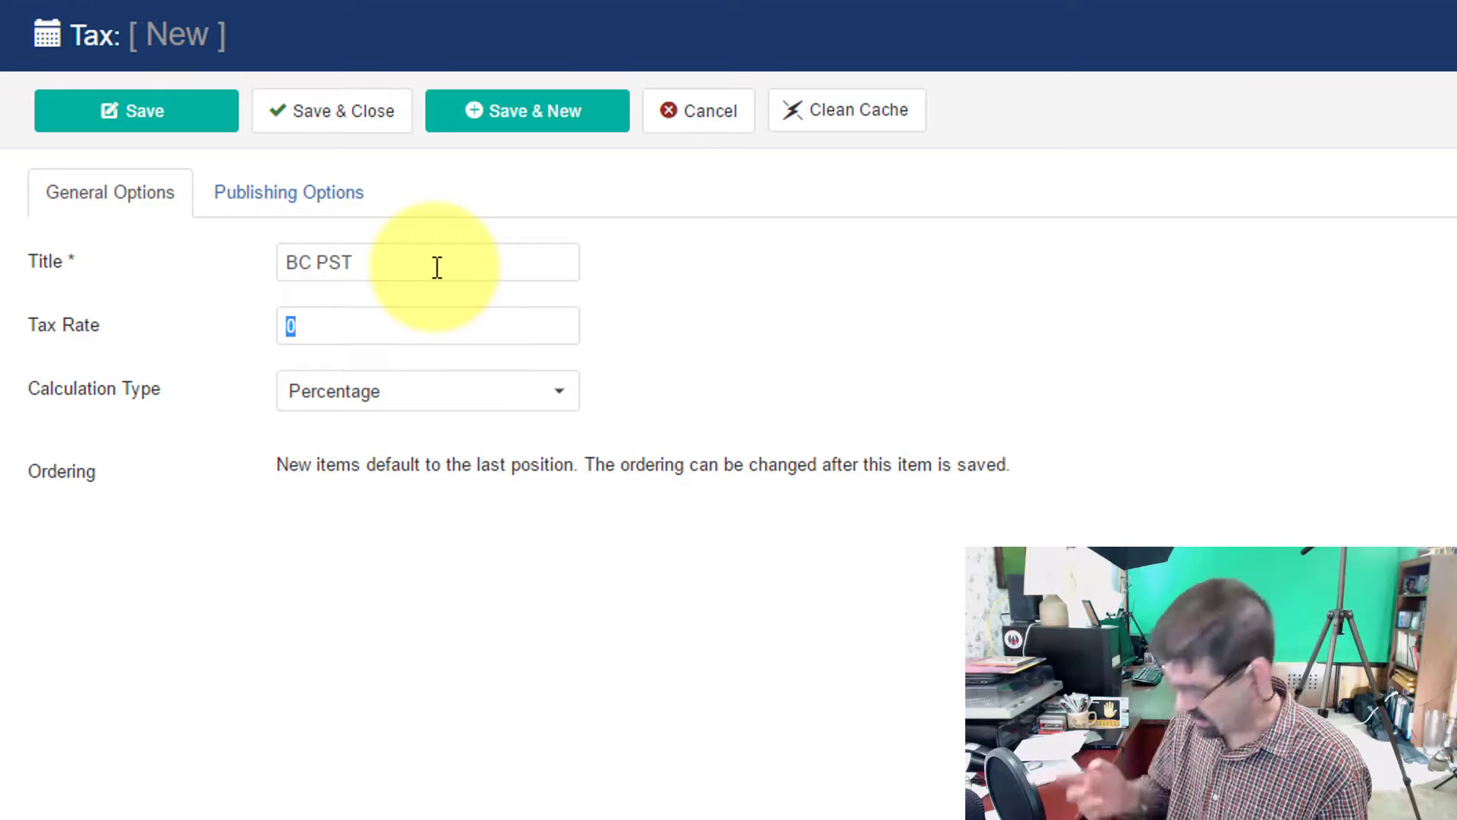
type("5")
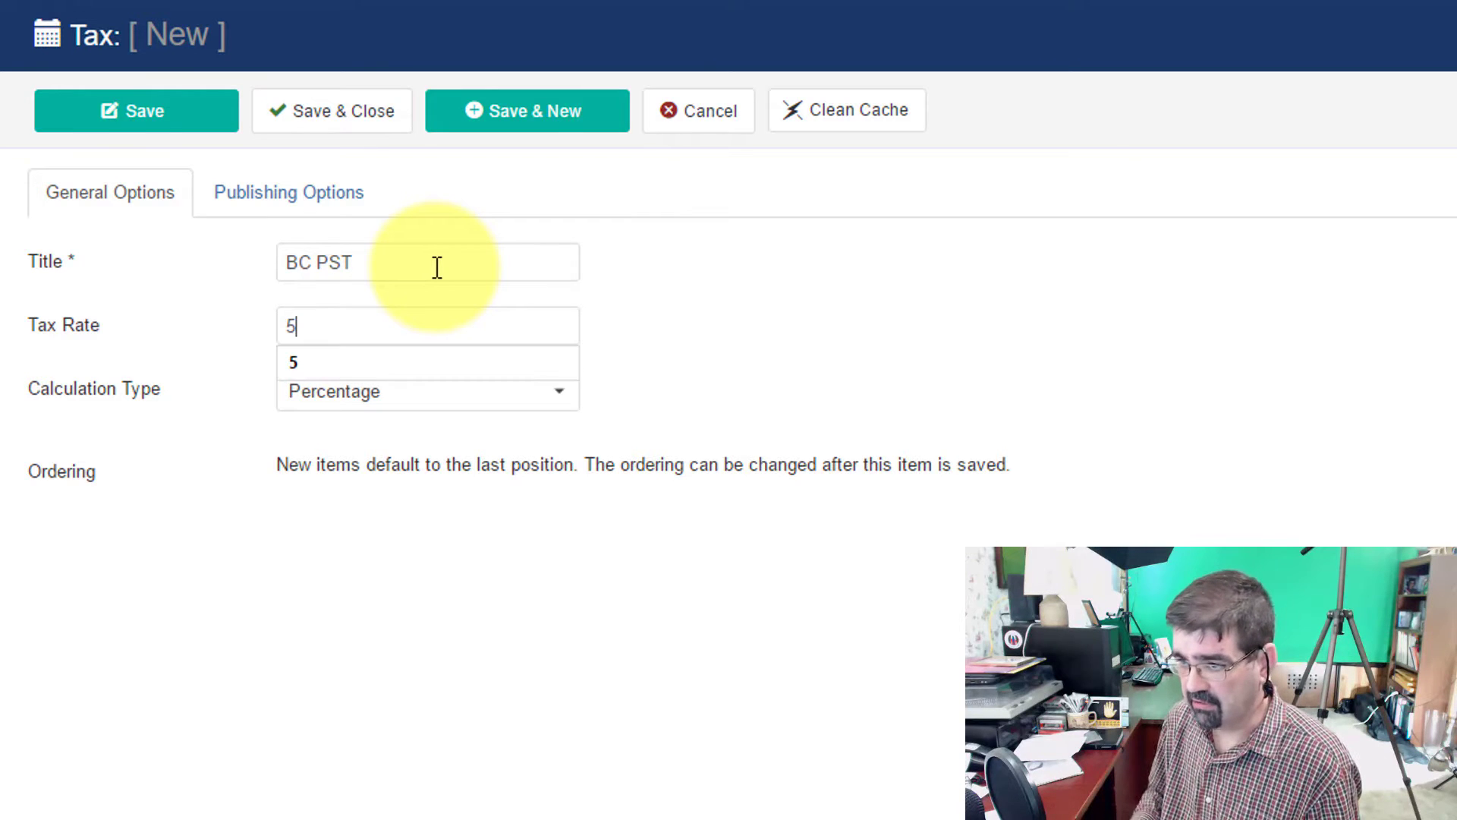
Step: Check the BC PST tax's calculation type and publishing options, and save and close it
left_click(339, 402)
left_click(340, 402)
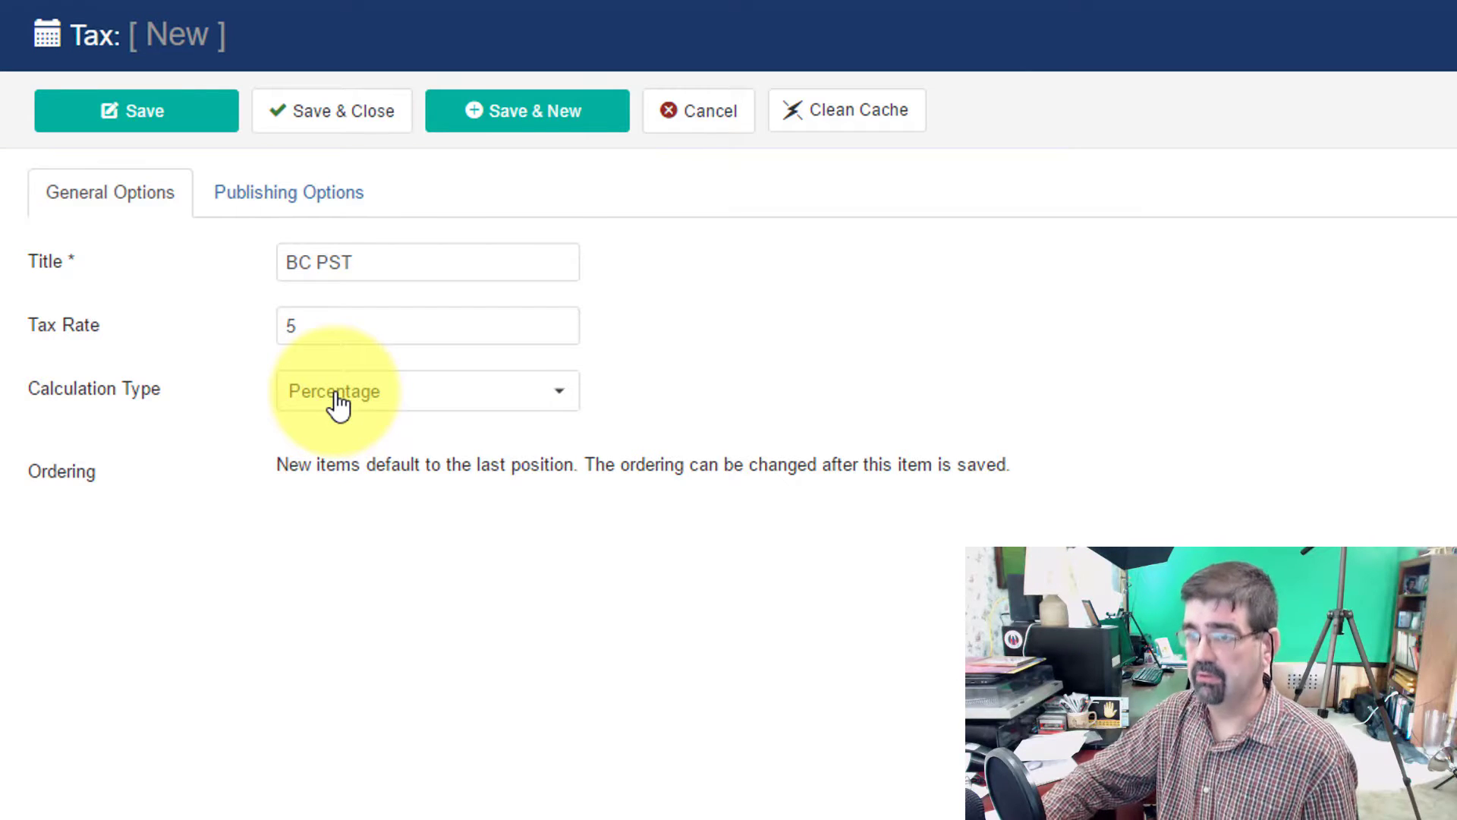
left_click(307, 221)
left_click(145, 215)
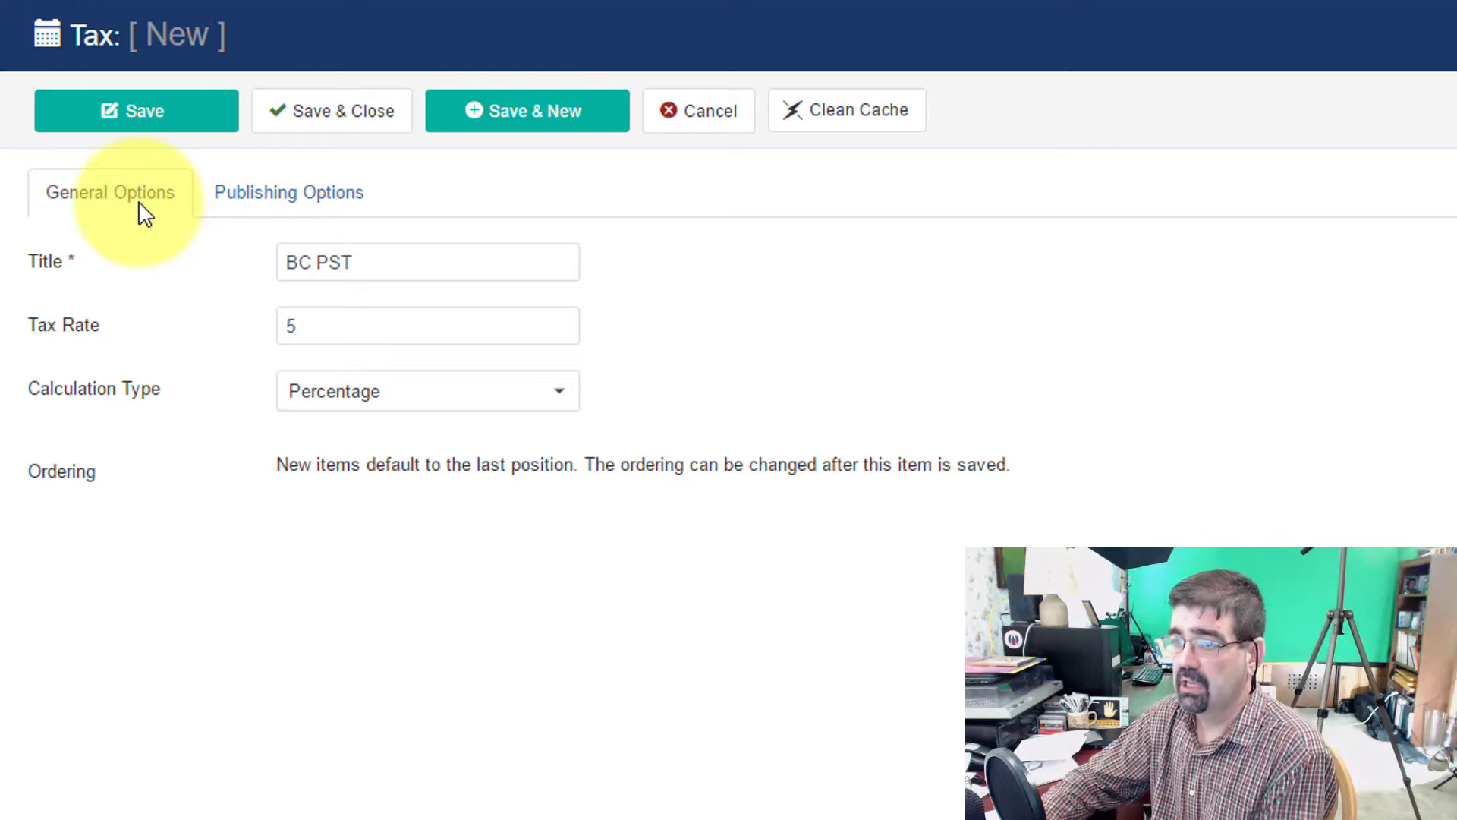
left_click(328, 118)
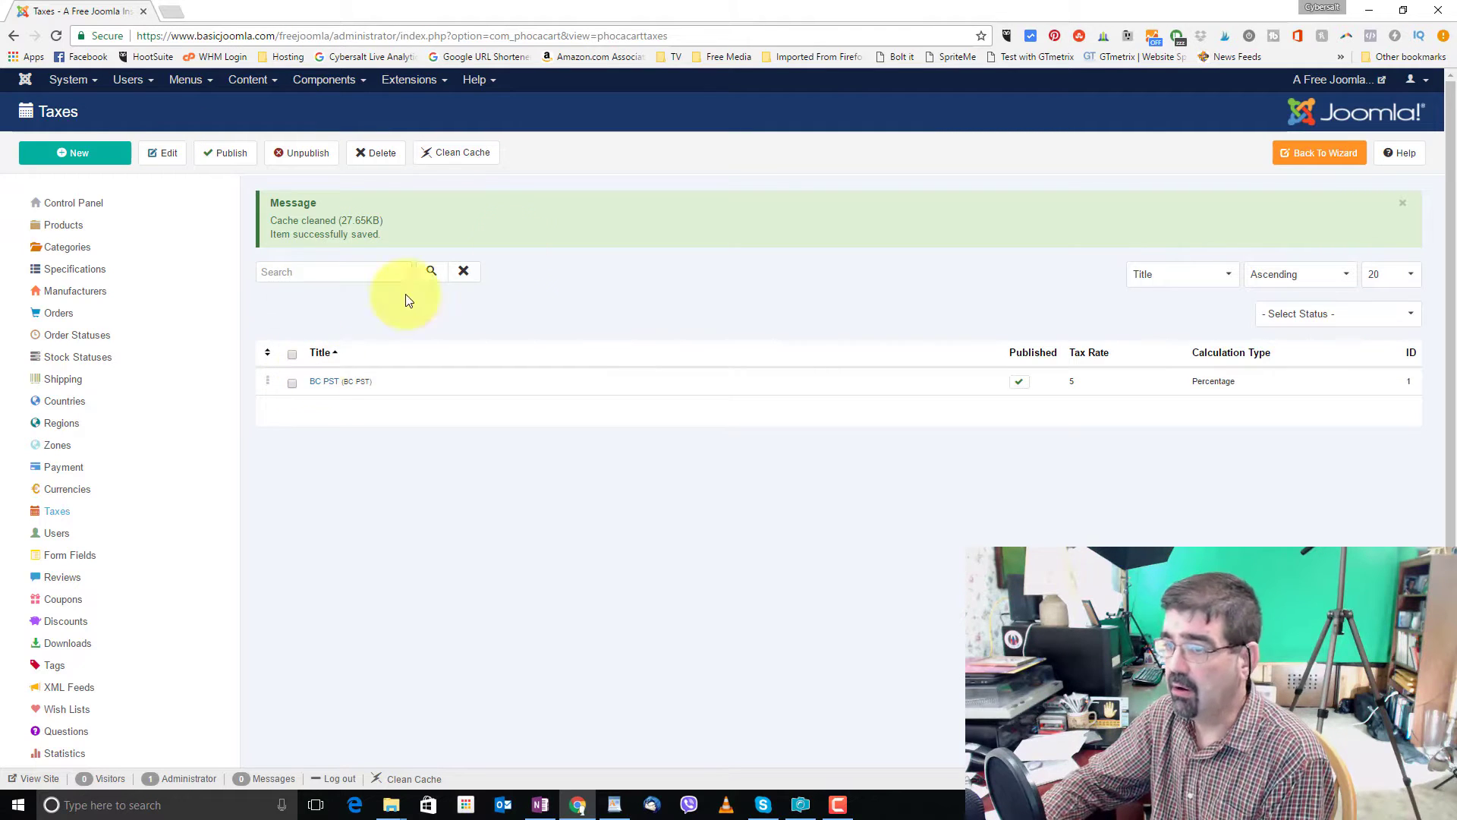
Step: Go back to the setup wizard and start a new product titled Rex
left_click(1333, 156)
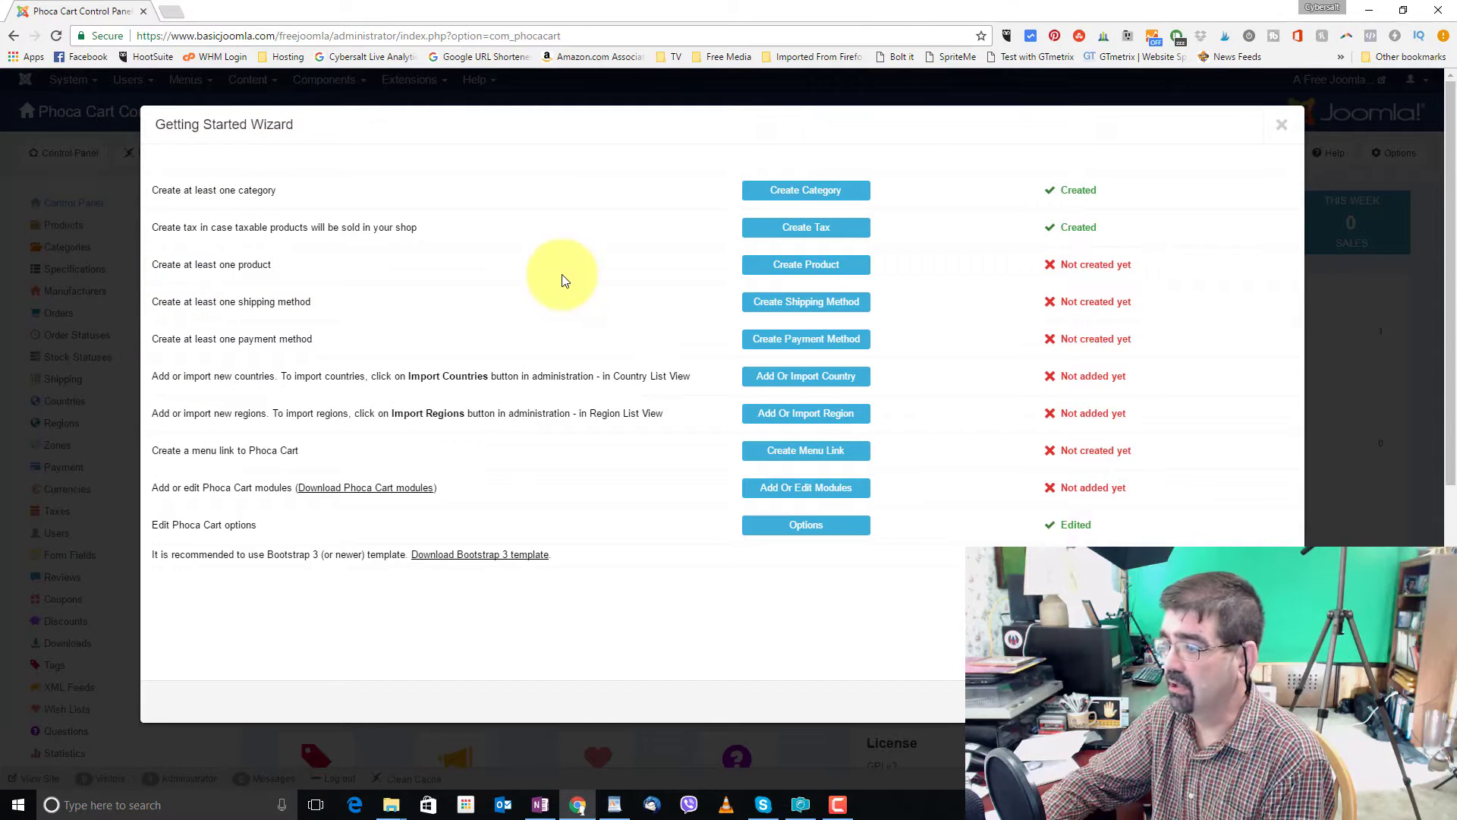
left_click(795, 267)
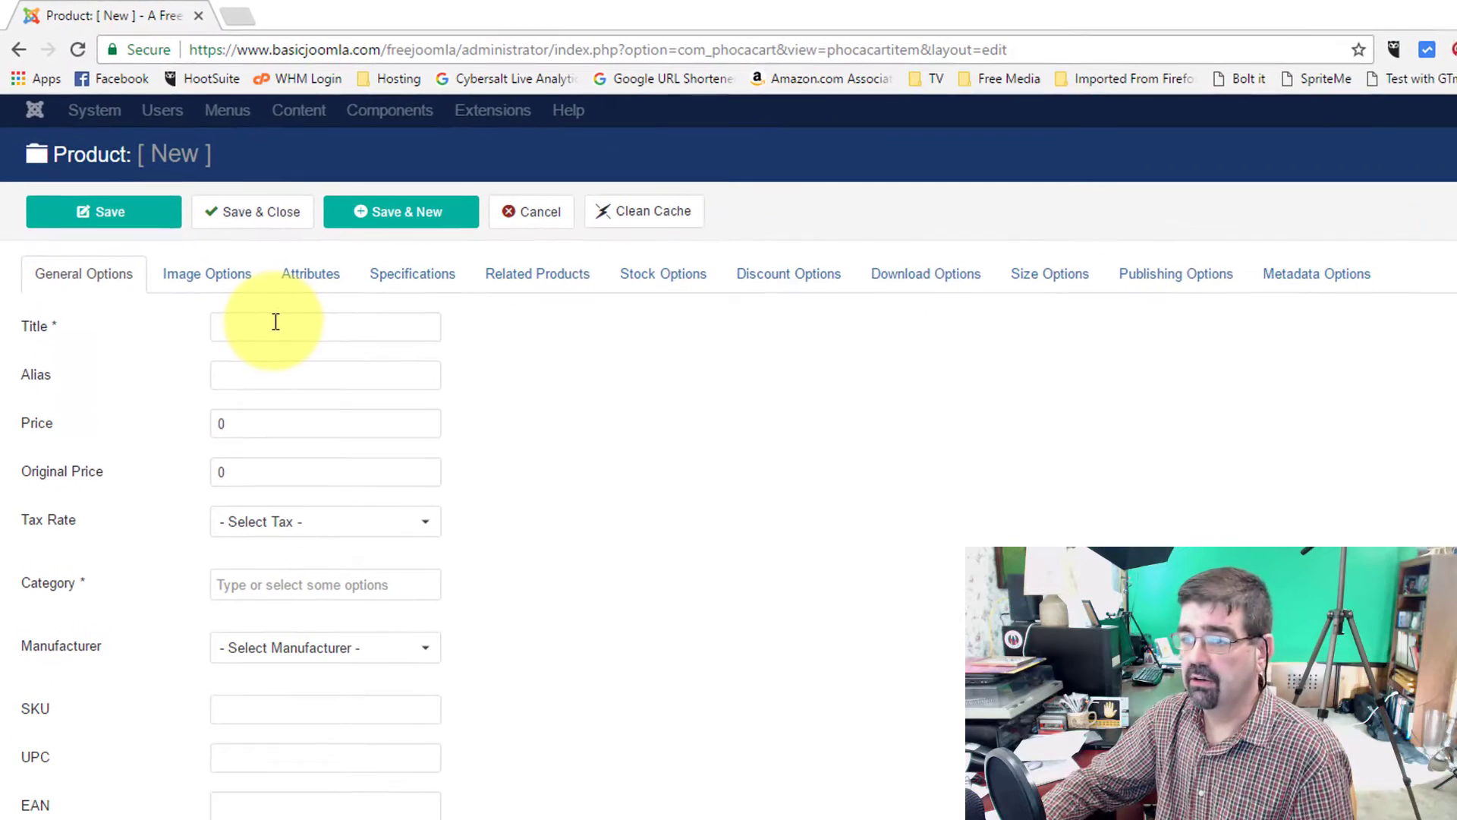
left_click(275, 322)
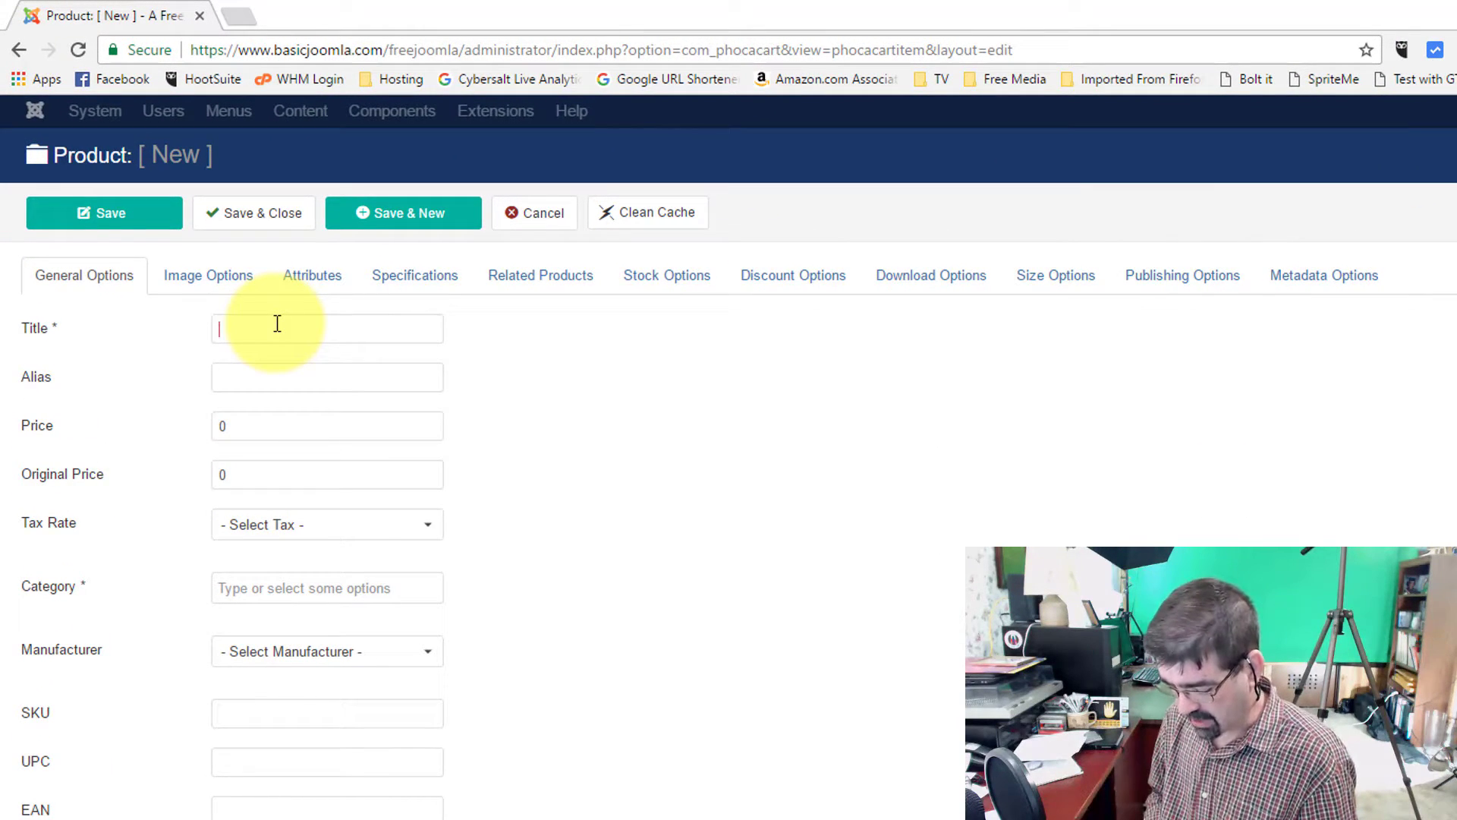
type("Rex")
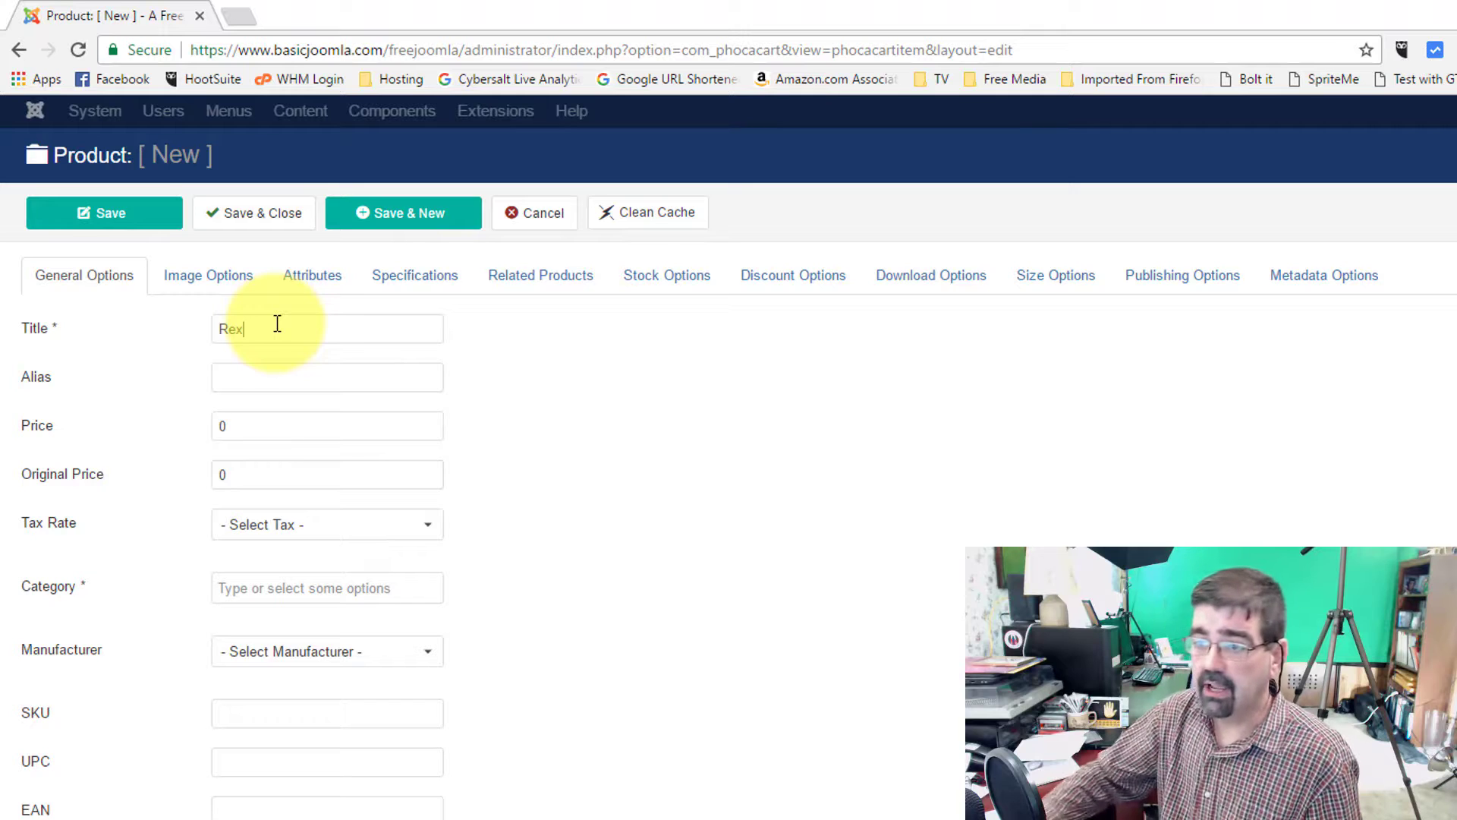
Step: Assign the BC PST tax rate and the Dogs - Big Dogs category to the Rex product
left_click(301, 536)
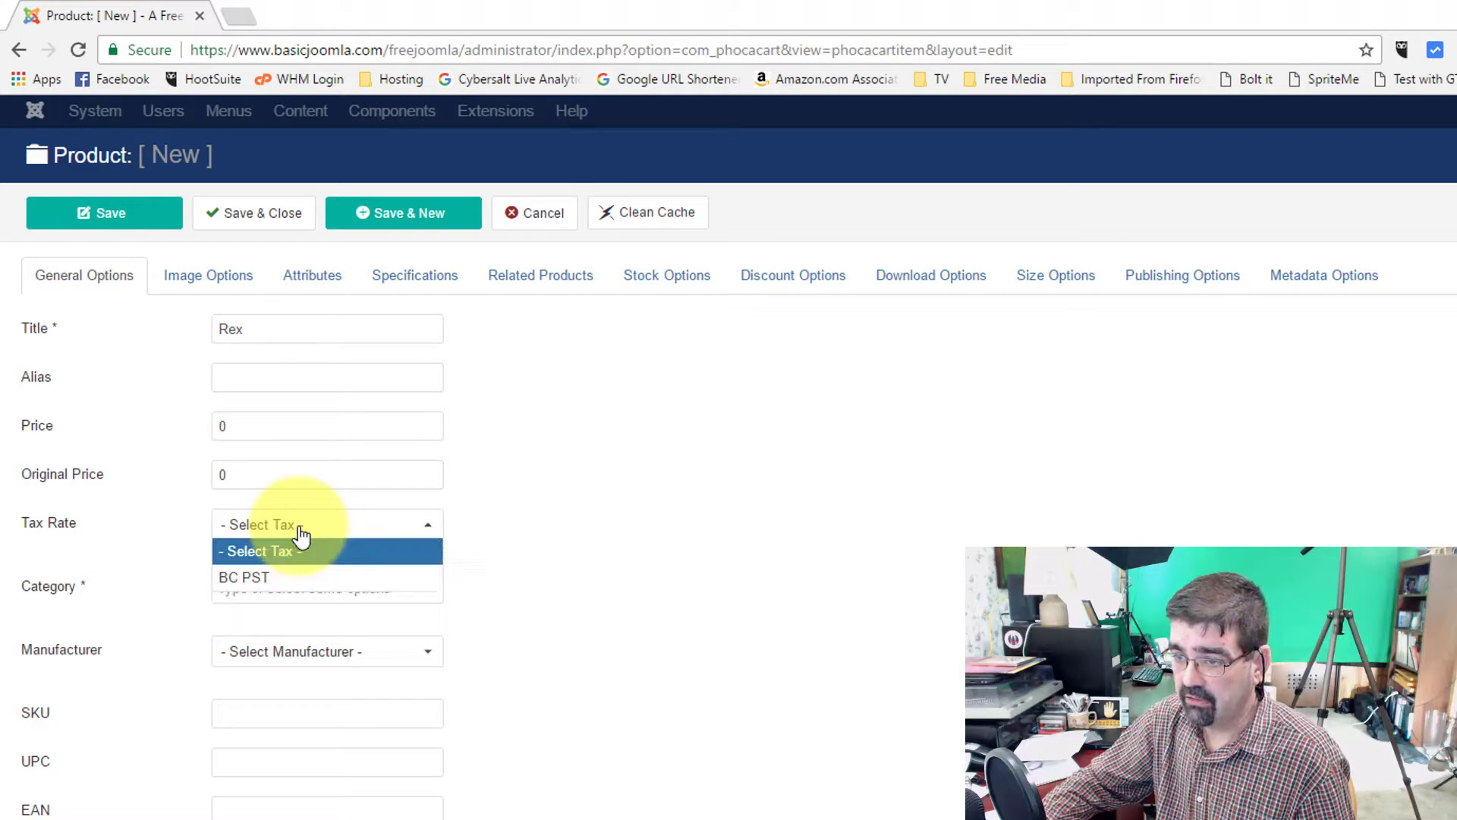
left_click(293, 580)
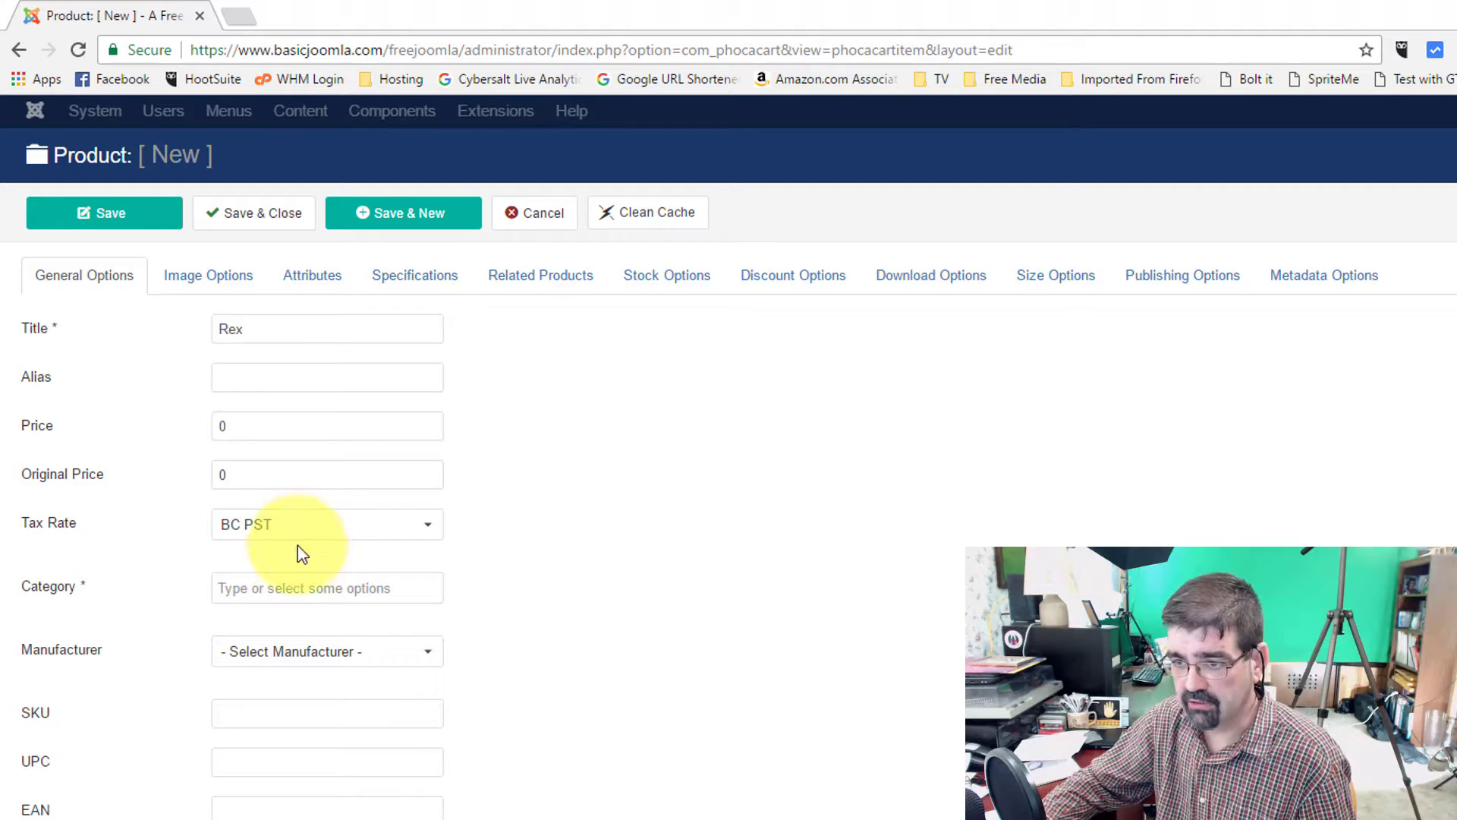
left_click(289, 586)
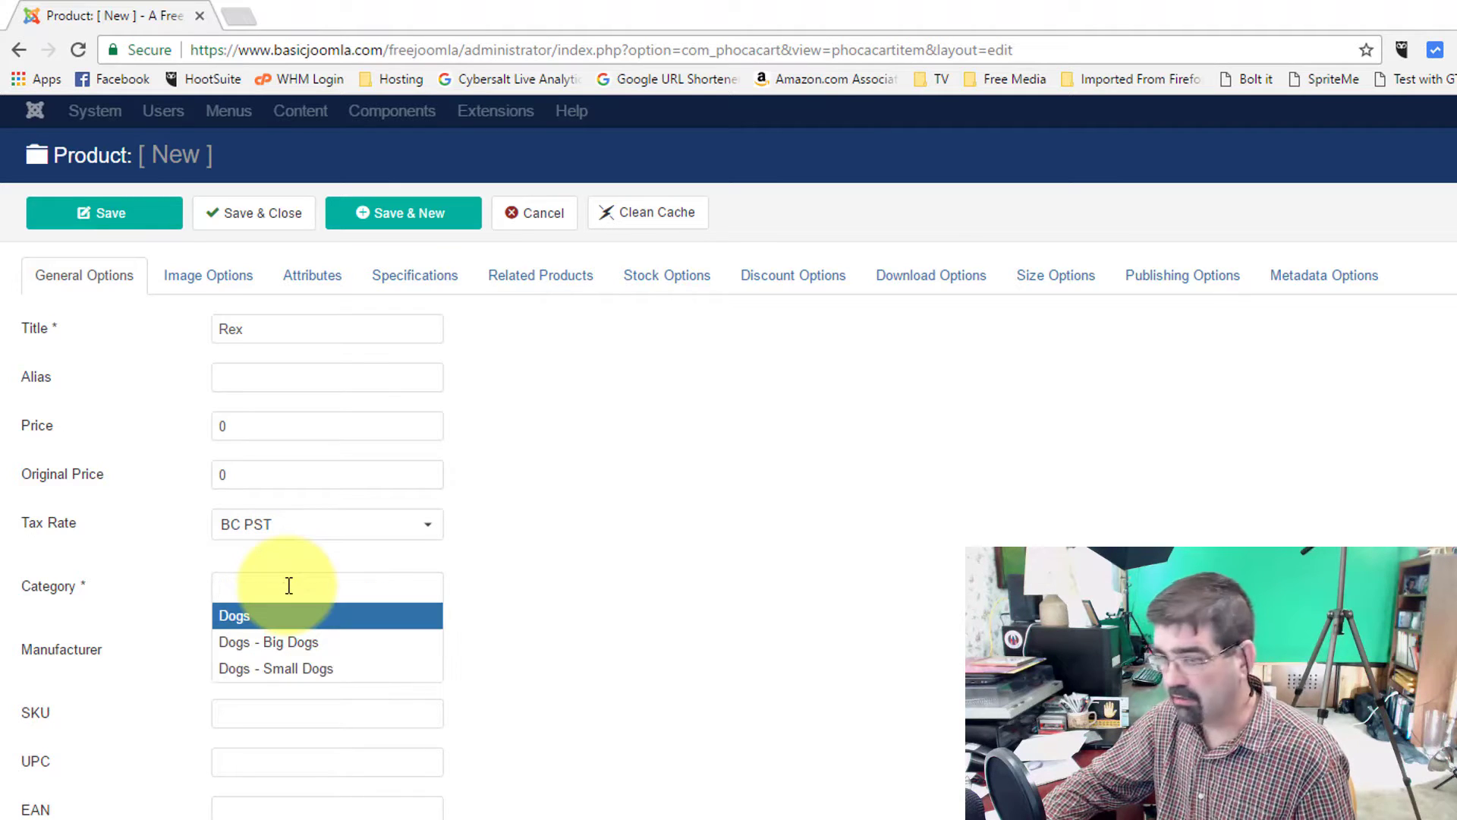
left_click(276, 641)
left_click(279, 652)
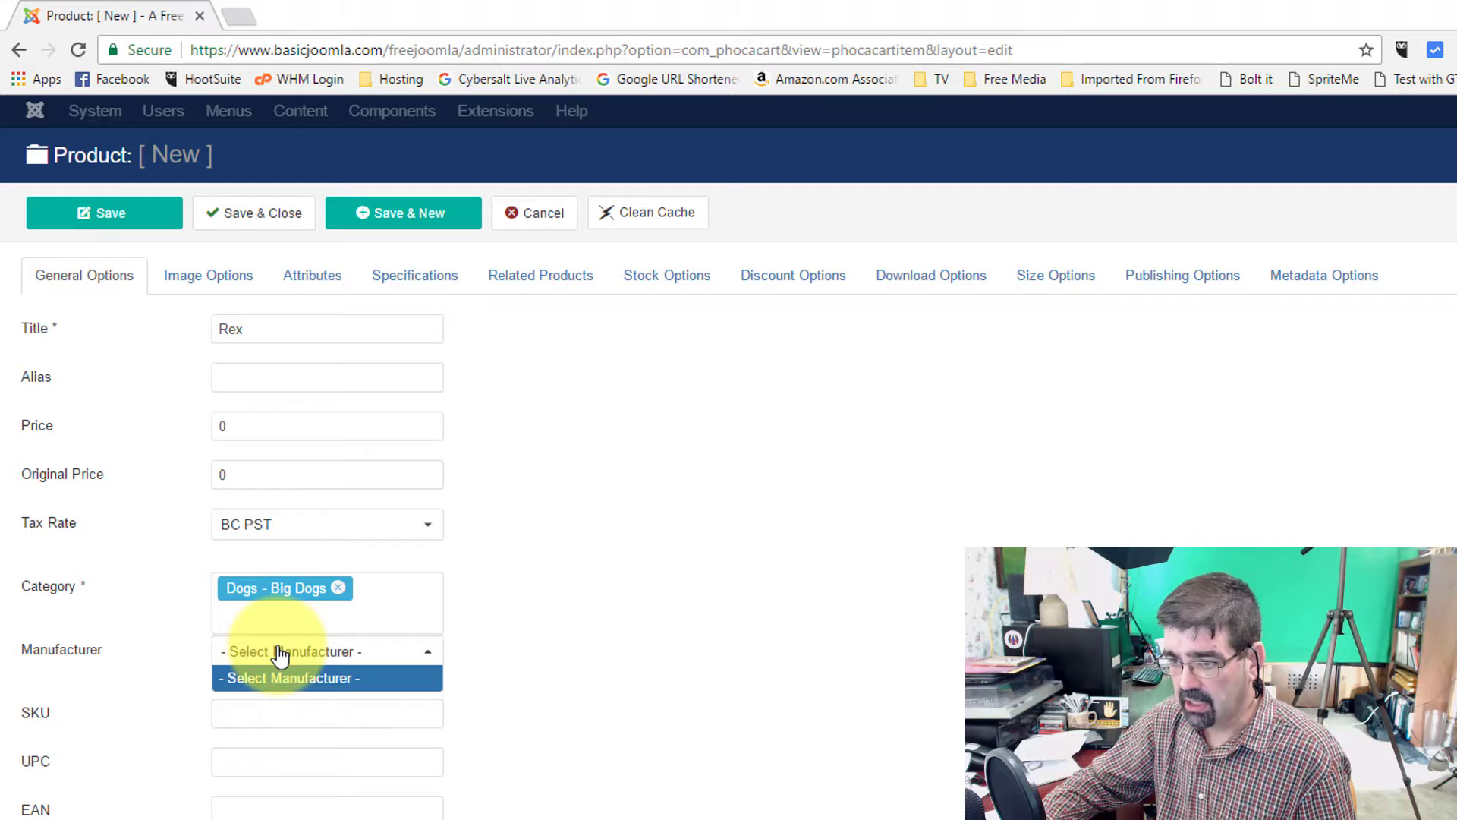
left_click(279, 653)
Step: Look over Rex's general, image, attribute and specification options, and save the product with a new blank one started
scroll(441, 648, "down", 4)
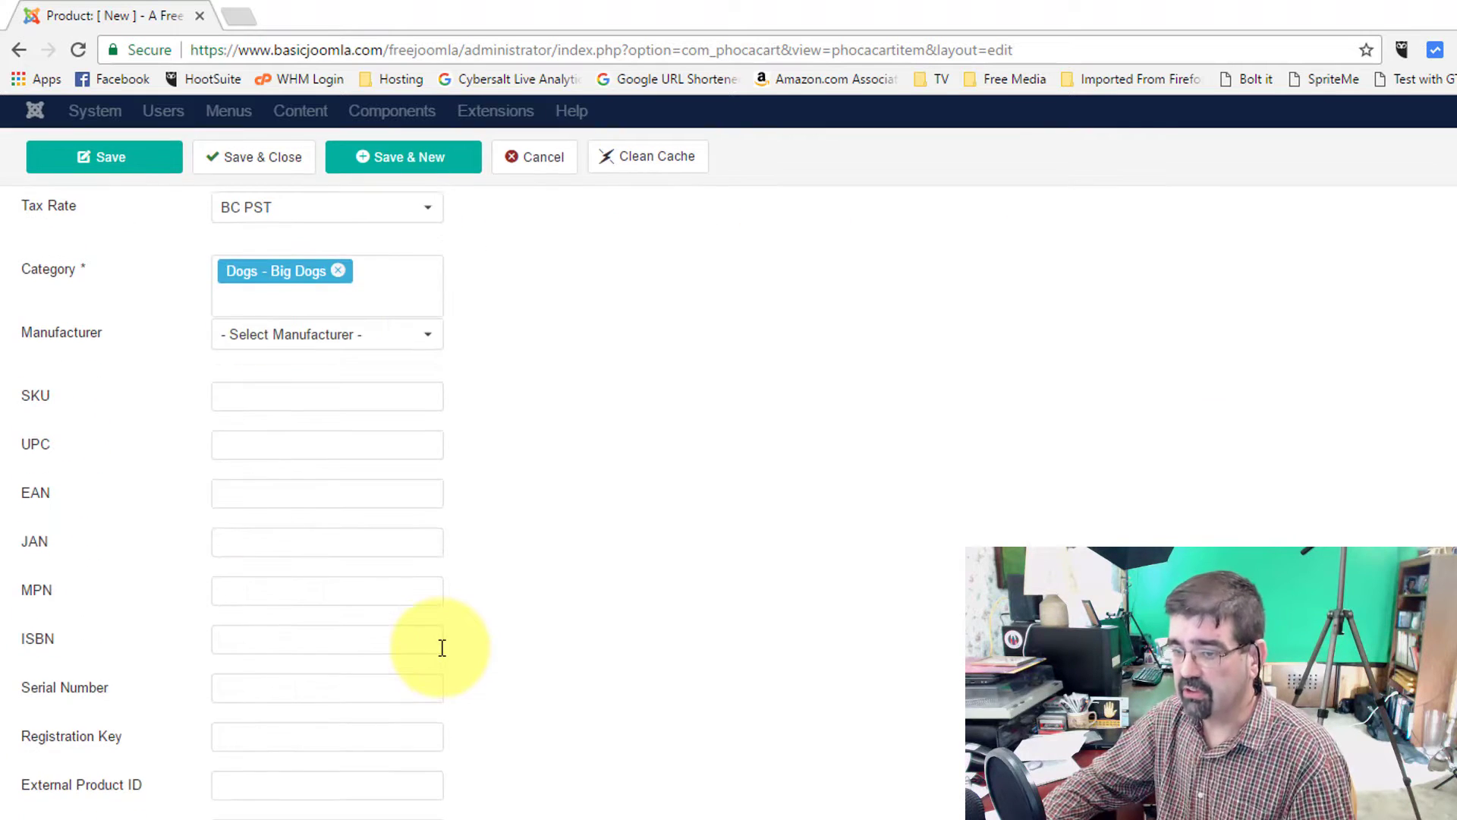
scroll(443, 647, "up", 4)
left_click(206, 276)
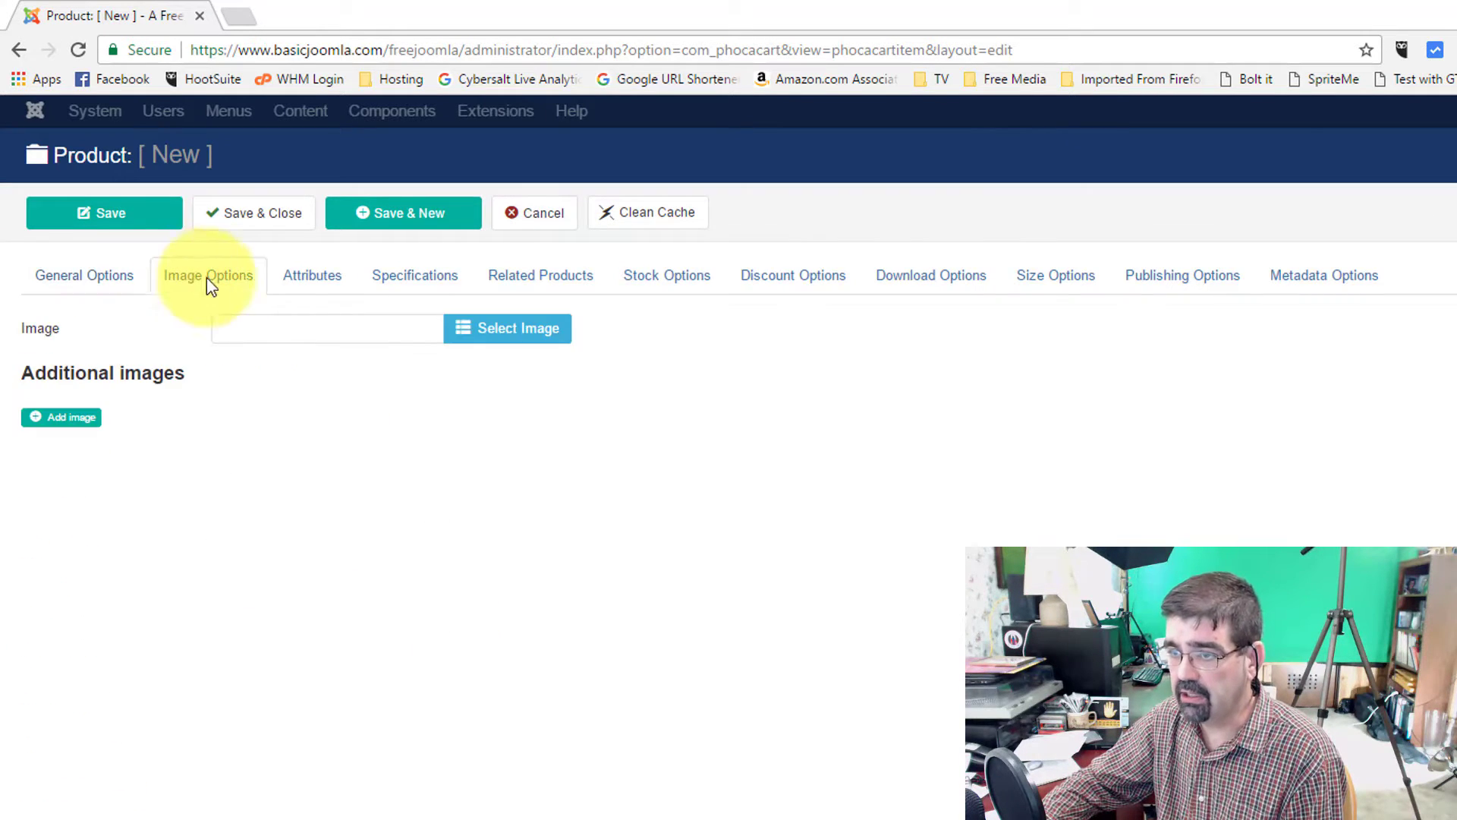
left_click(321, 281)
left_click(447, 293)
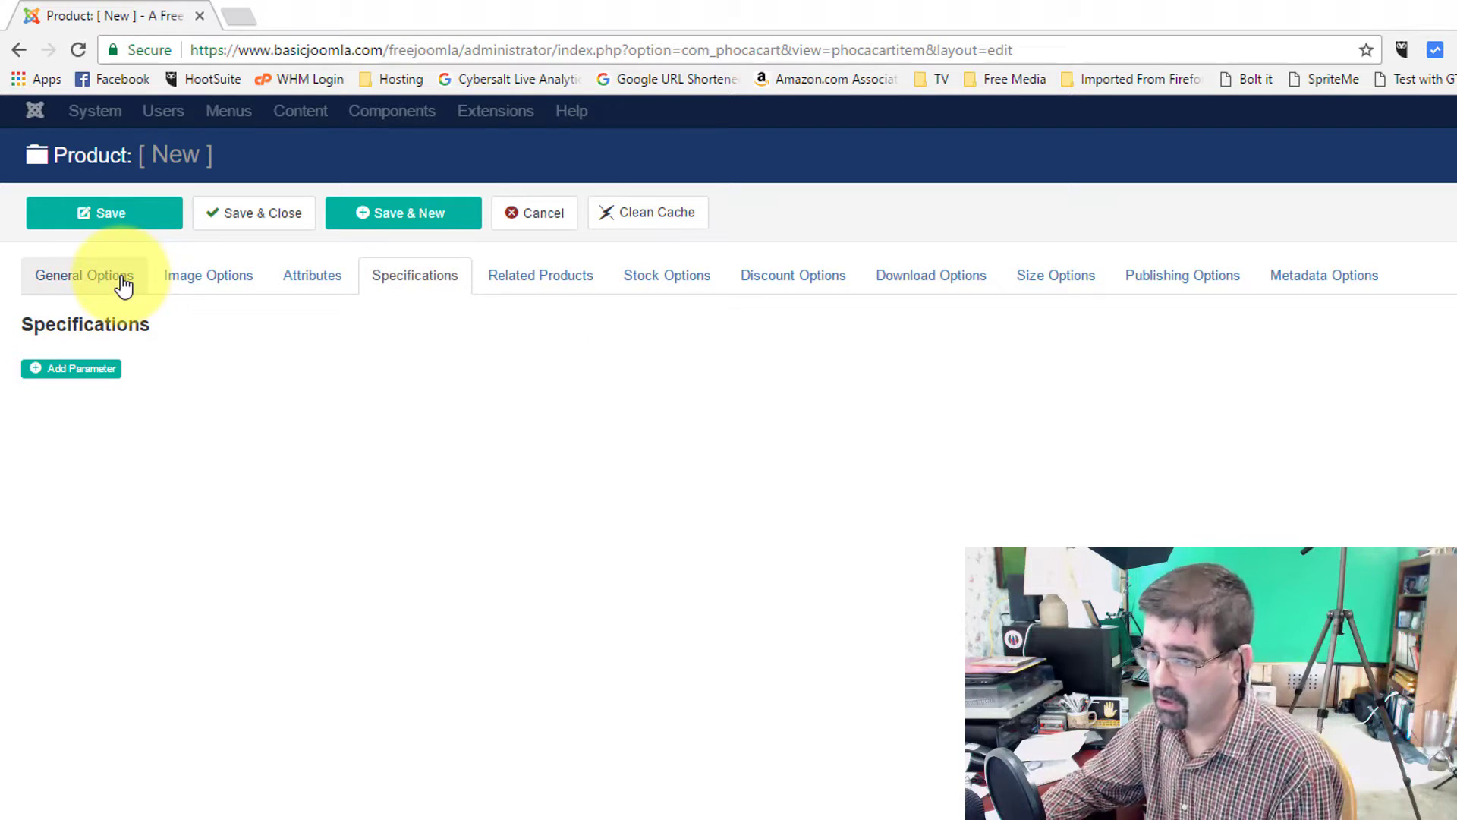
left_click(47, 284)
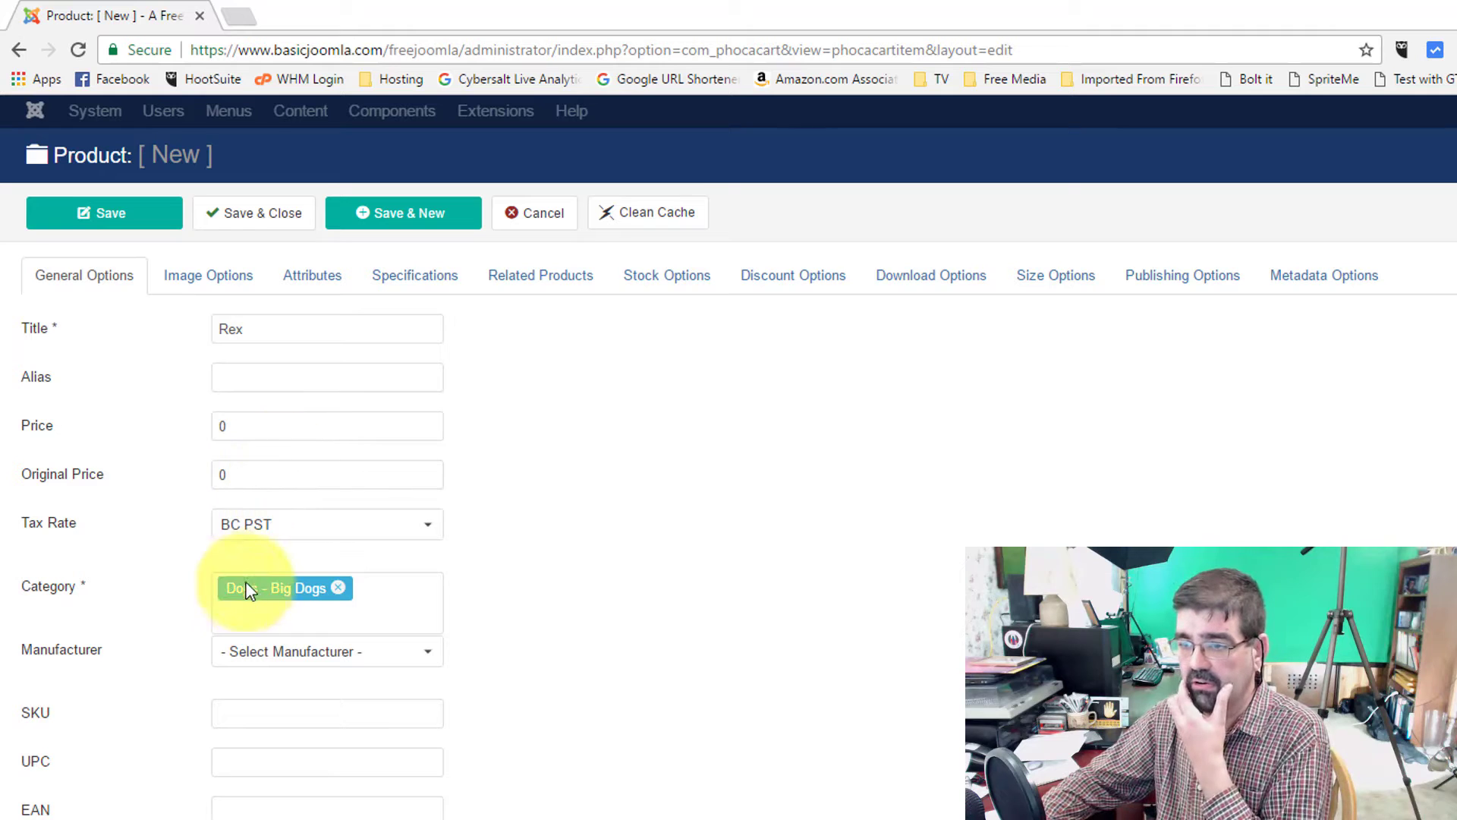
scroll(749, 537, "down", 4)
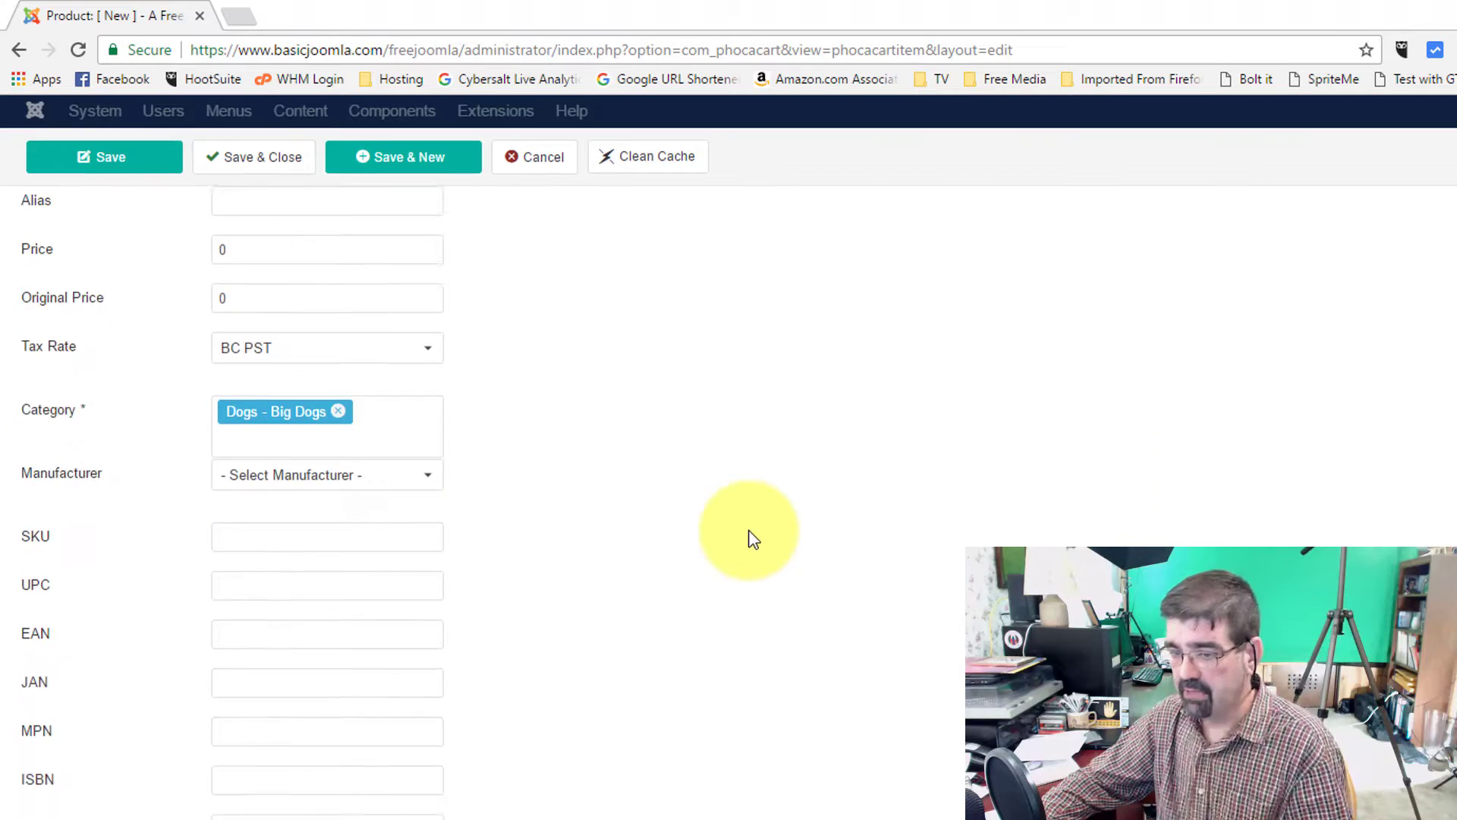
scroll(748, 537, "up", 4)
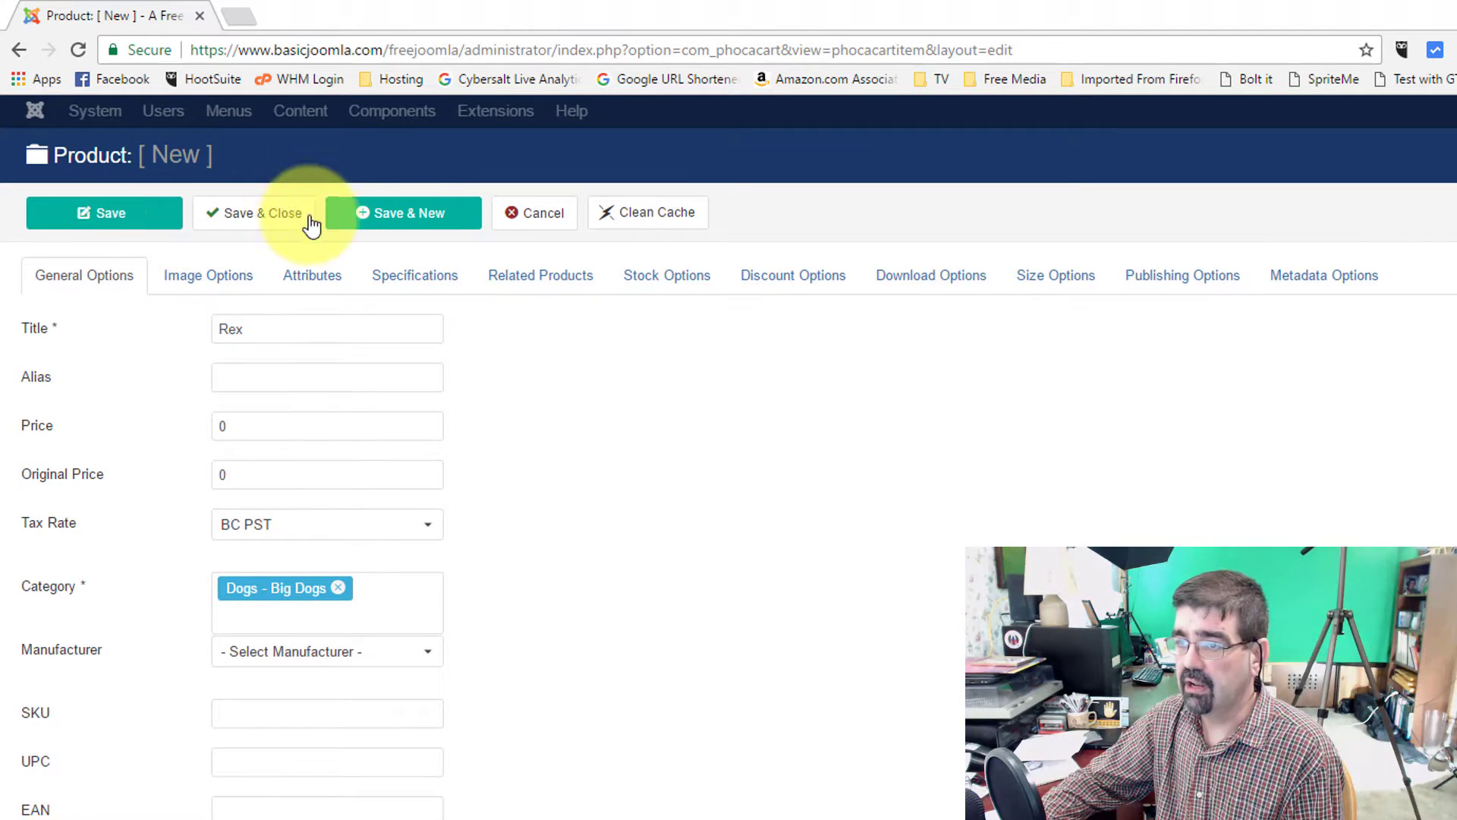
left_click(390, 226)
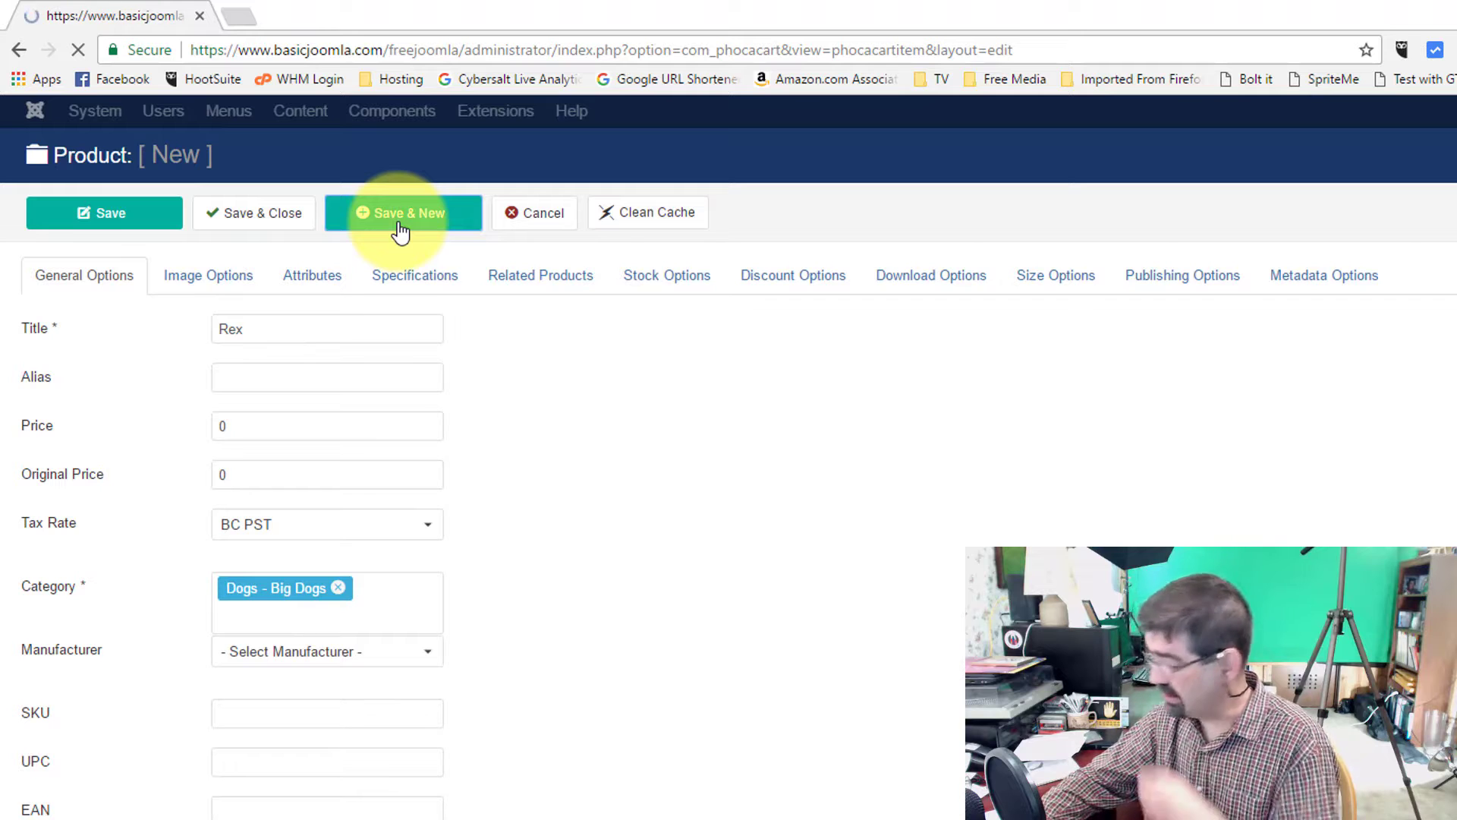
Step: Create a product titled Bingo with price 50, tax rate BC PST and category Dogs - Big Dogs, and save it with a new blank product started
left_click(250, 429)
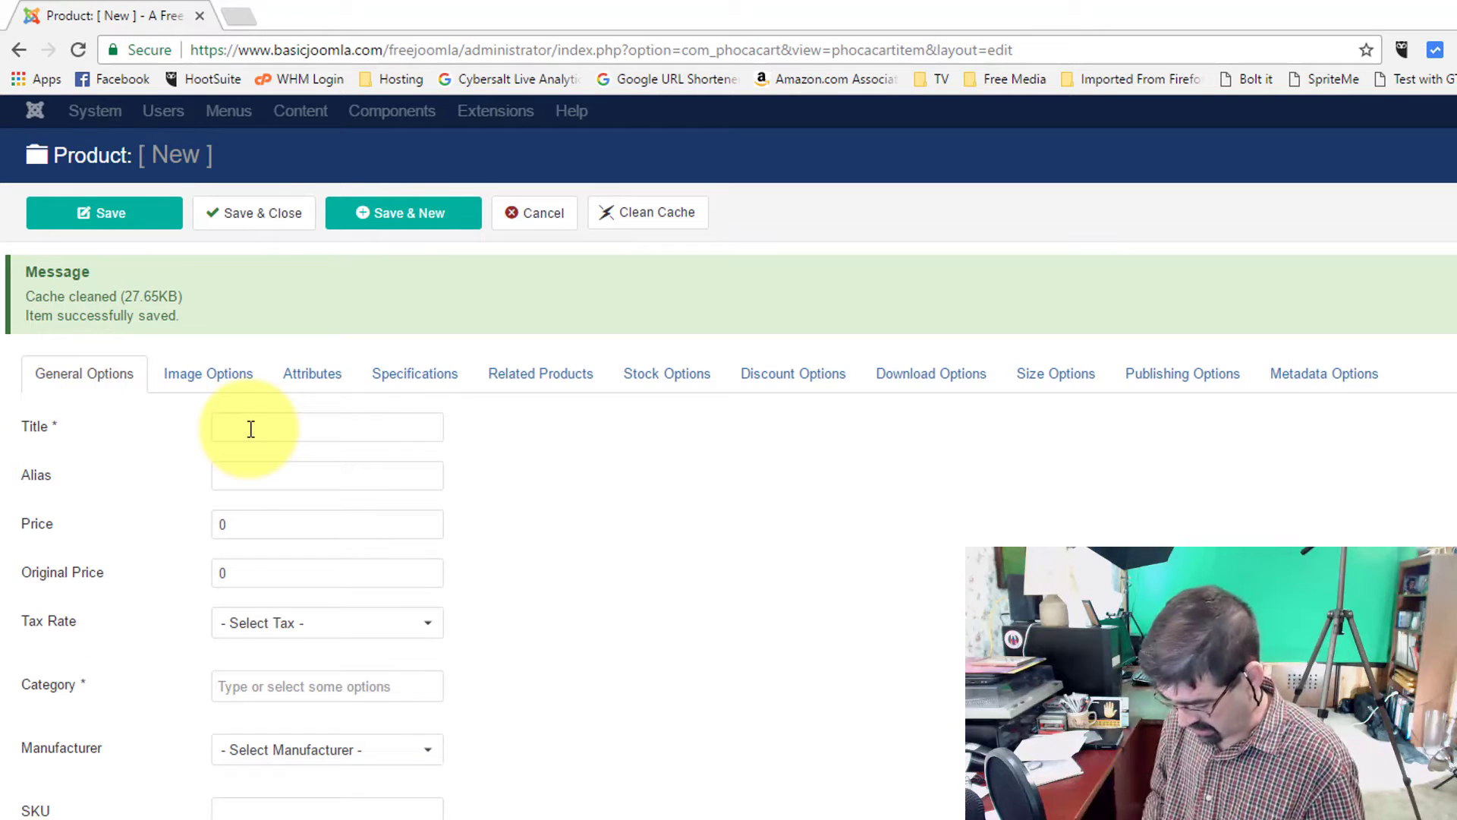
type("Bingo")
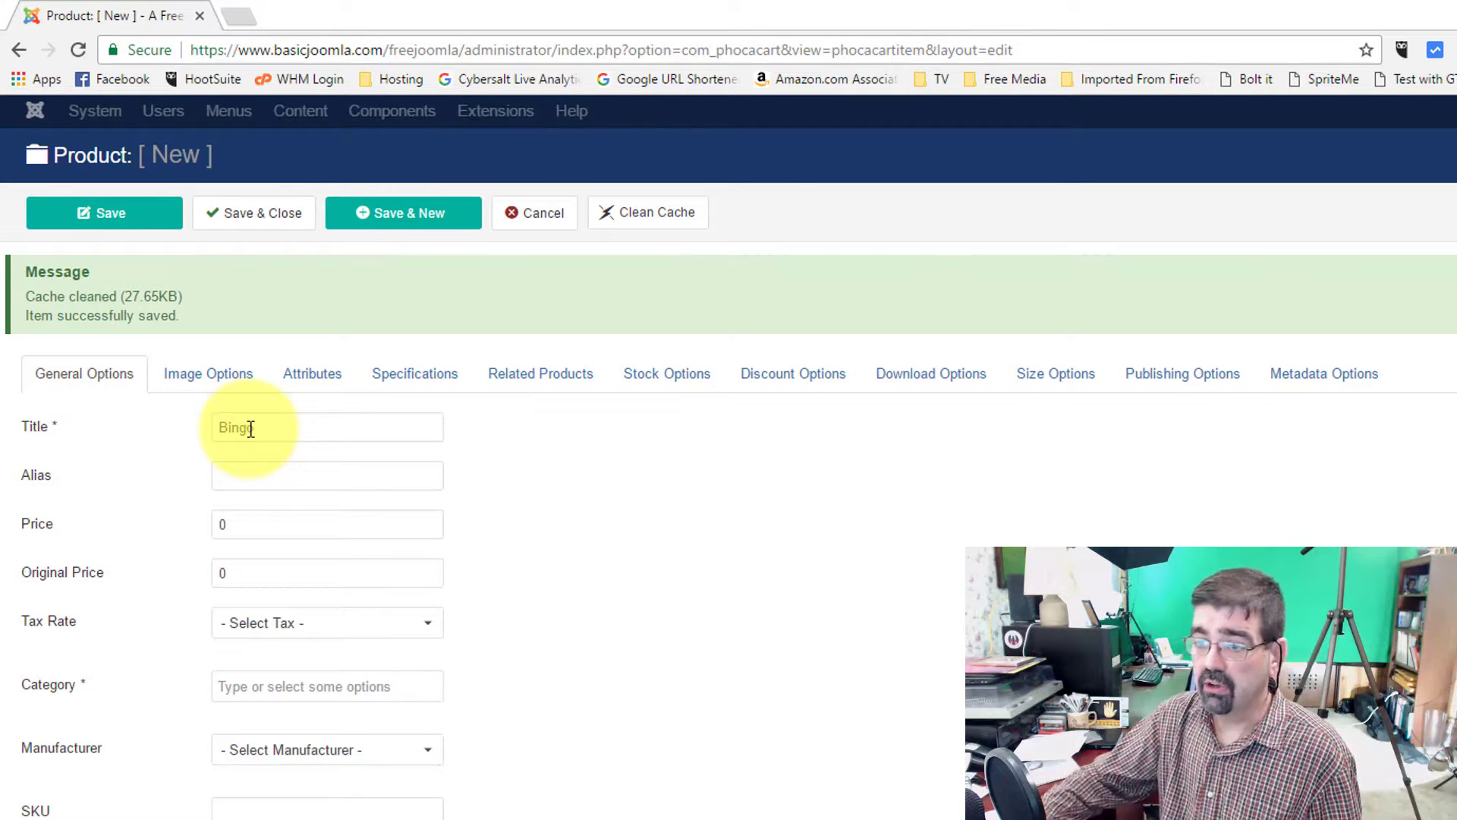
left_click(315, 624)
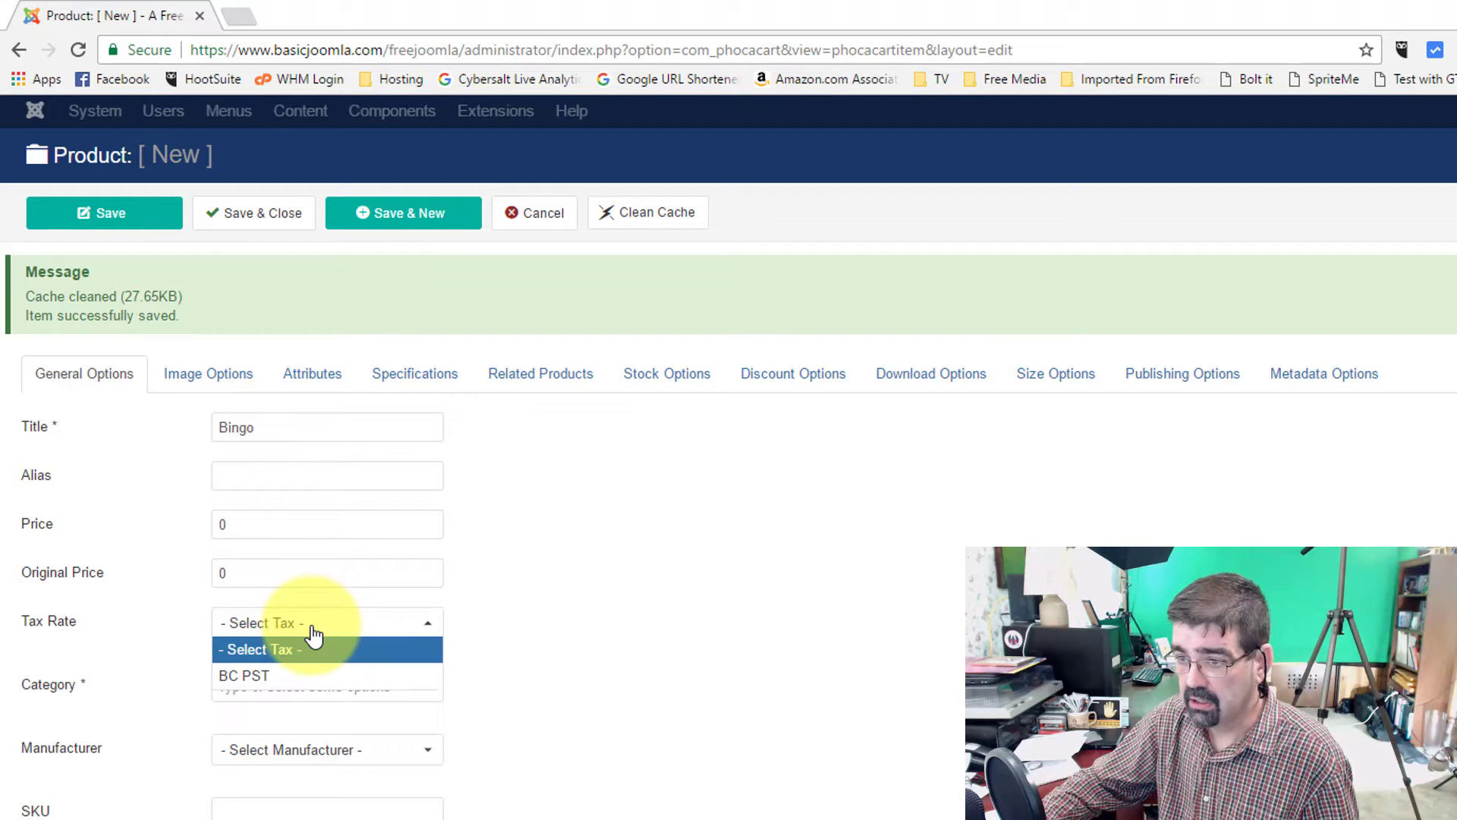
left_click(315, 677)
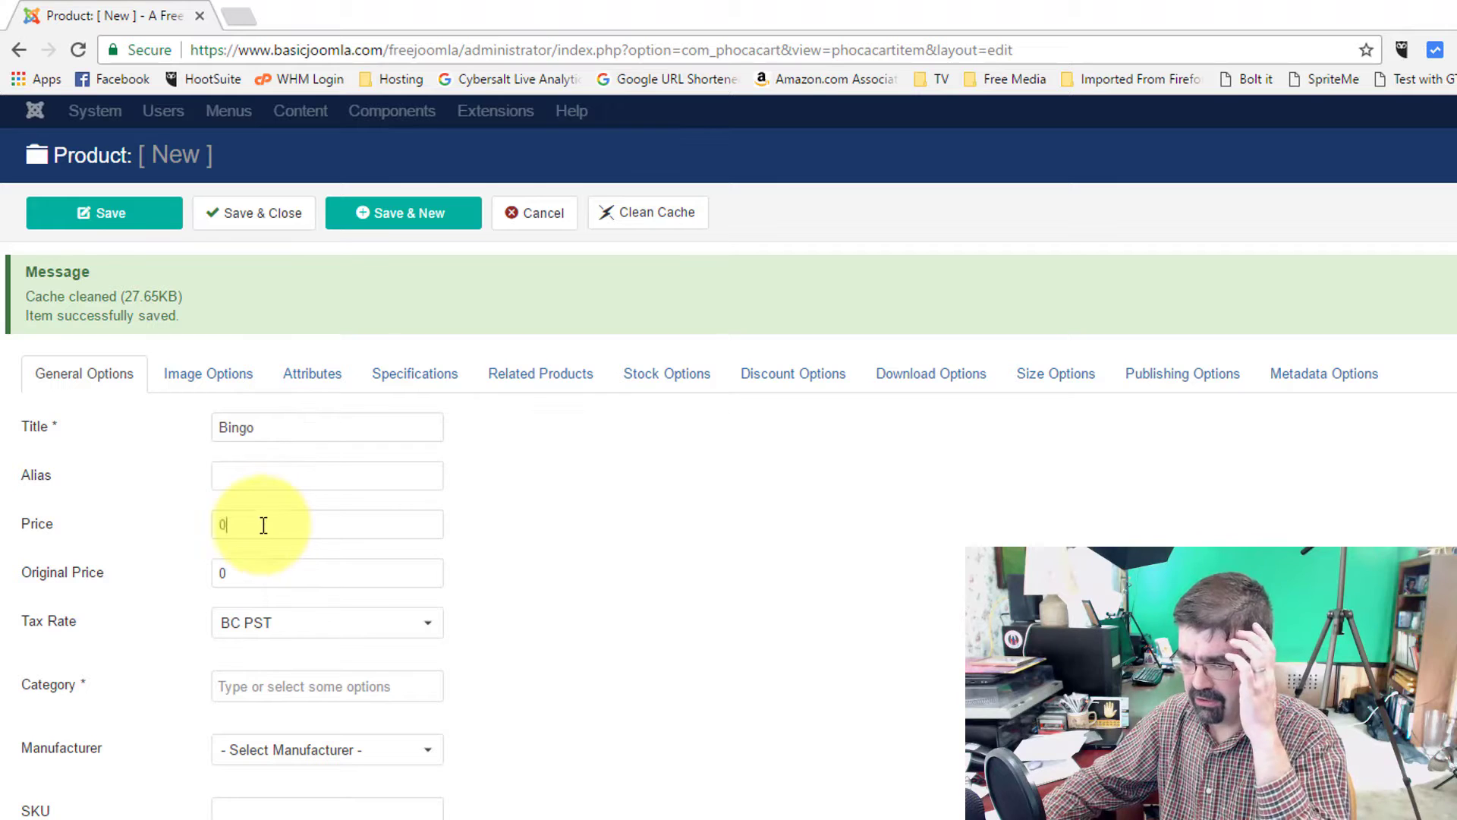
double_click(218, 523)
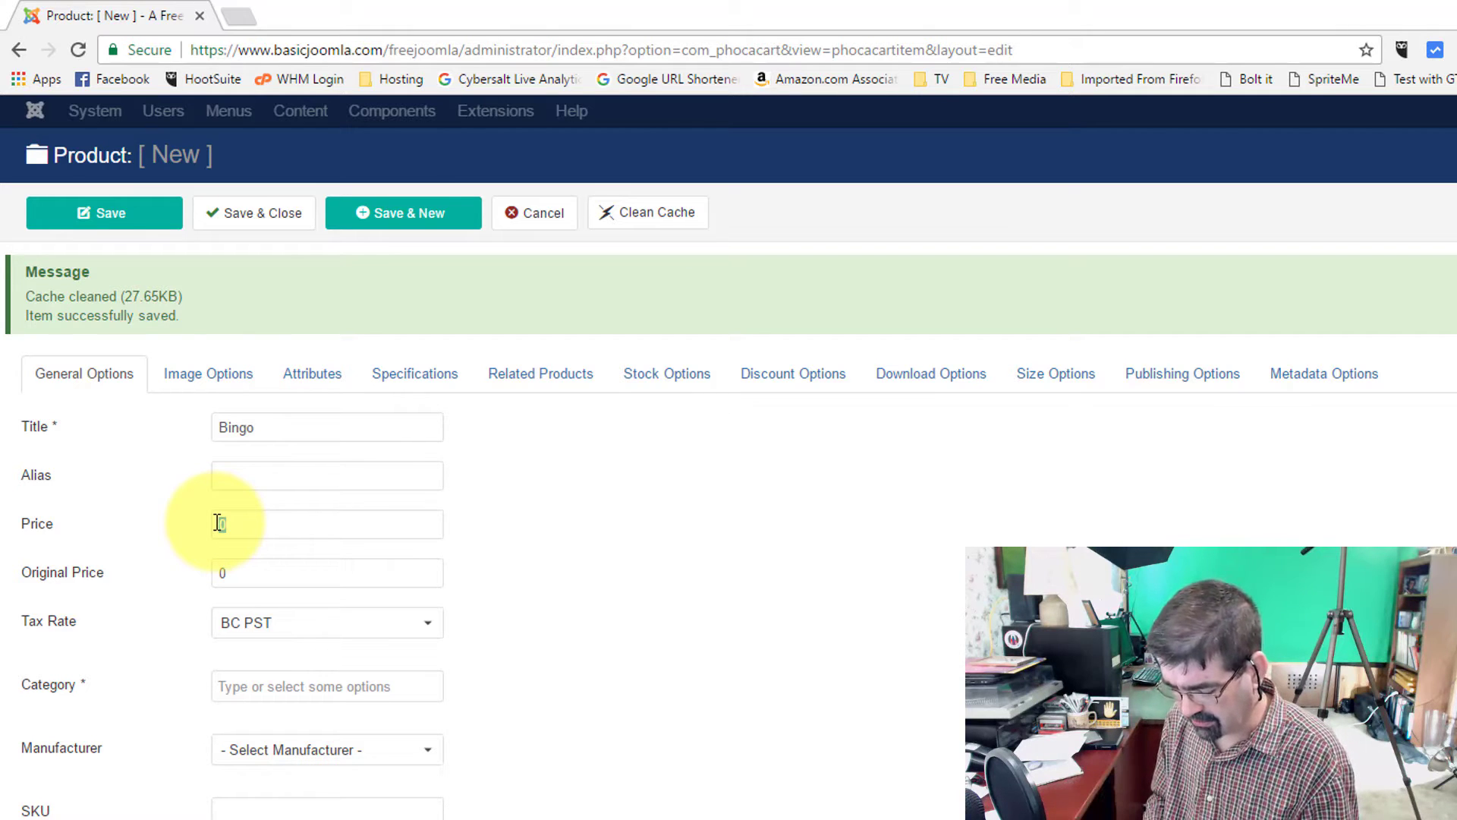
type("50")
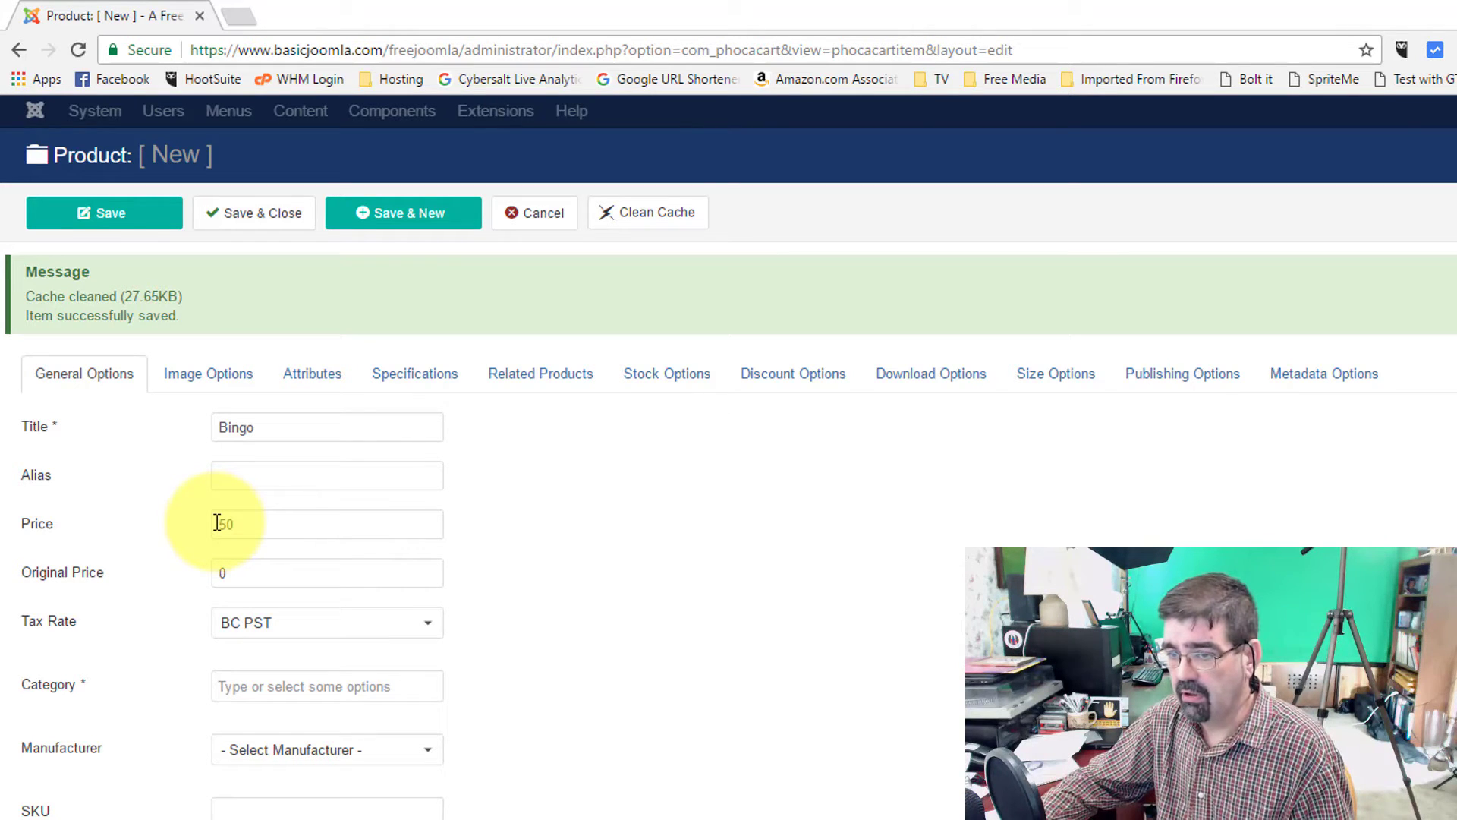
left_click(263, 687)
left_click(270, 739)
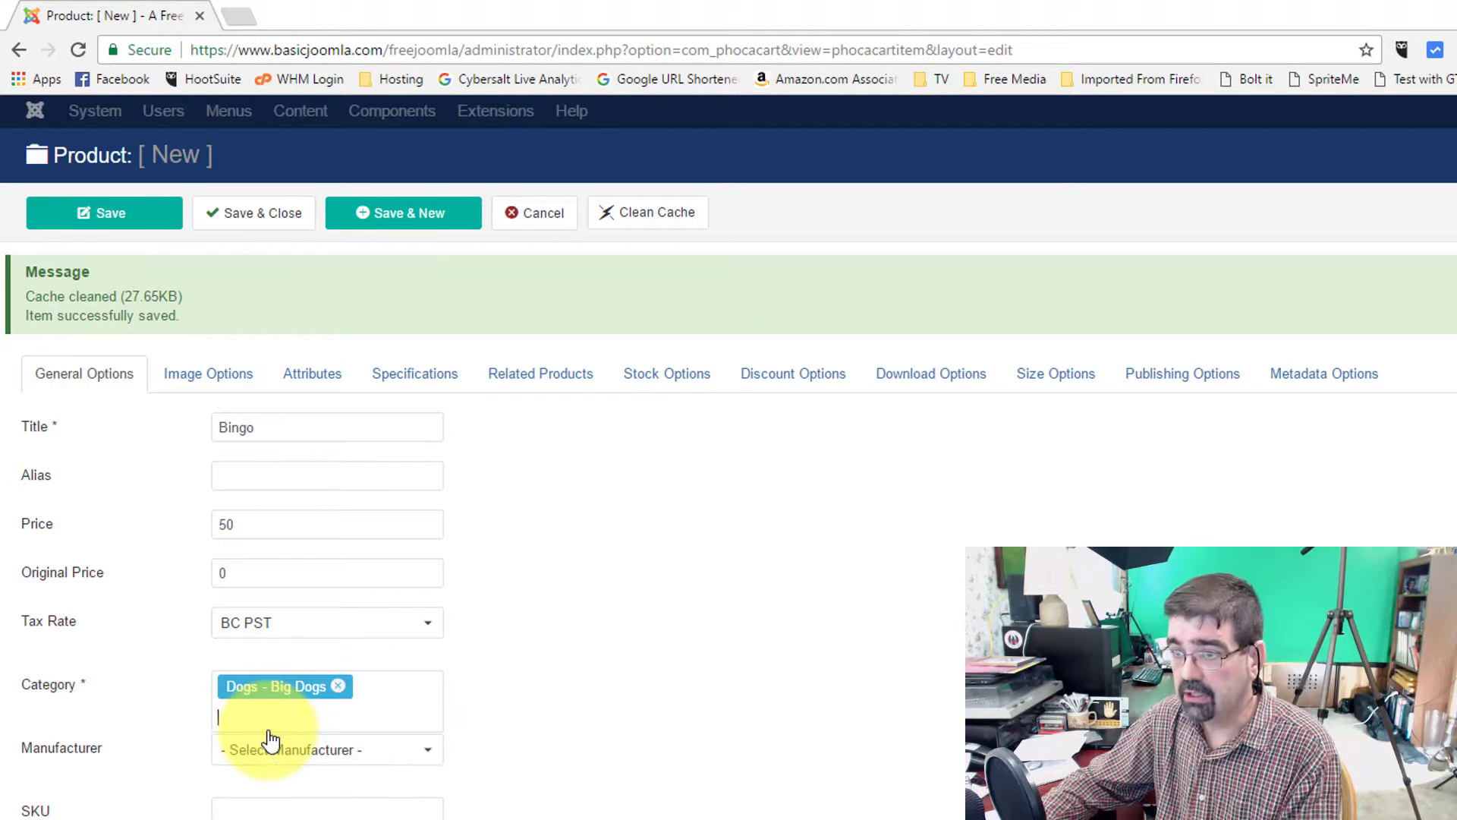
left_click(395, 216)
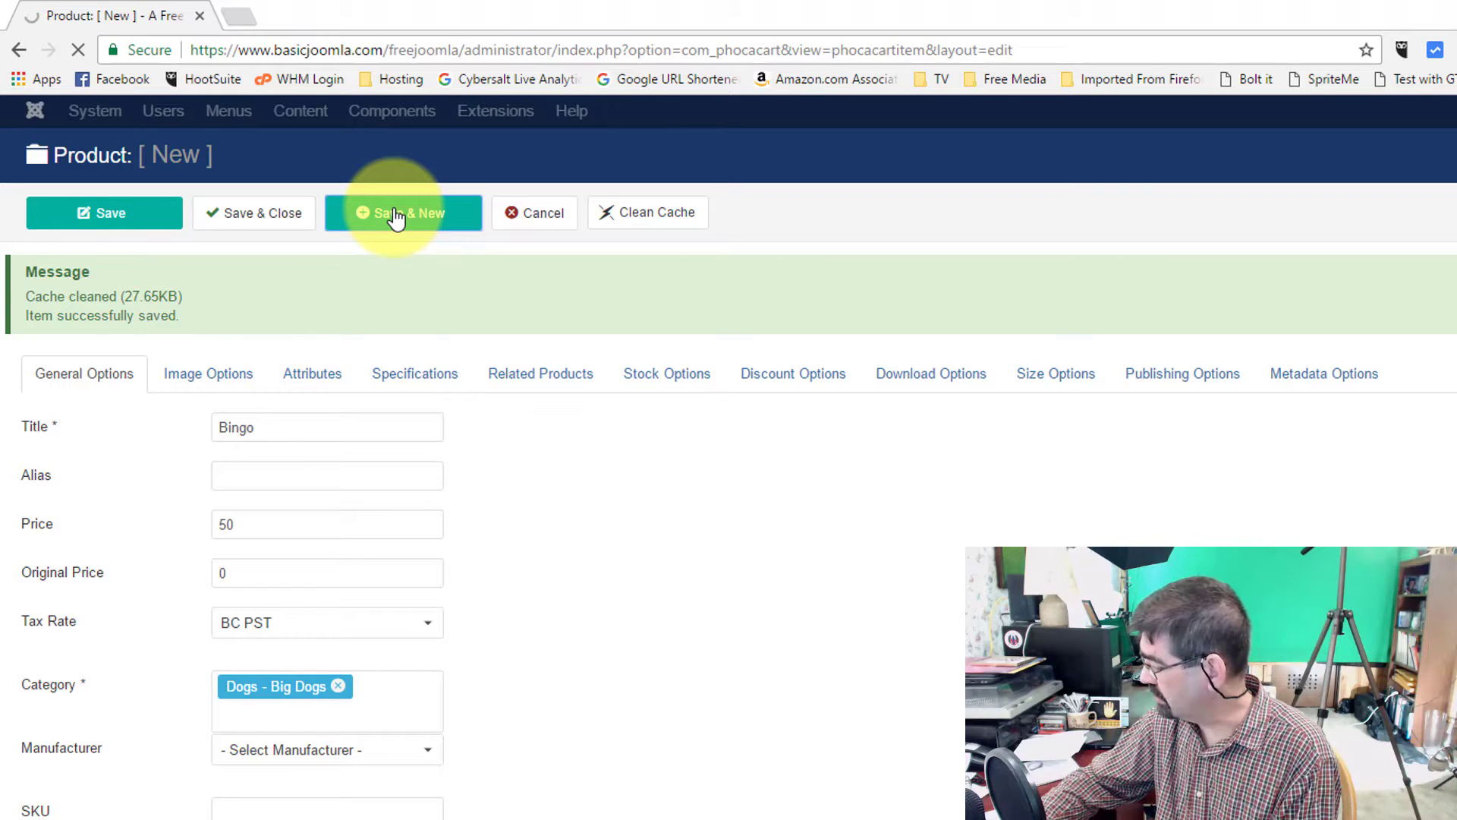
Step: Create a product titled Fifi with price 25, tax rate BC PST and category Dogs - Small Dogs, and save it with a new blank product started
left_click(264, 430)
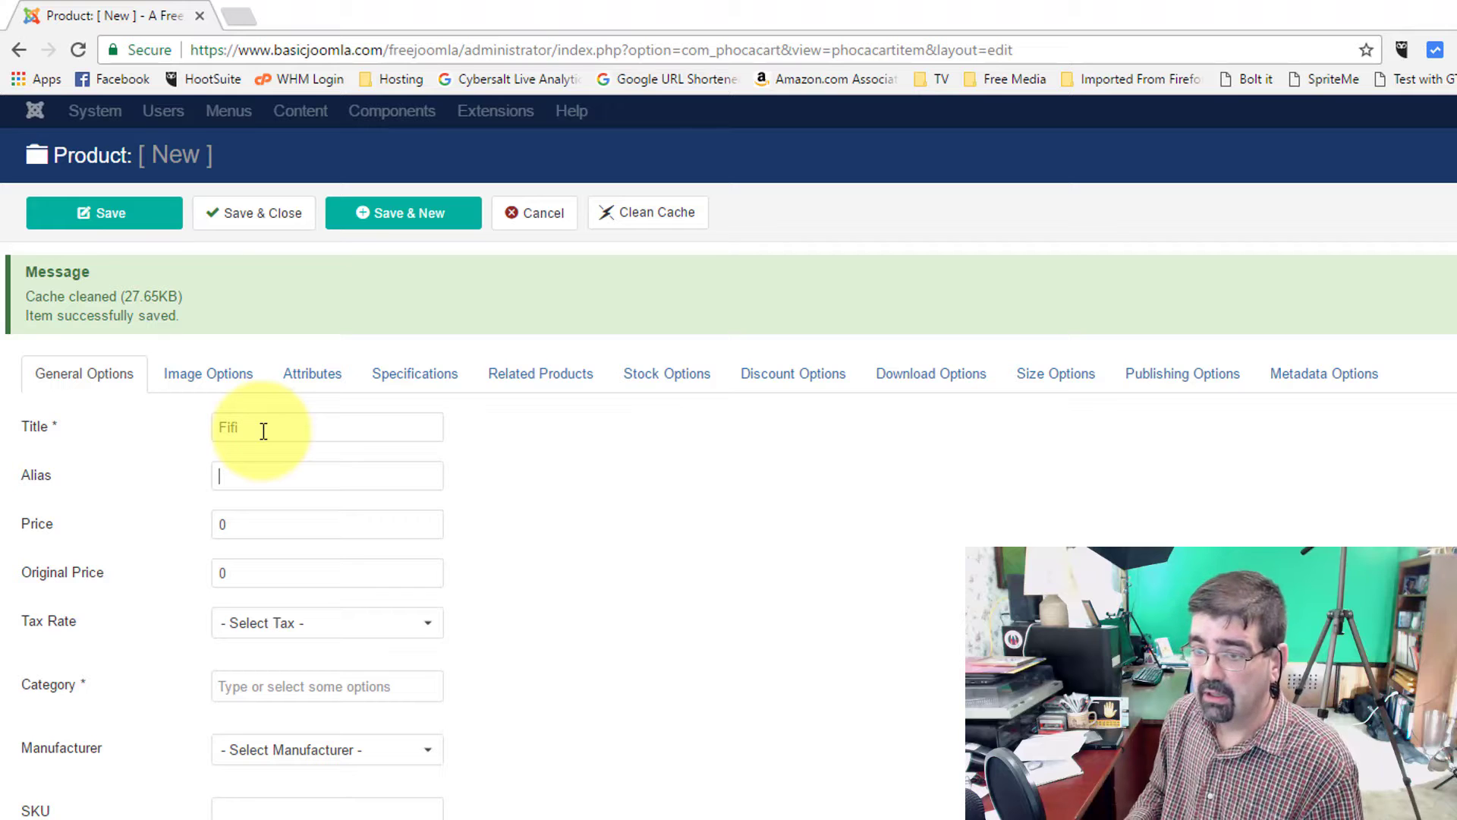
type("25")
key("Tab")
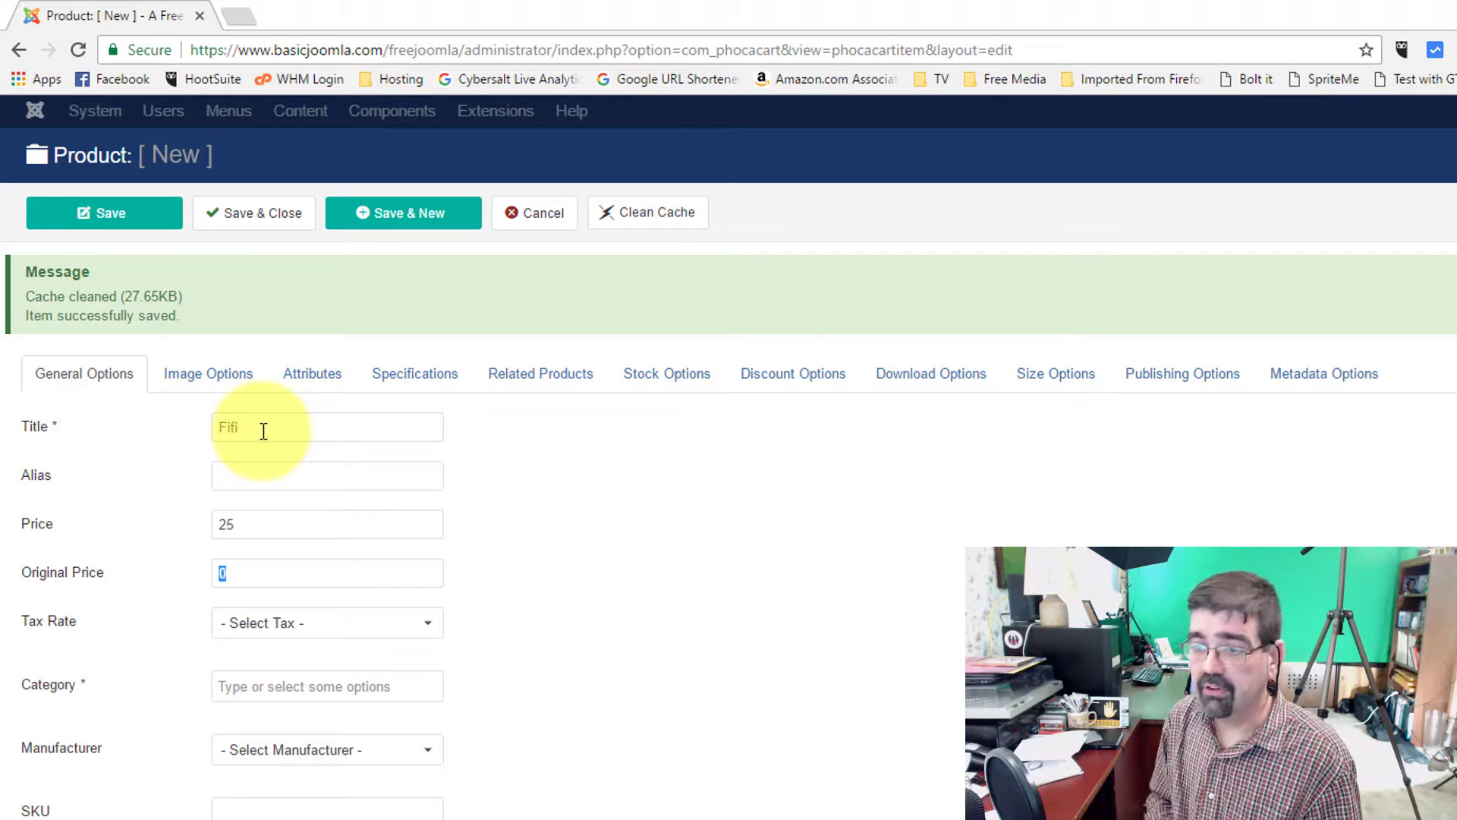
left_click(341, 622)
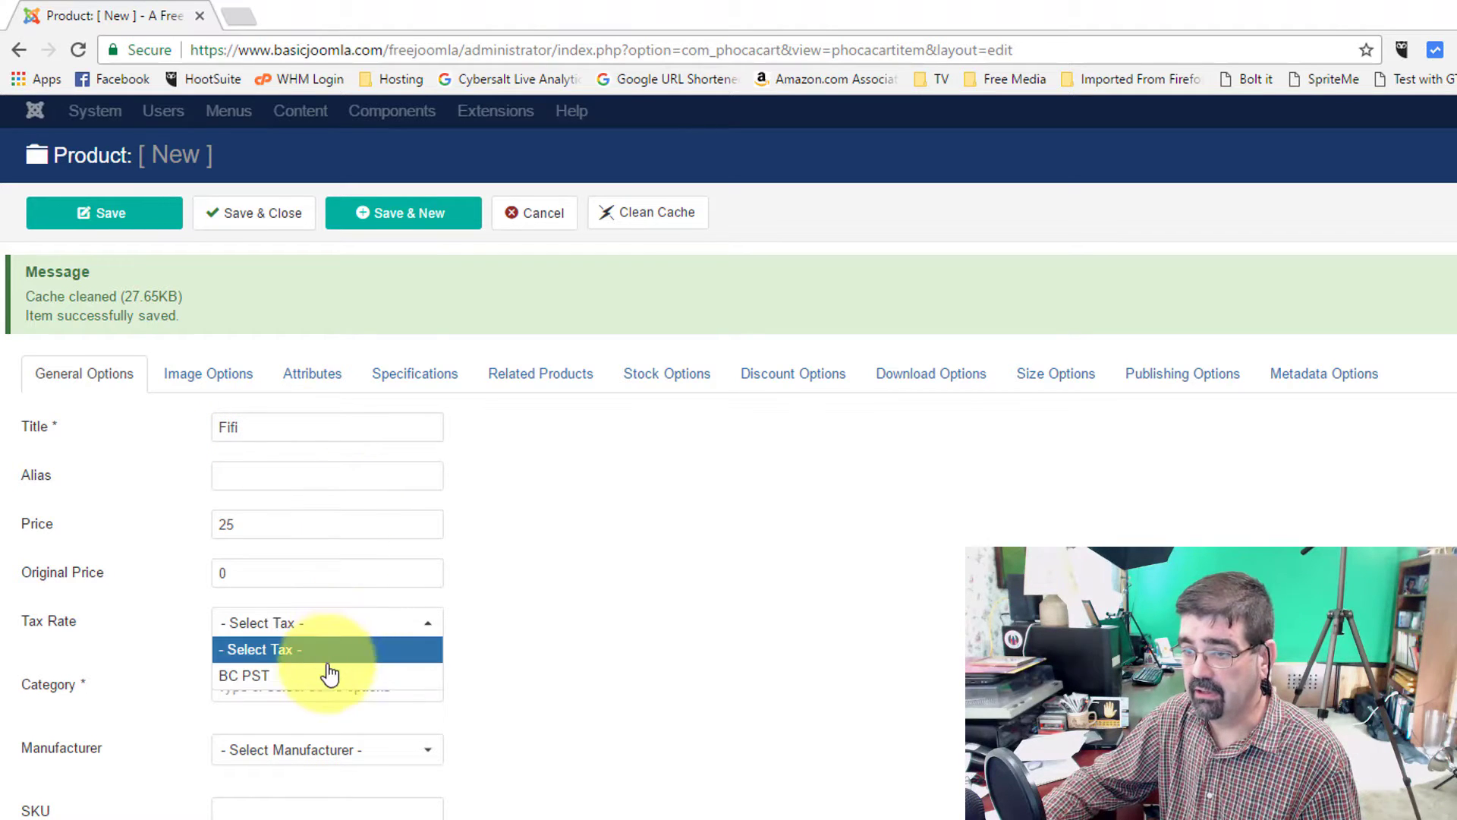
left_click(327, 673)
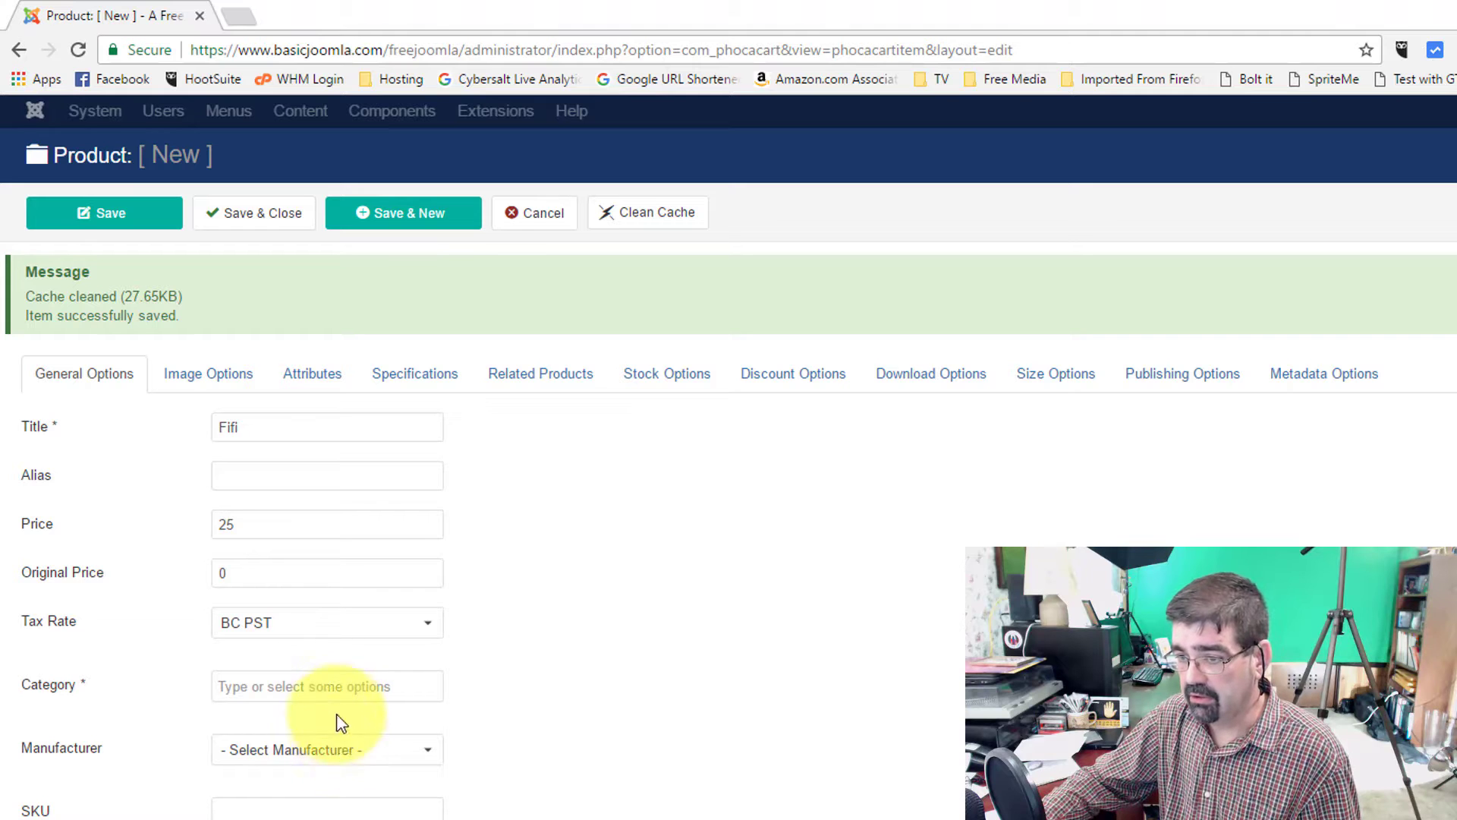
left_click(332, 690)
left_click(331, 784)
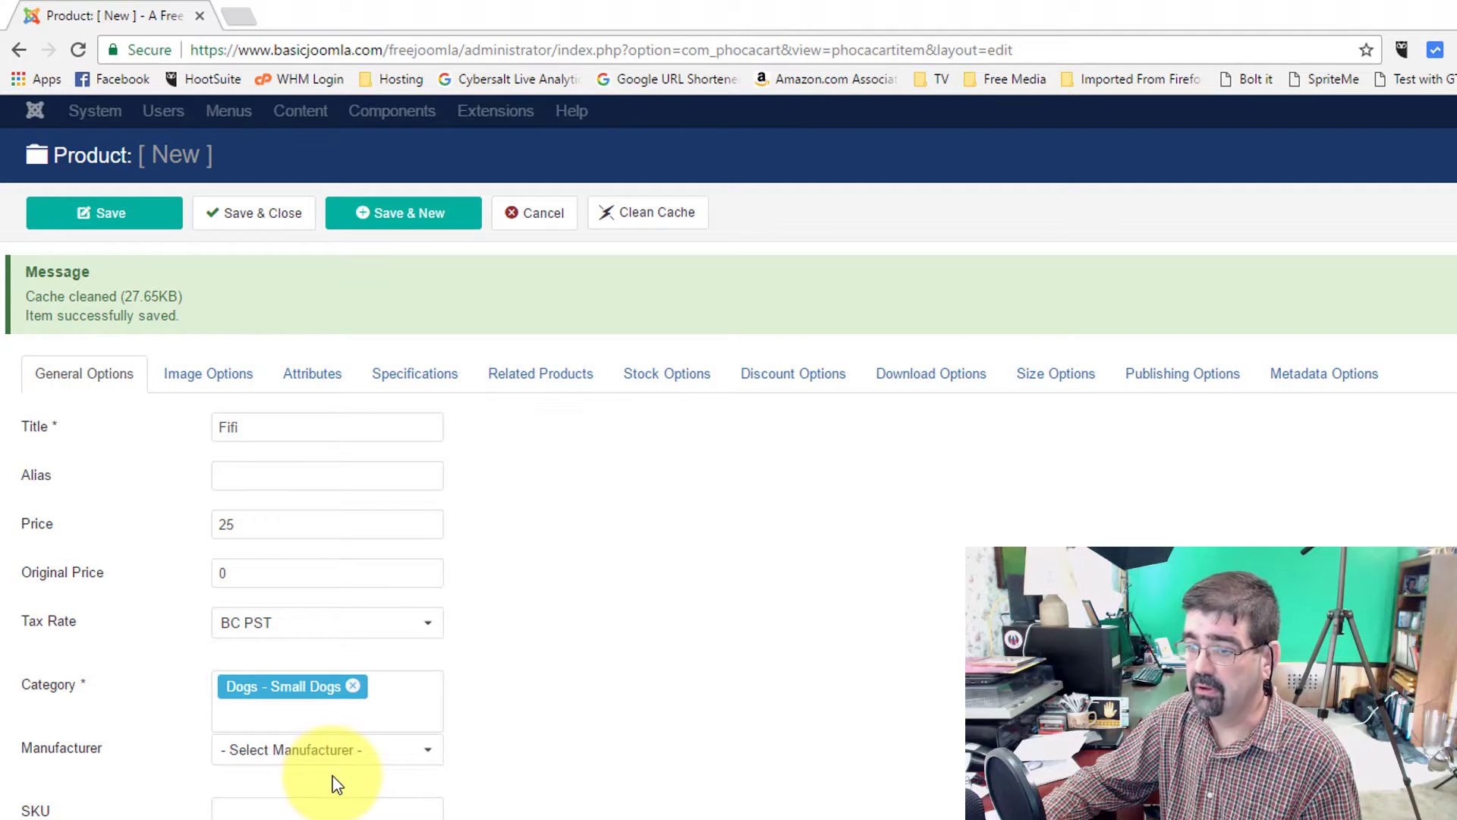
left_click(382, 234)
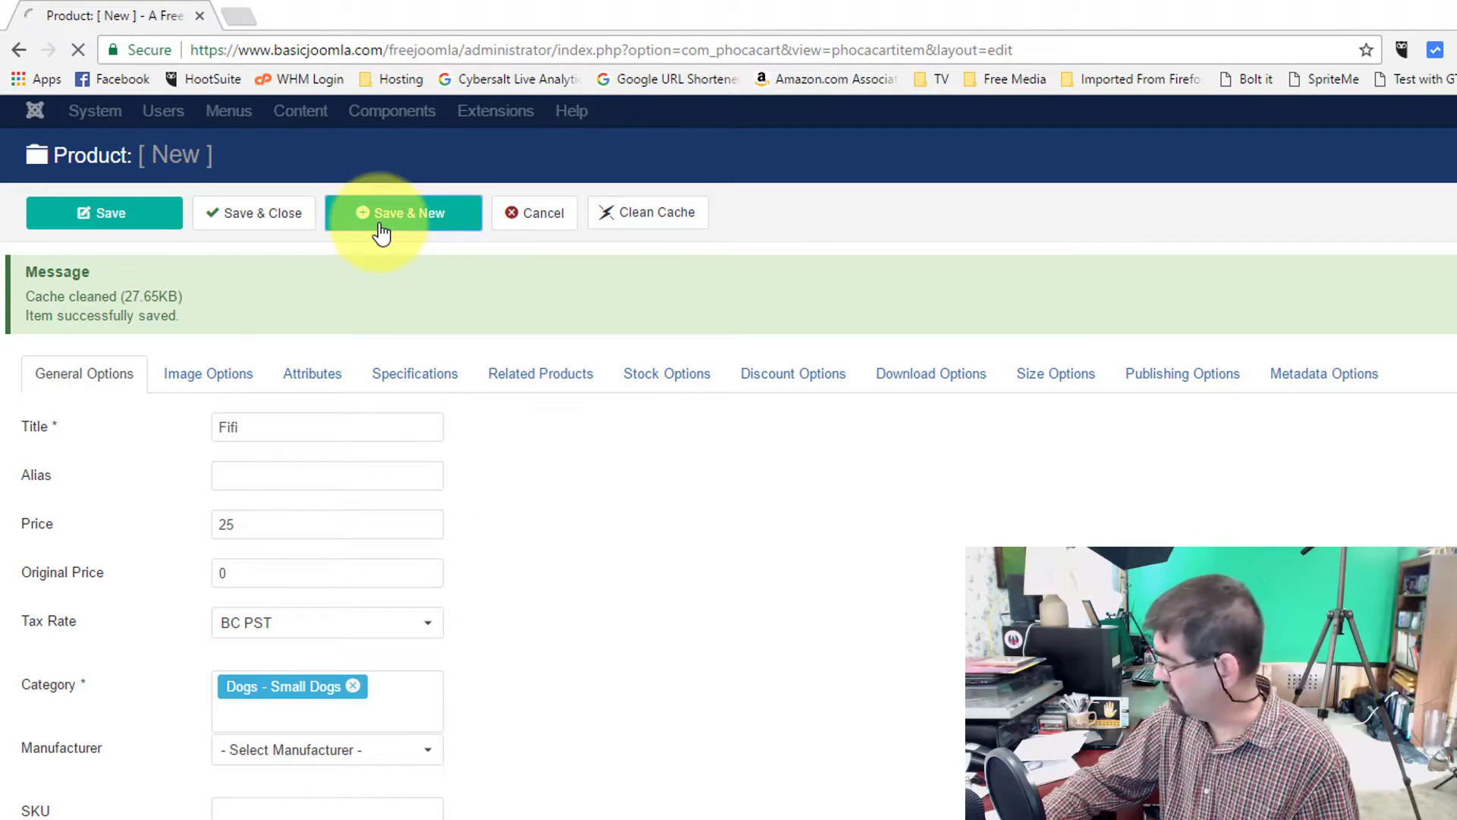
Step: Create a product titled Lars with price 25, tax BC PST and category Dogs - Small Dogs, save and close it, and return to the setup wizard
left_click(262, 427)
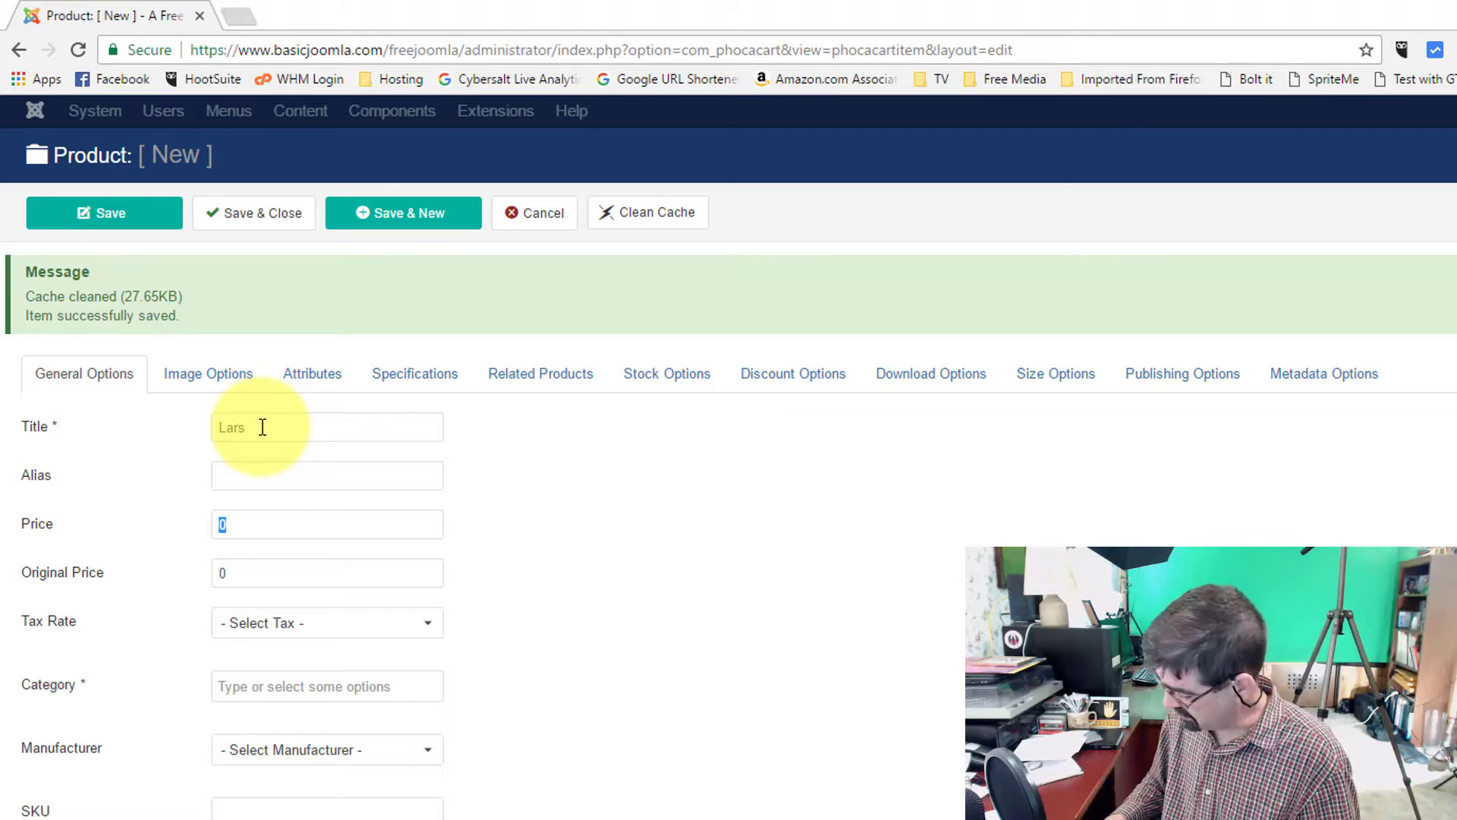
type("25")
key("Tab")
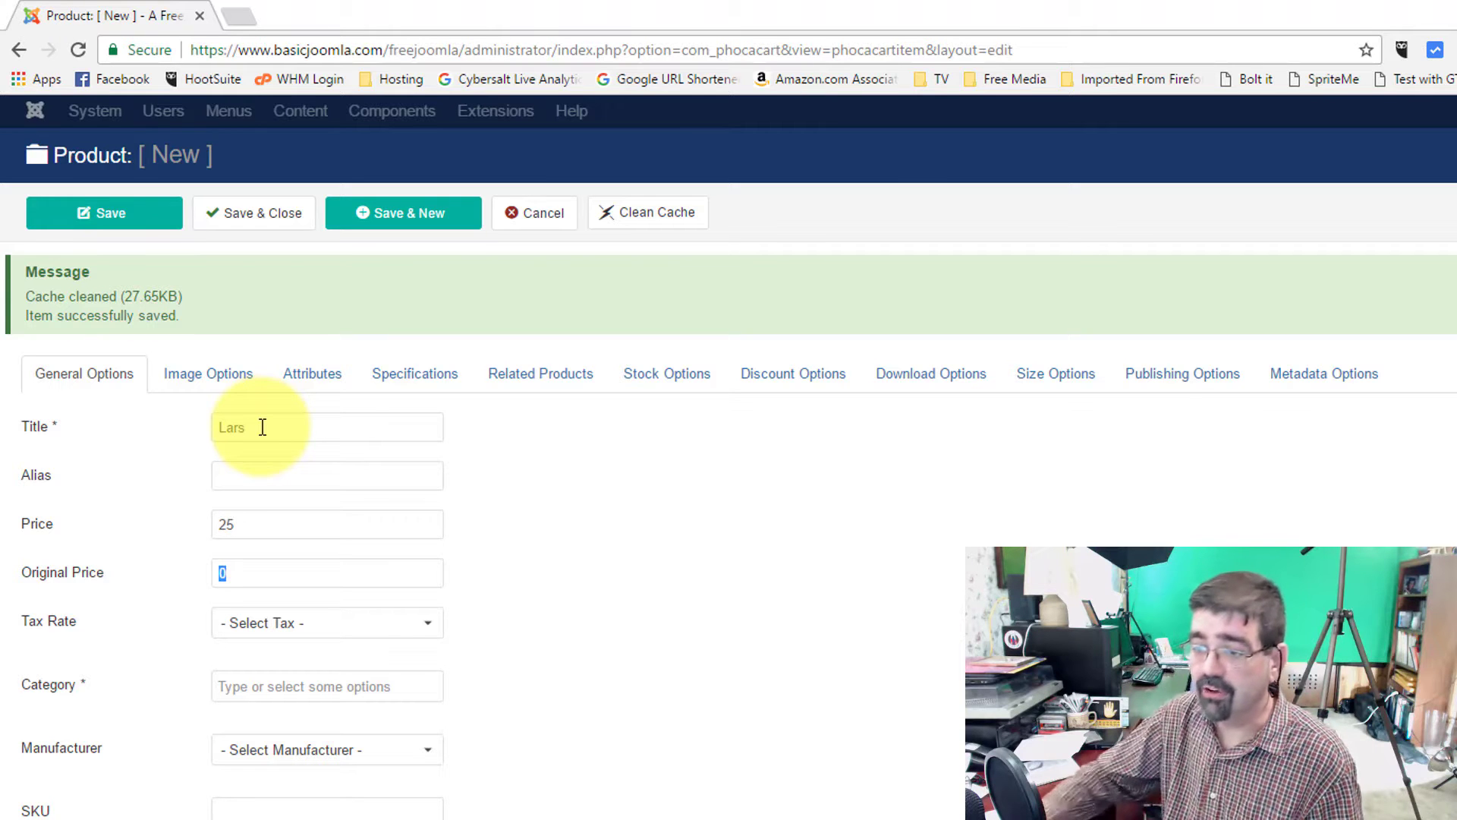
left_click(307, 626)
left_click(293, 676)
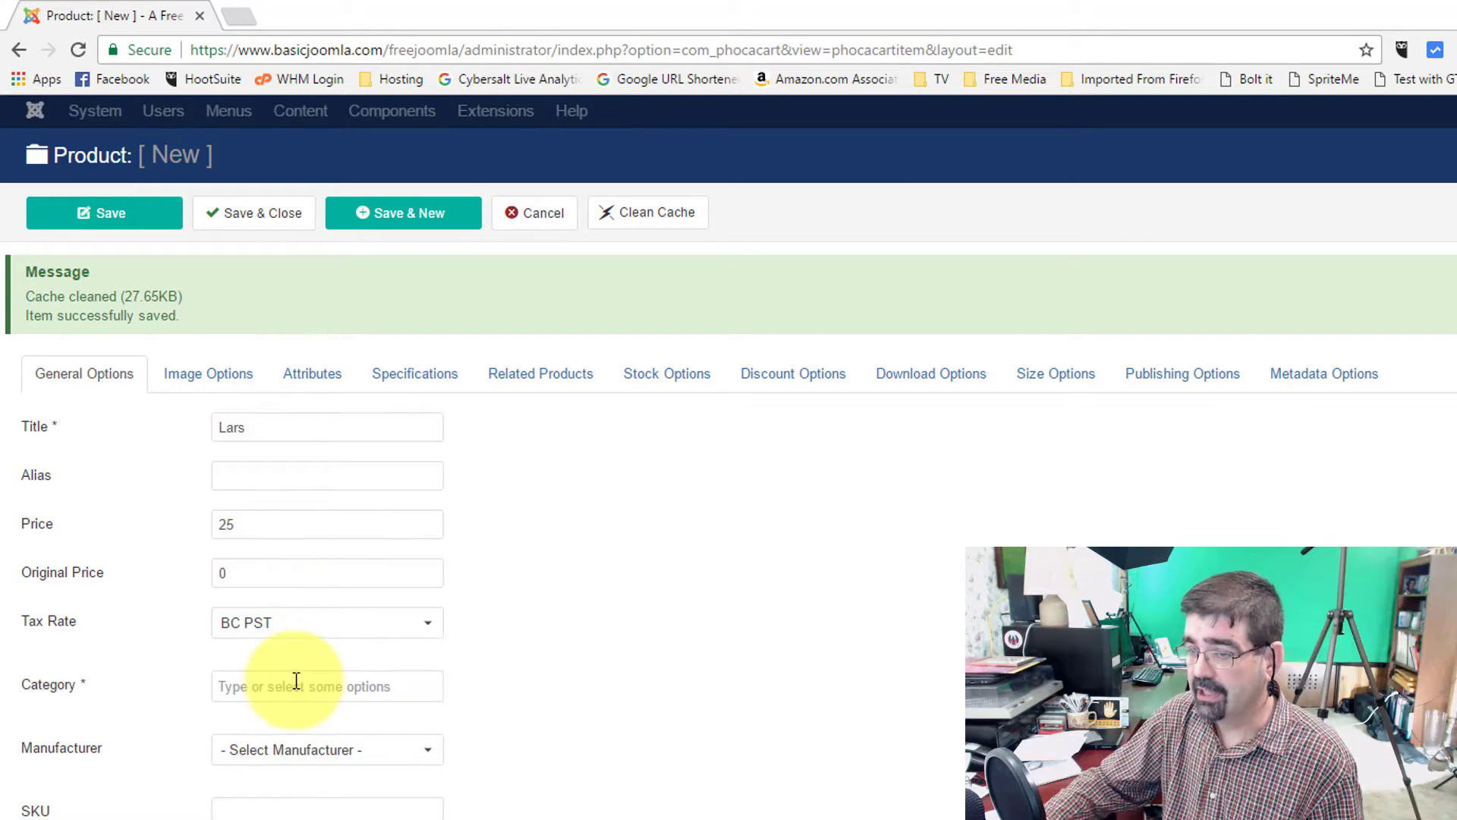
left_click(295, 687)
left_click(308, 770)
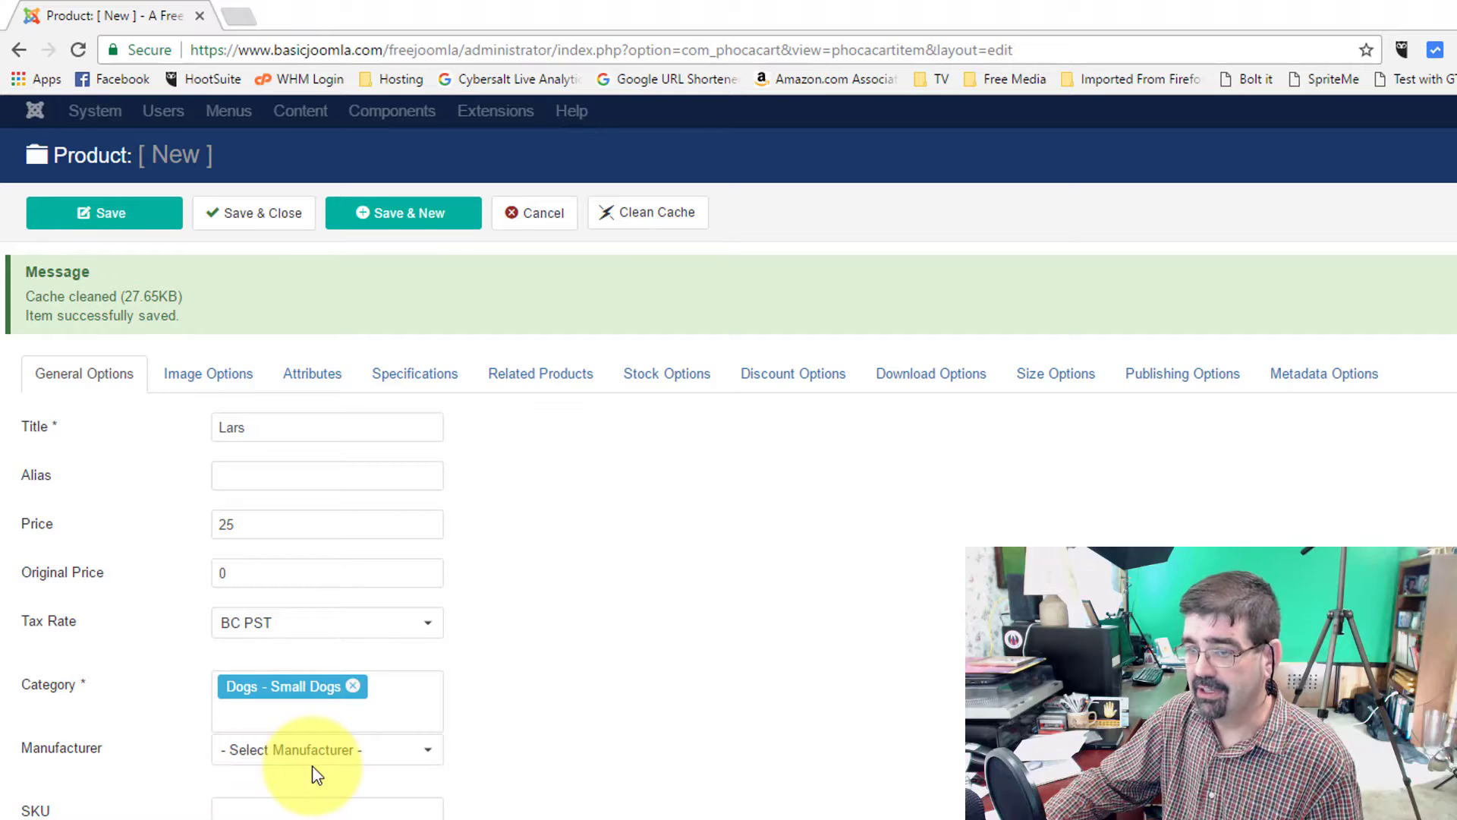
left_click(265, 220)
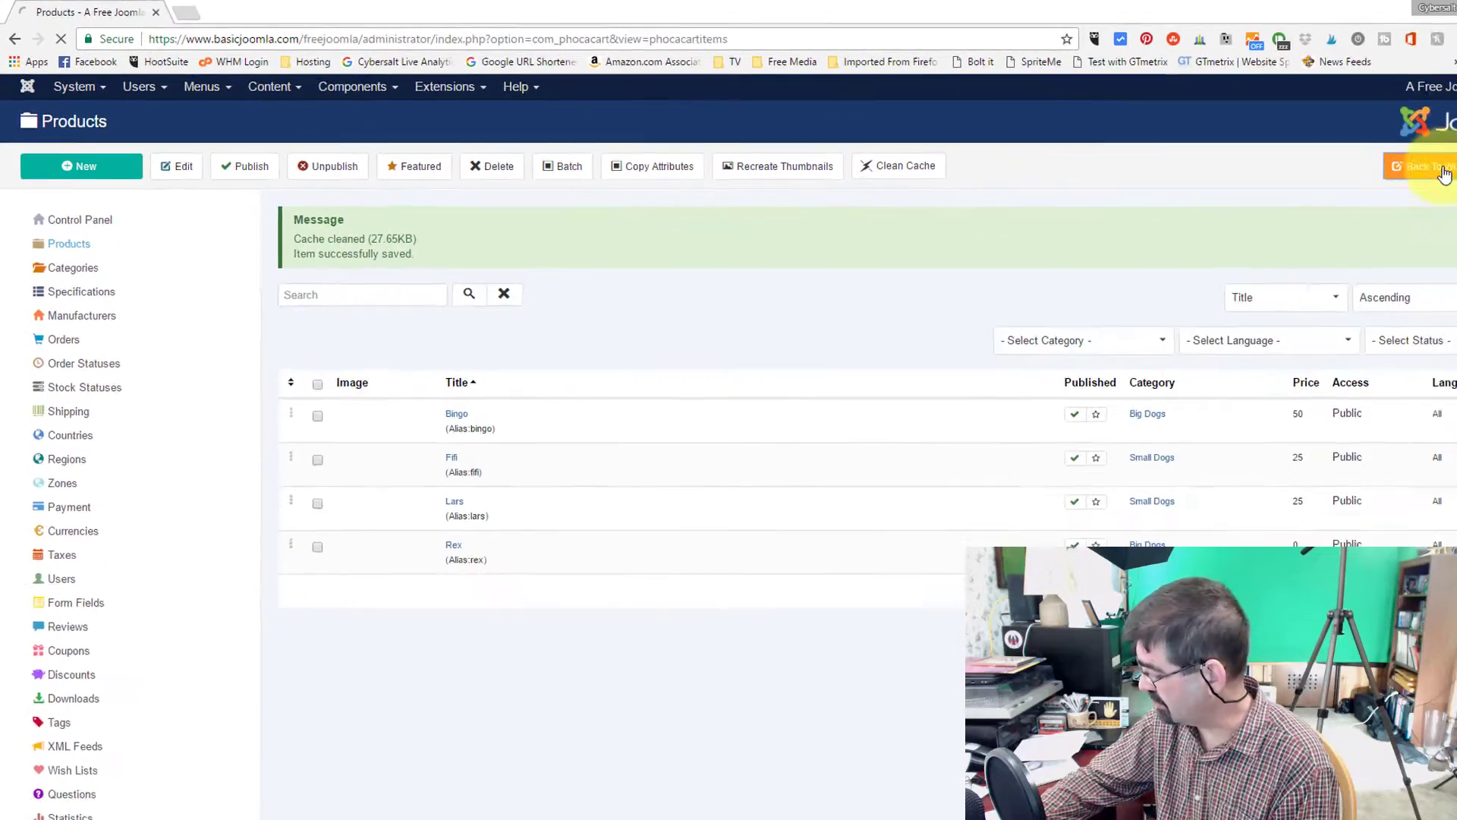
left_click(1421, 156)
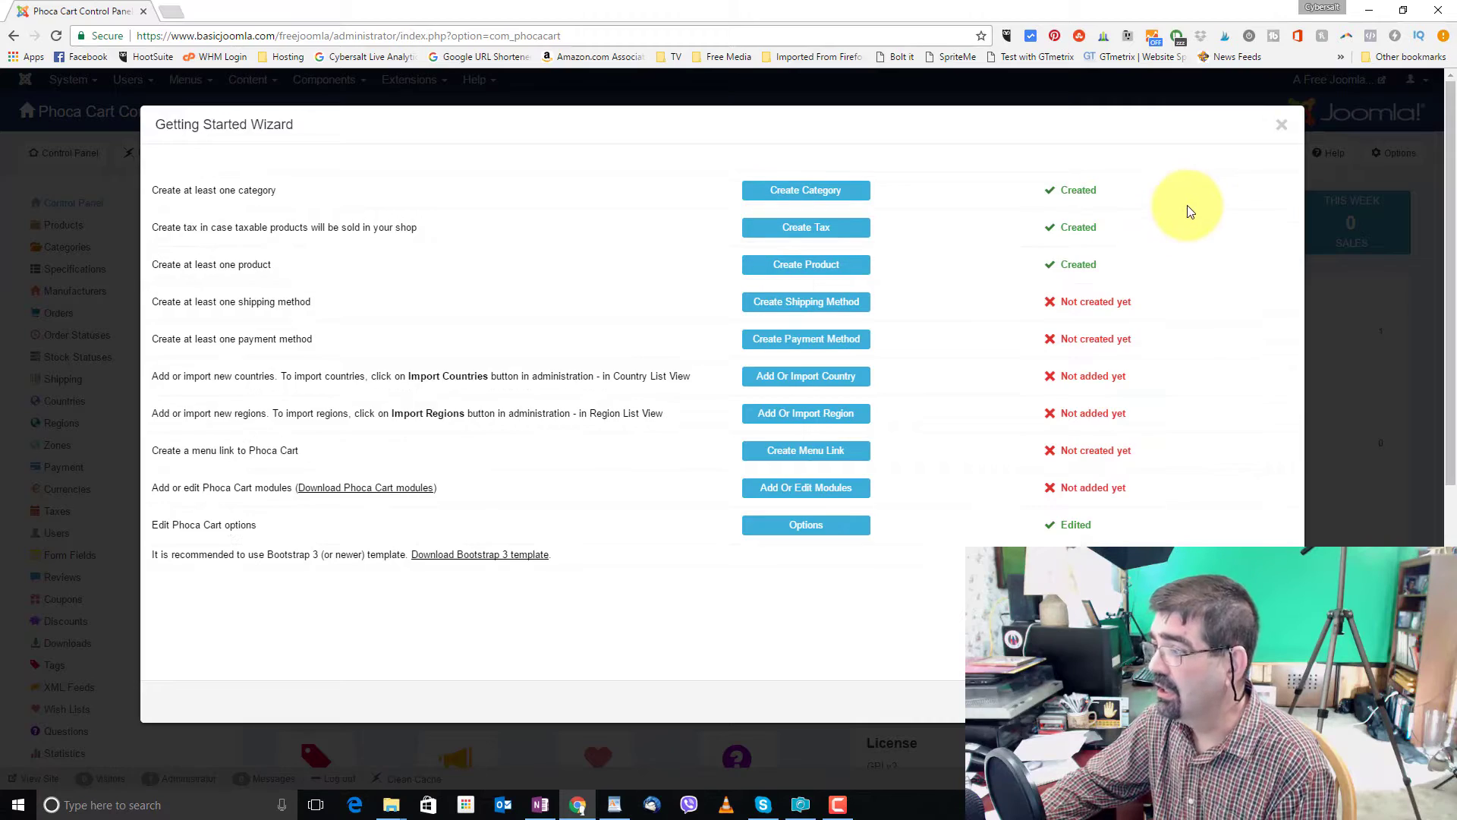
Step: Start a new shipping method from the wizard, titled Pickup with a cost of 0
left_click(810, 306)
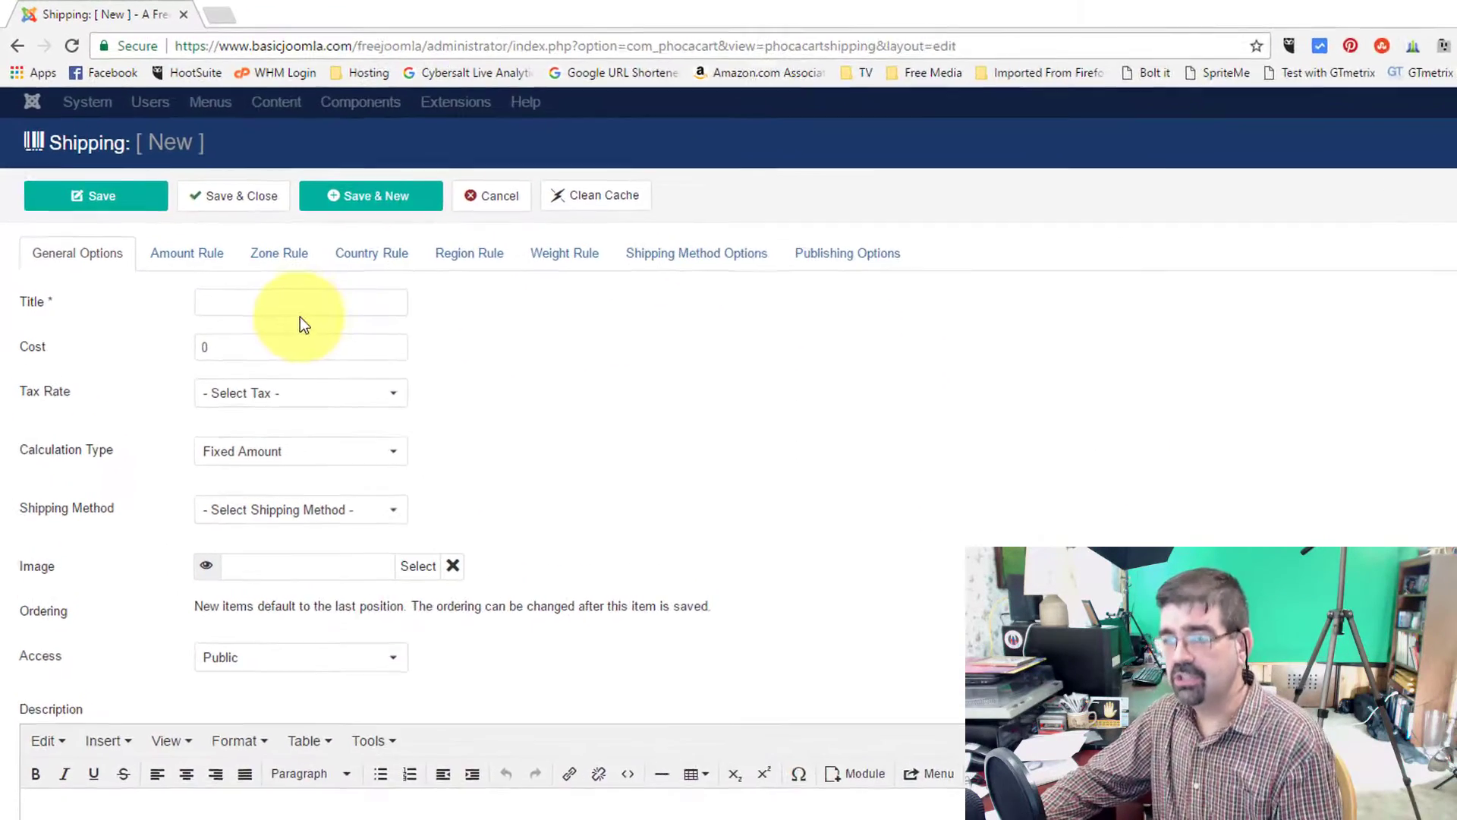
left_click(233, 232)
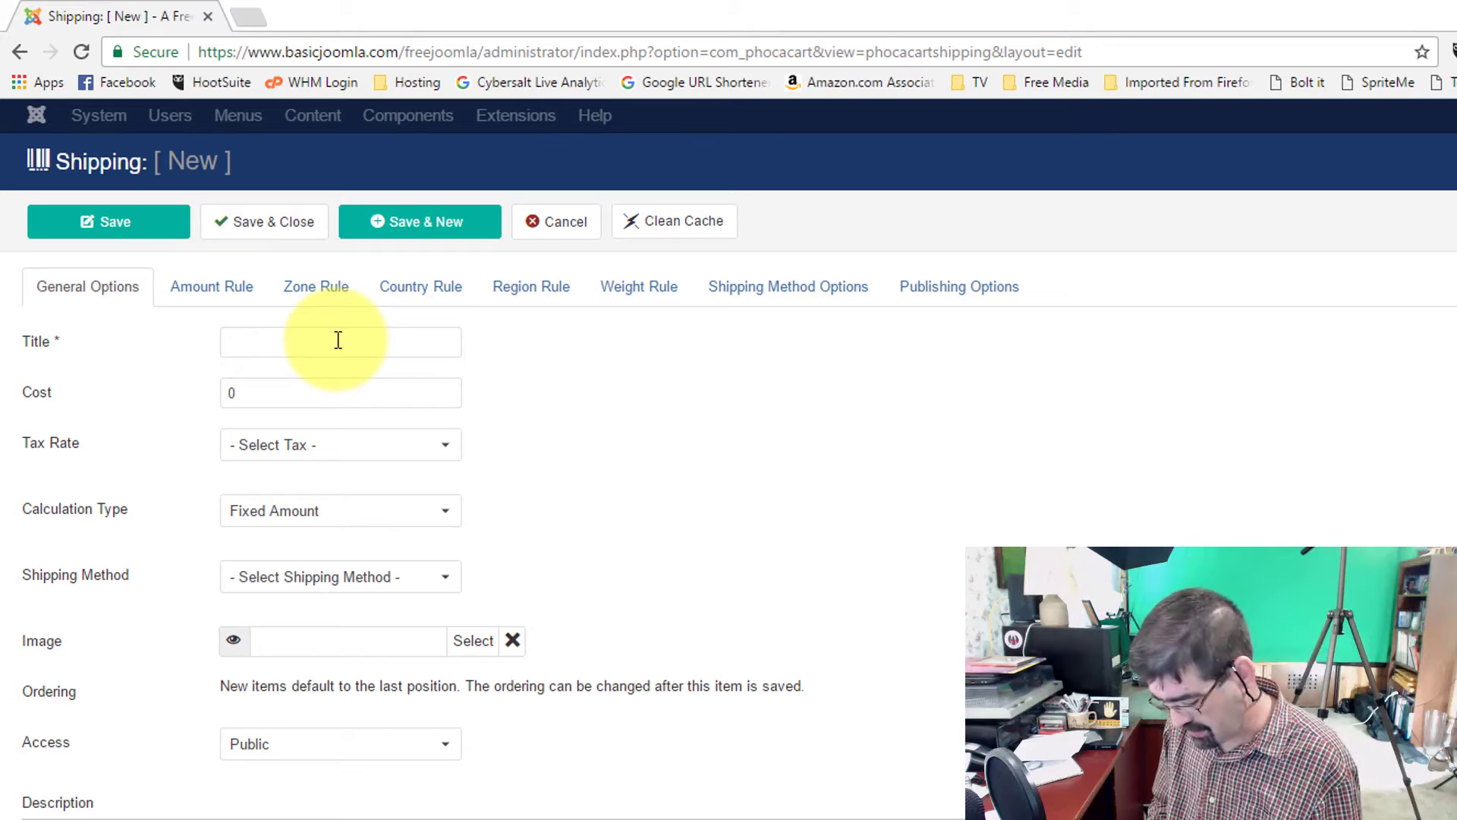
type("Pi")
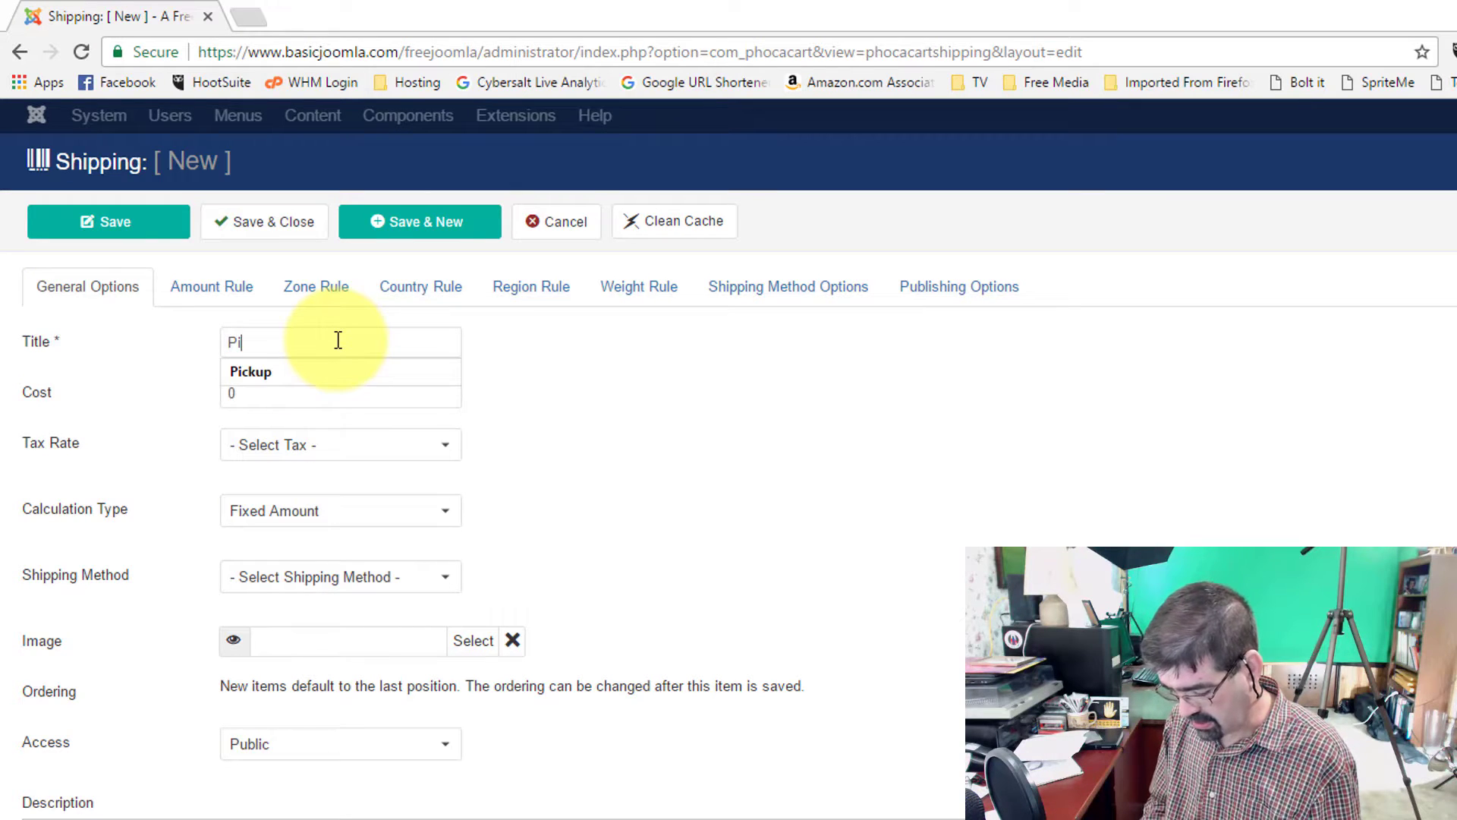
type("ckup")
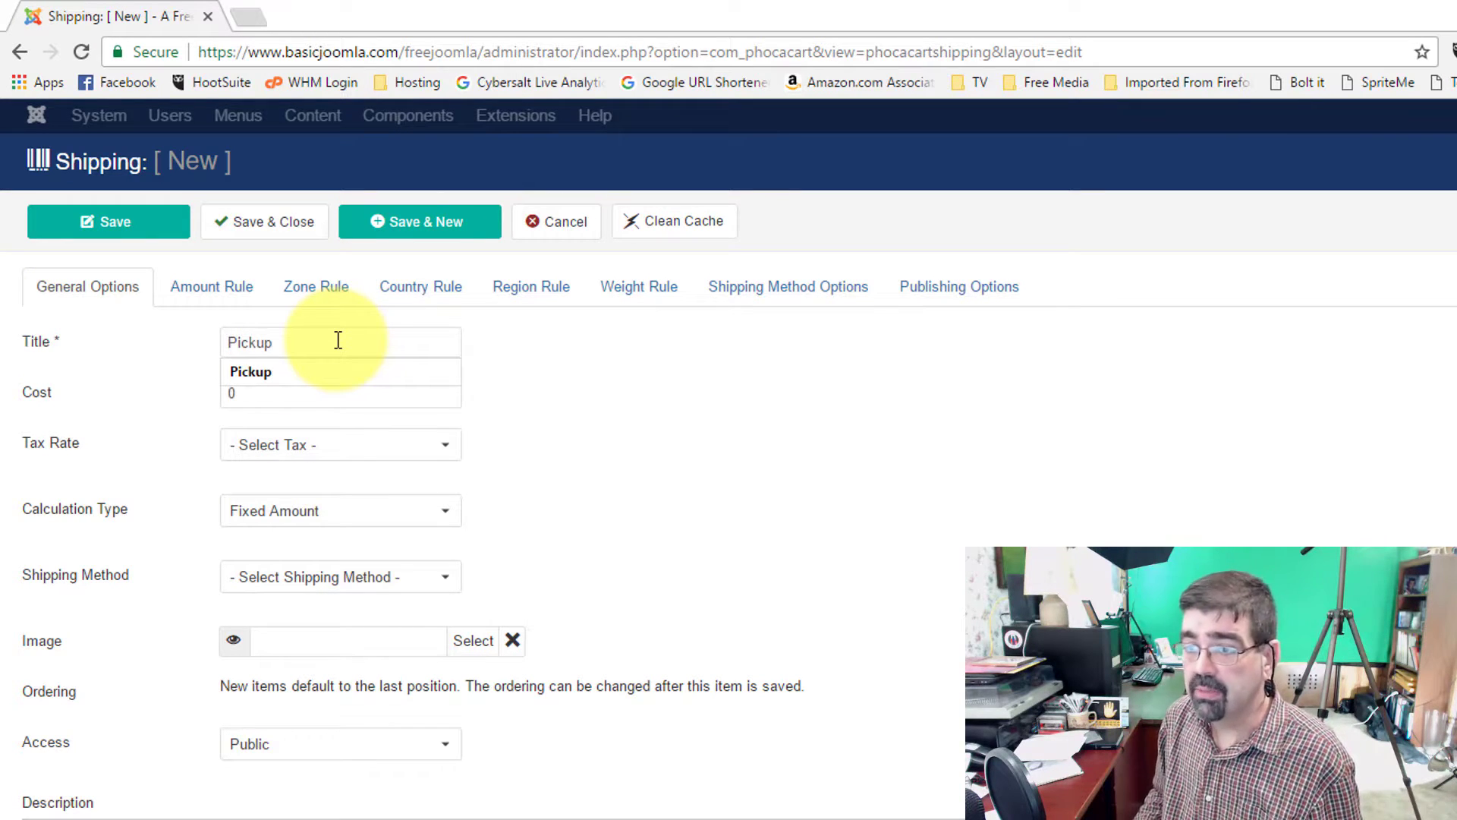
key("Tab")
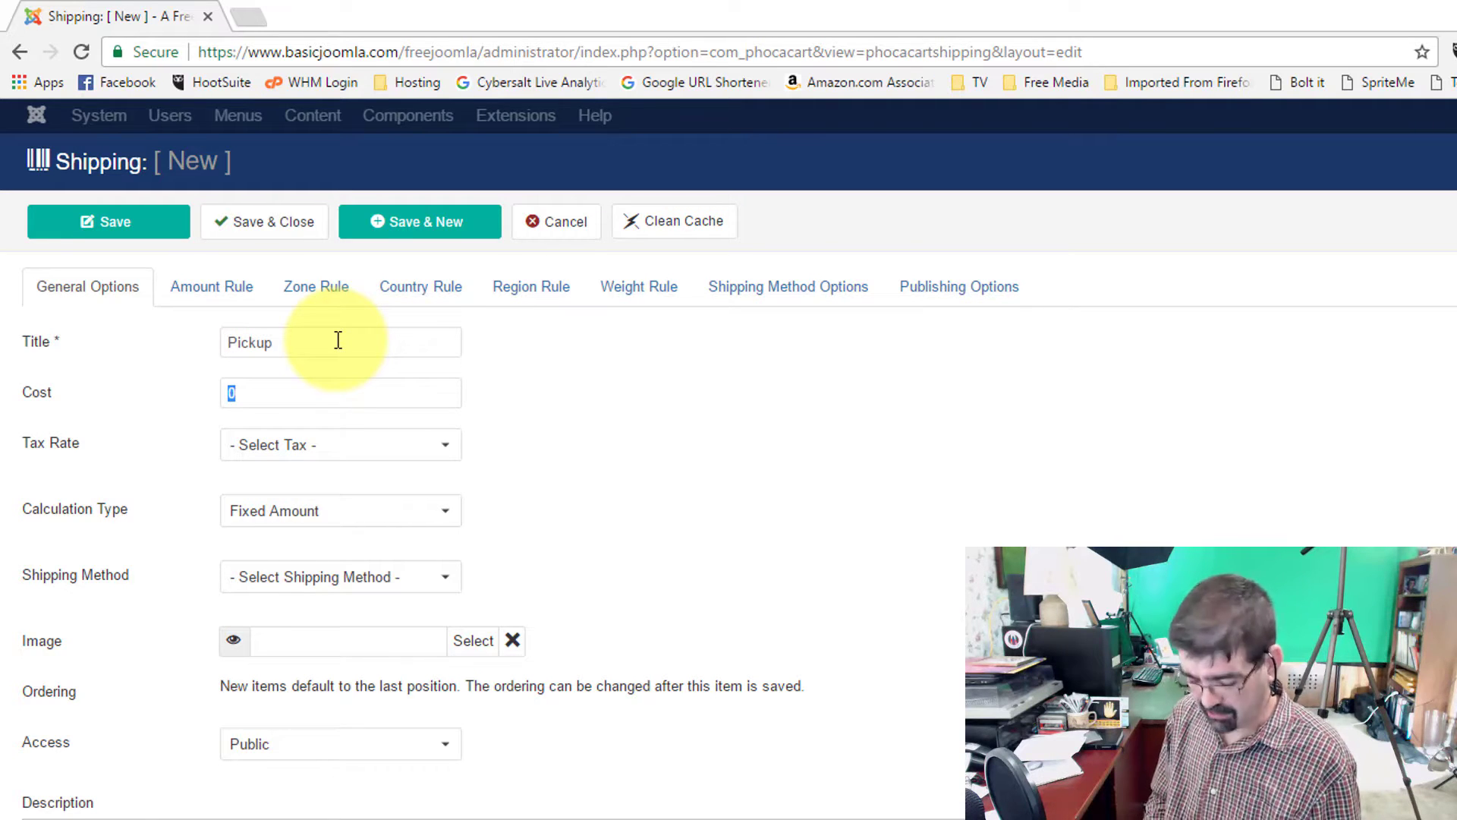
type("0")
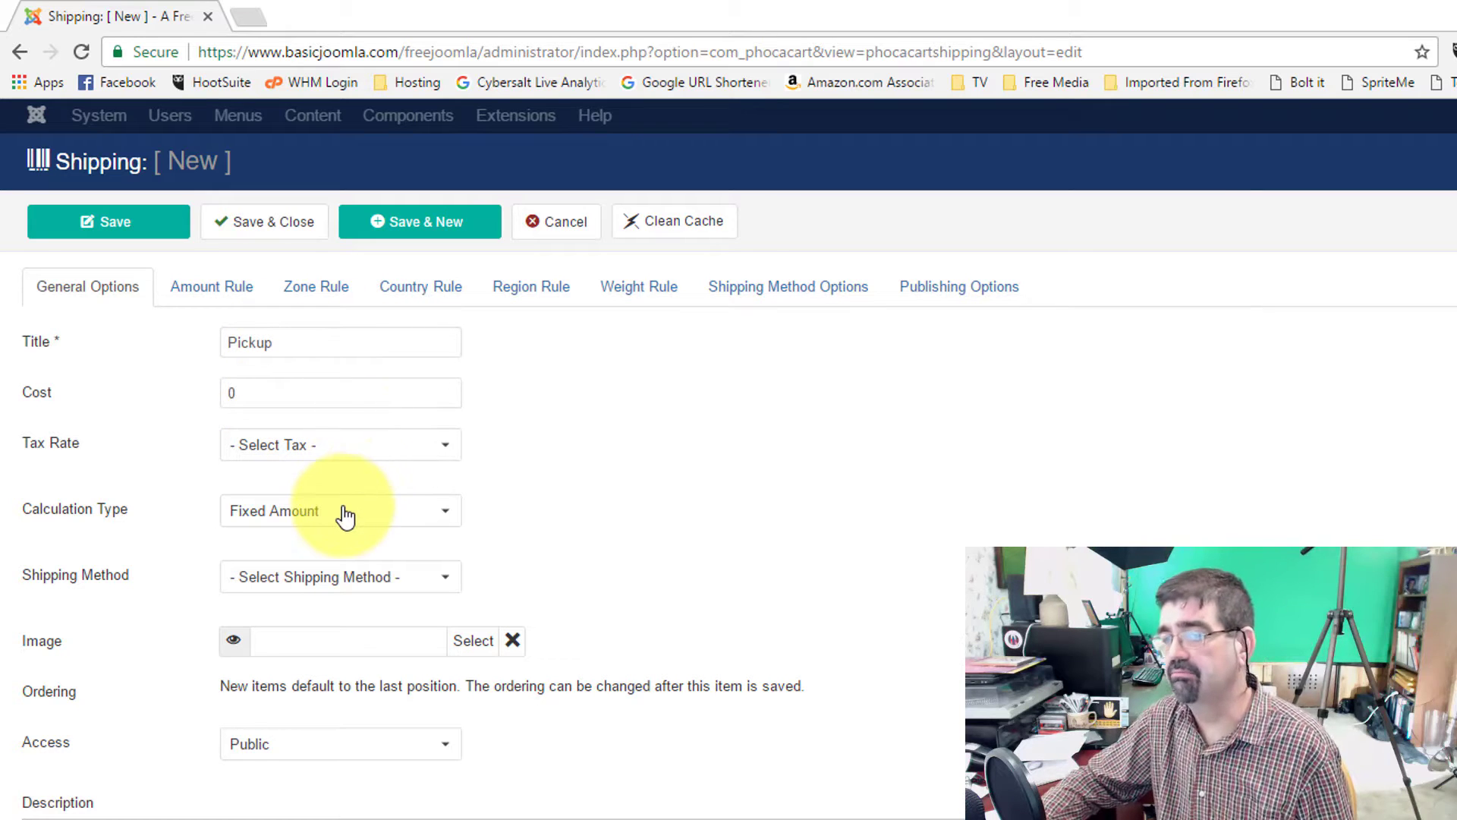
Step: Look over the shipping method choices, the description area and the amount, country and region rules of the Pickup entry
left_click(349, 578)
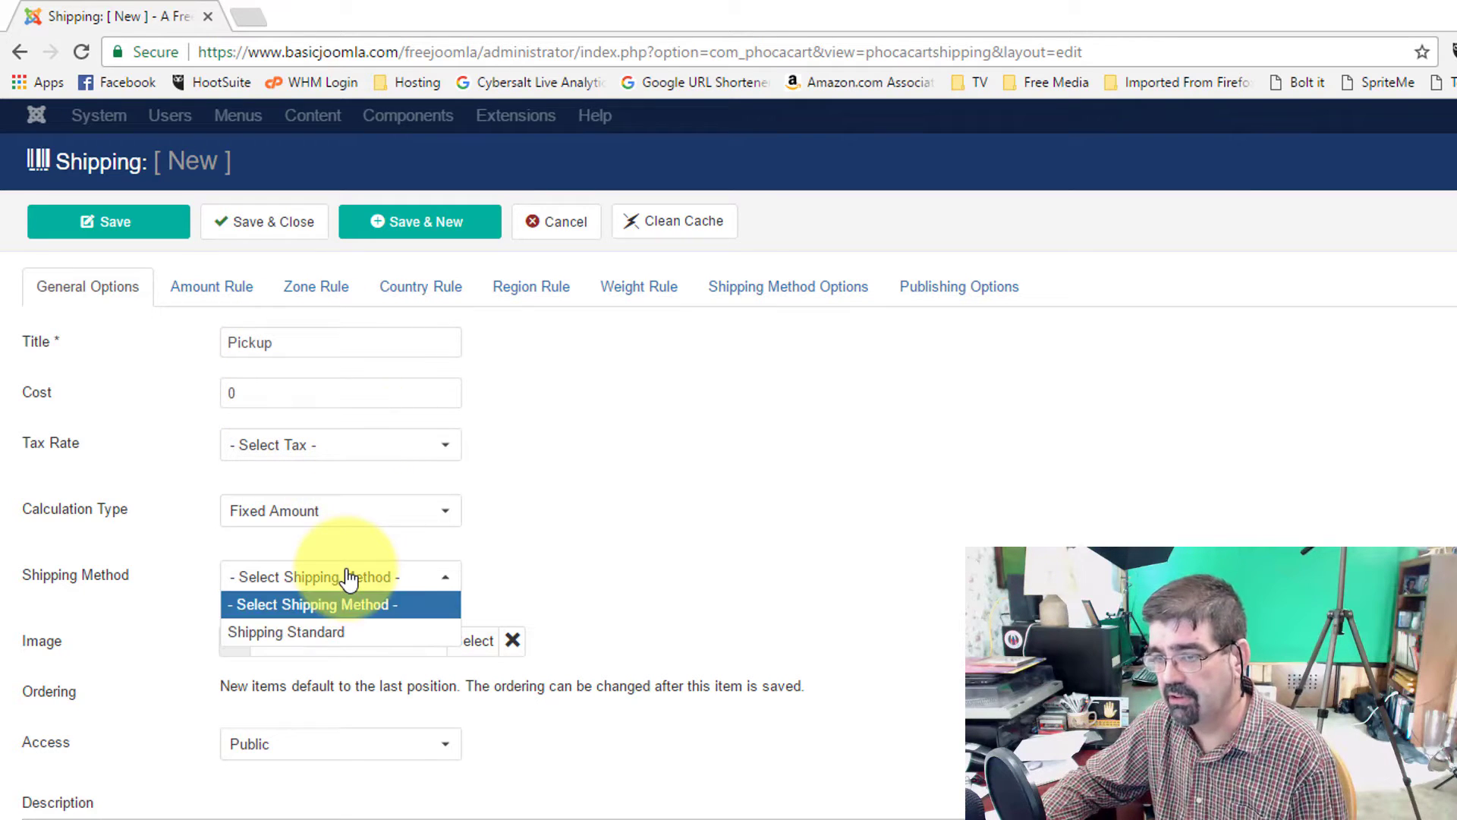
left_click(349, 579)
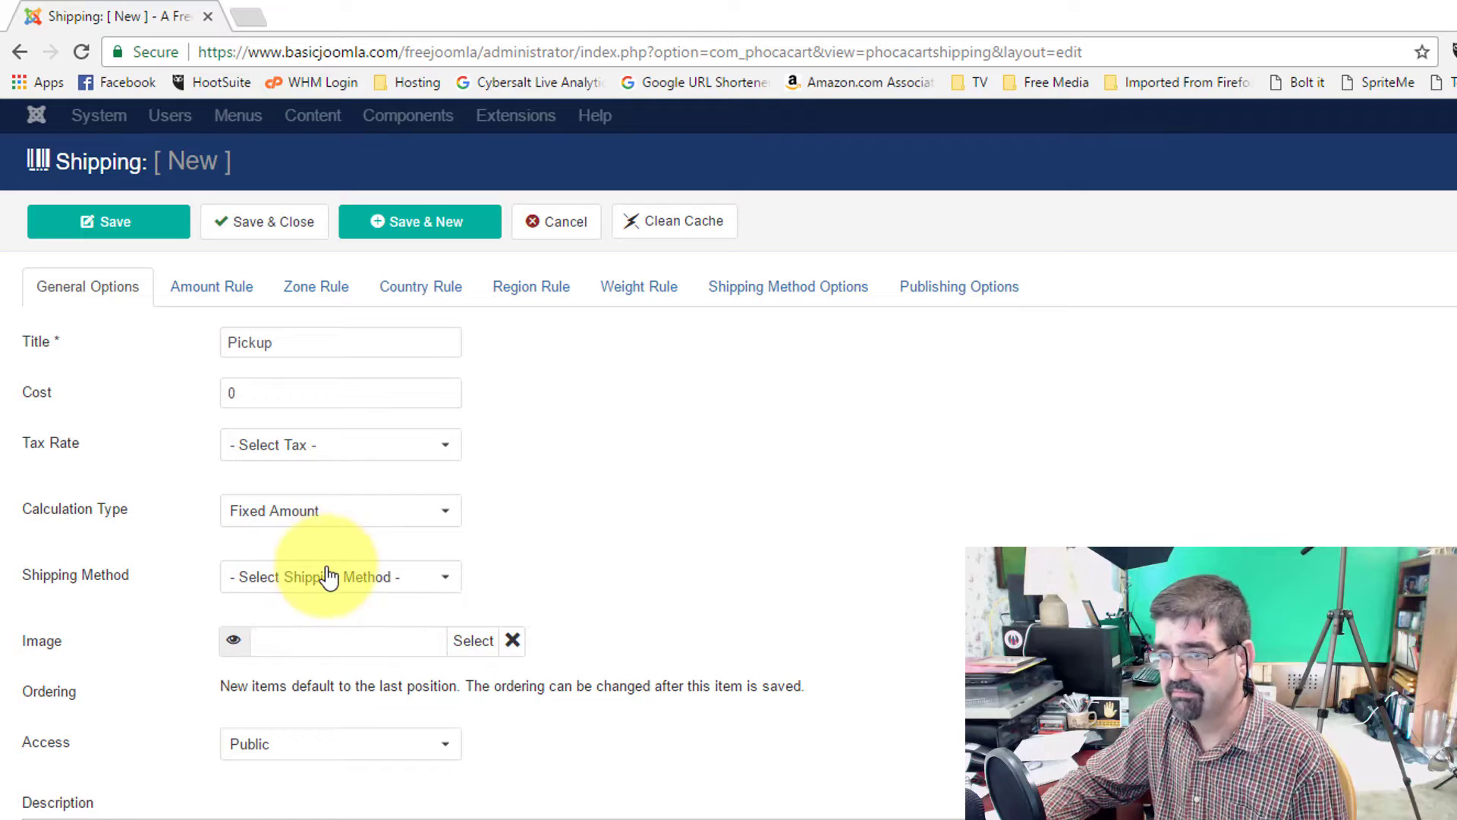
left_click(351, 588)
left_click(348, 588)
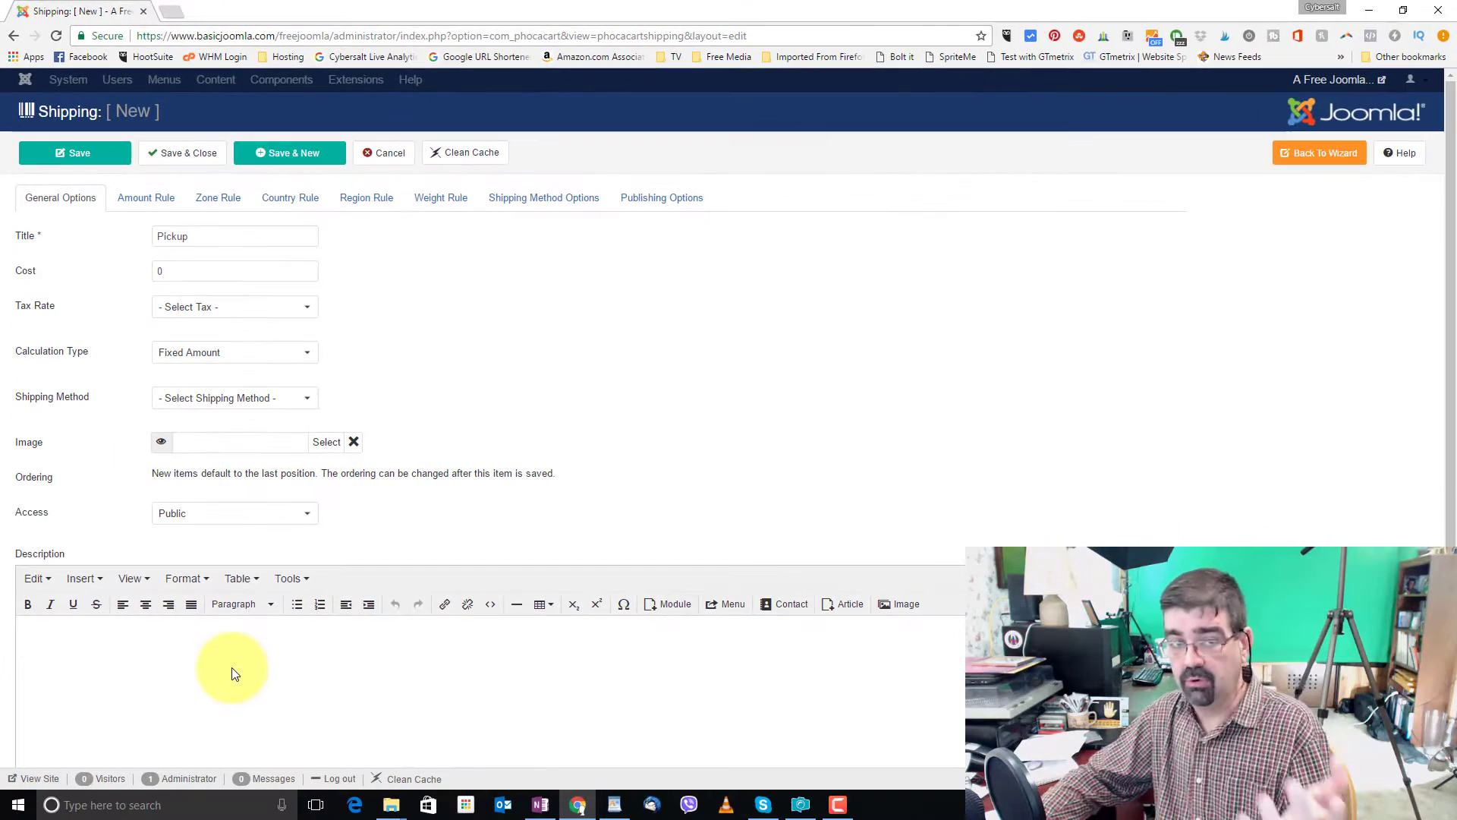
left_click(237, 660)
scroll(262, 632, "down", 2)
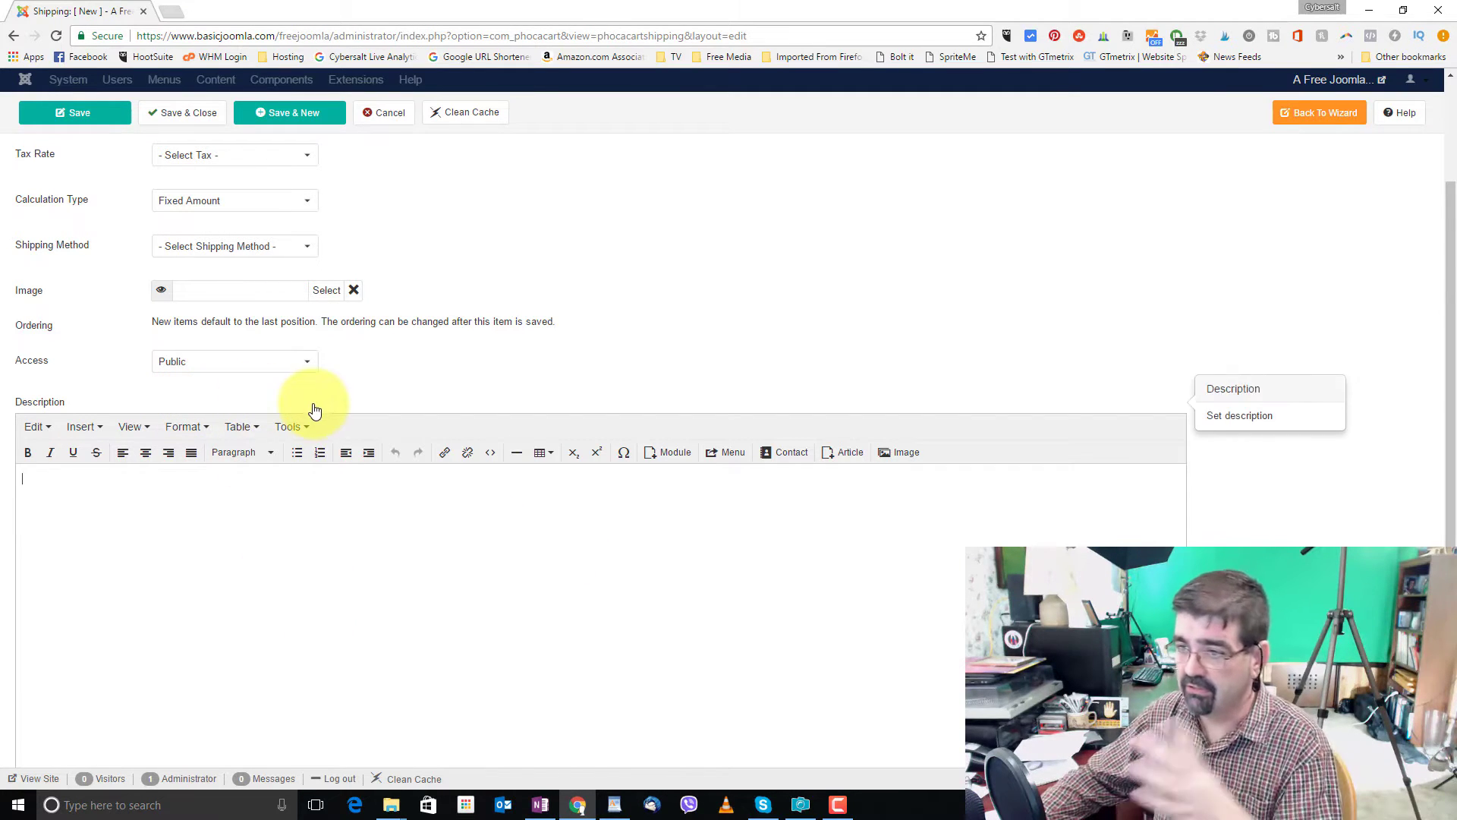
scroll(485, 358, "up", 2)
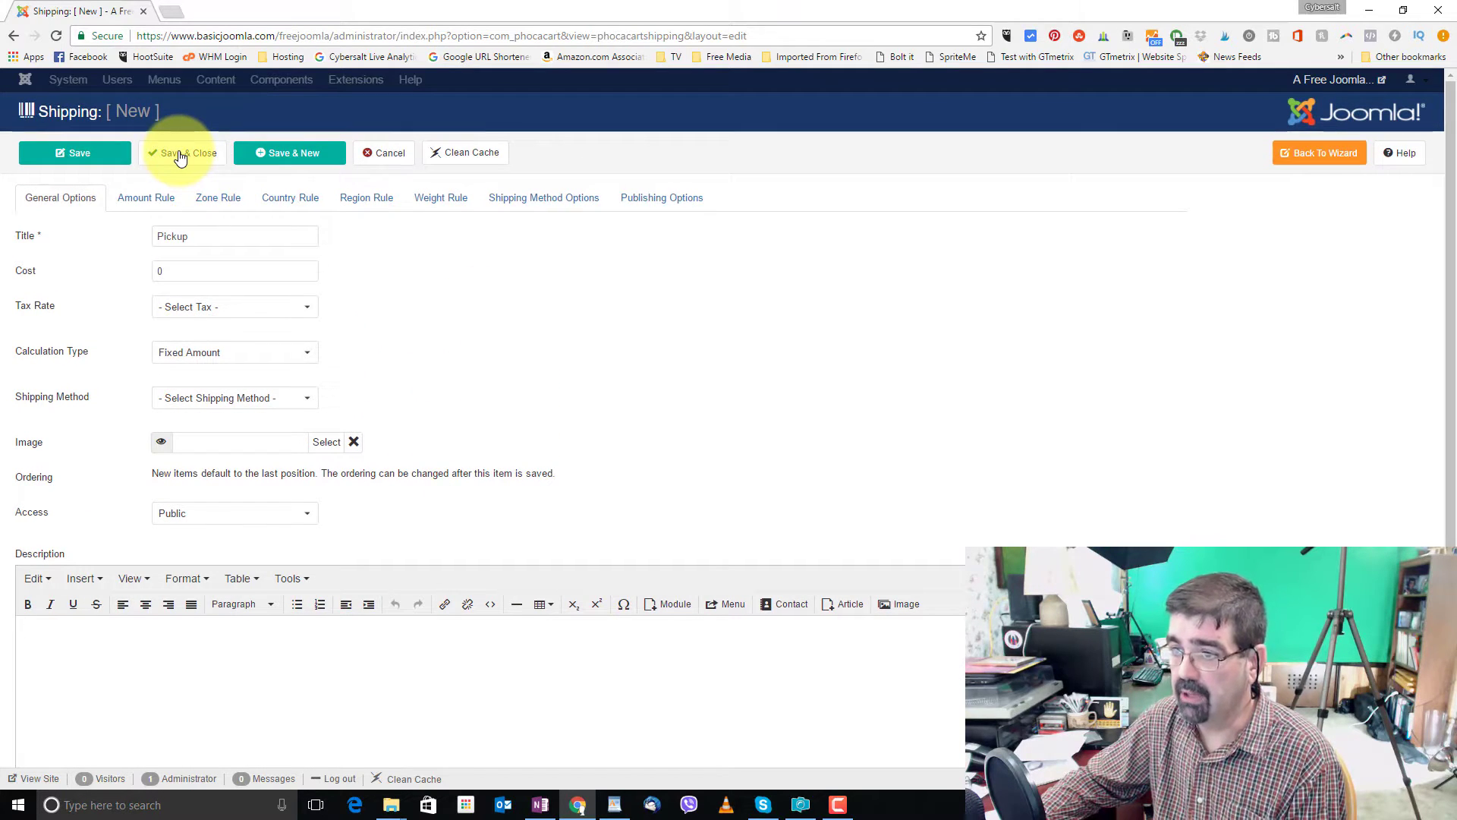
left_click(146, 198)
left_click(291, 199)
left_click(366, 198)
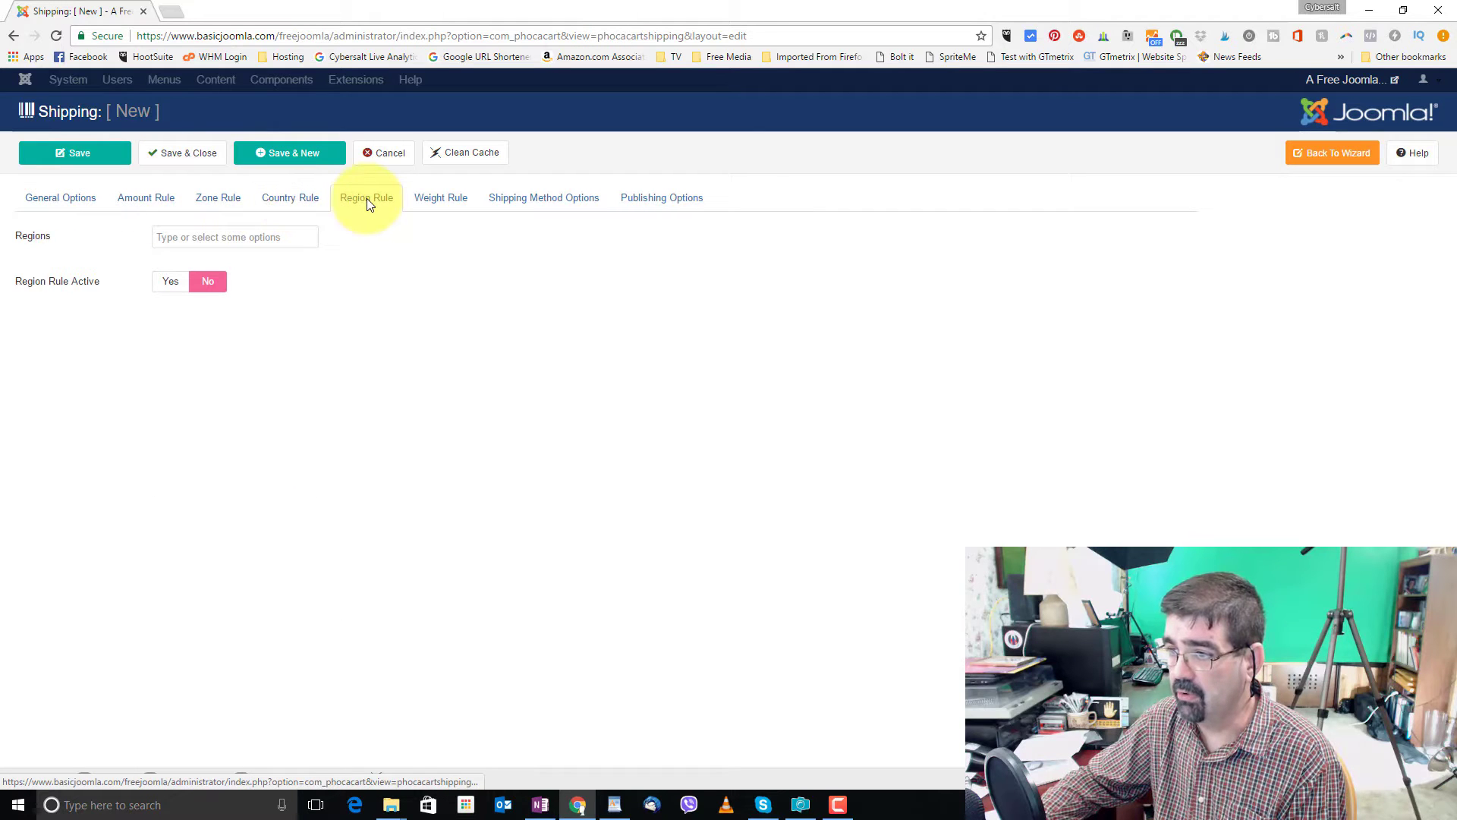
left_click(289, 202)
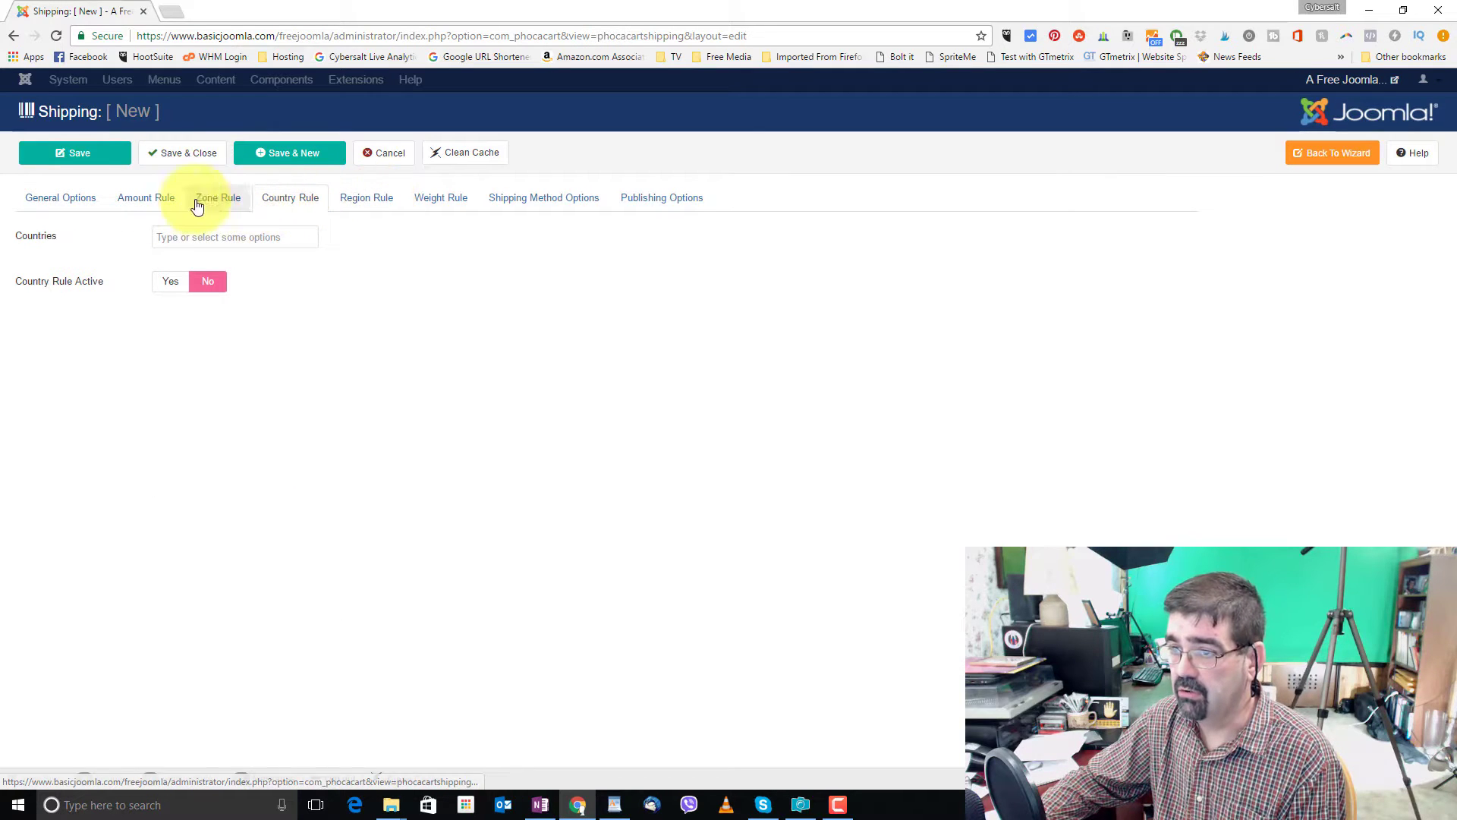
Step: Save and close the Pickup shipping method and return to the setup wizard
left_click(175, 157)
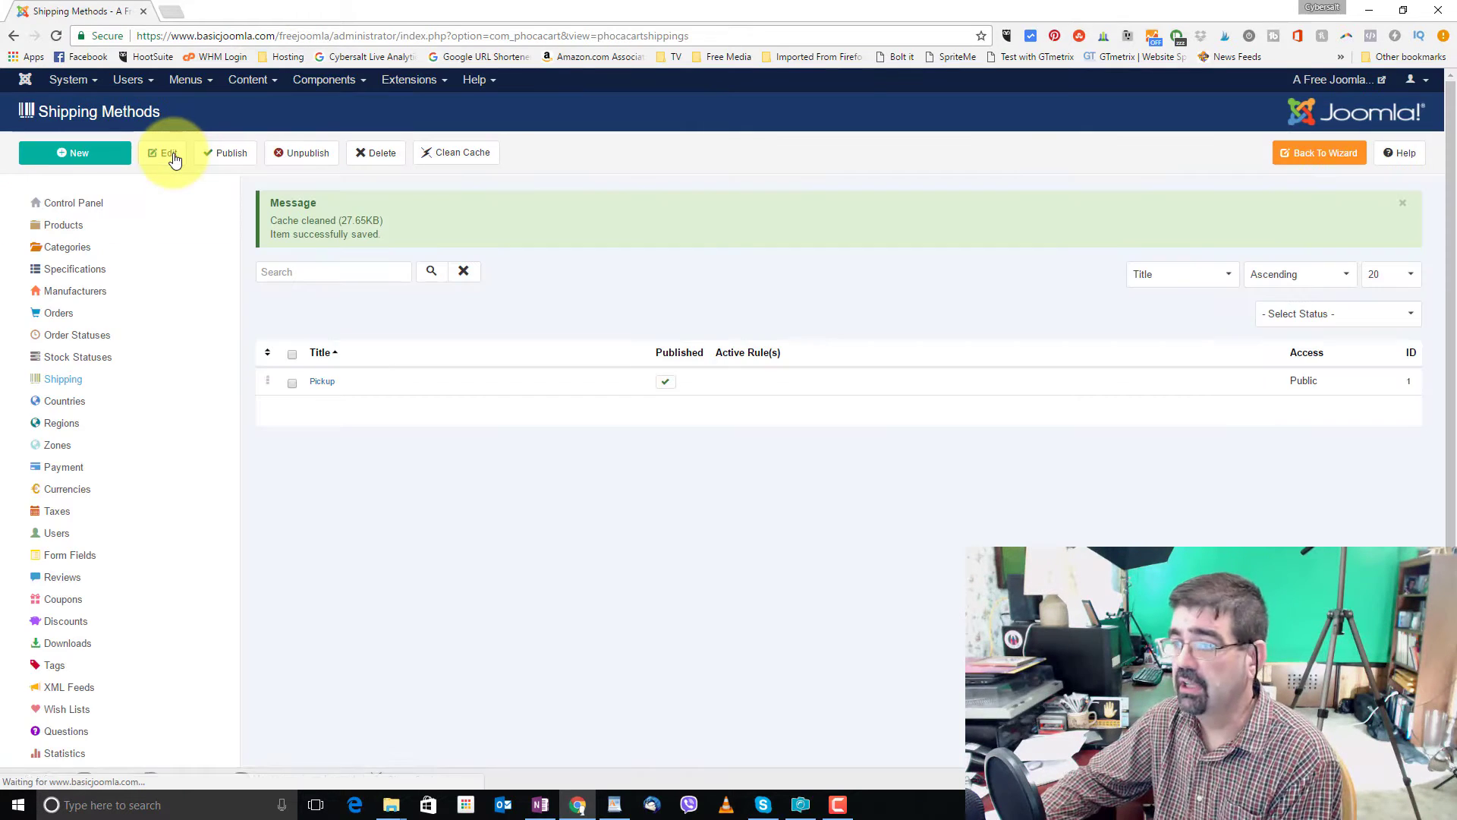
left_click(1294, 161)
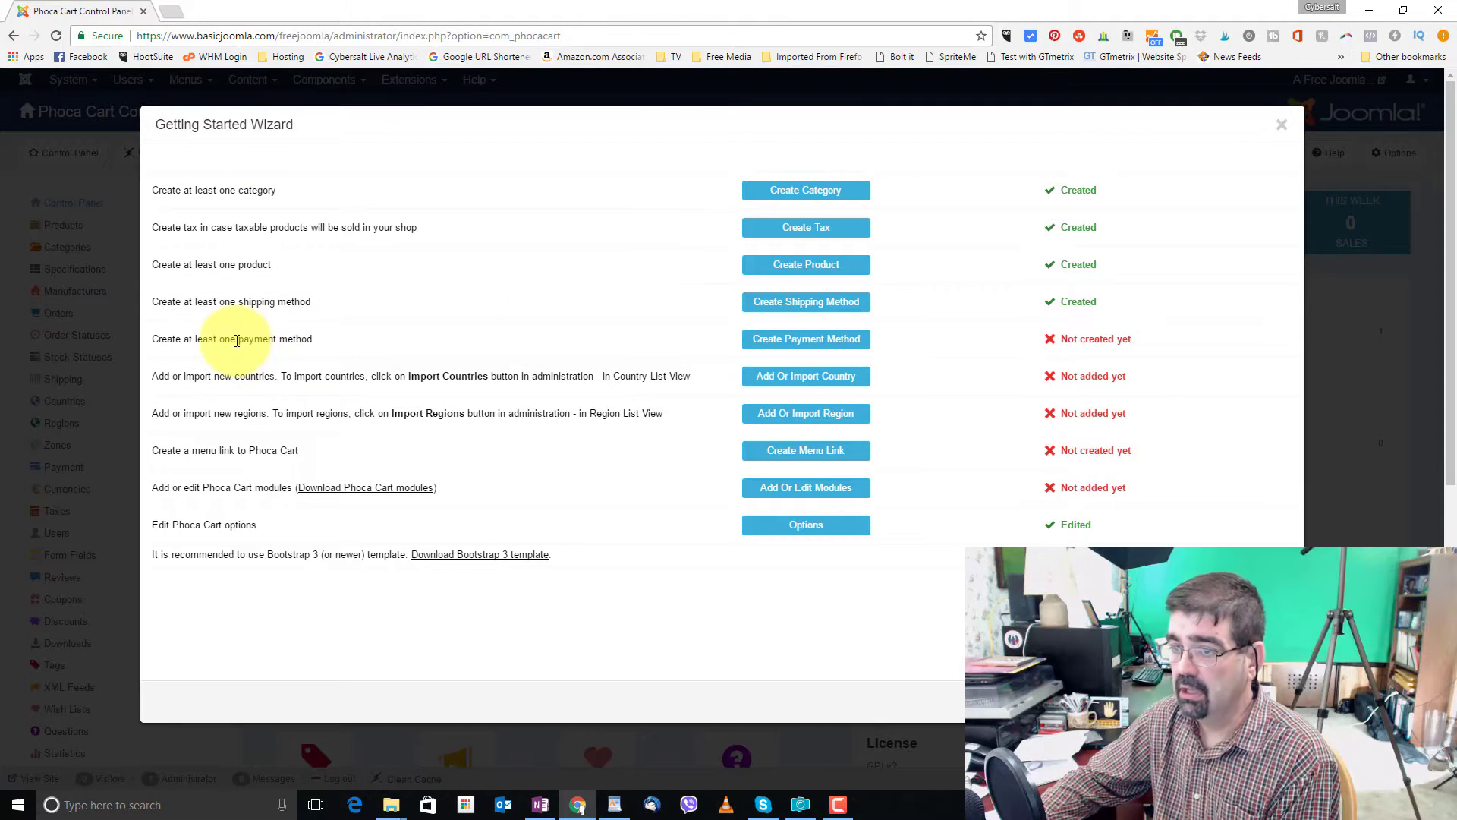
Step: Start a new payment method from the wizard and title it PayPal
left_click(821, 340)
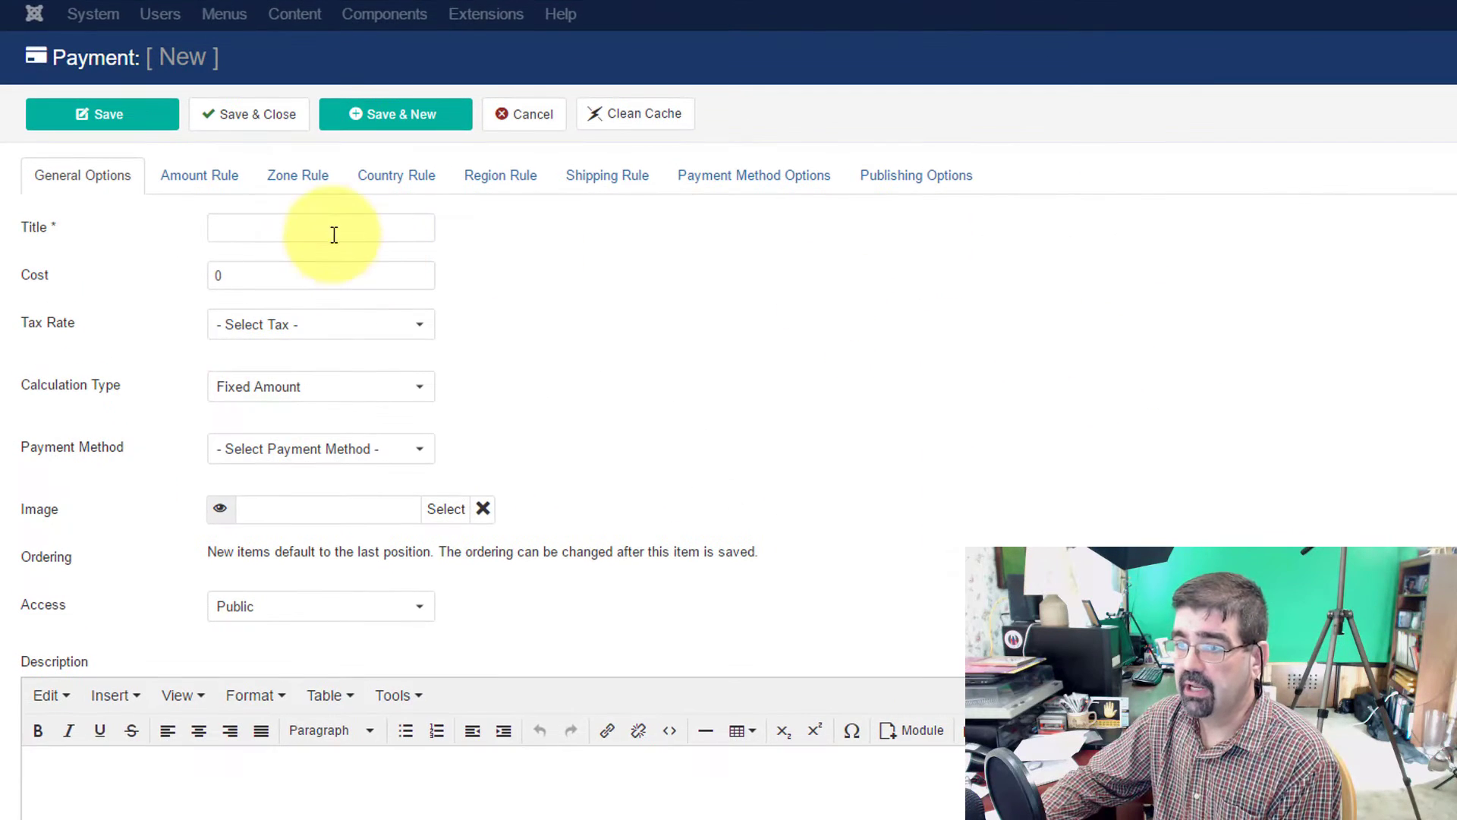
left_click(332, 230)
type("Paypal")
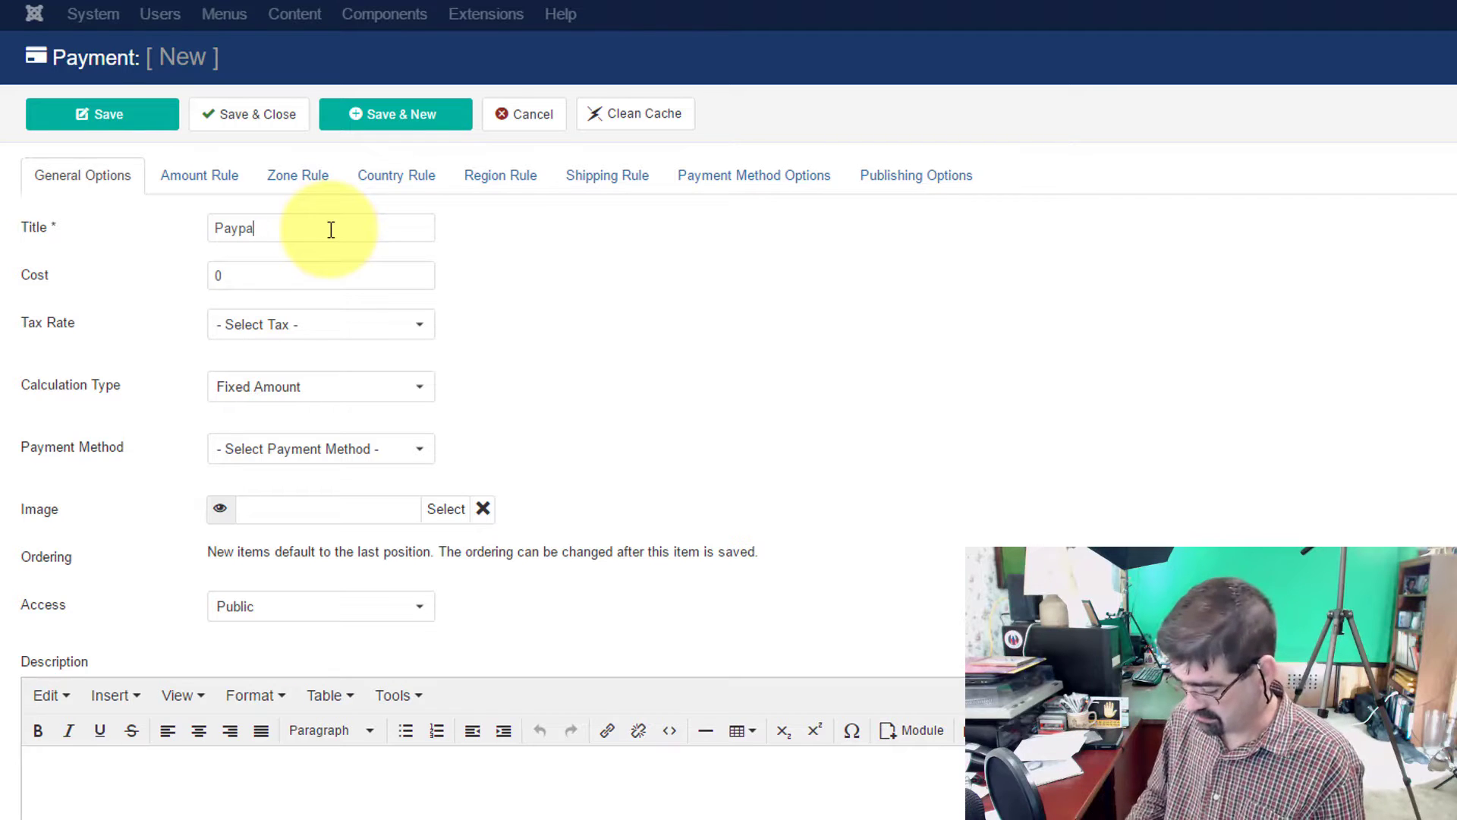
key("BackSpace")
key("BackSpace")
type("Pal")
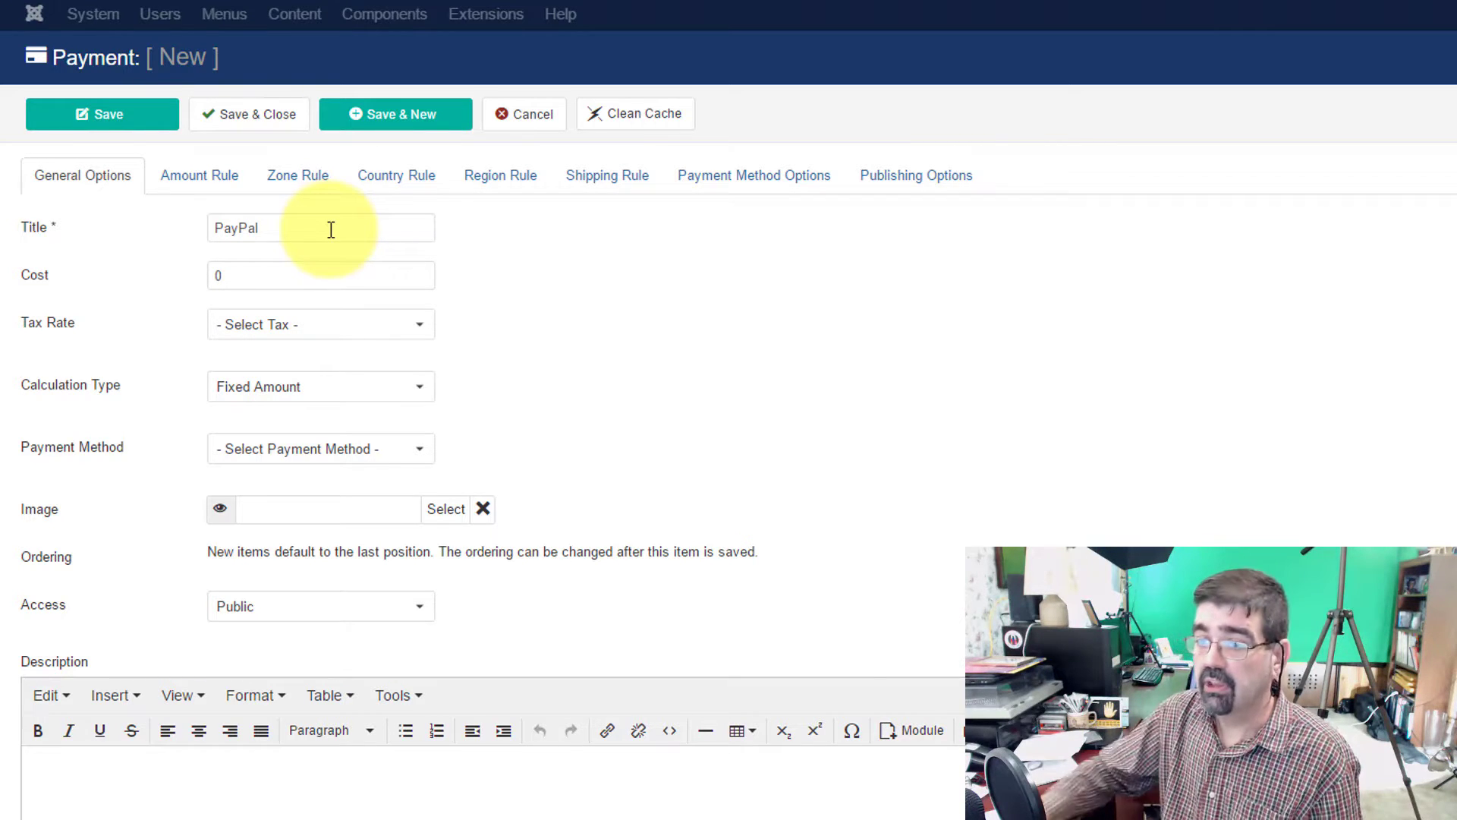
Step: Set the payment's tax rate to BC PST and its payment method to Paypal Standard
mouse_move(34, 283)
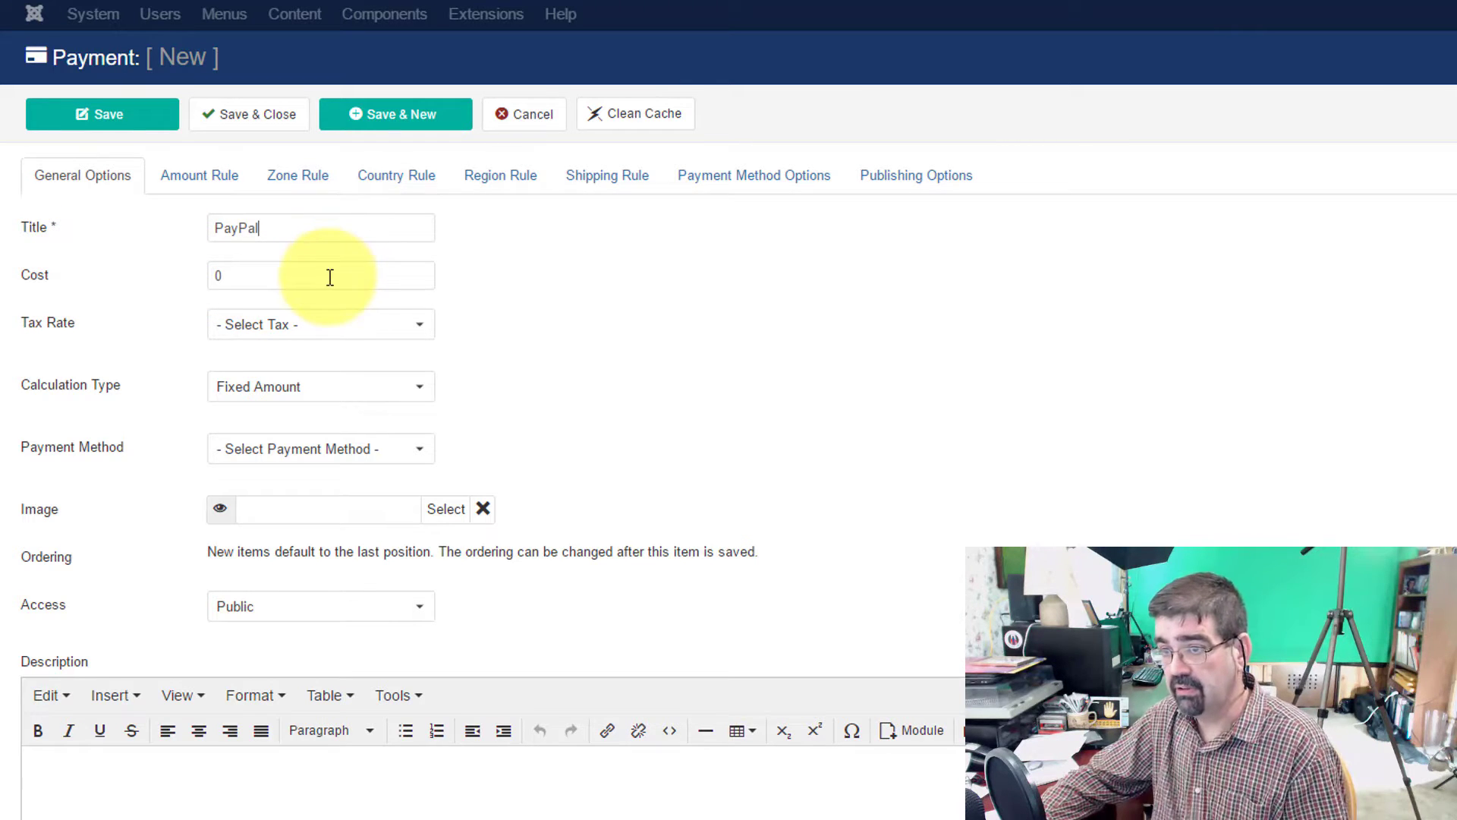
left_click(317, 332)
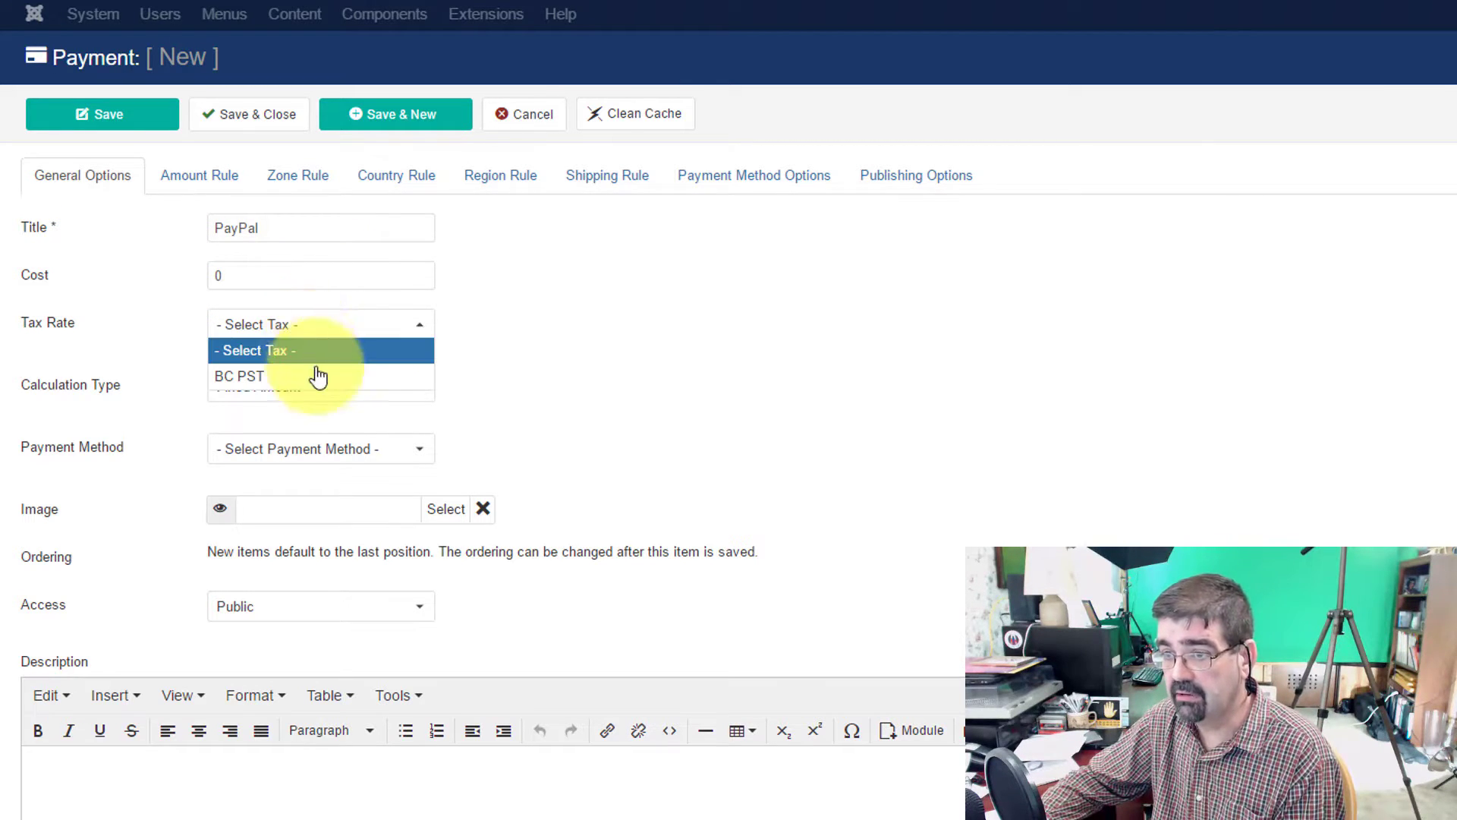
left_click(322, 377)
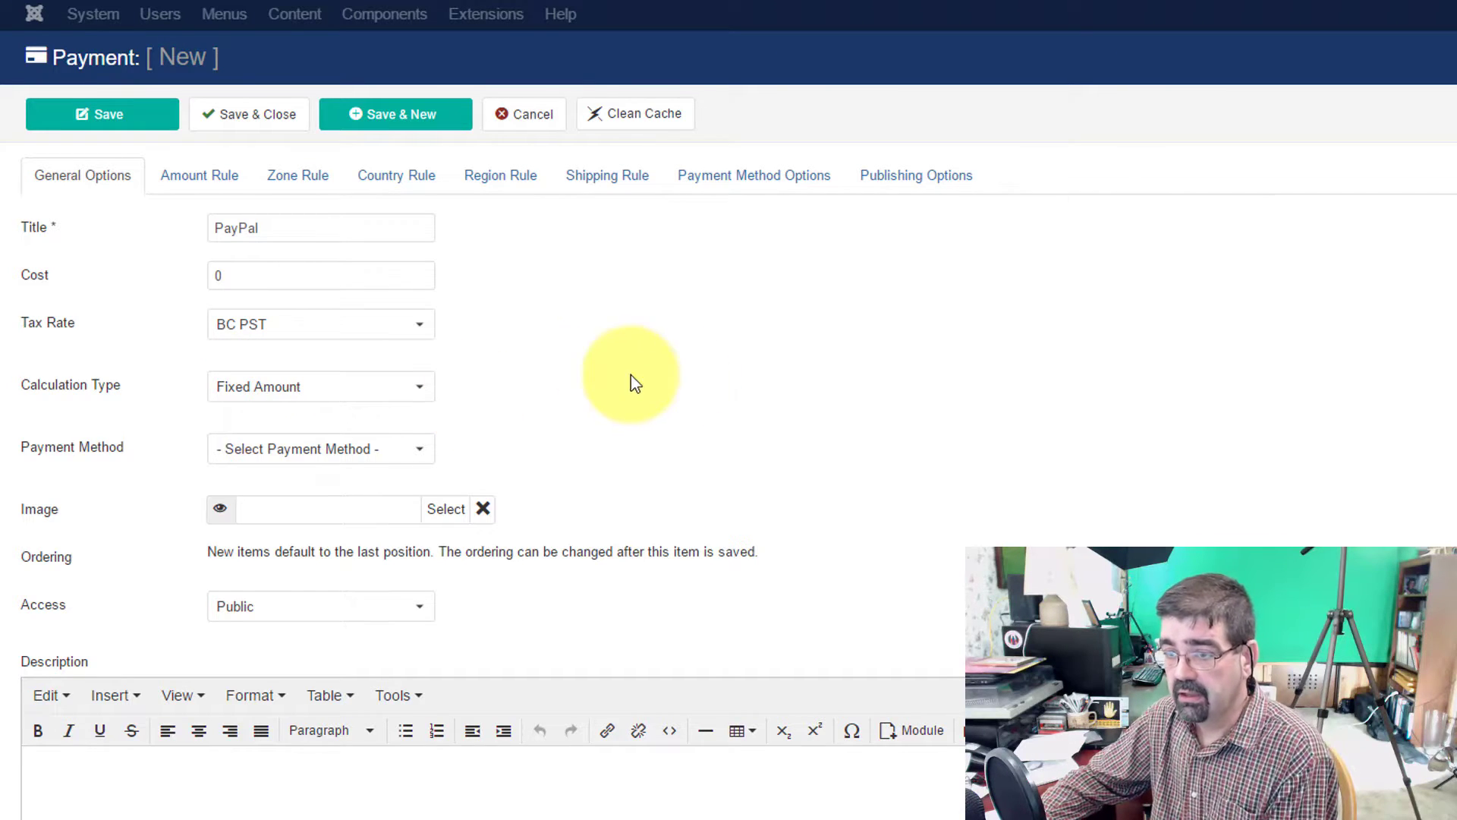
left_click(313, 453)
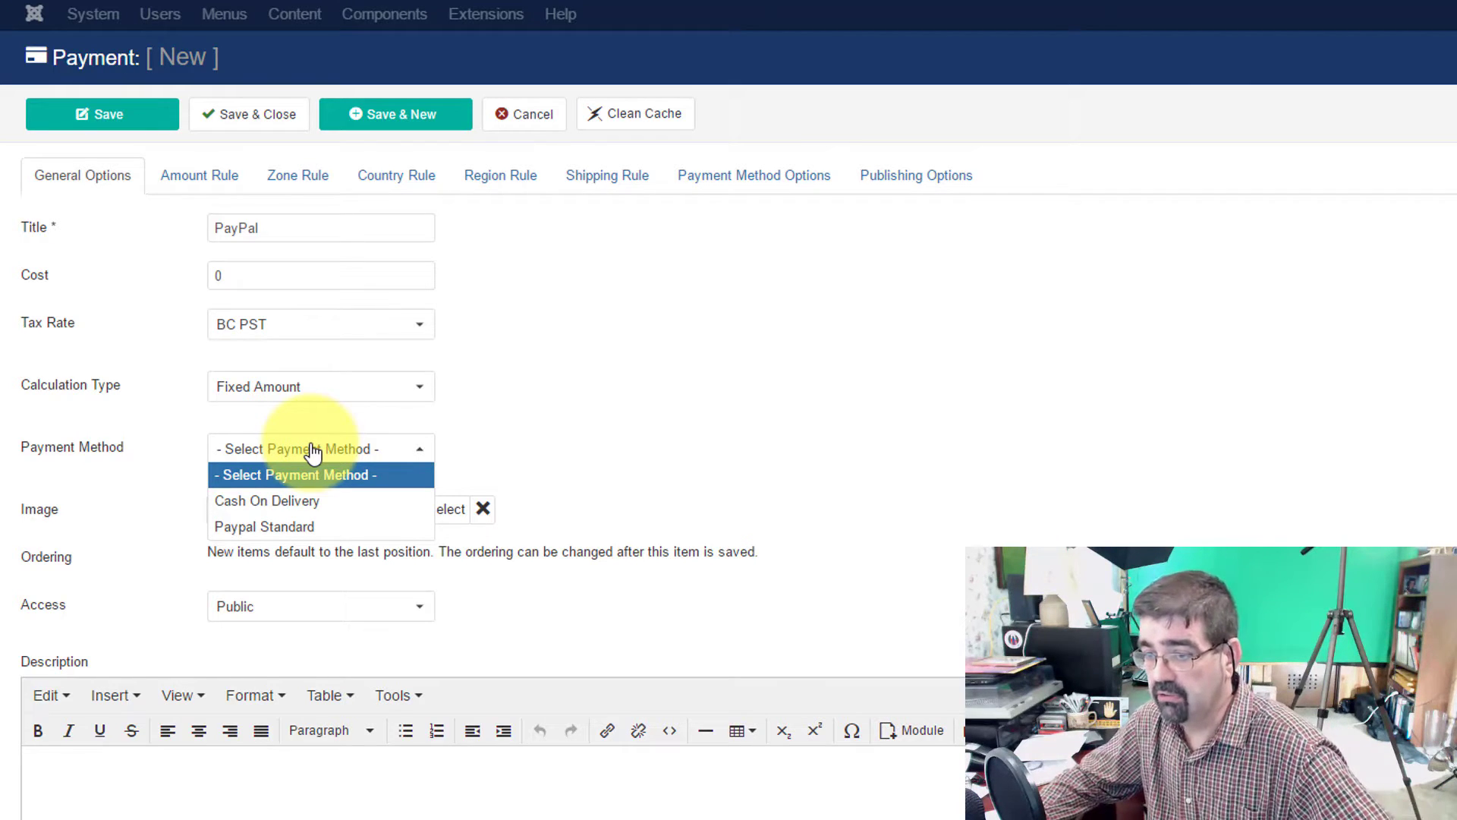
left_click(303, 528)
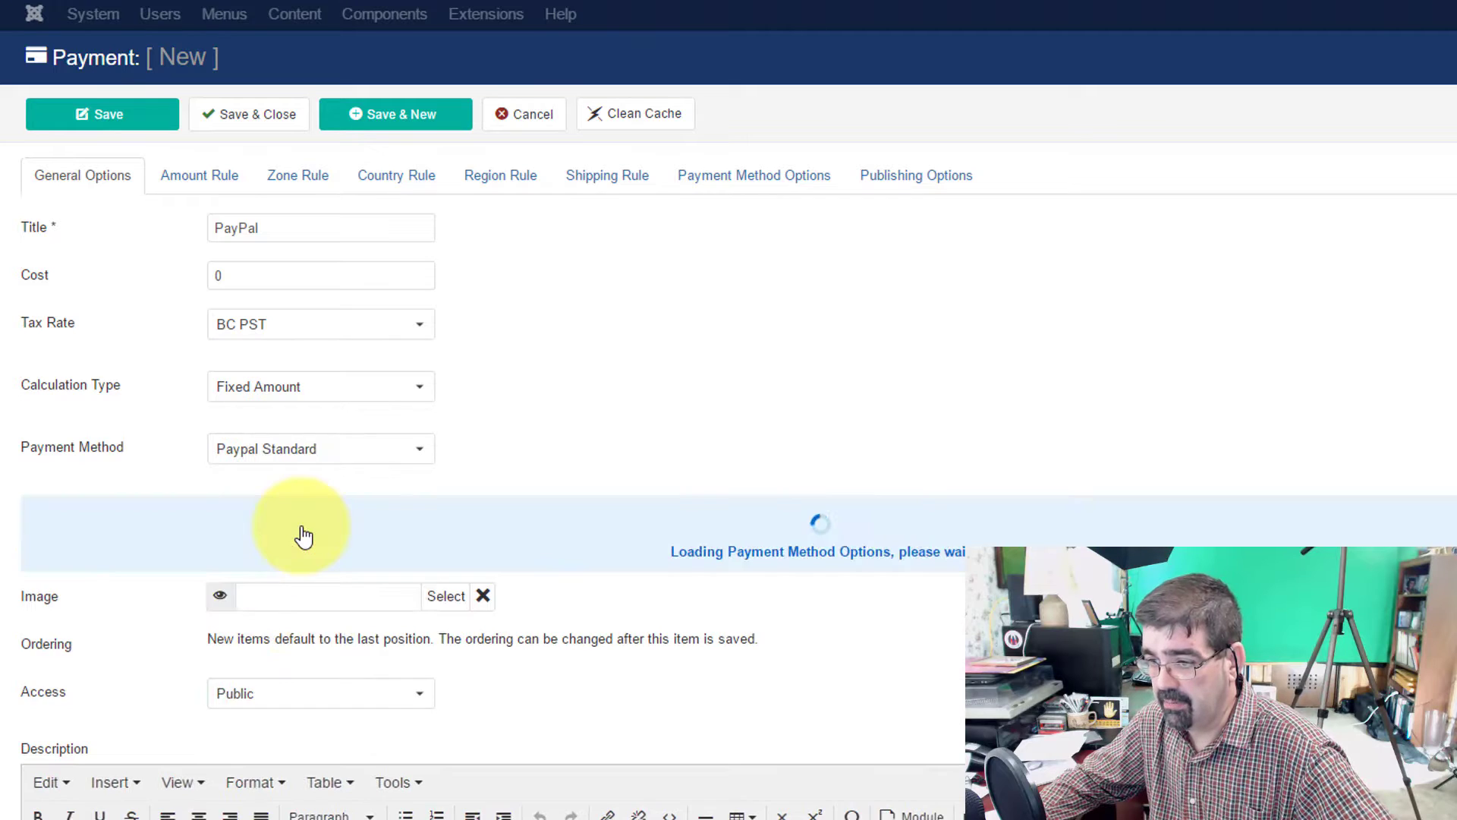
scroll(163, 667, "down", 3)
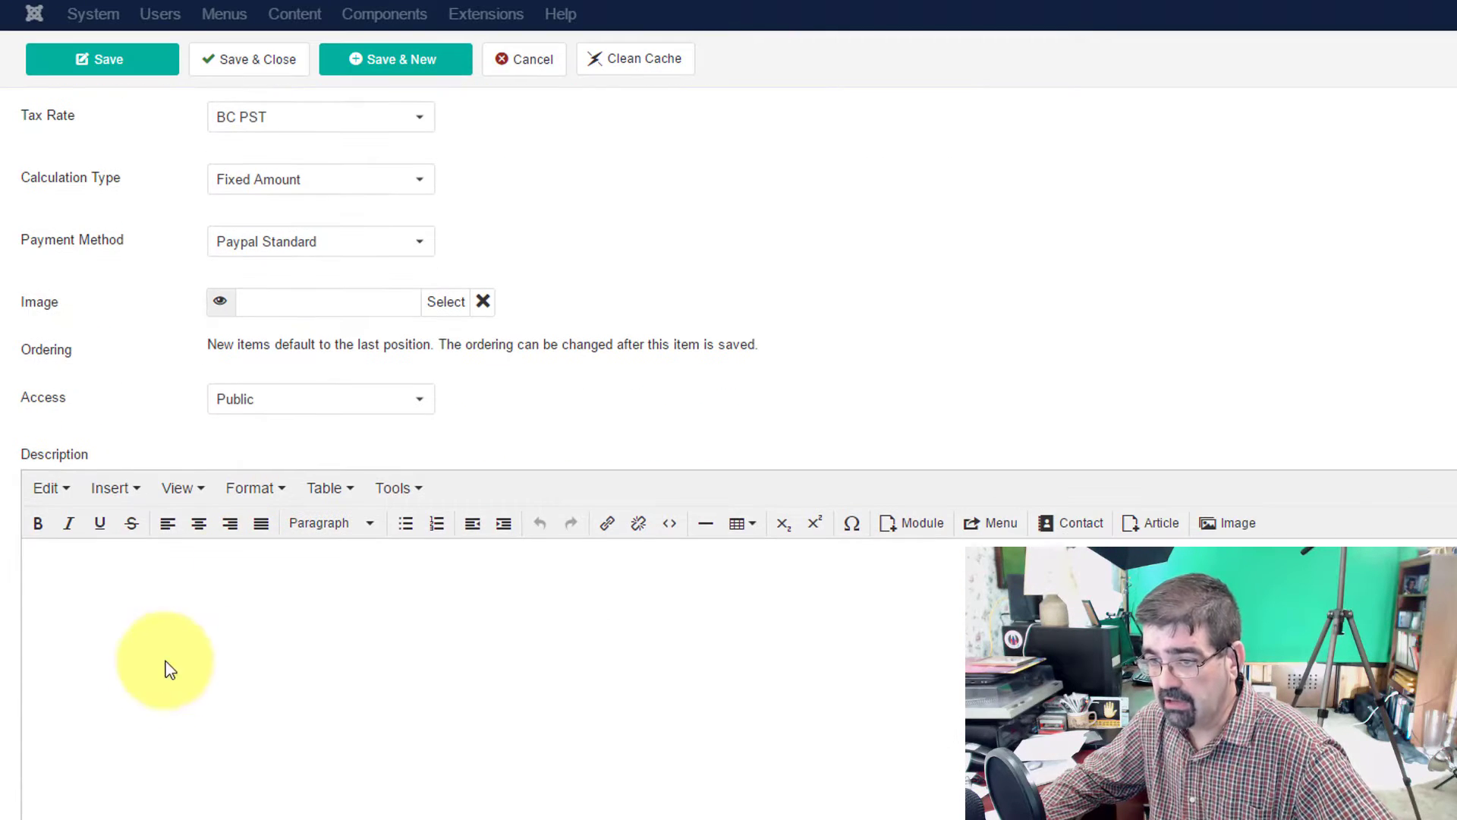
scroll(341, 498, "up", 3)
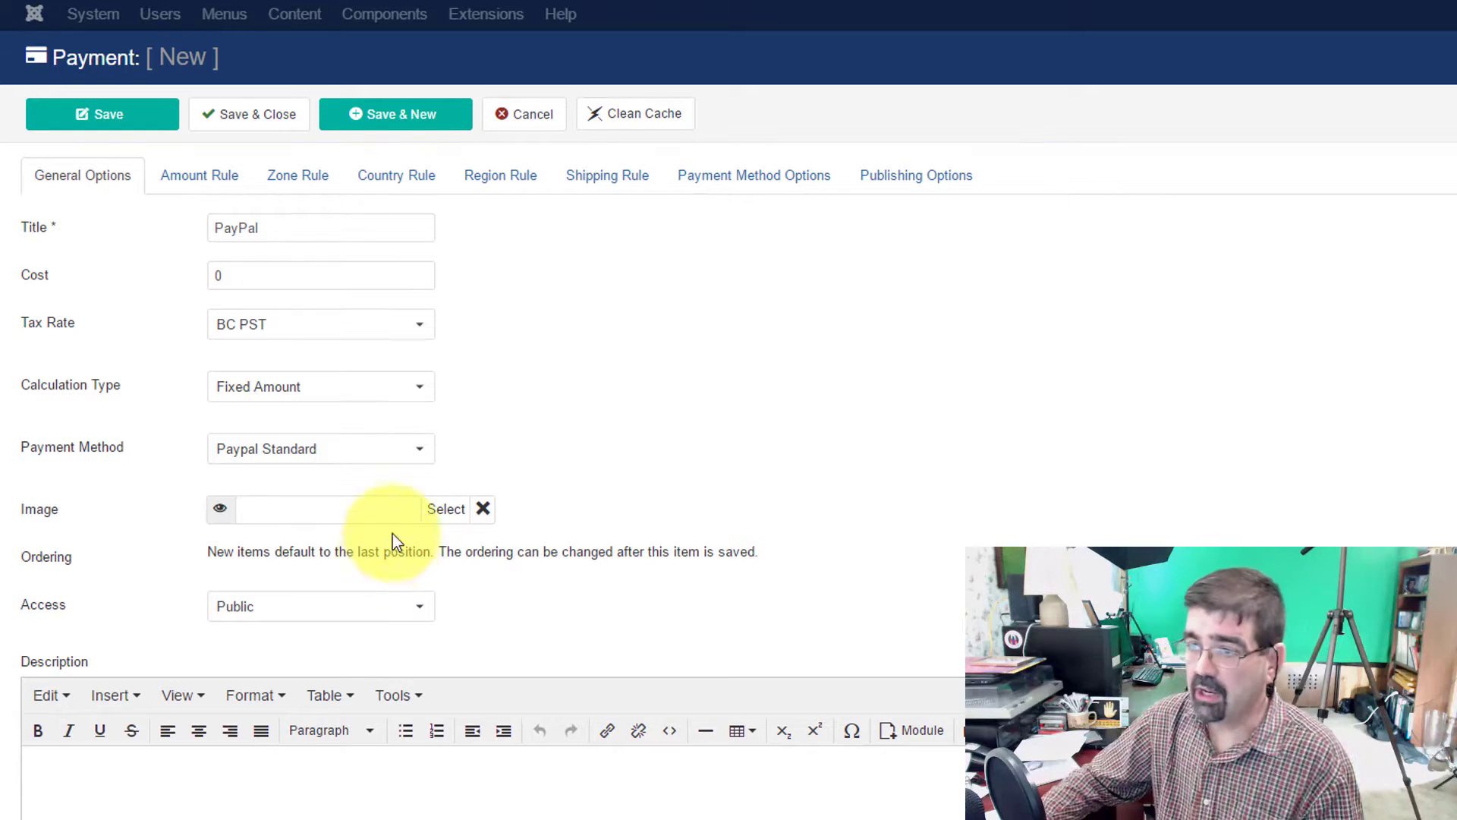
Step: Check the payment's amount and country rules, and fill in the merchant email in its payment method options
left_click(220, 176)
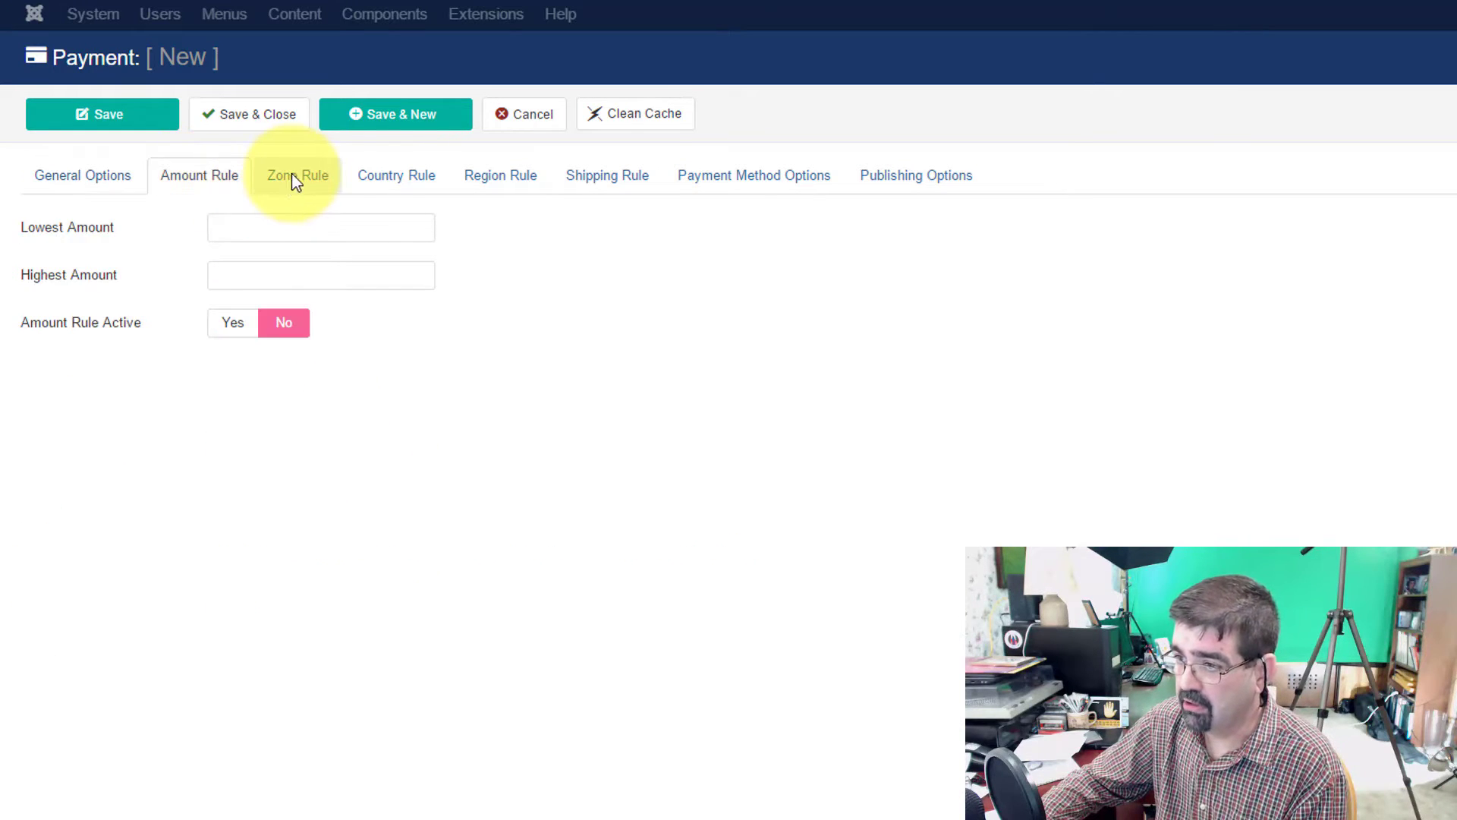
left_click(380, 176)
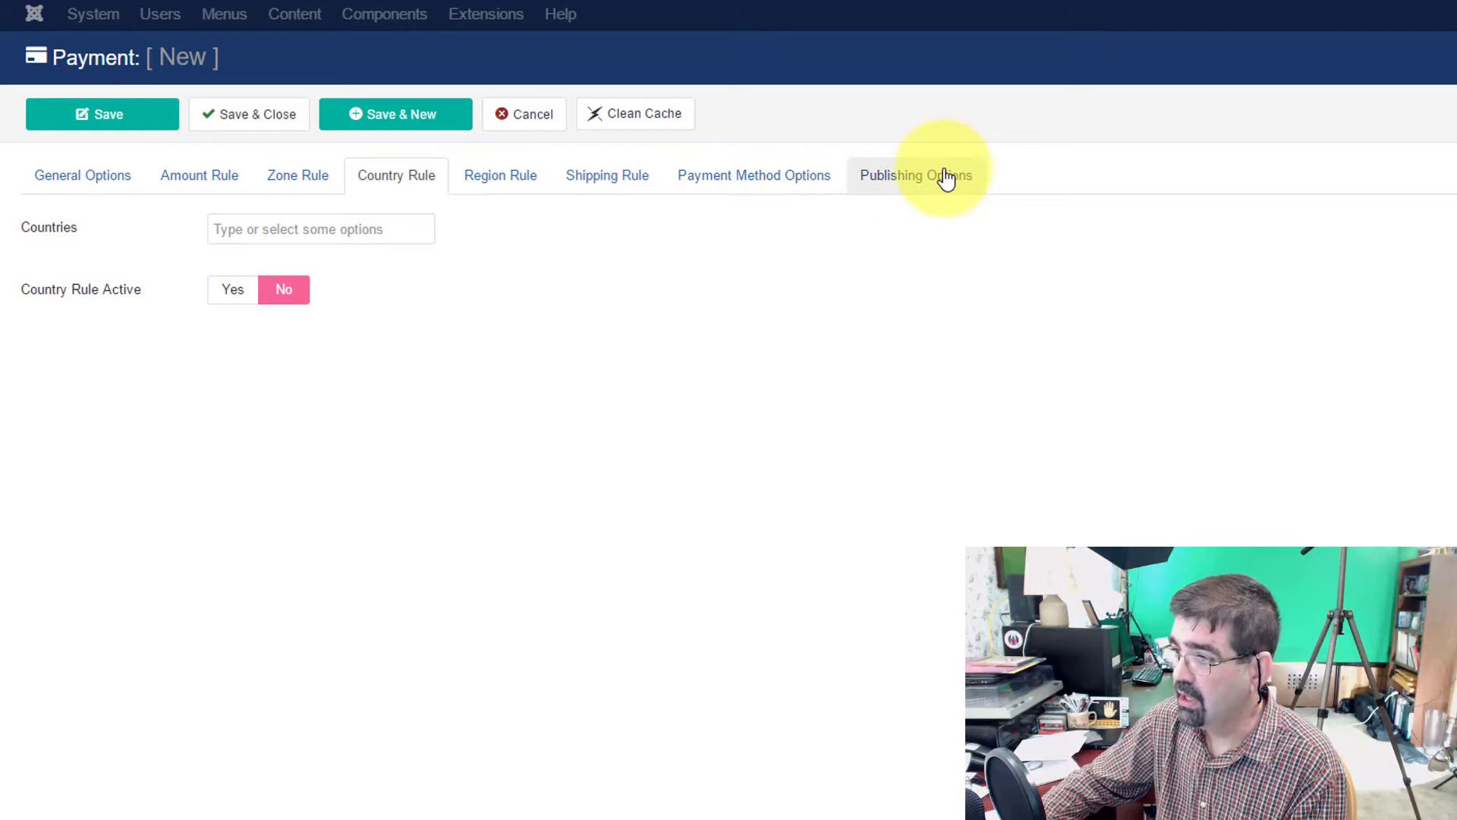
left_click(761, 182)
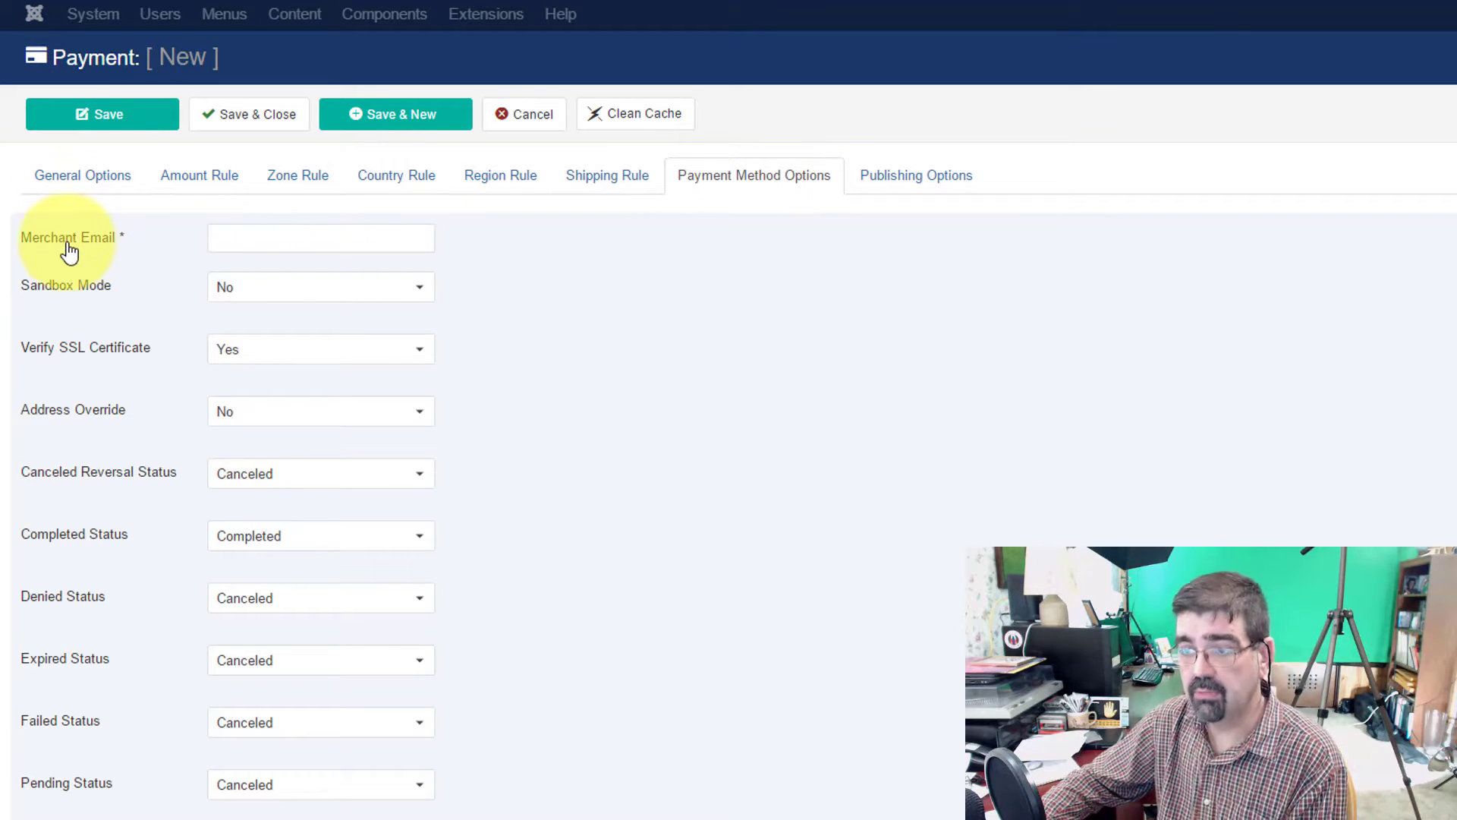
left_click(268, 240)
type("test@")
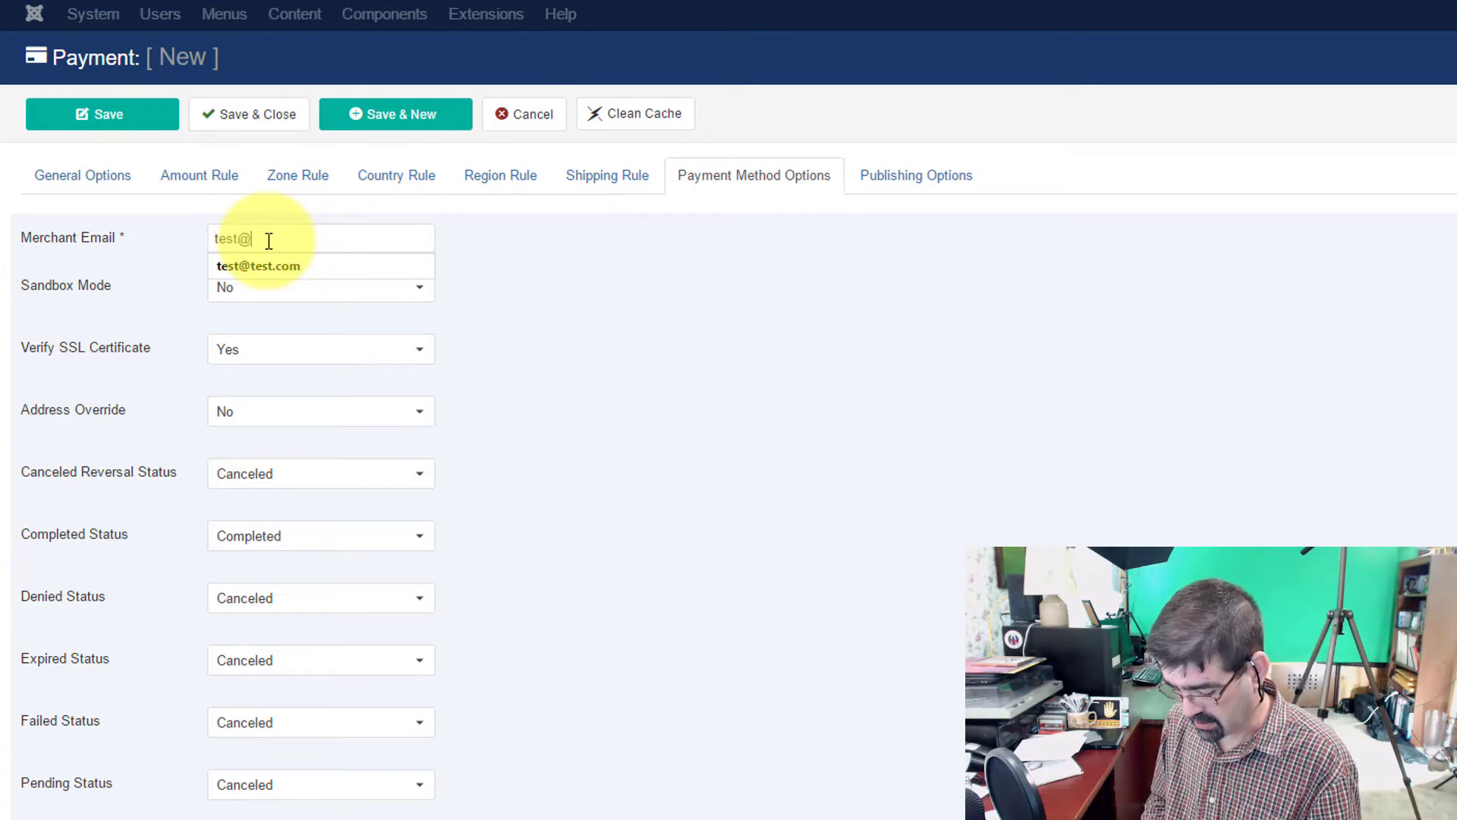
type("test.com")
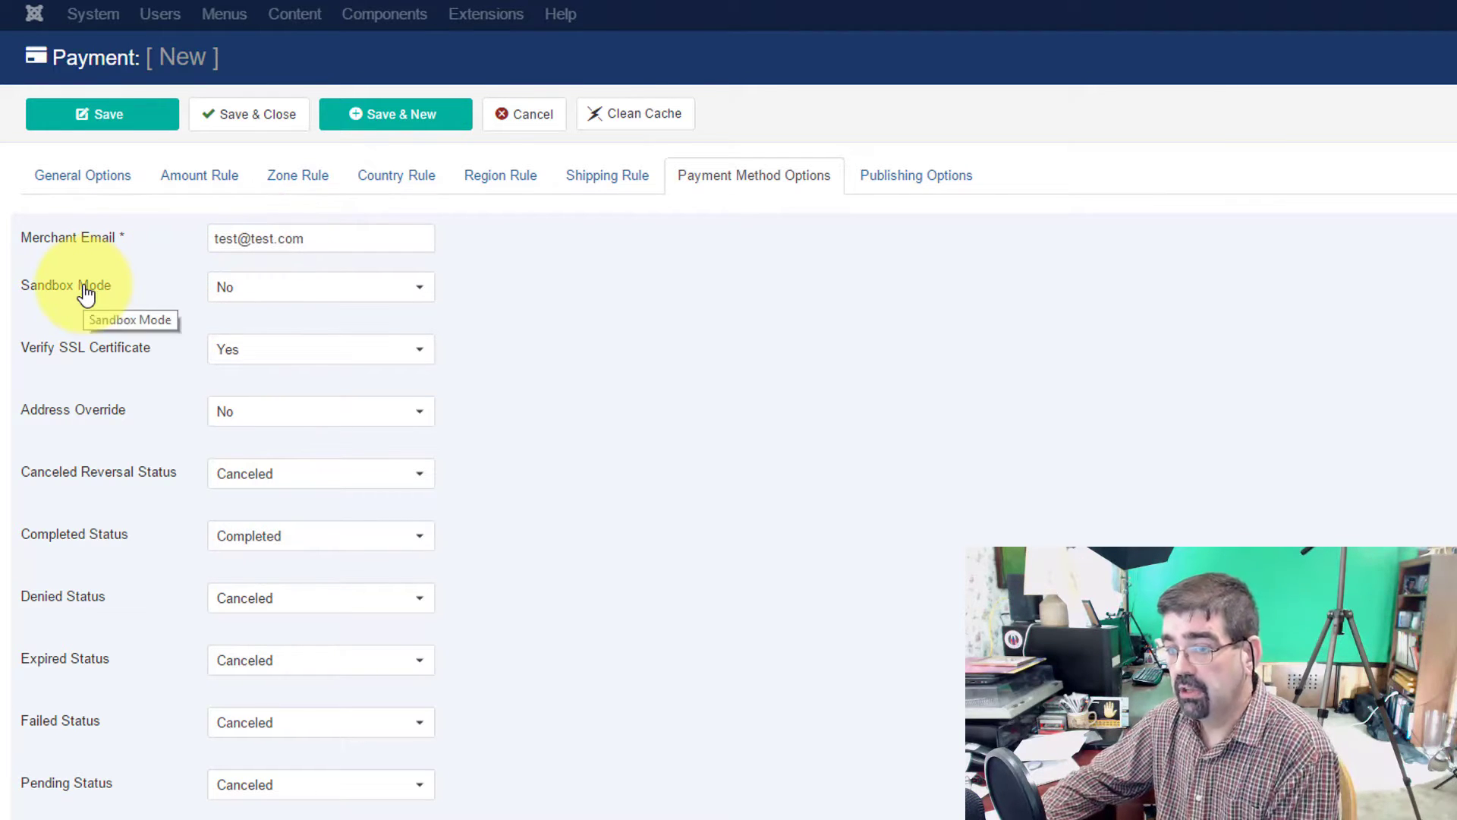
Step: Save and close the PayPal payment method with sandbox mode set to No, and return to the setup wizard
left_click(299, 293)
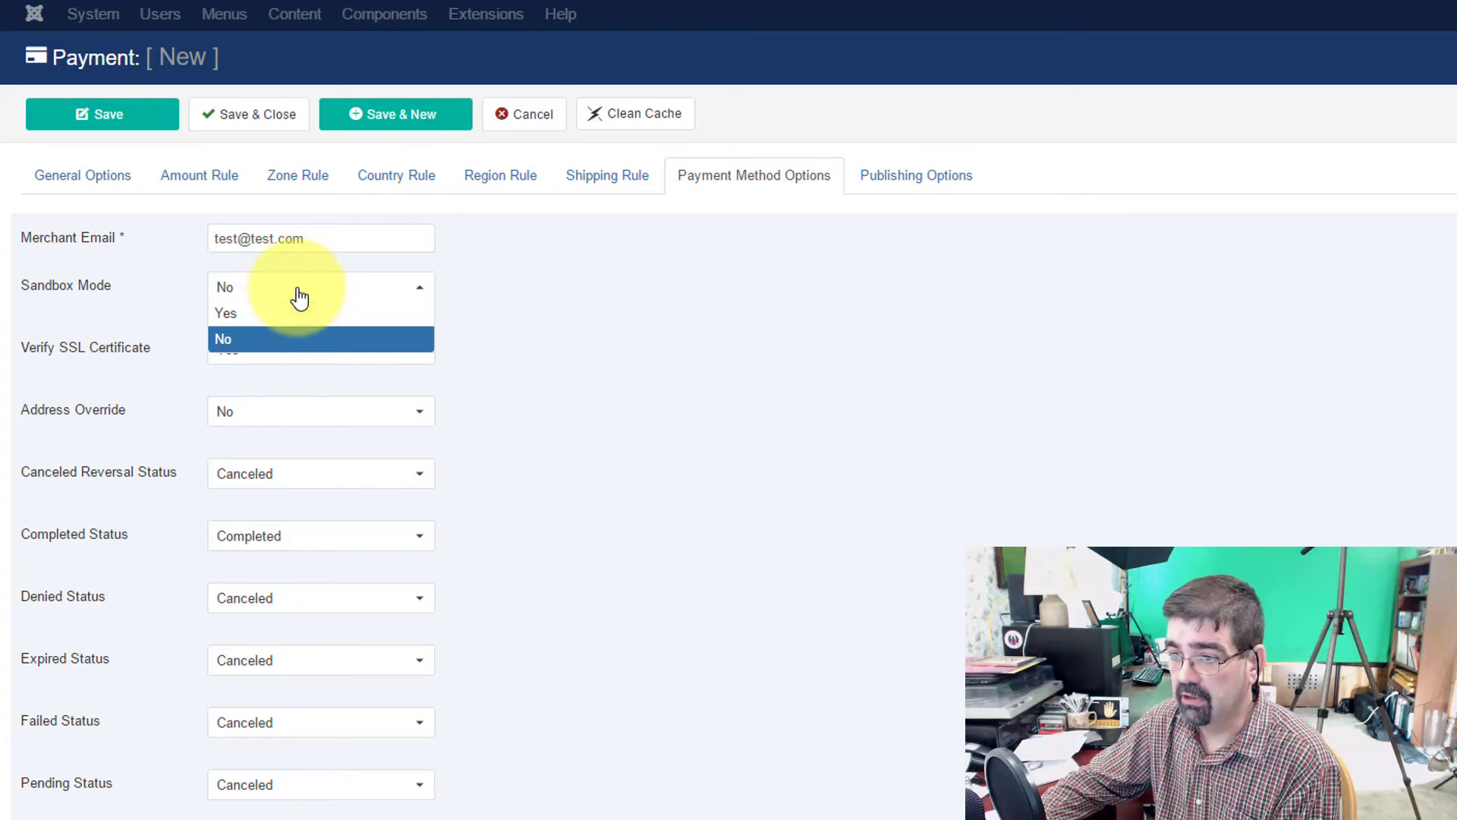
left_click(258, 275)
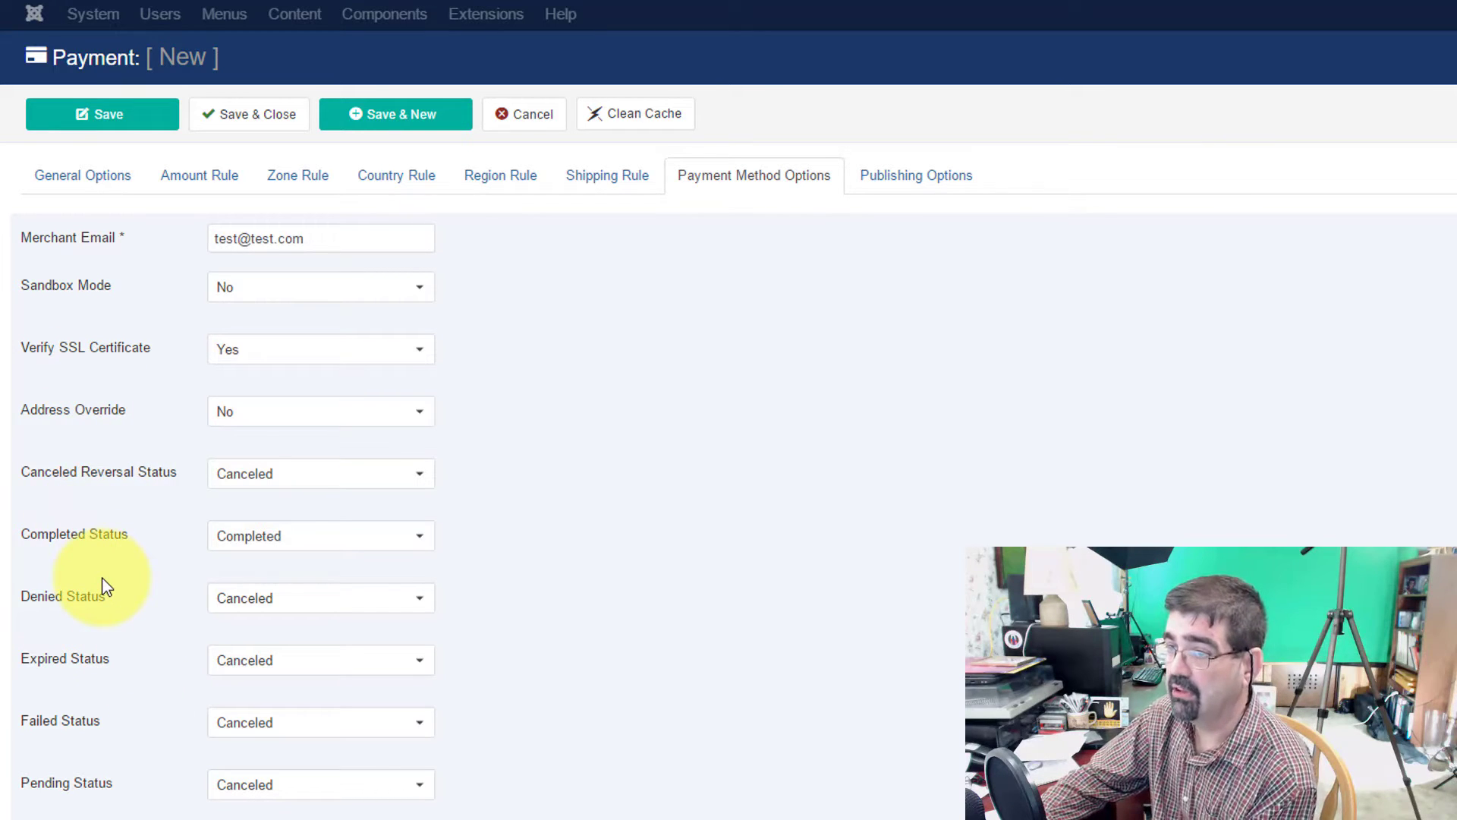
left_click(261, 123)
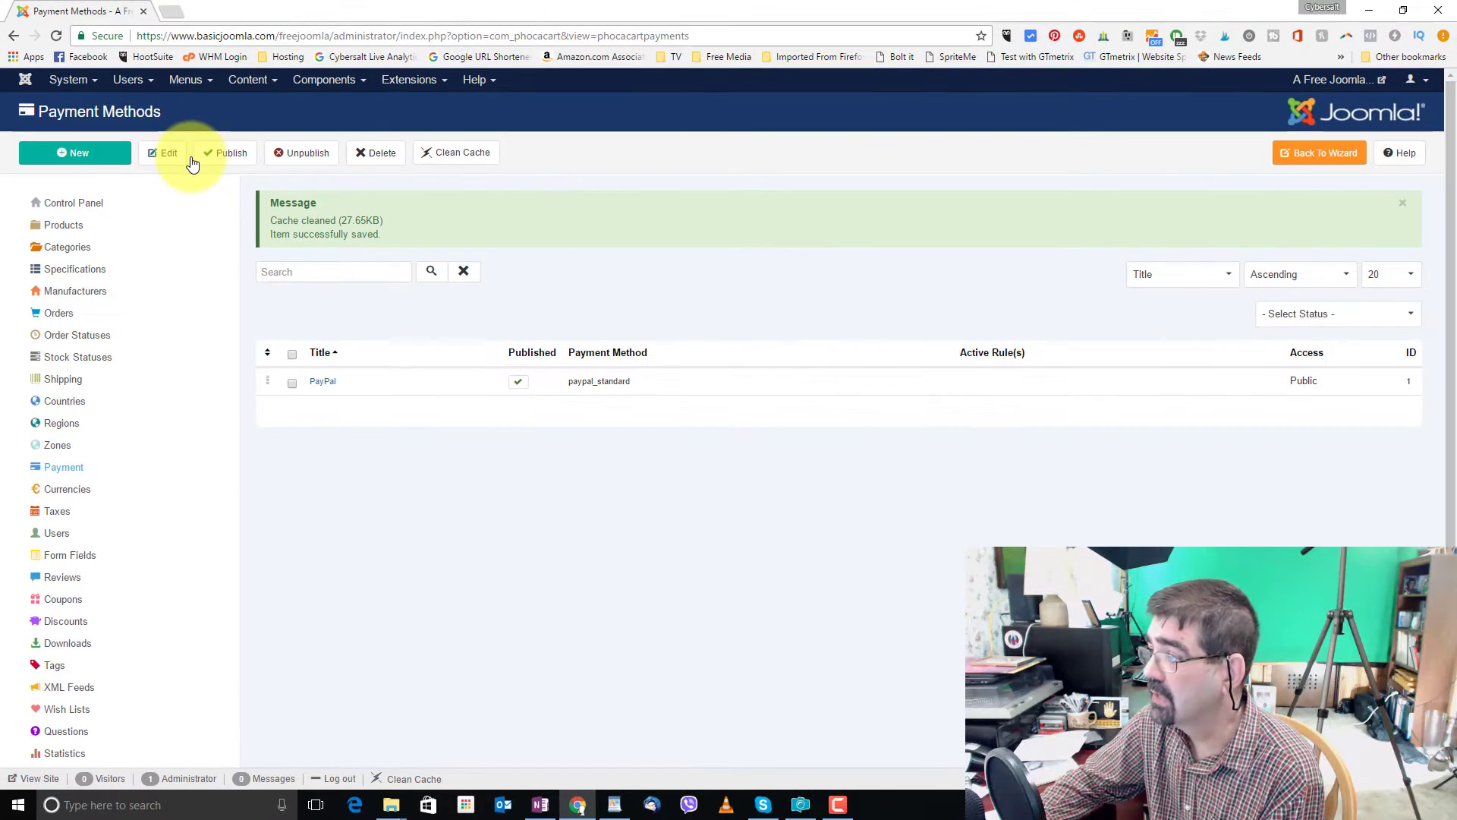
left_click(1305, 155)
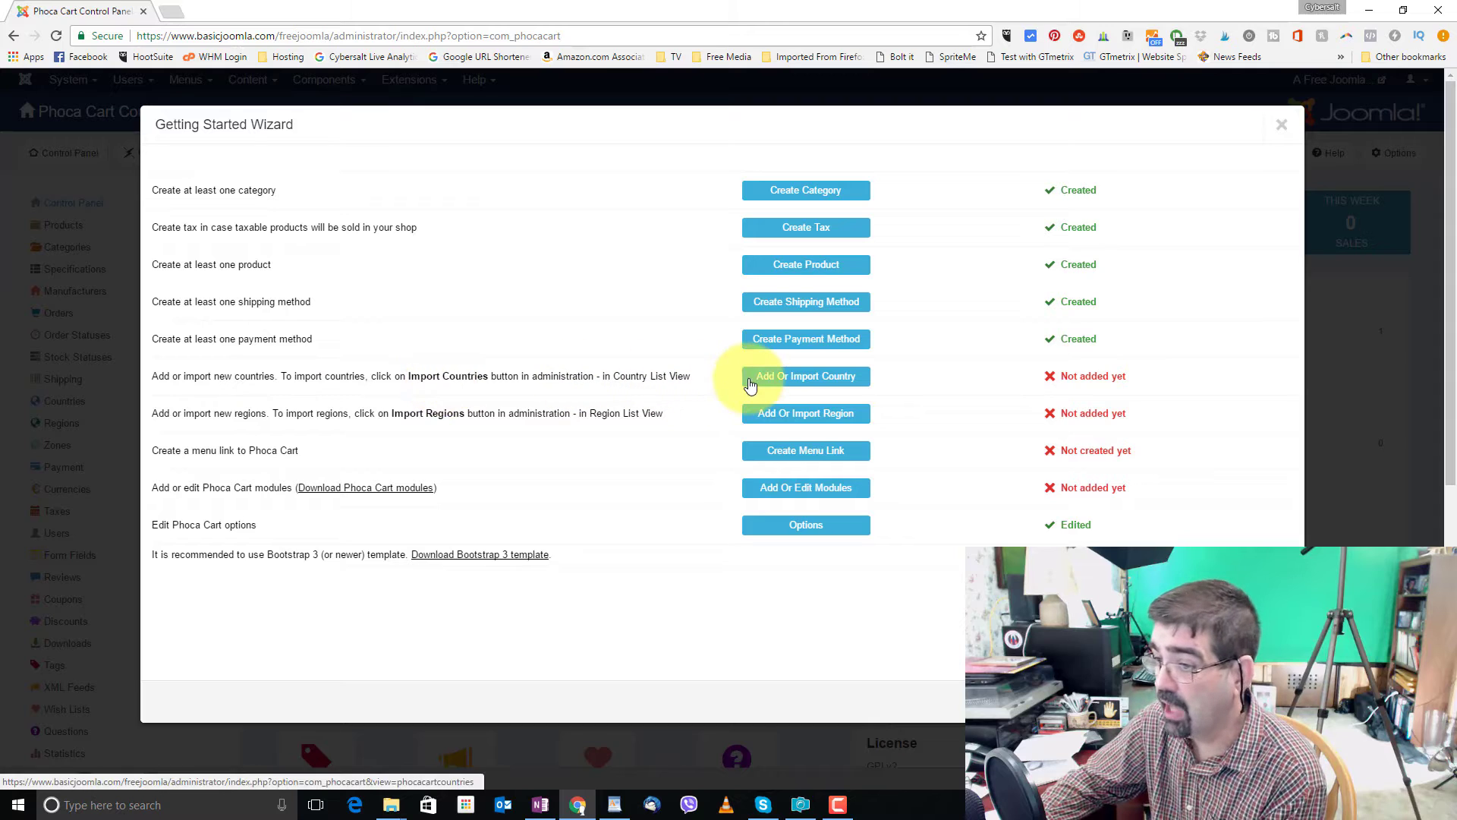
Step: Open the country list from the setup wizard and import the world countries
left_click(803, 387)
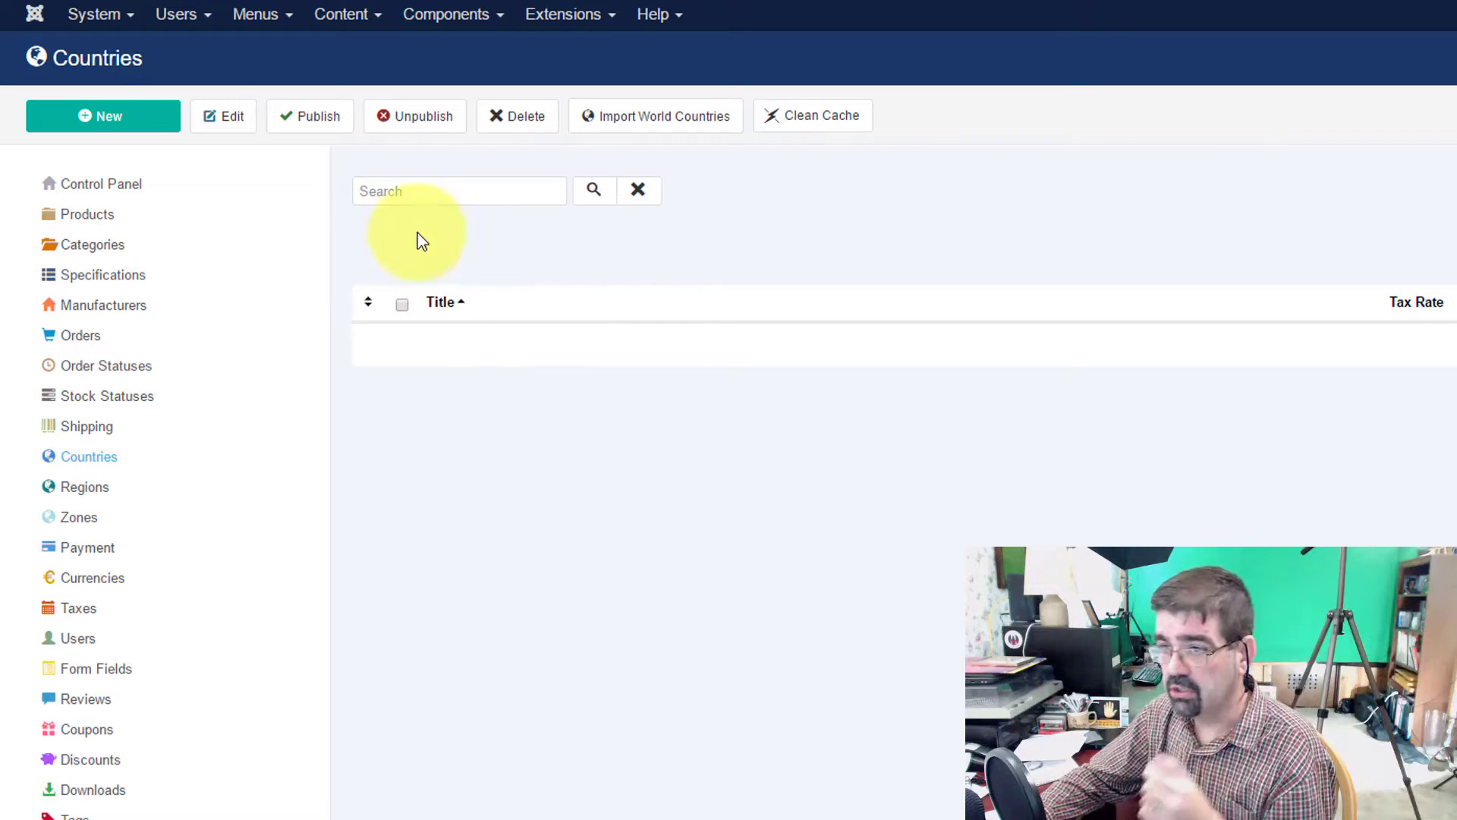
left_click(91, 137)
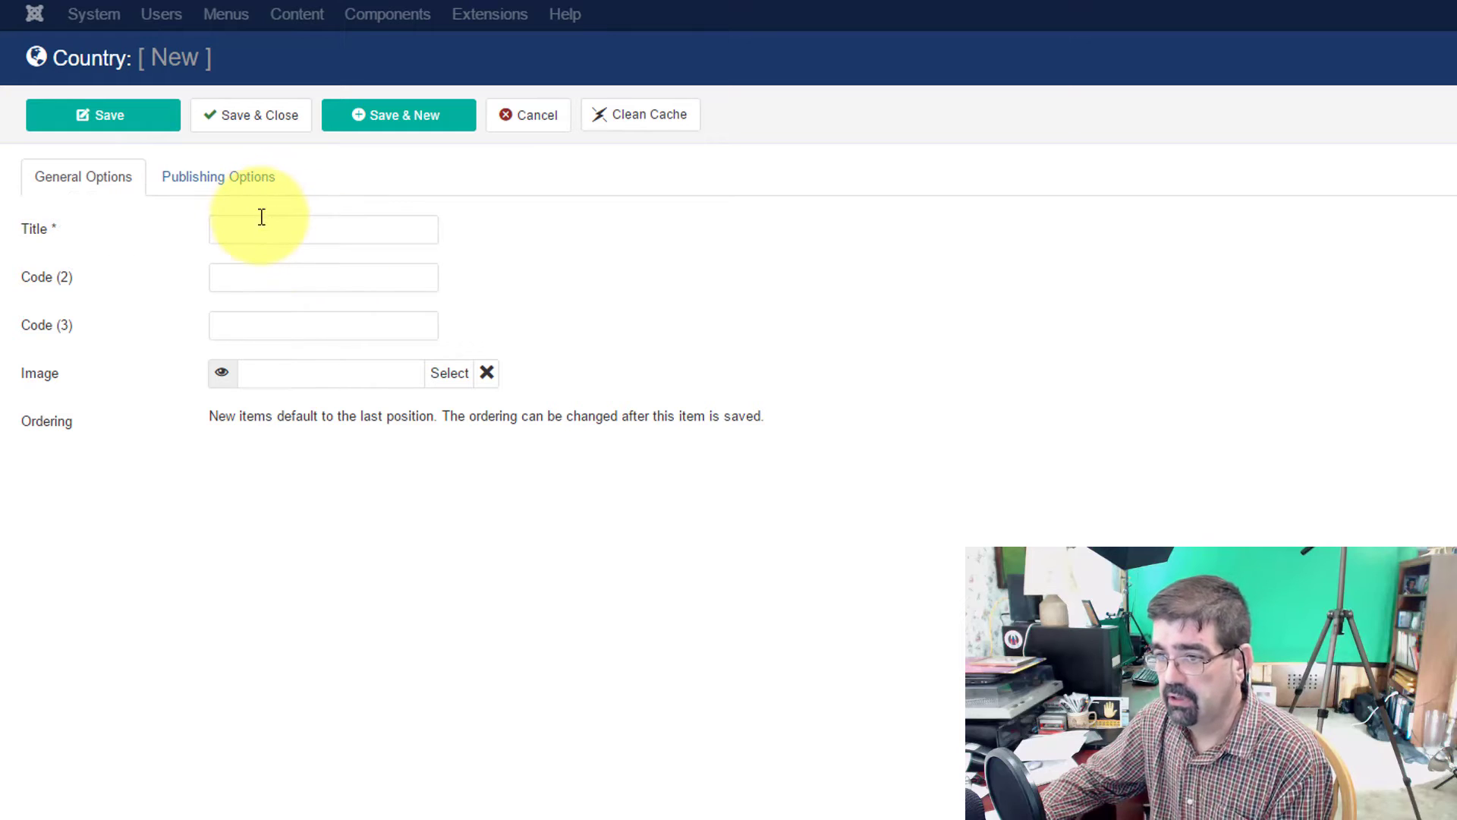
mouse_move(46, 290)
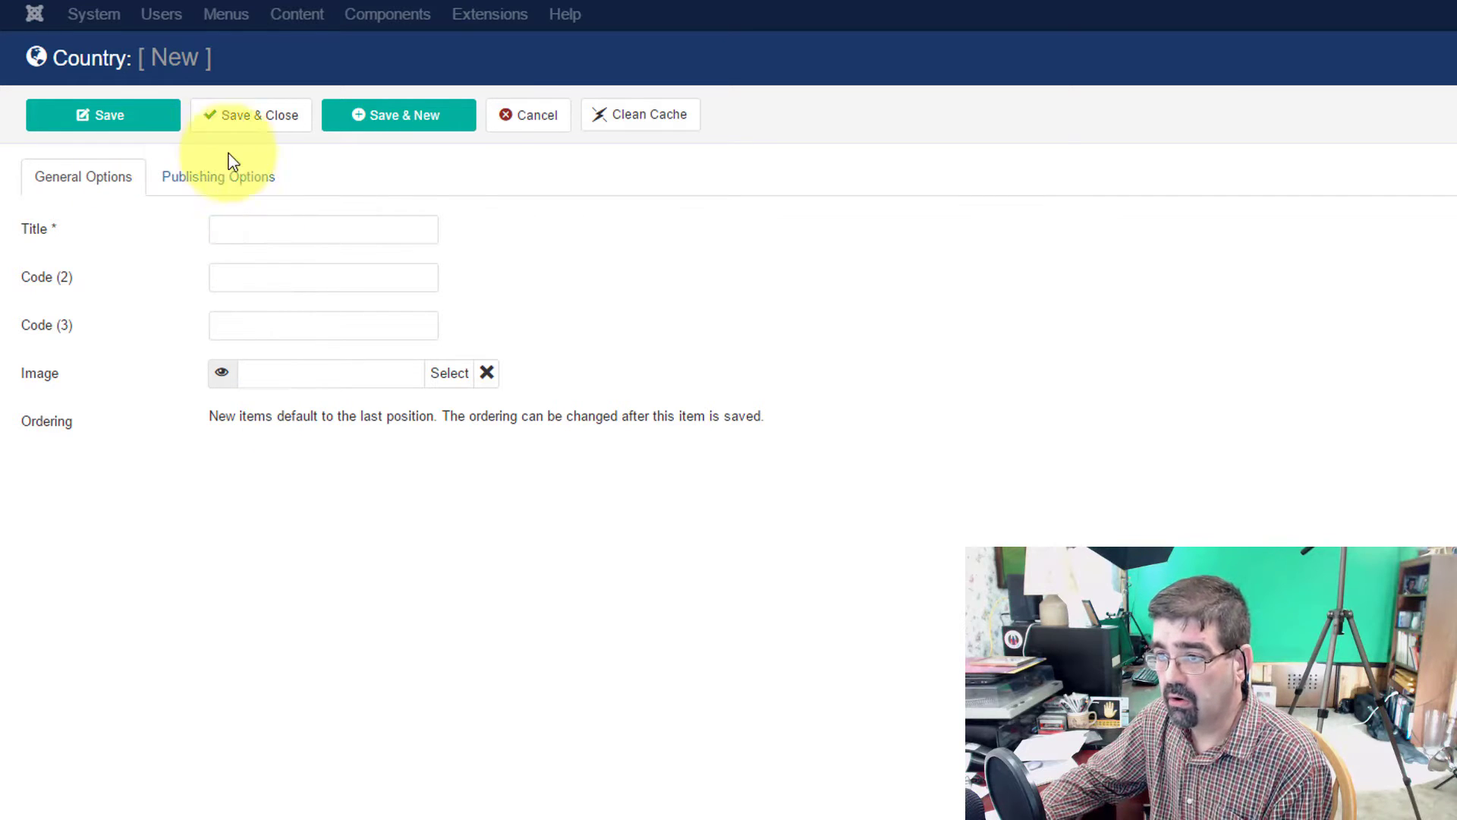
left_click(530, 126)
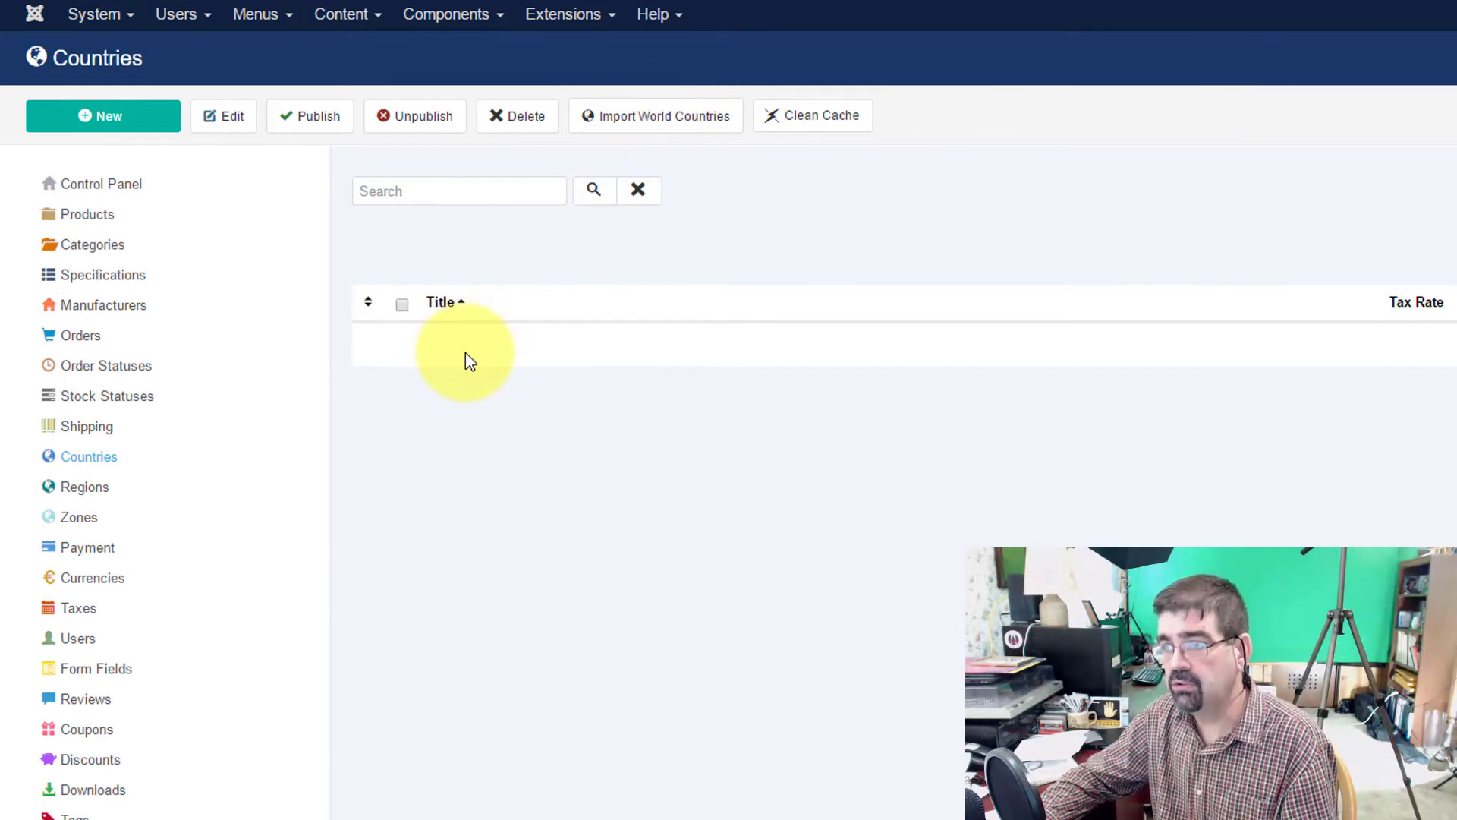
left_click(675, 132)
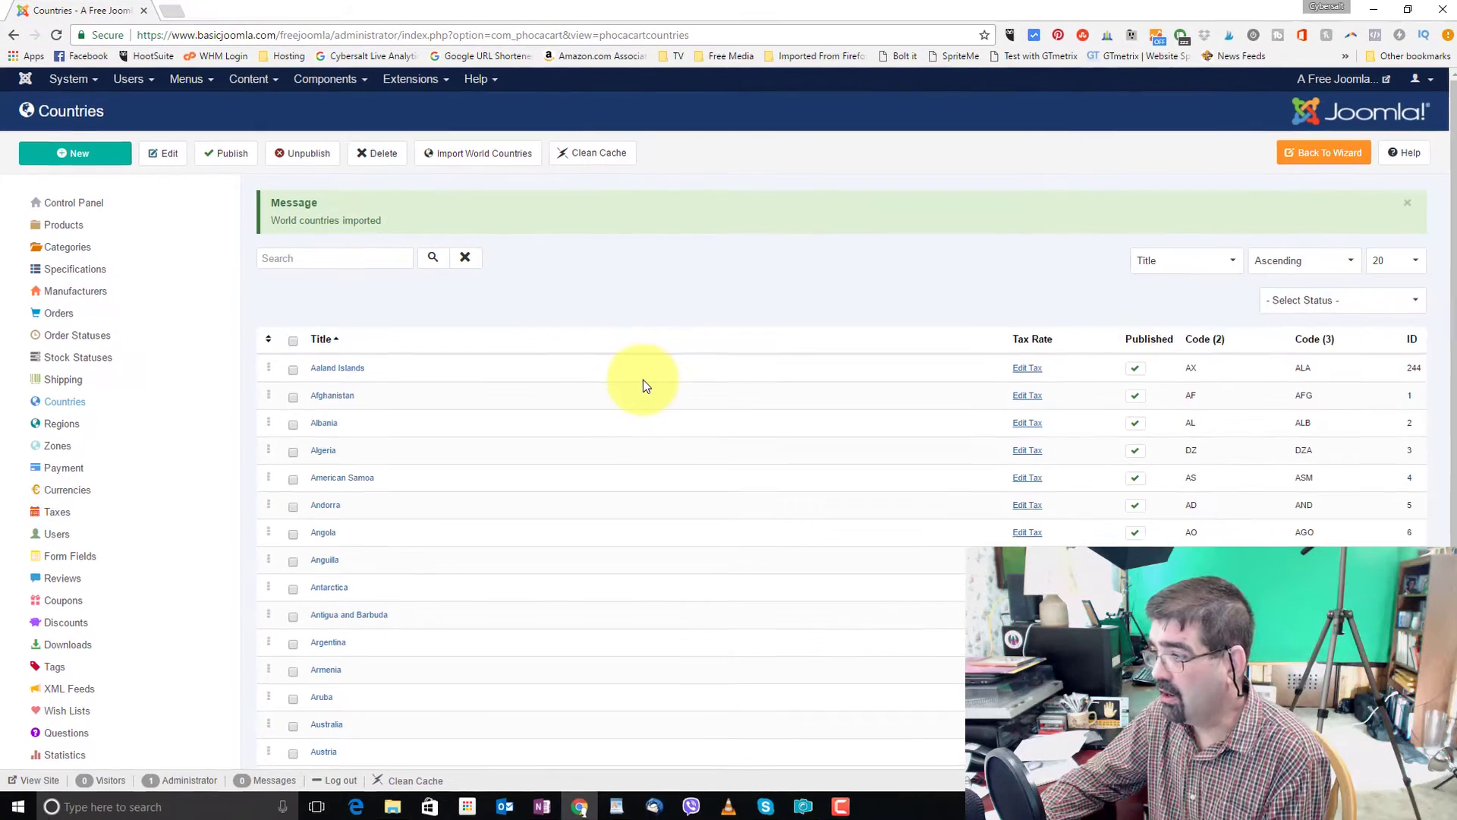
scroll(640, 383, "down", 3)
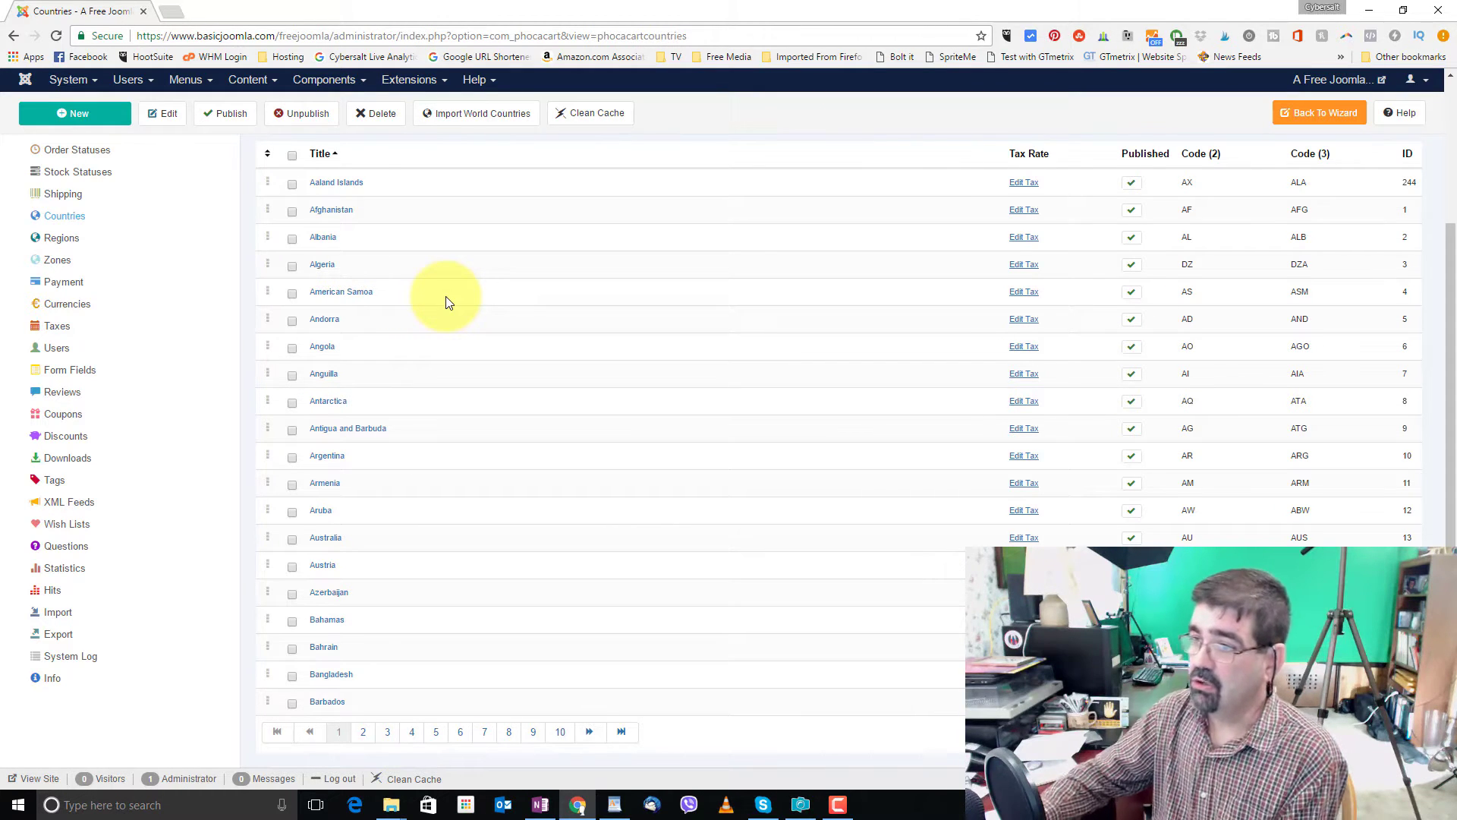
scroll(447, 302, "up", 2)
left_click(292, 336)
left_click(292, 364)
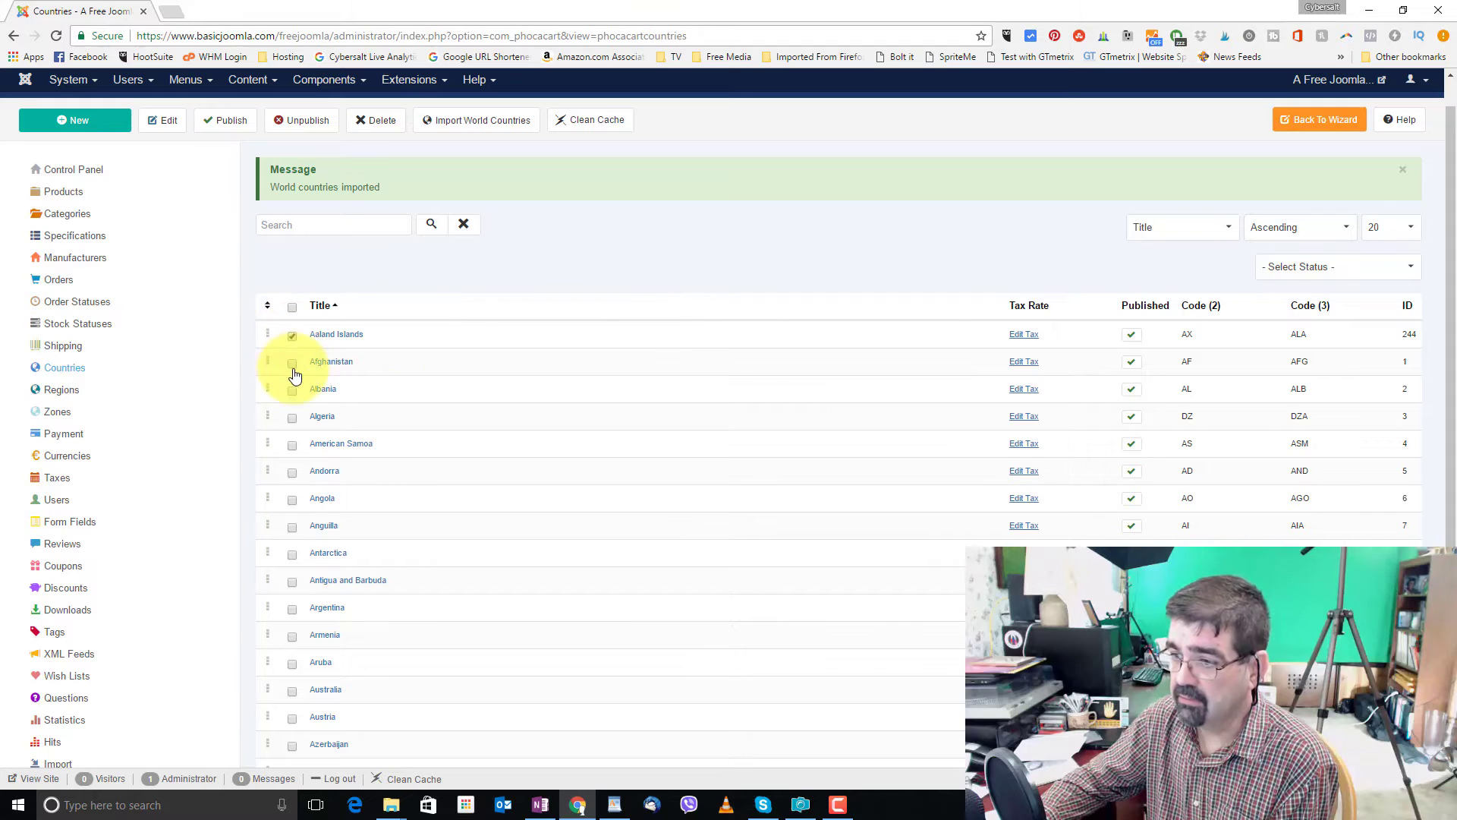
left_click(293, 391)
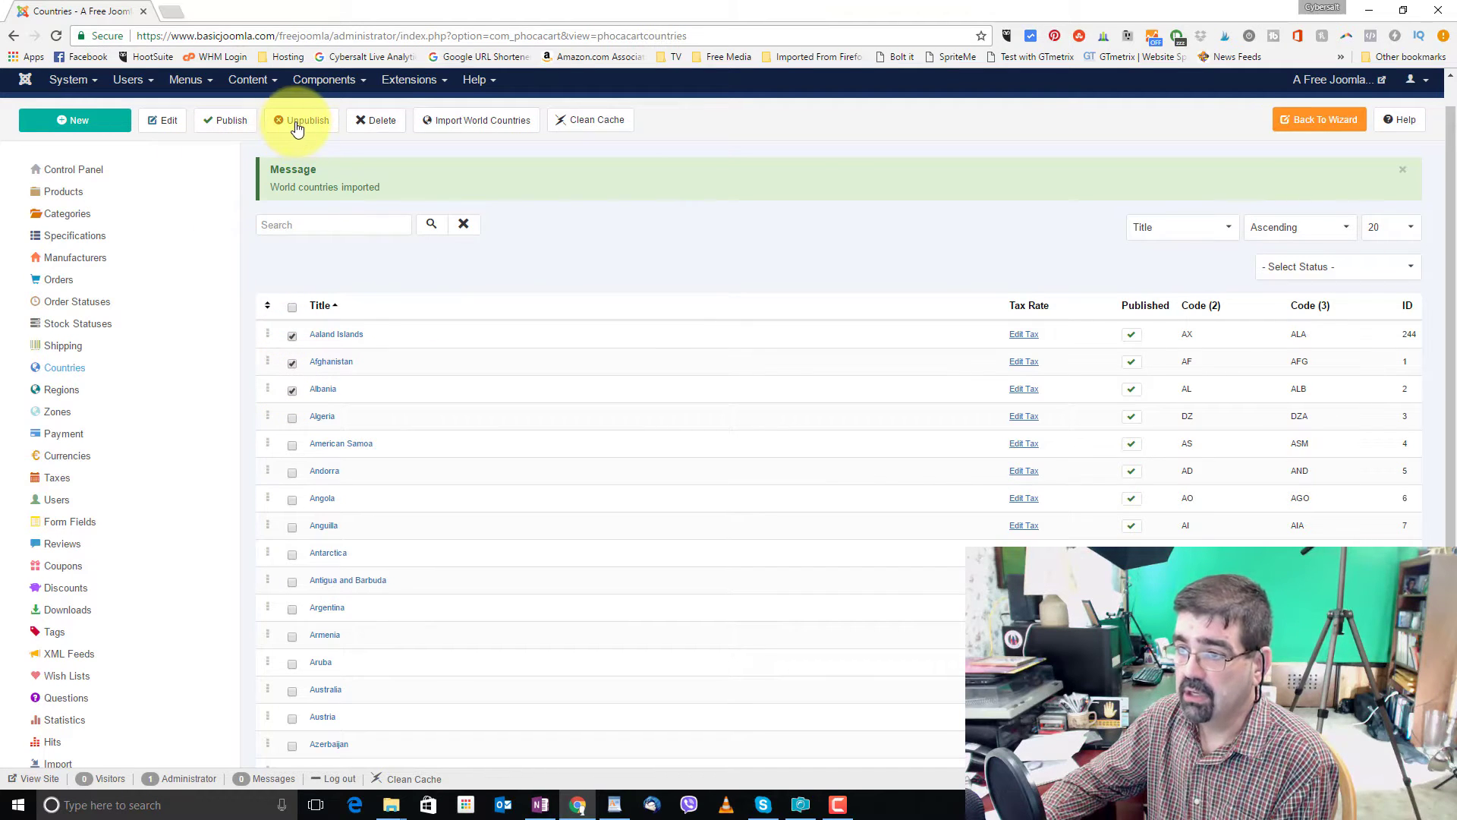
left_click(292, 337)
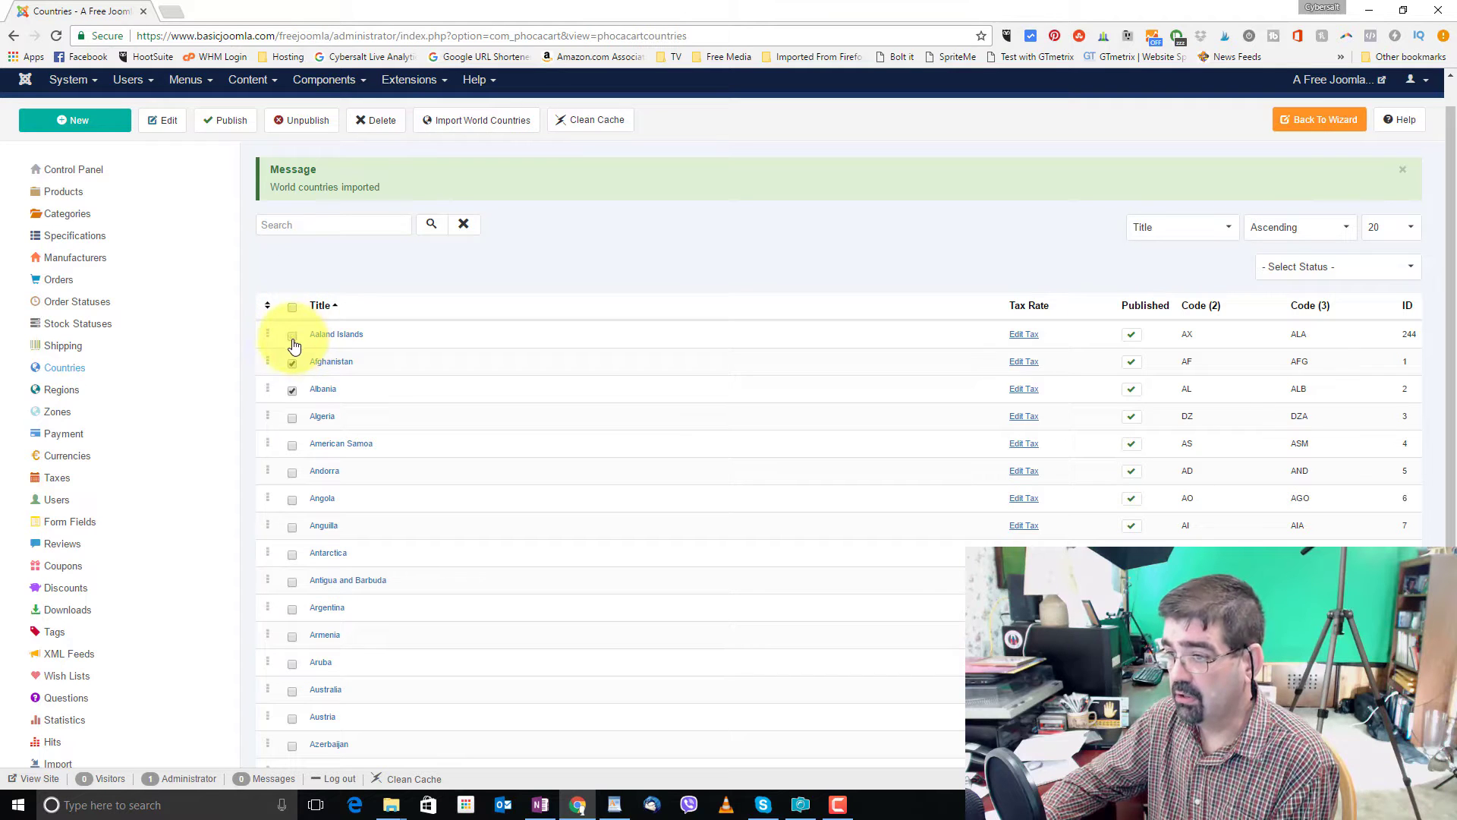
left_click(292, 364)
left_click(293, 390)
Step: Show 100 countries per page in the country list and select all countries on that page
scroll(698, 326, "down", 2)
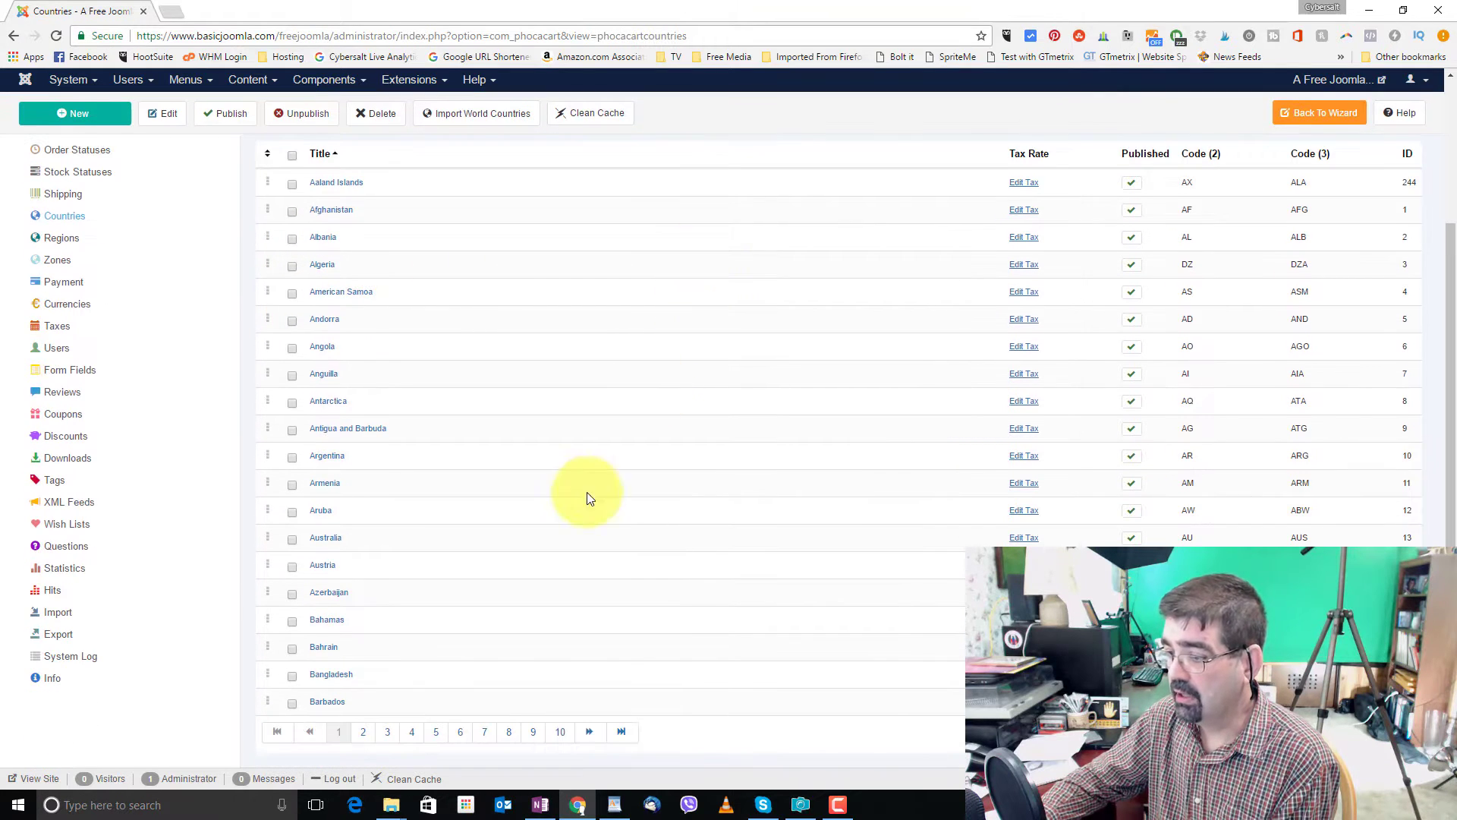
scroll(1227, 281, "up", 2)
left_click(1402, 261)
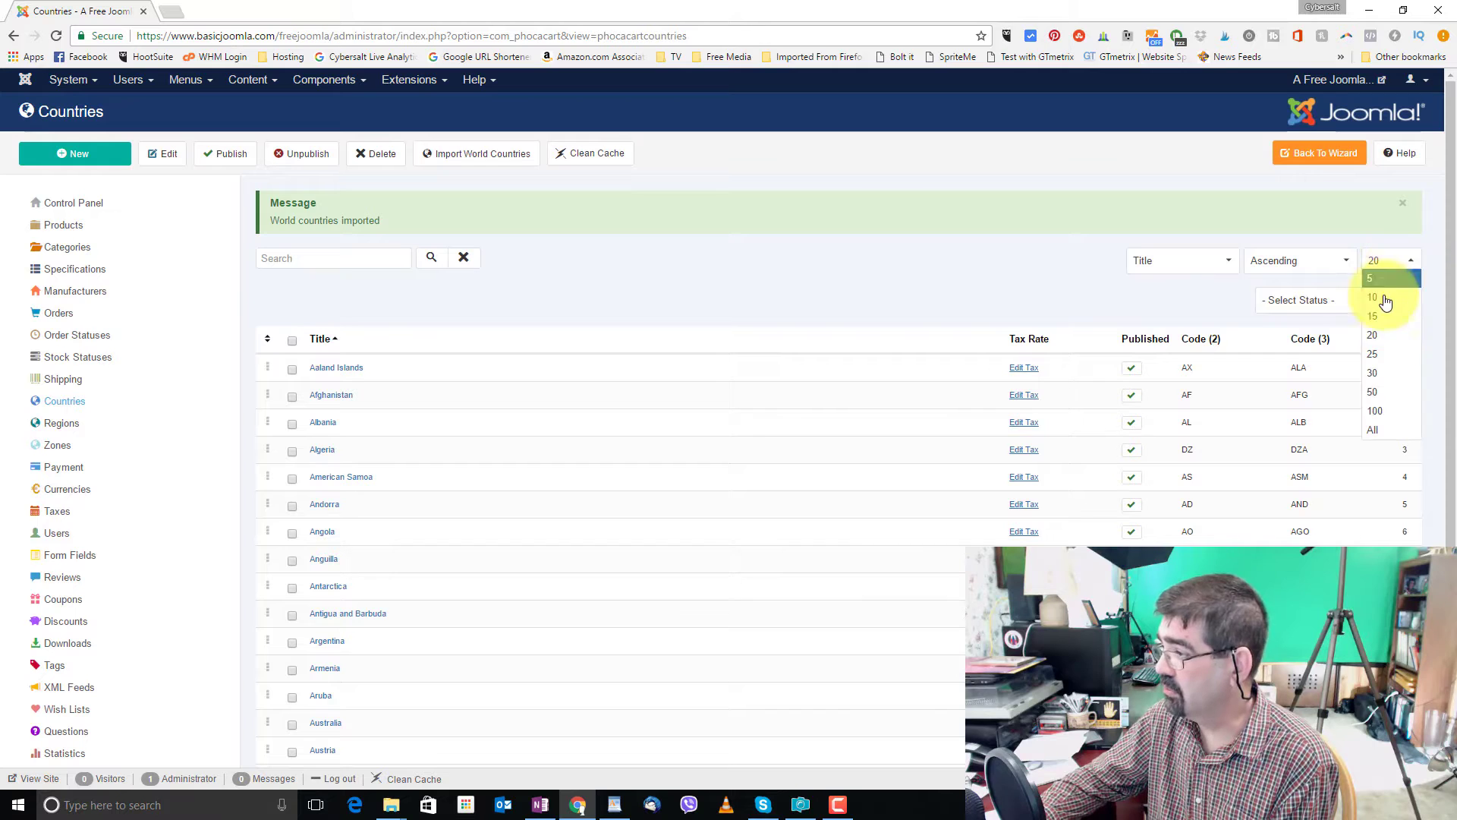
left_click(1377, 412)
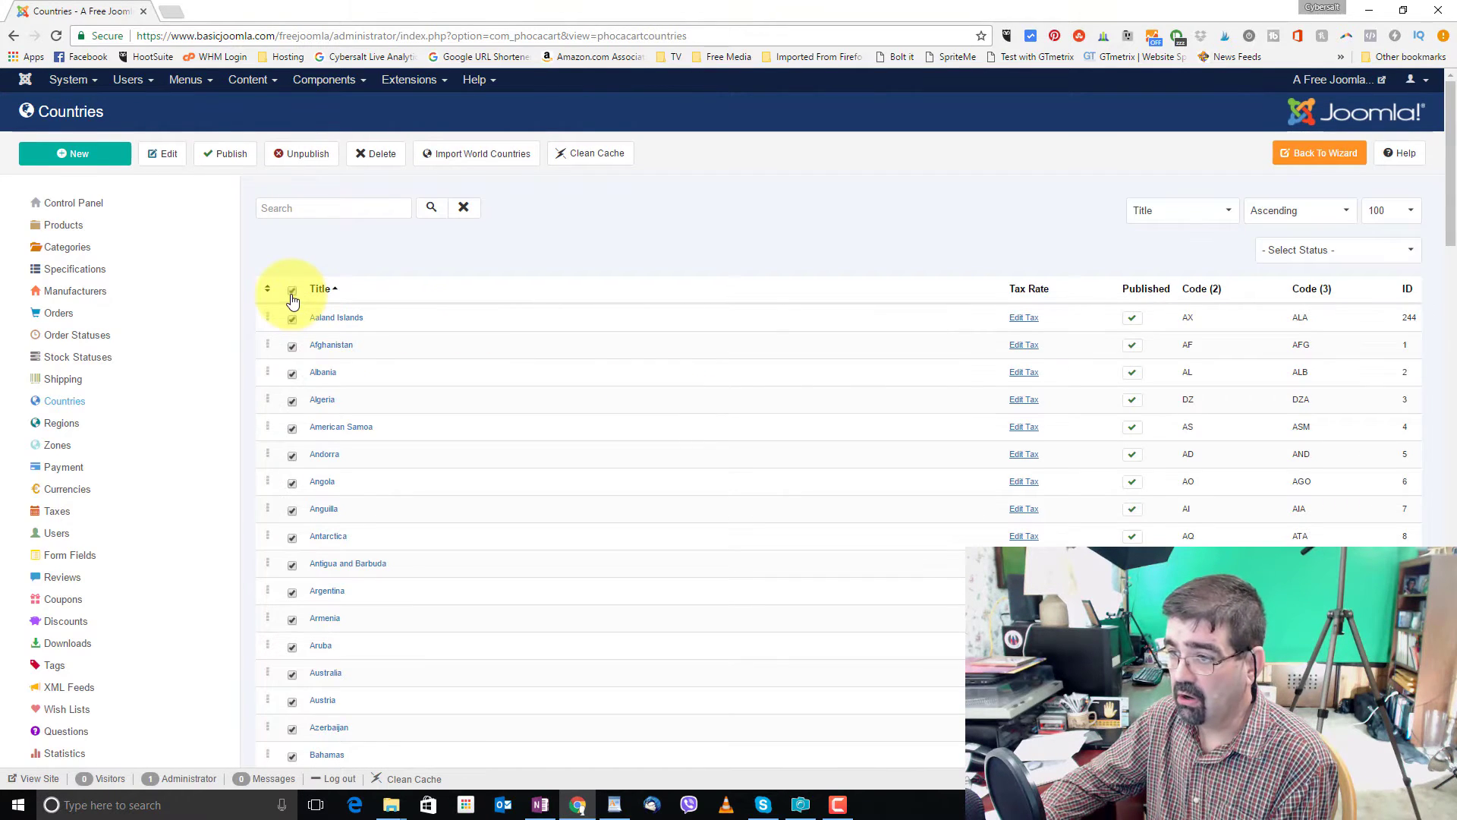
scroll(837, 414, "down", 20)
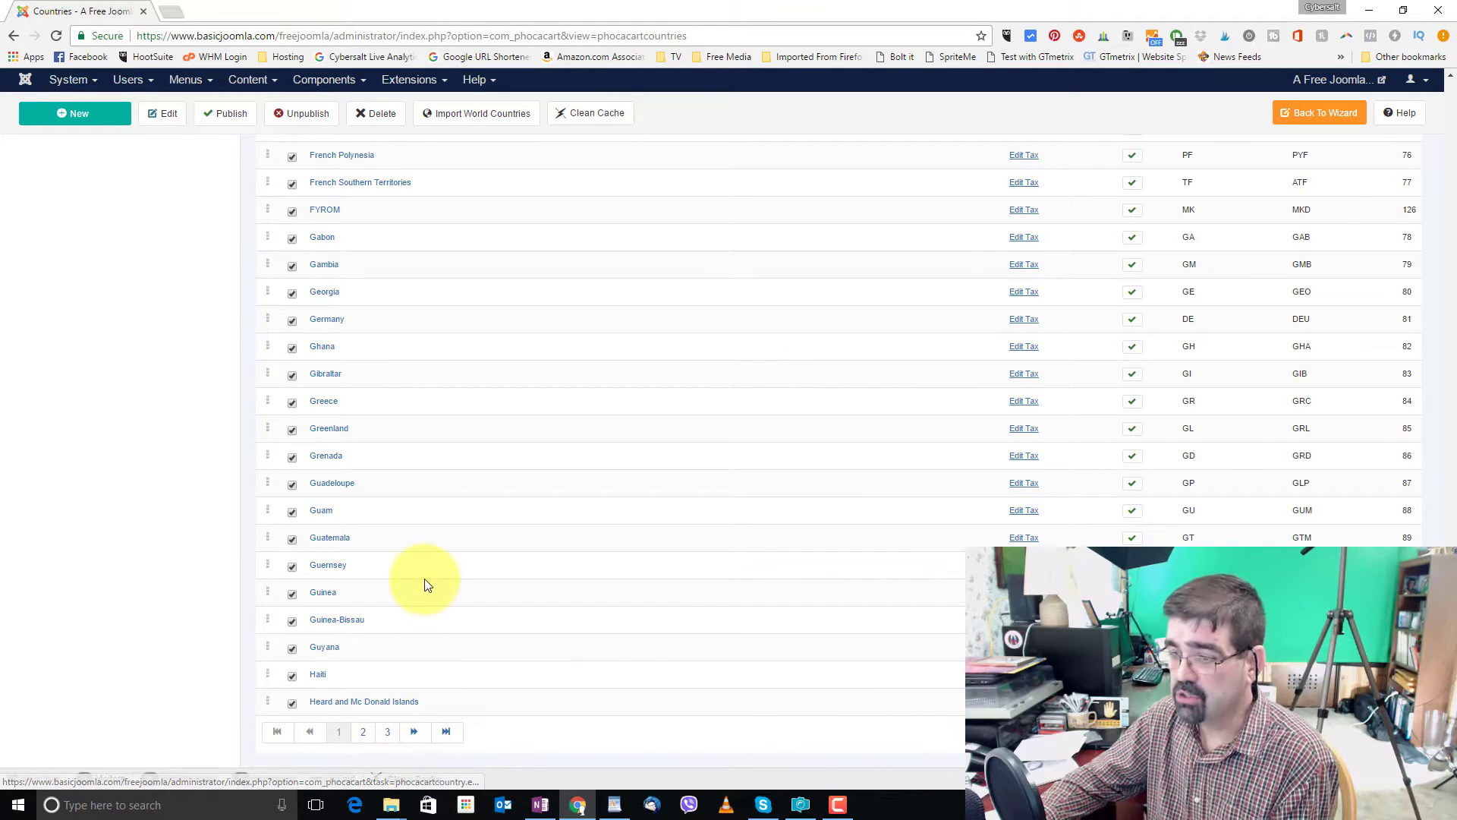
scroll(507, 452, "up", 18)
scroll(531, 476, "up", 10)
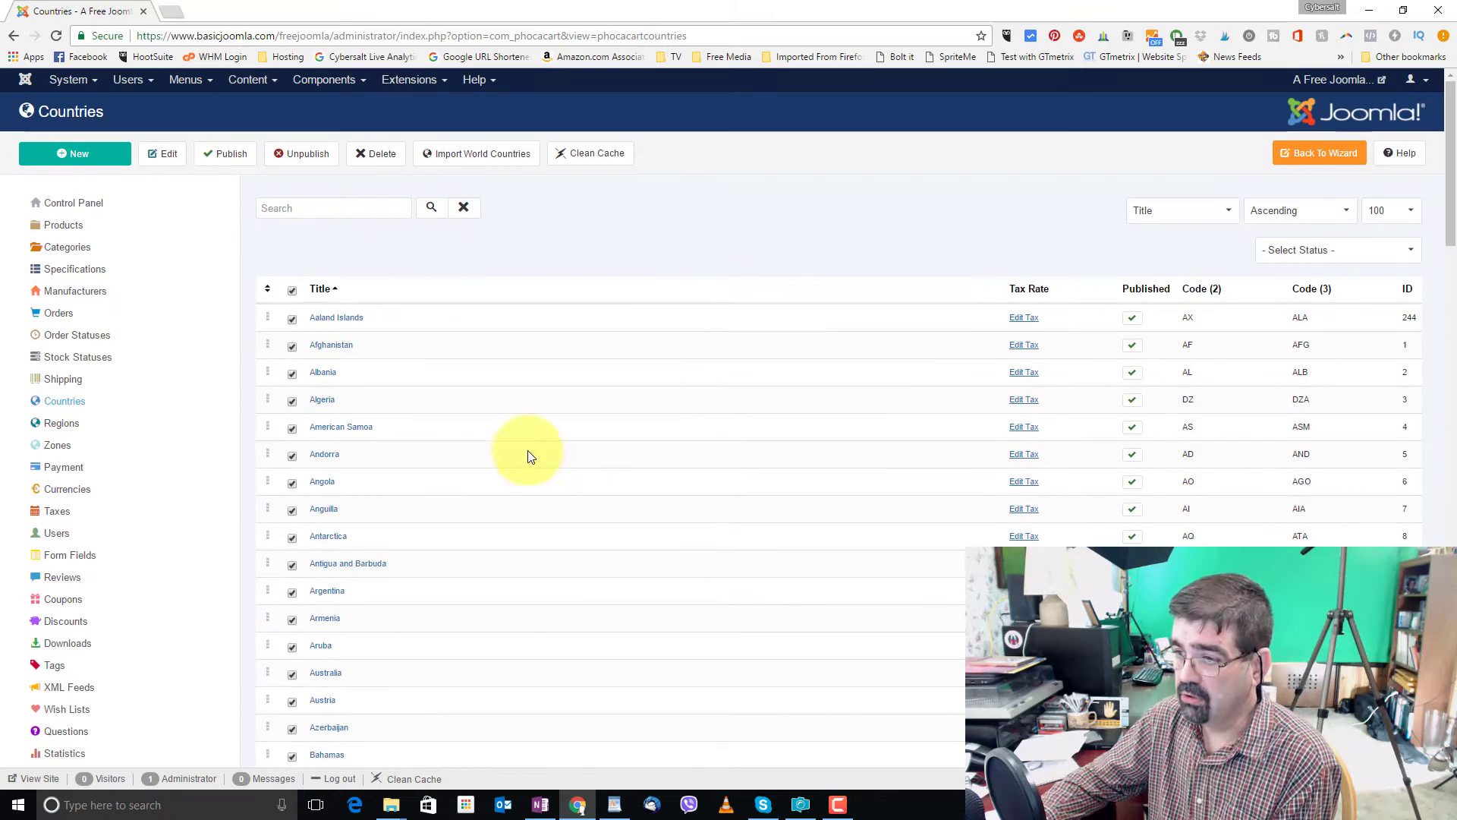
Step: Search the country list for canada
left_click(318, 213)
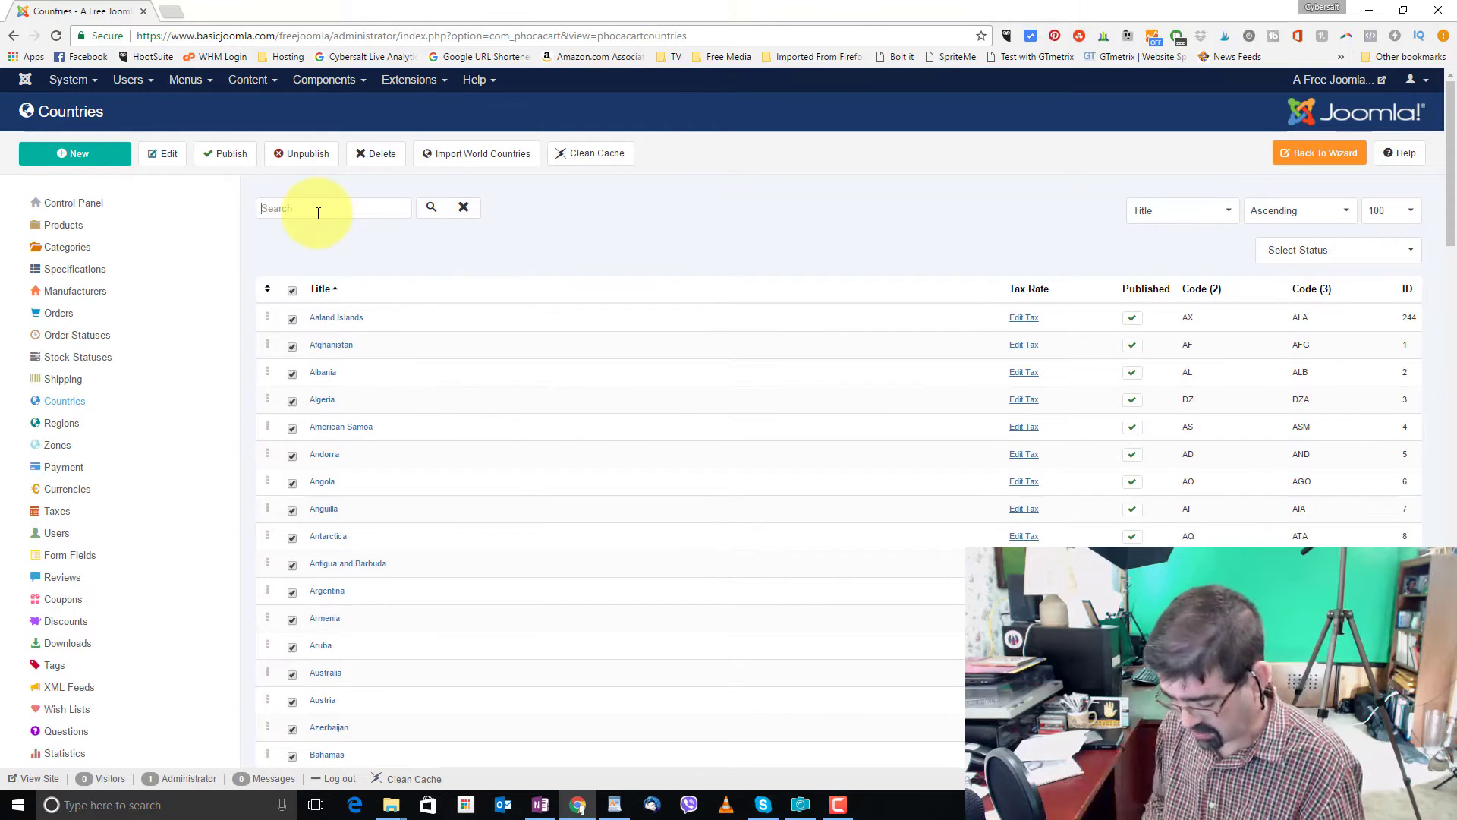
type("c")
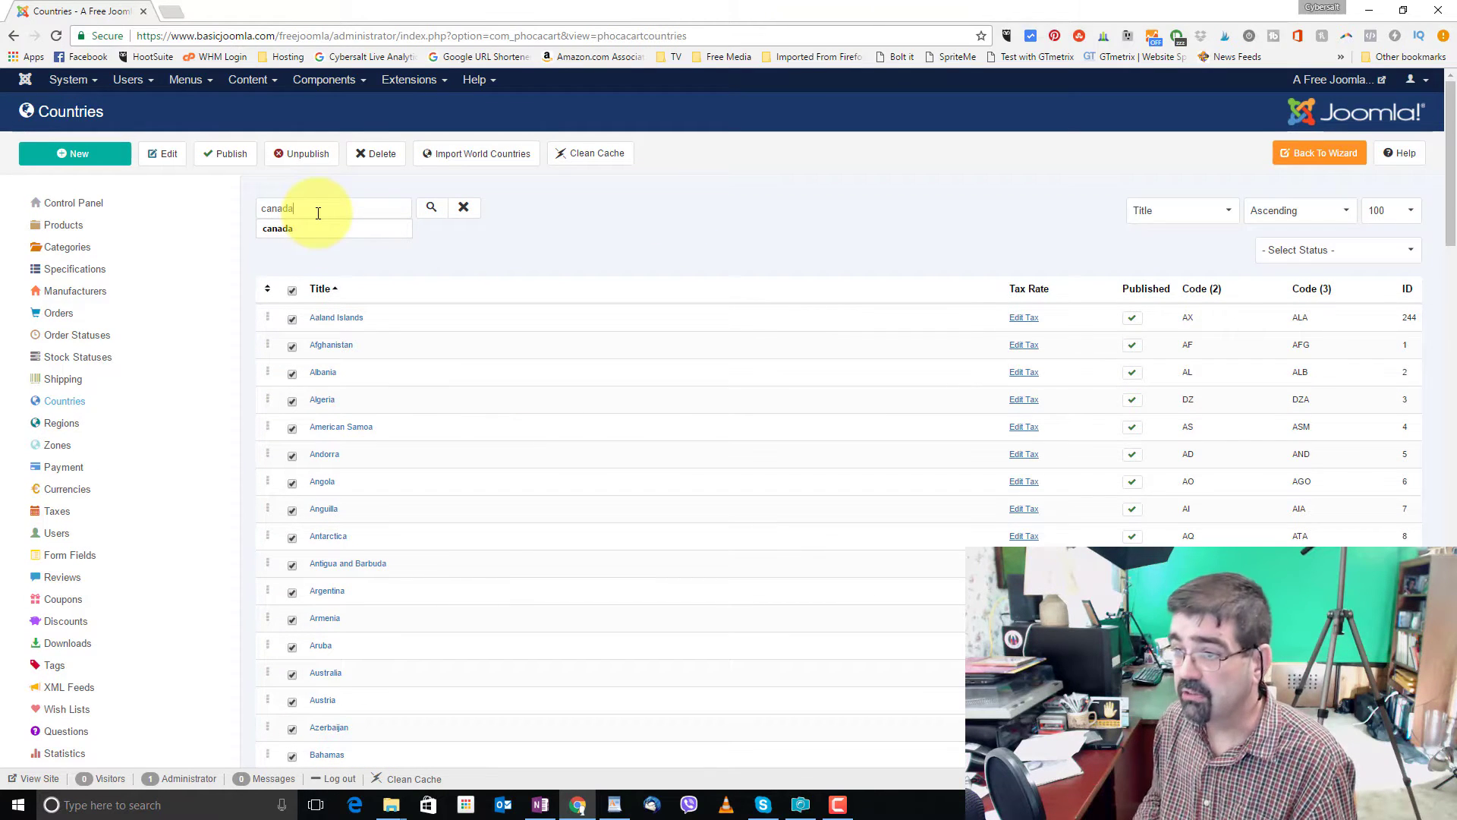
type("anada")
key("Return")
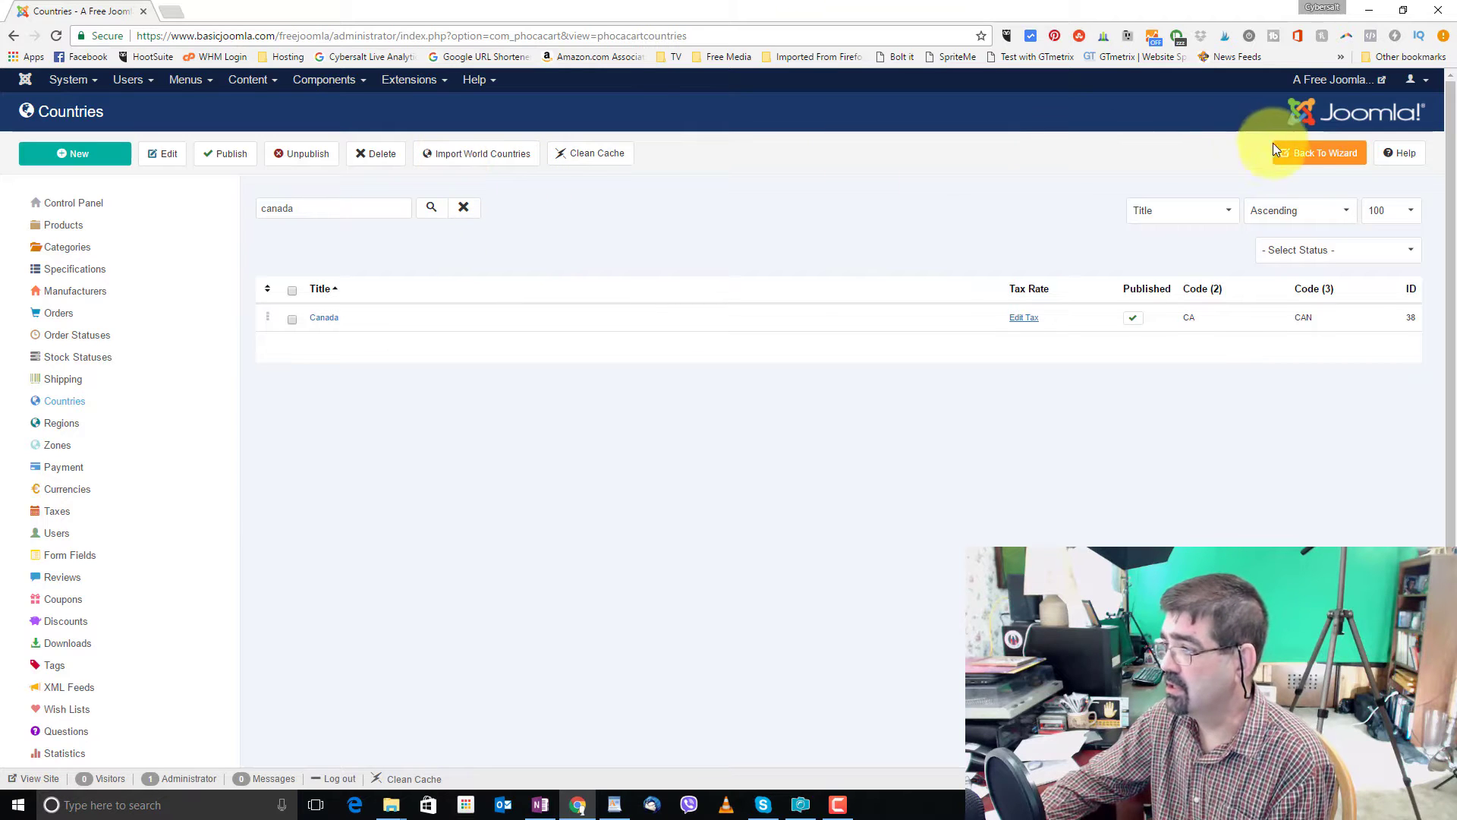
Step: Return to the setup wizard, open the region list and import the regions
left_click(1323, 153)
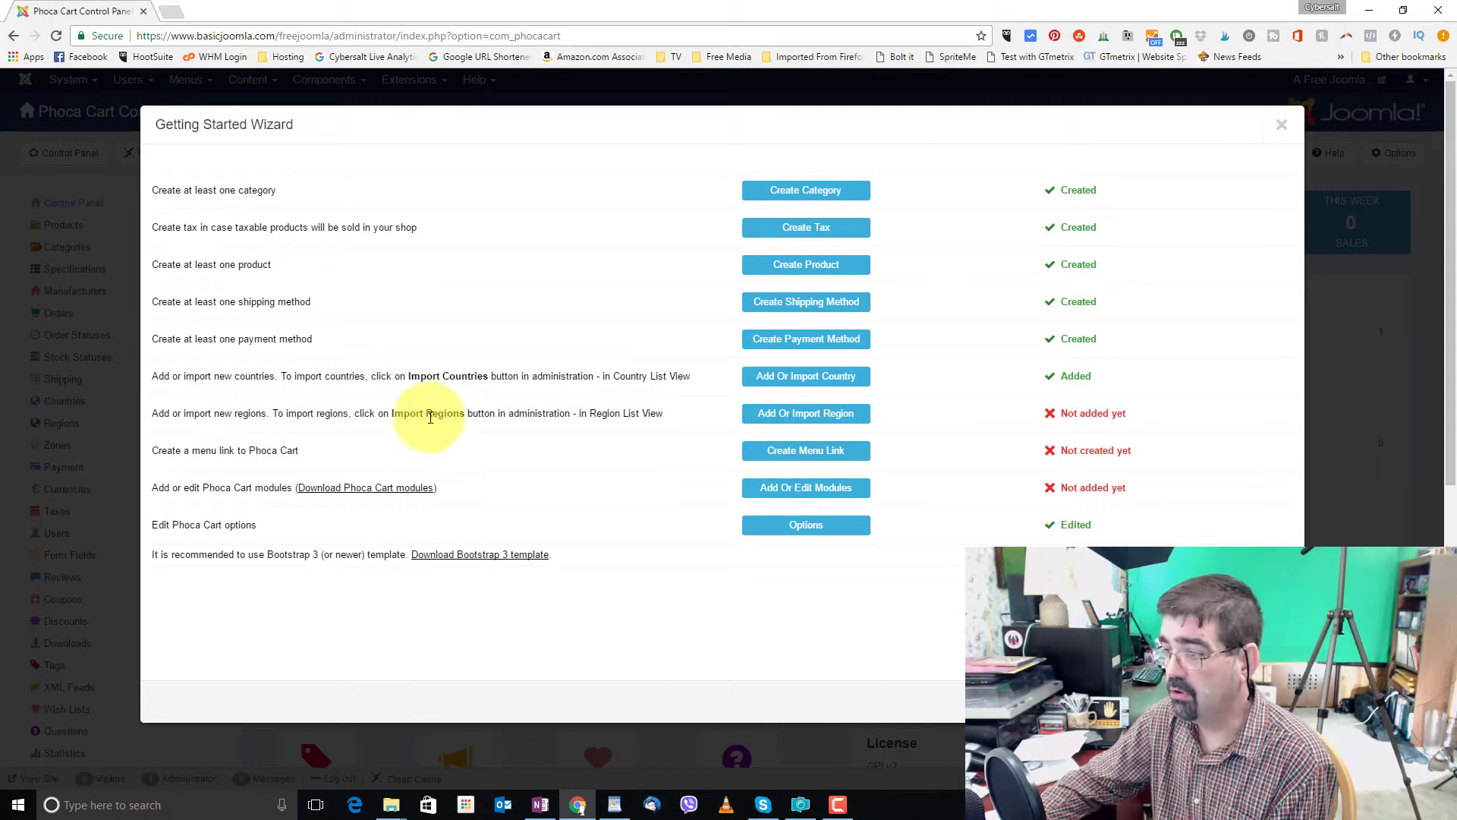
left_click(845, 413)
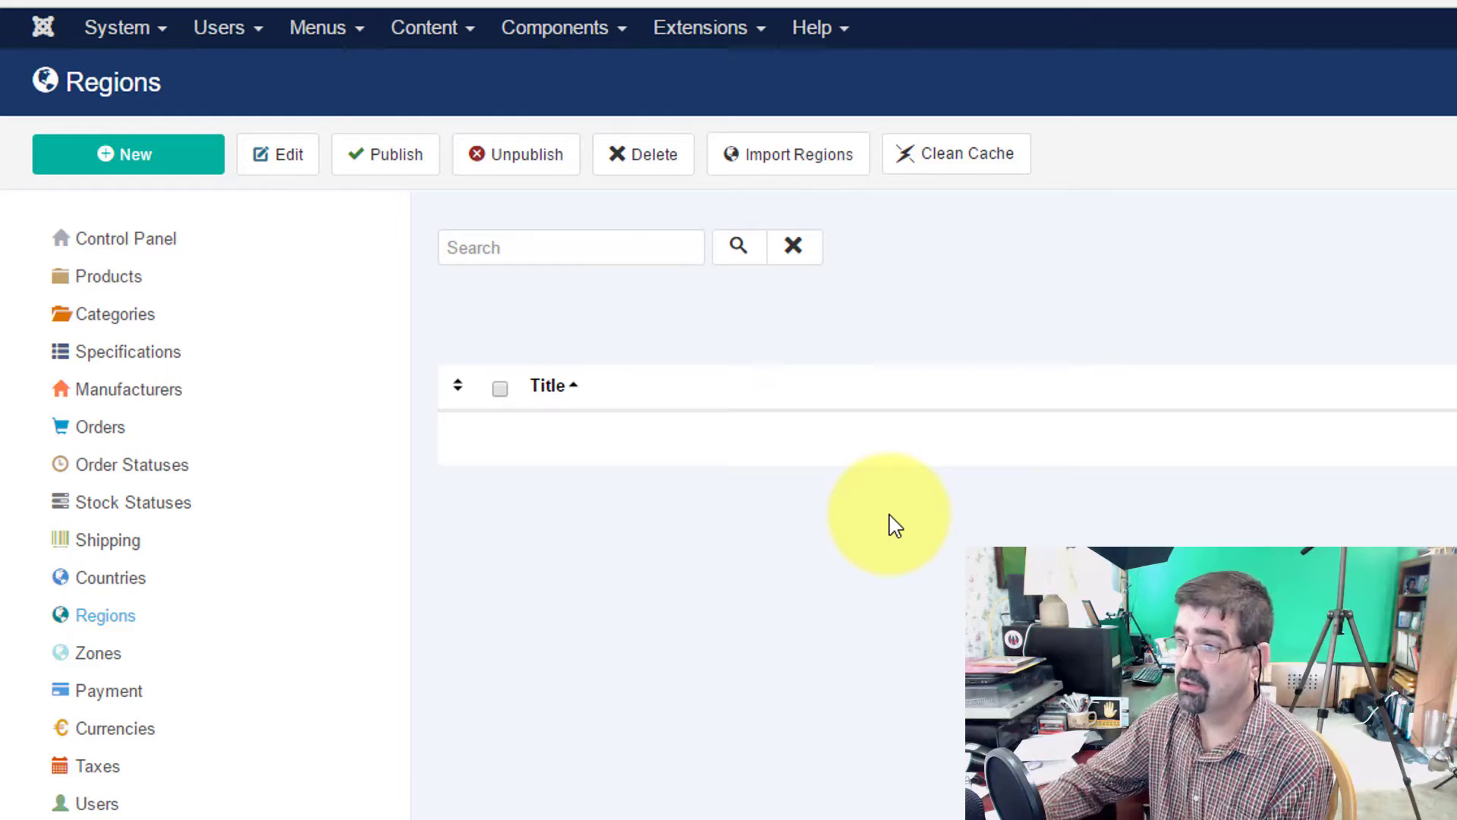
left_click(789, 155)
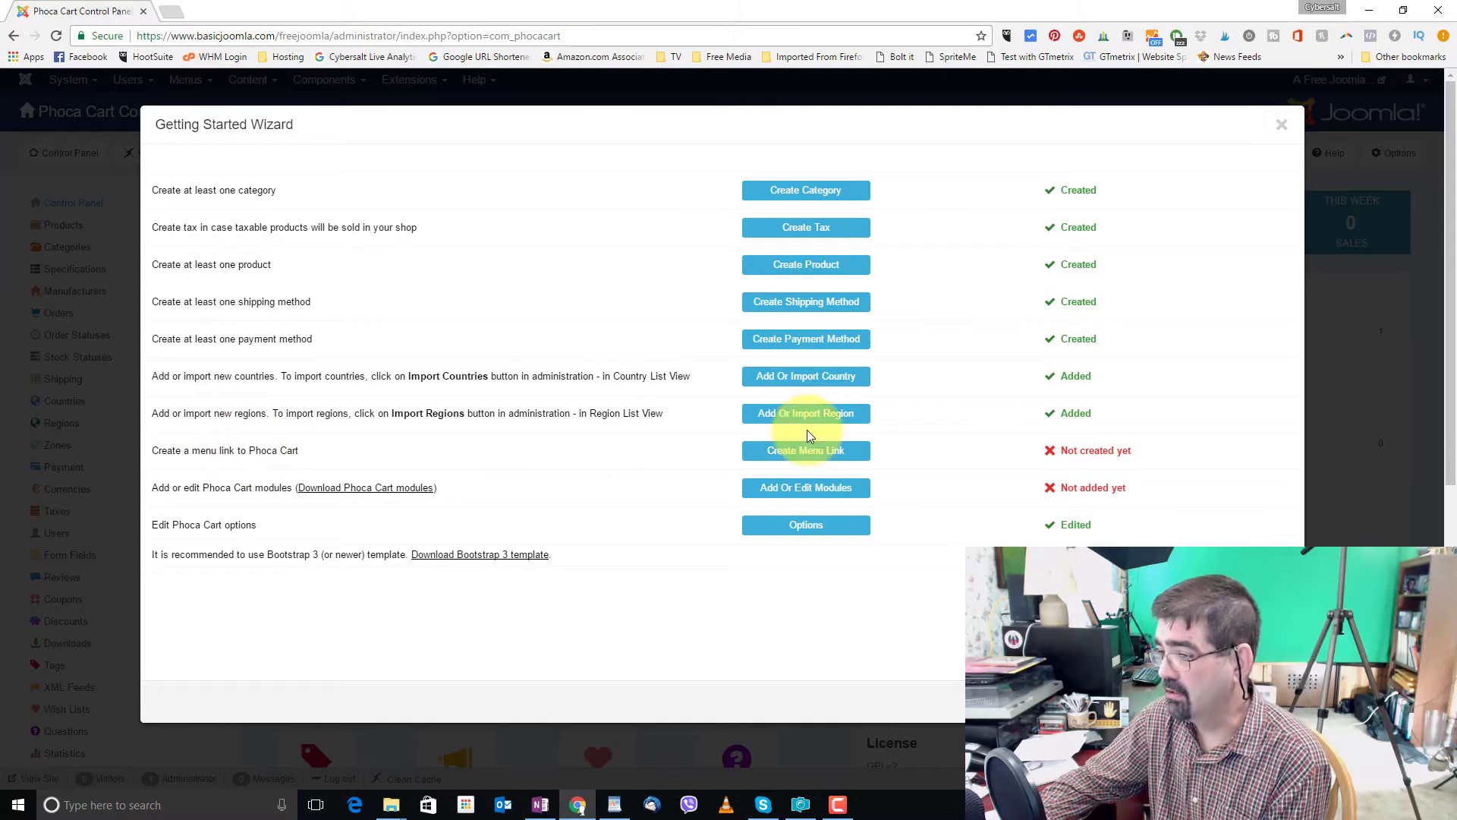
Step: Start a new menu item from the wizard's menu link entry and title it Dog Store
left_click(798, 451)
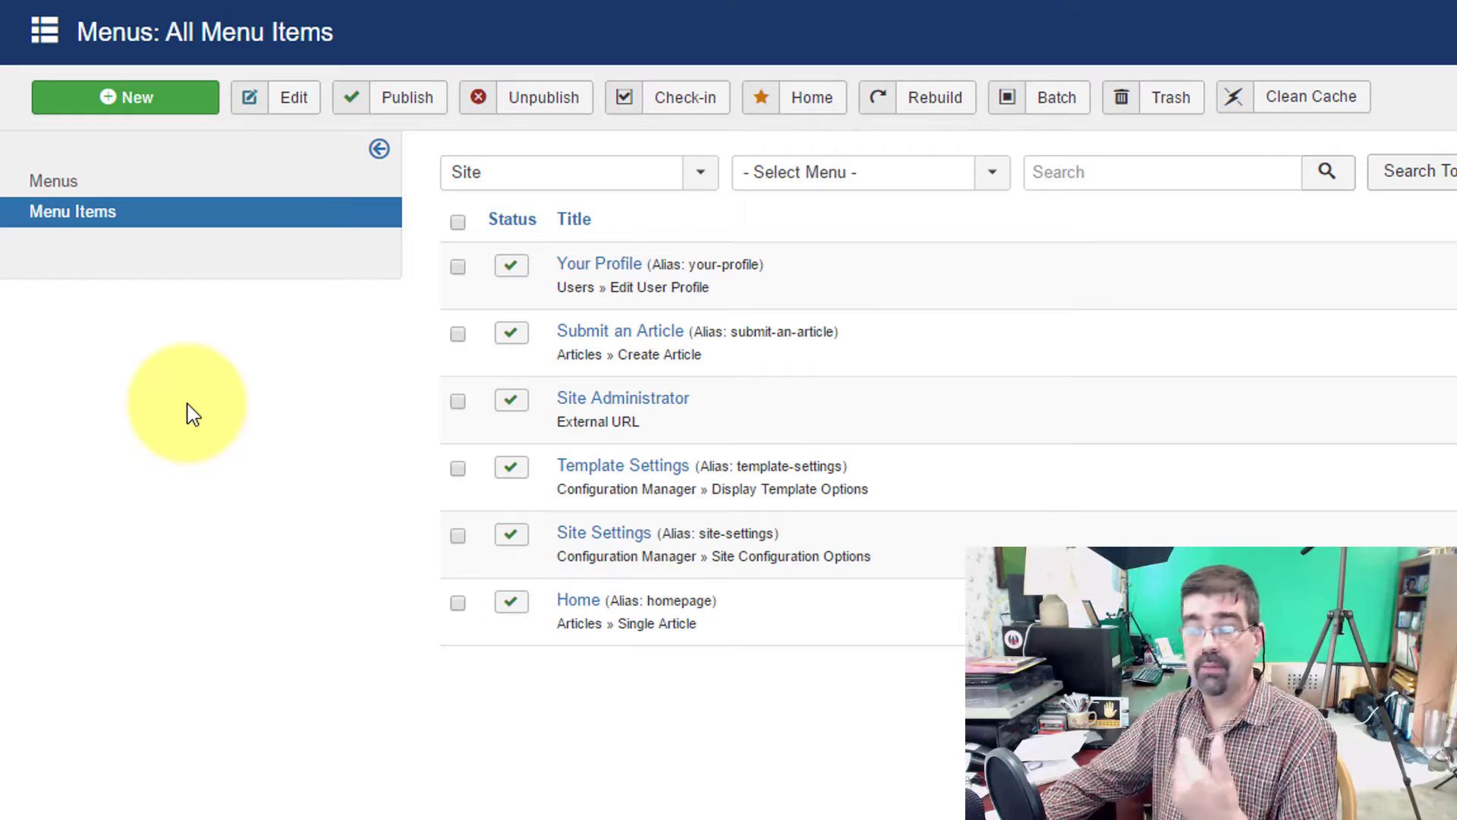
left_click(118, 114)
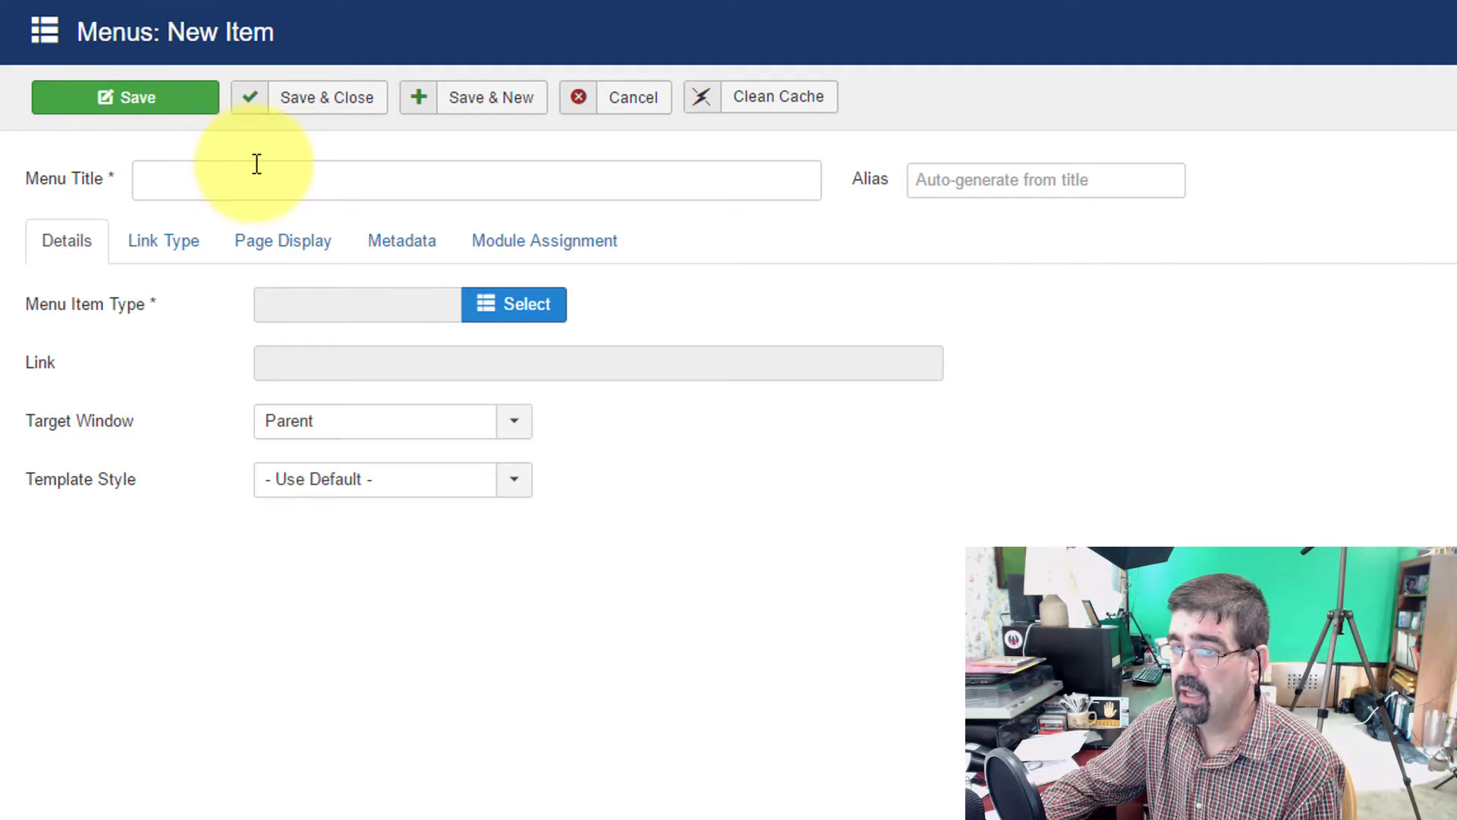
left_click(288, 182)
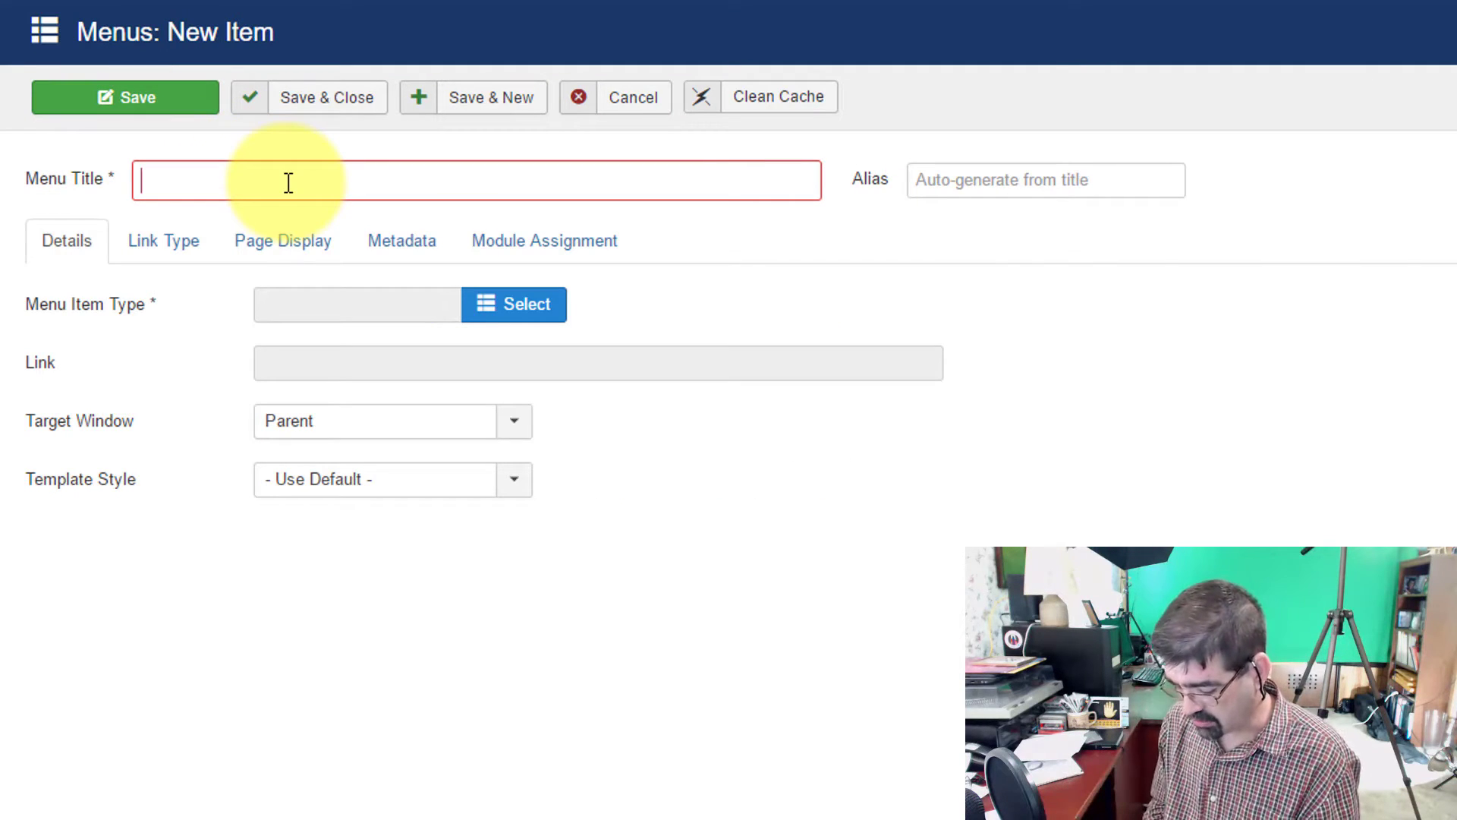
type("Dog Store")
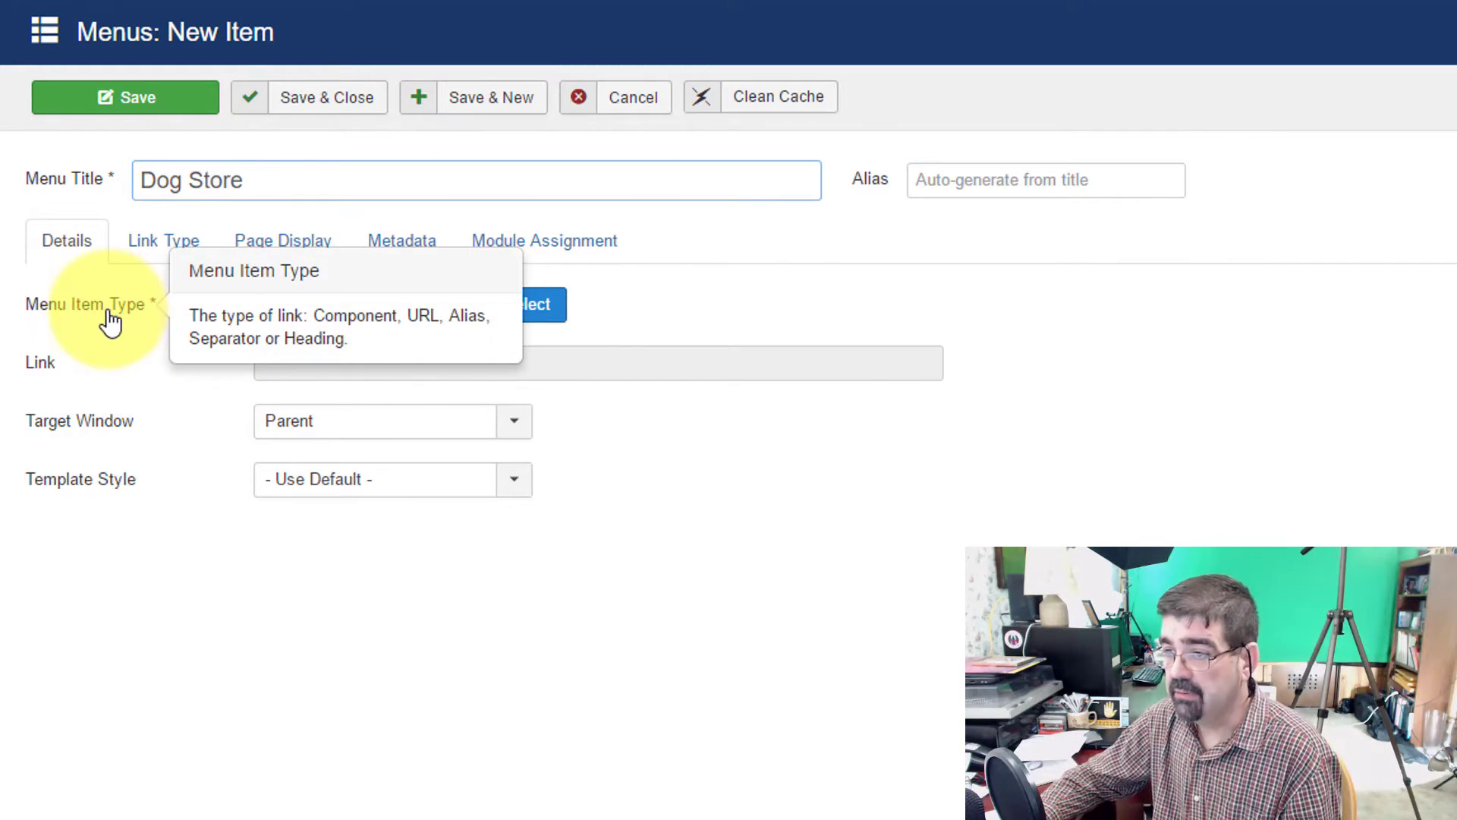
Step: Set the menu item's type to Phoca Cart Categories View (Category list layout) and assign it to the Main Menu
left_click(552, 308)
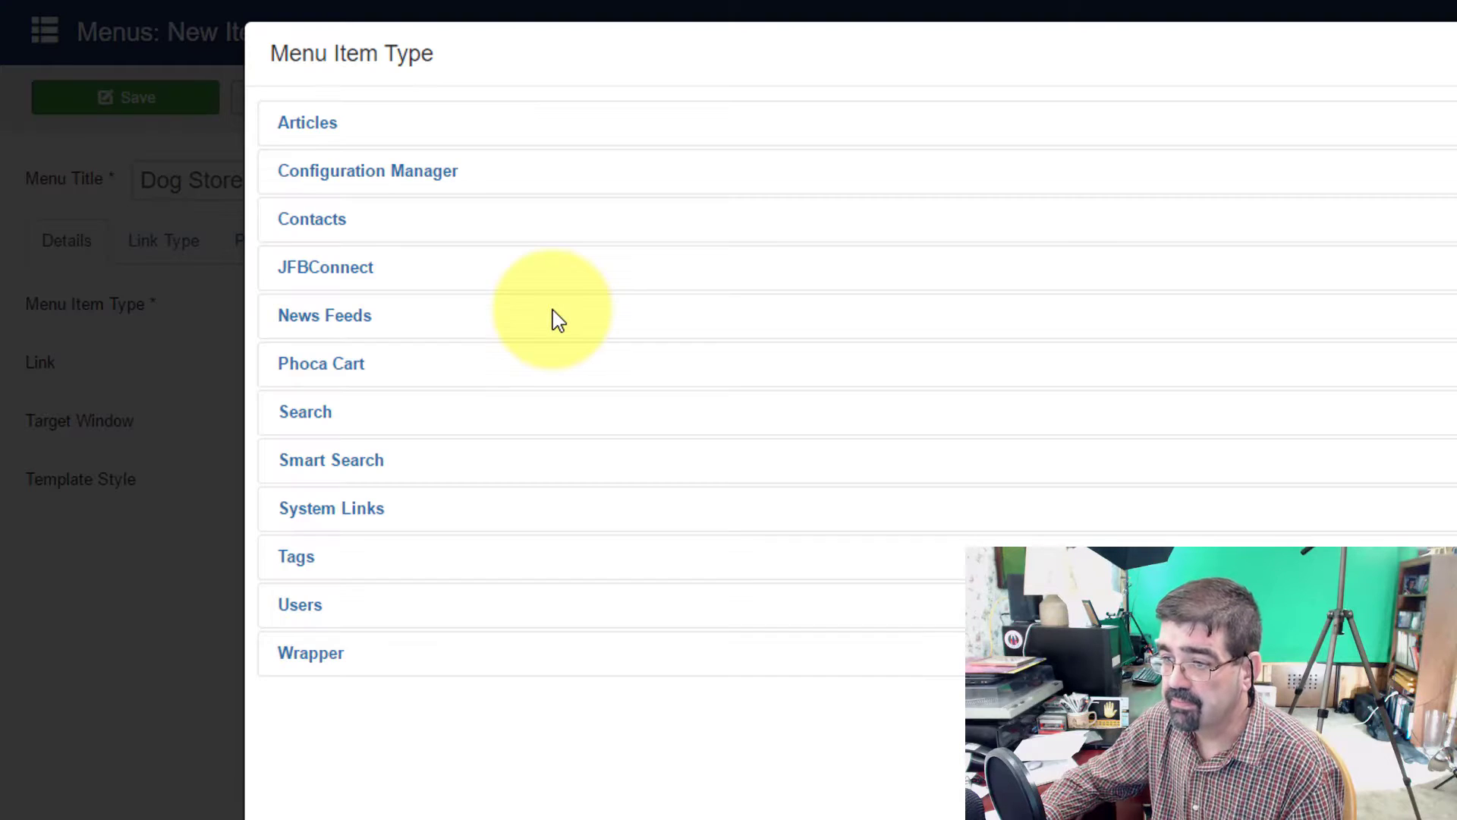
left_click(349, 371)
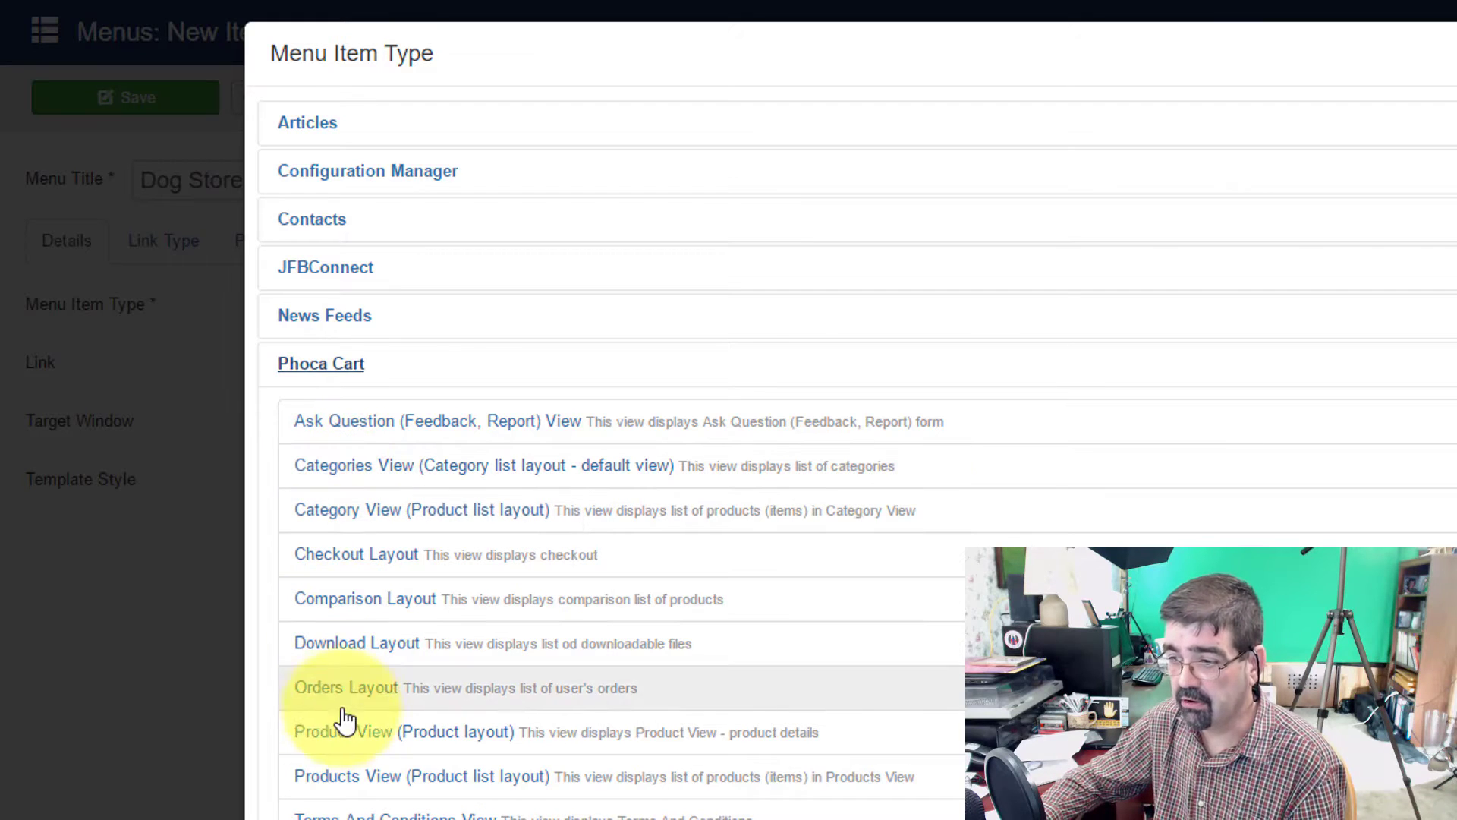
left_click(340, 471)
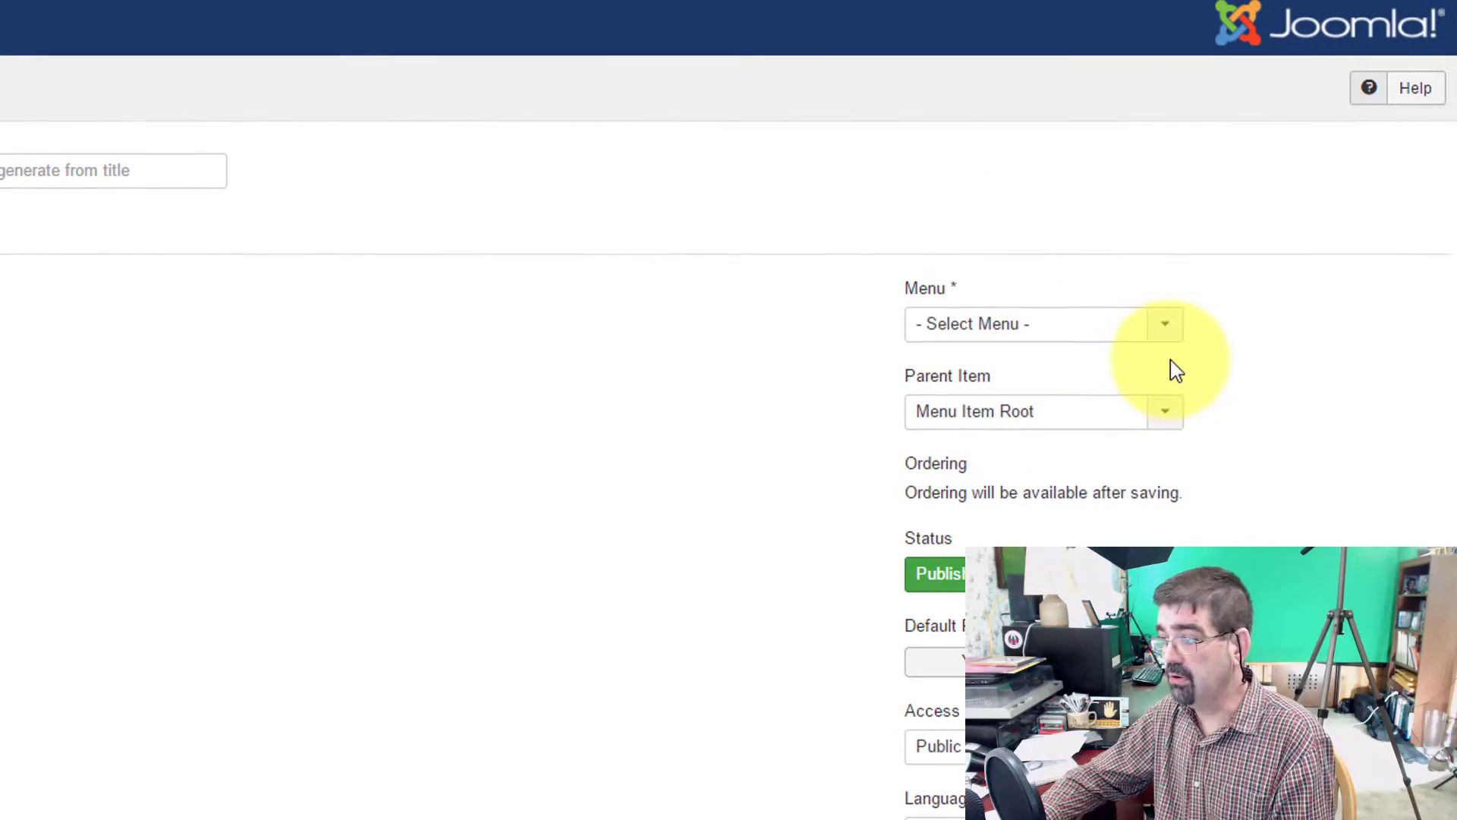
left_click(961, 334)
left_click(983, 391)
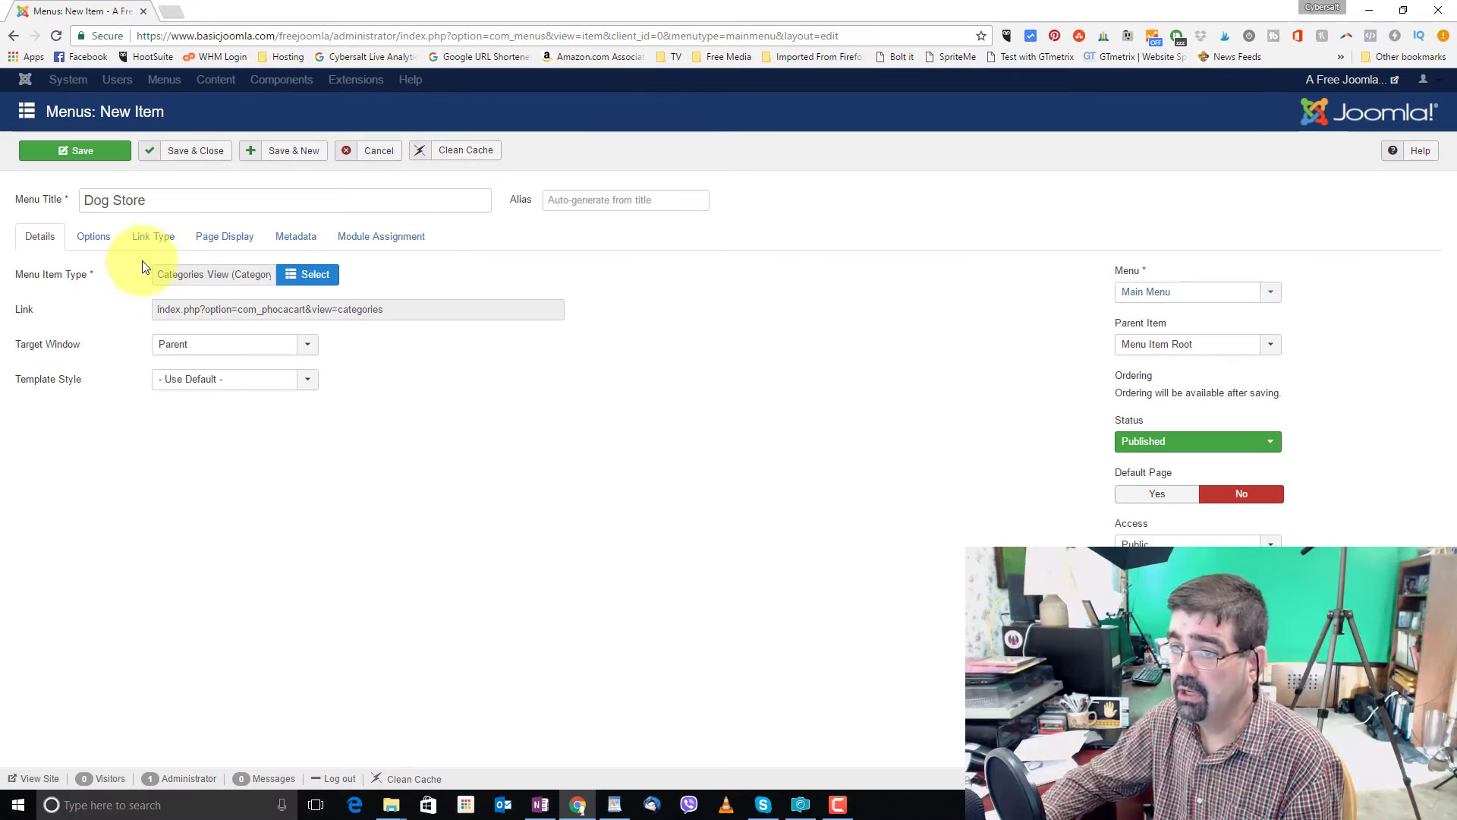
Step: Review the Dog Store item's options, link type, page display, metadata and module assignment, and save and close it
left_click(94, 236)
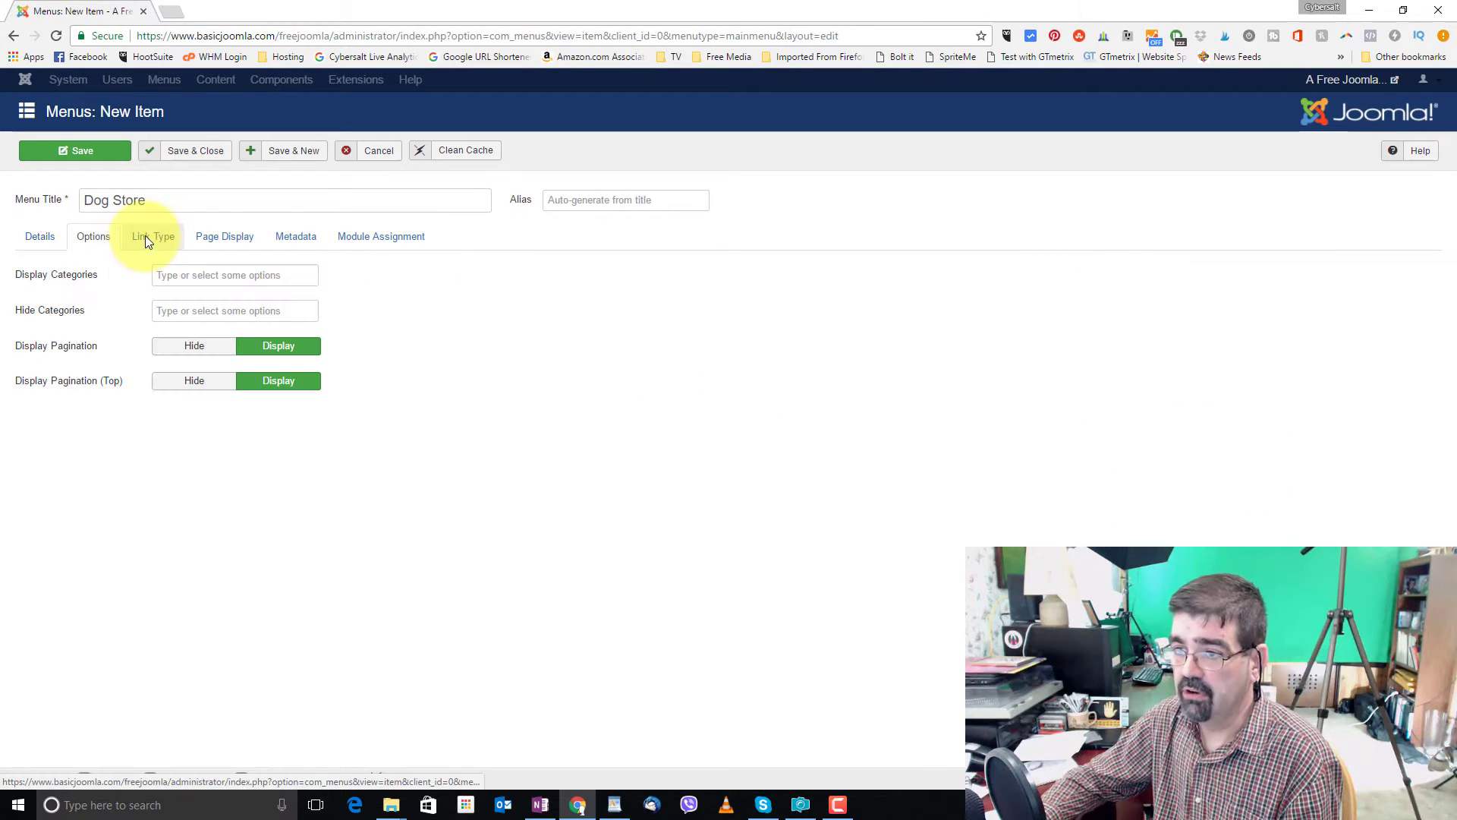
left_click(153, 236)
left_click(225, 236)
left_click(300, 250)
left_click(374, 243)
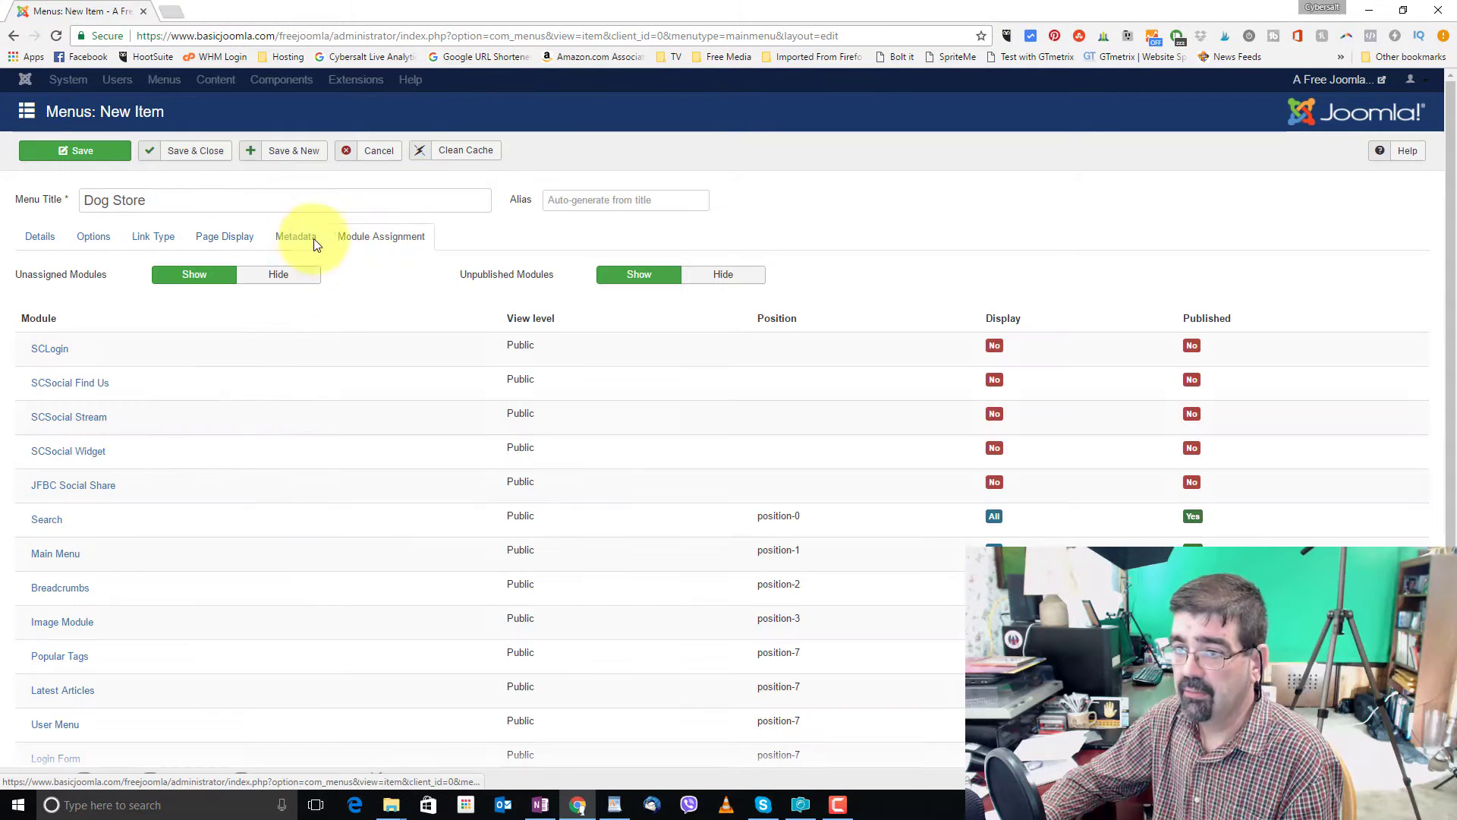
left_click(34, 237)
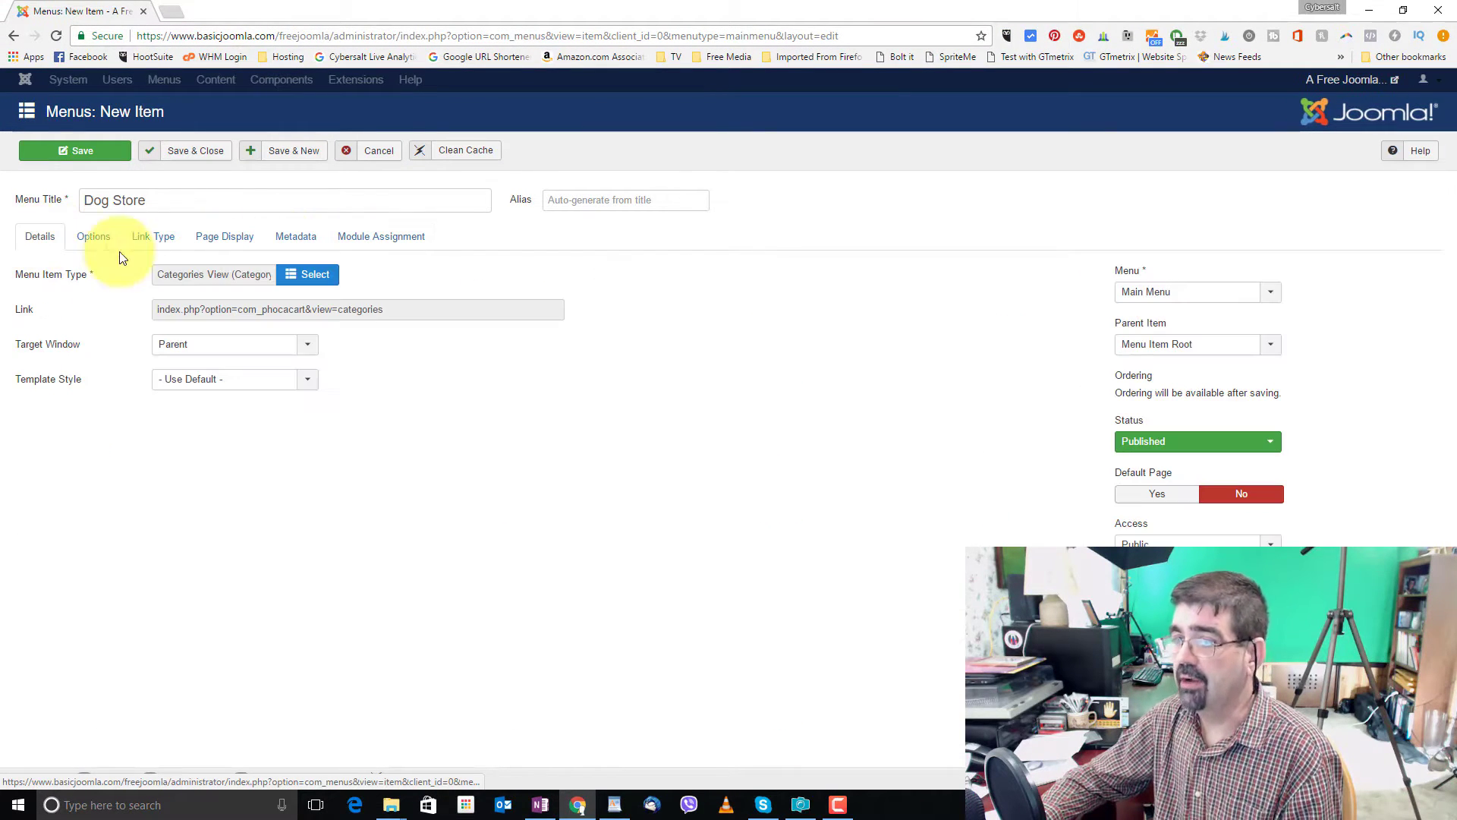
left_click(184, 159)
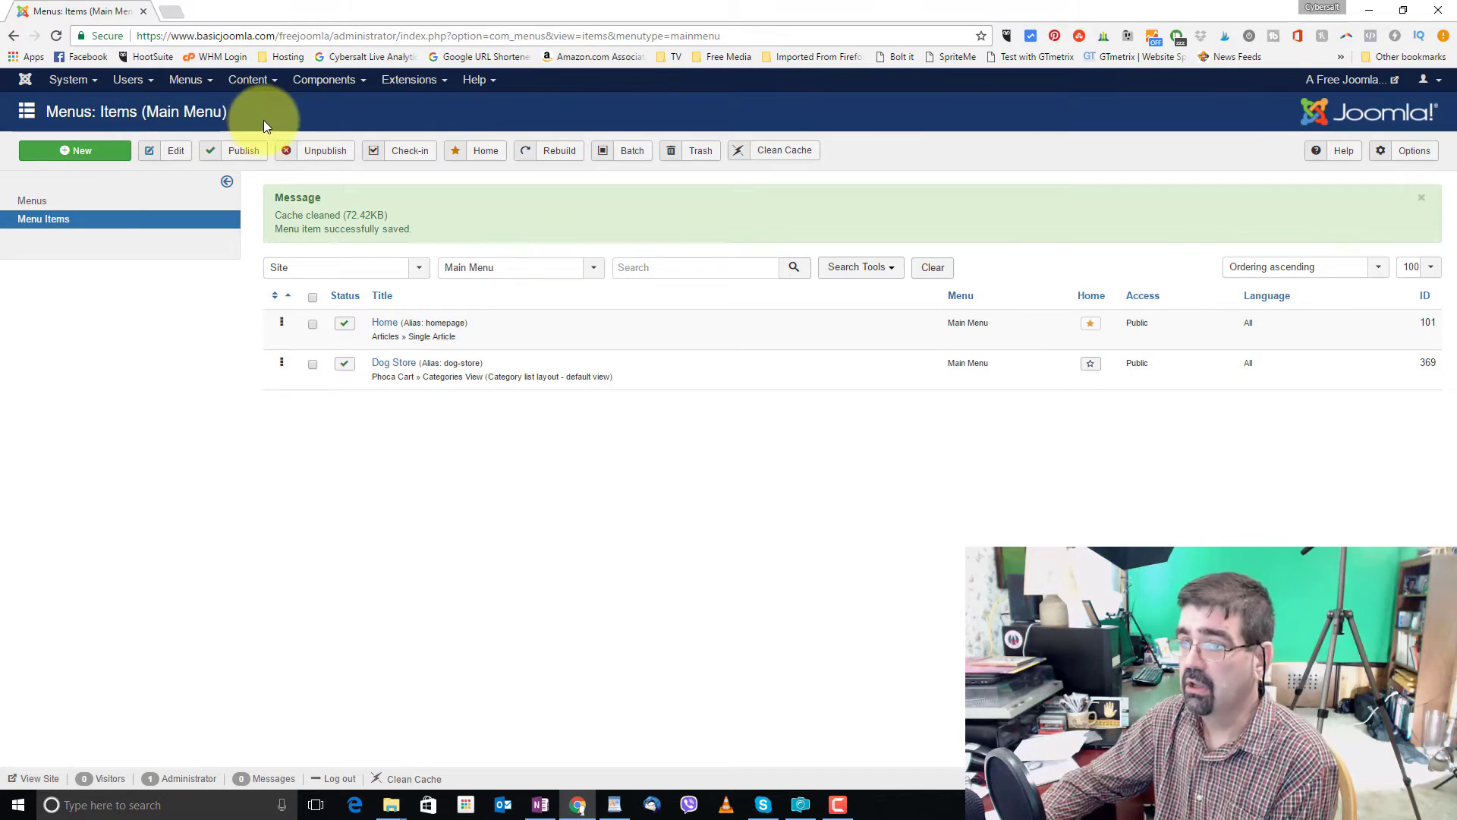
Step: Return to the setup wizard, follow its modules download link and save pkg_phocacart_modules_v3.0.0.zip to the phoca extensions folder
left_click(322, 89)
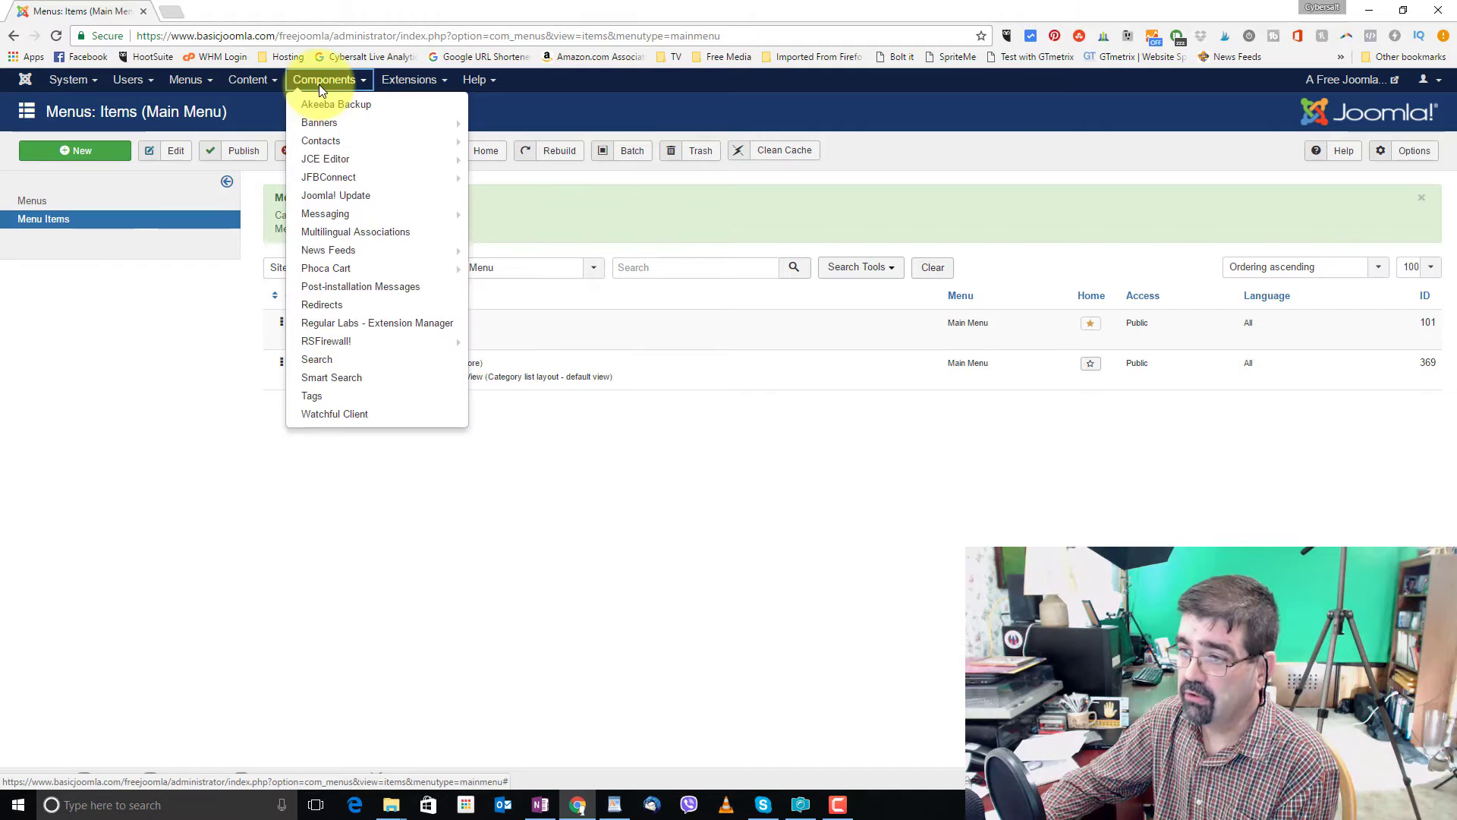
left_click(328, 272)
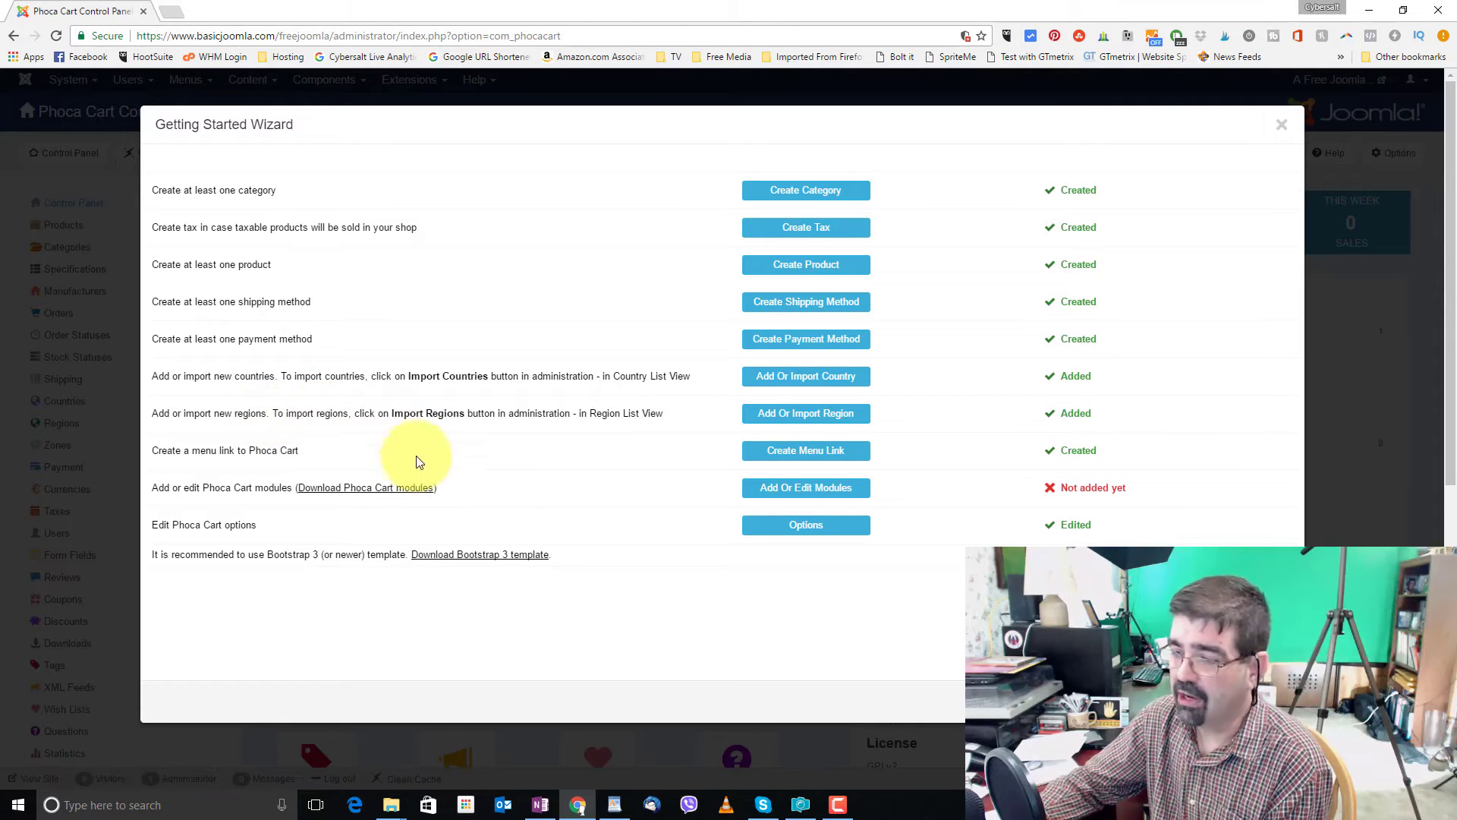
right_click(386, 494)
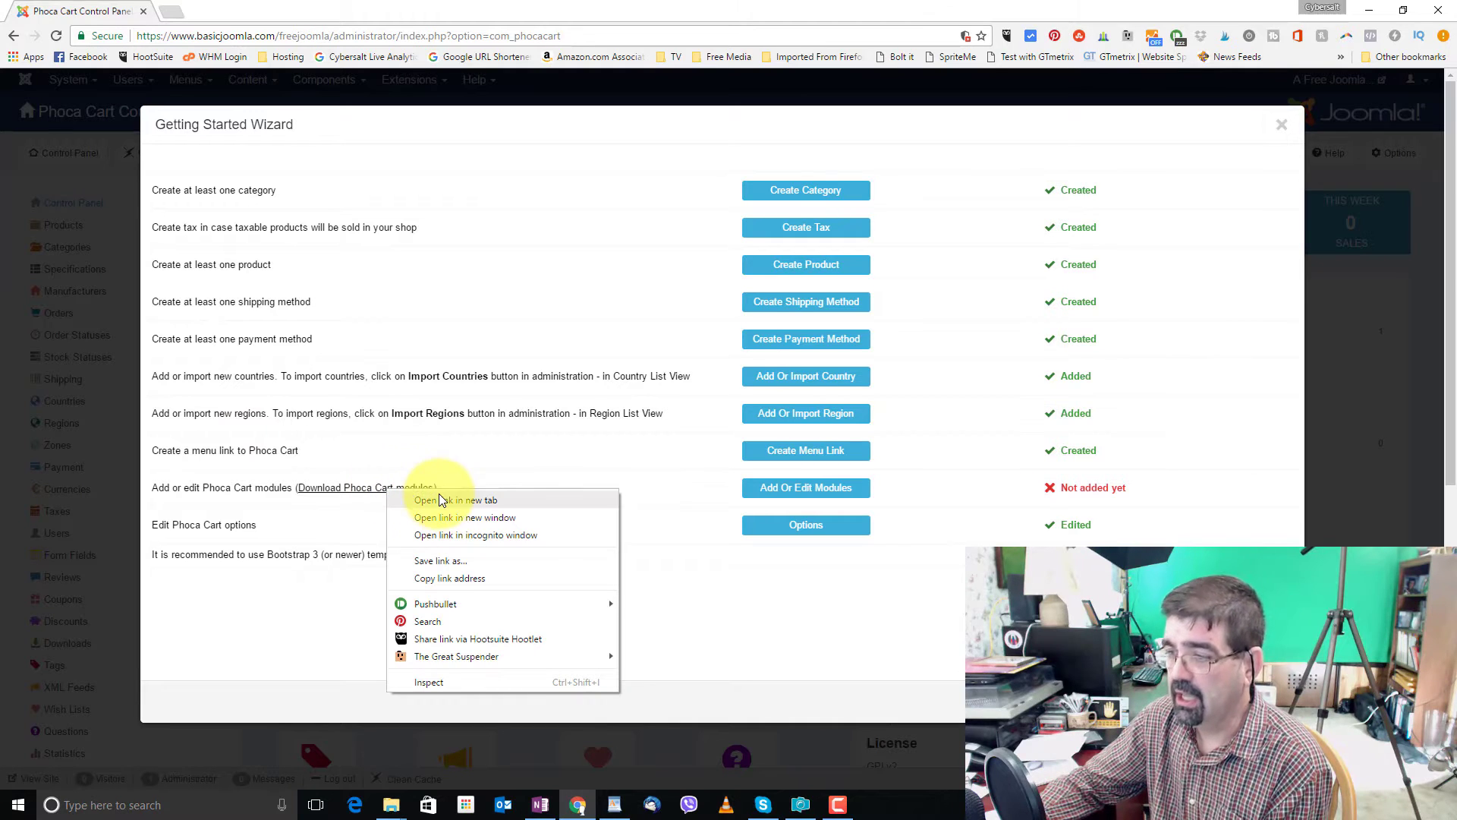
left_click(438, 500)
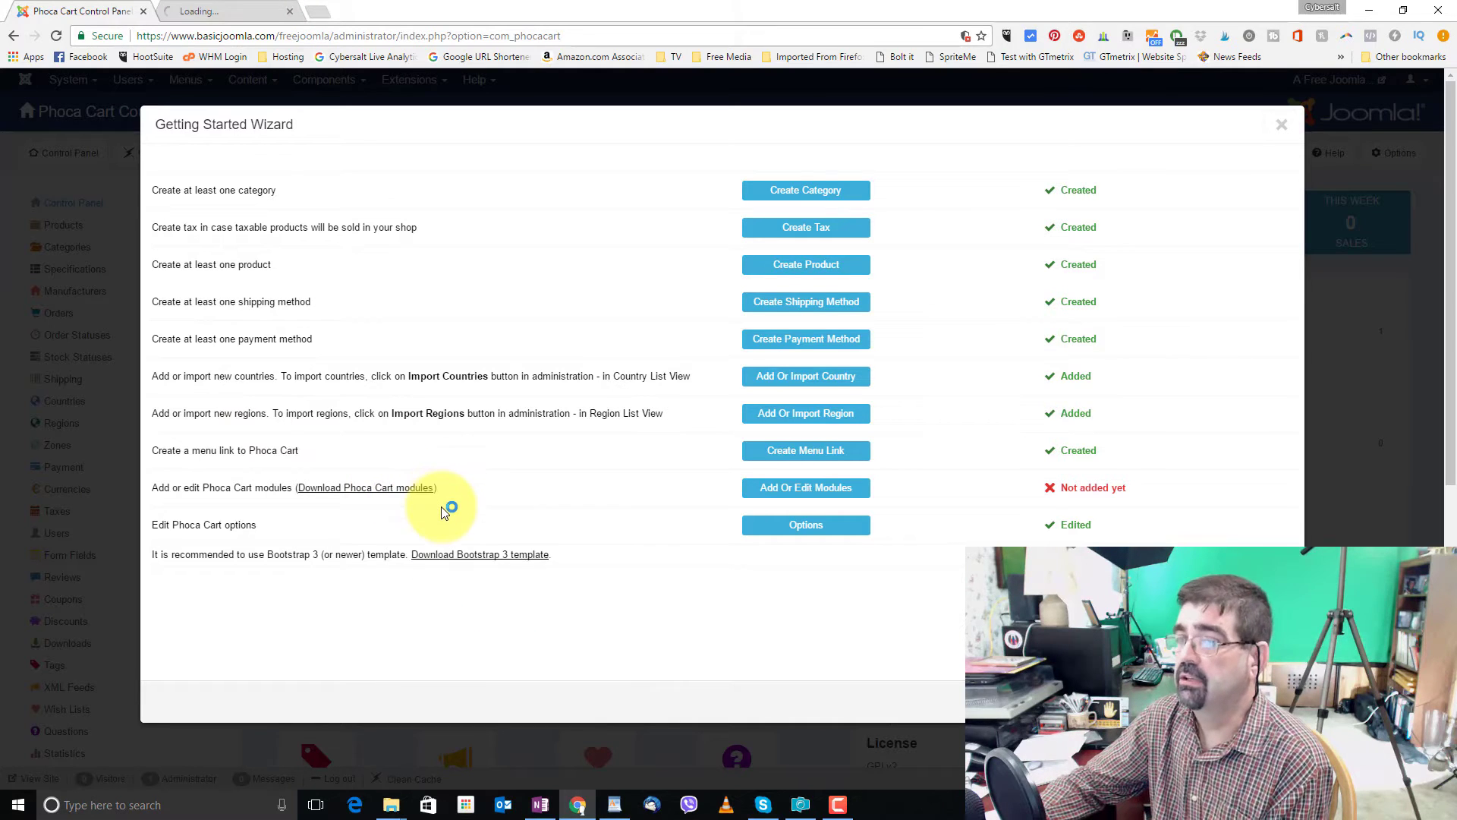
left_click(198, 12)
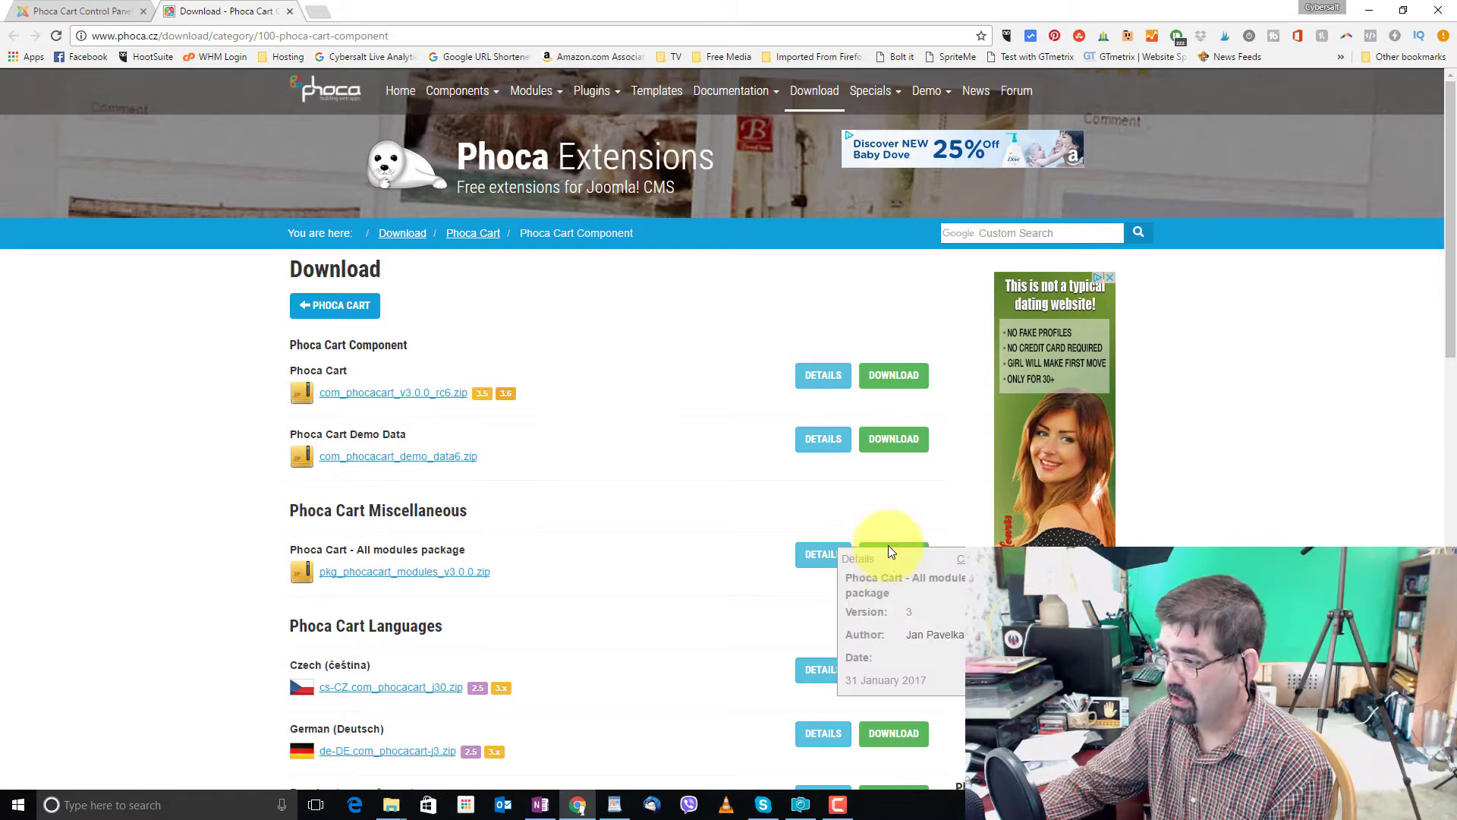
left_click(914, 553)
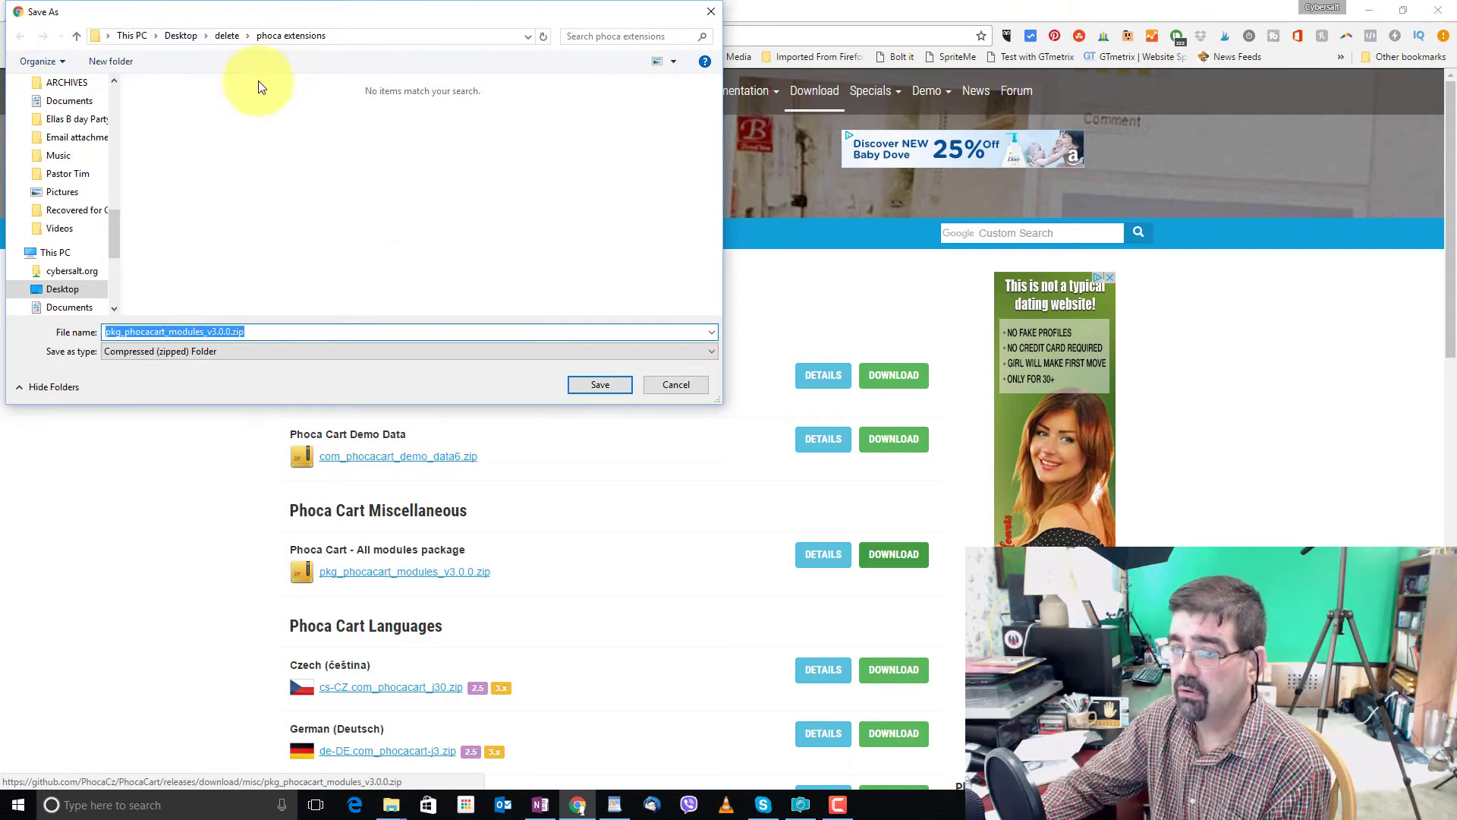
left_click(596, 392)
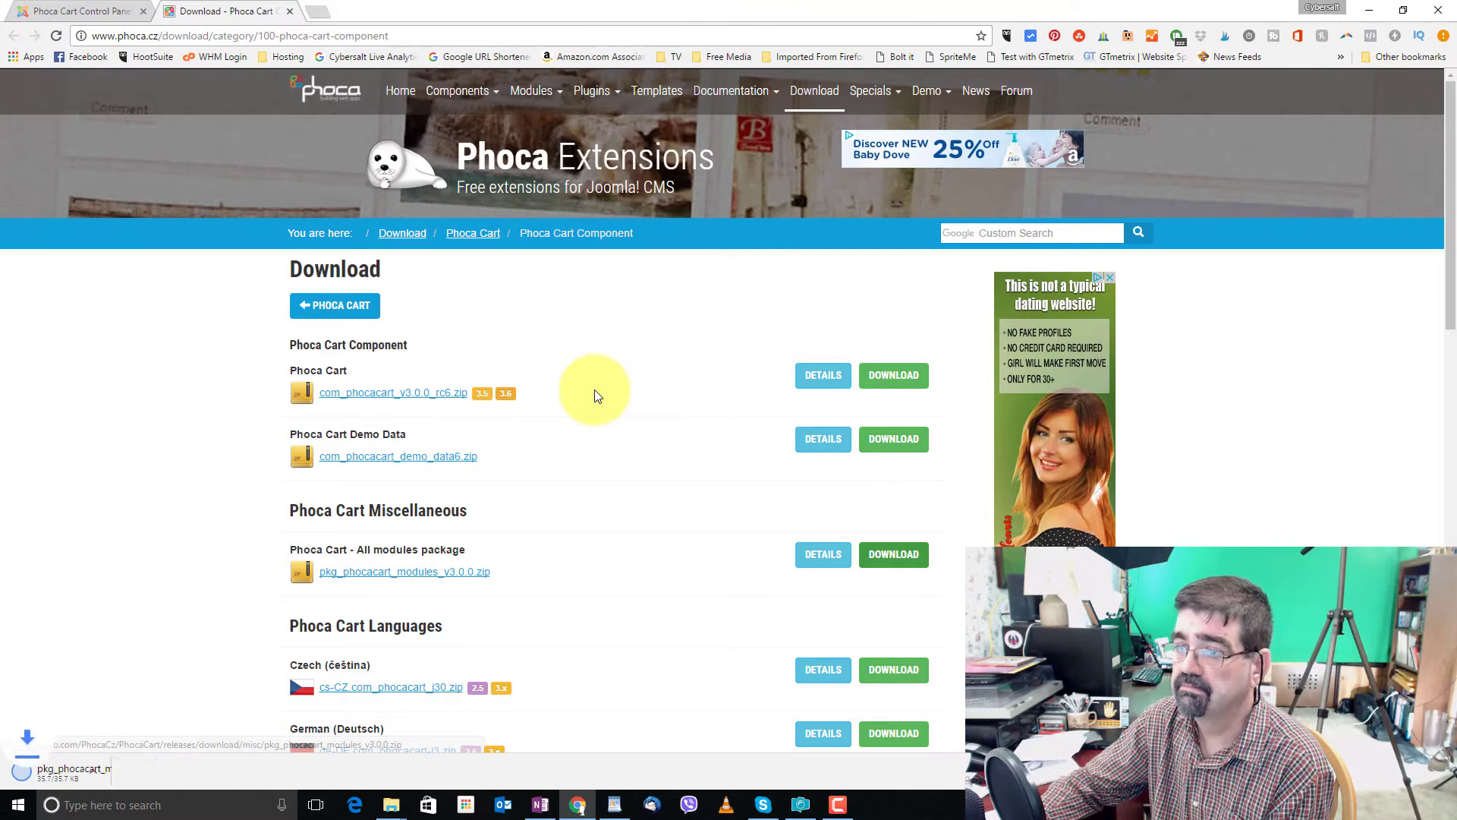
Step: Back in the Joomla administration, upload and install pkg_phocacart_modules_v3.0.0.zip from the phoca extensions folder
left_click(89, 12)
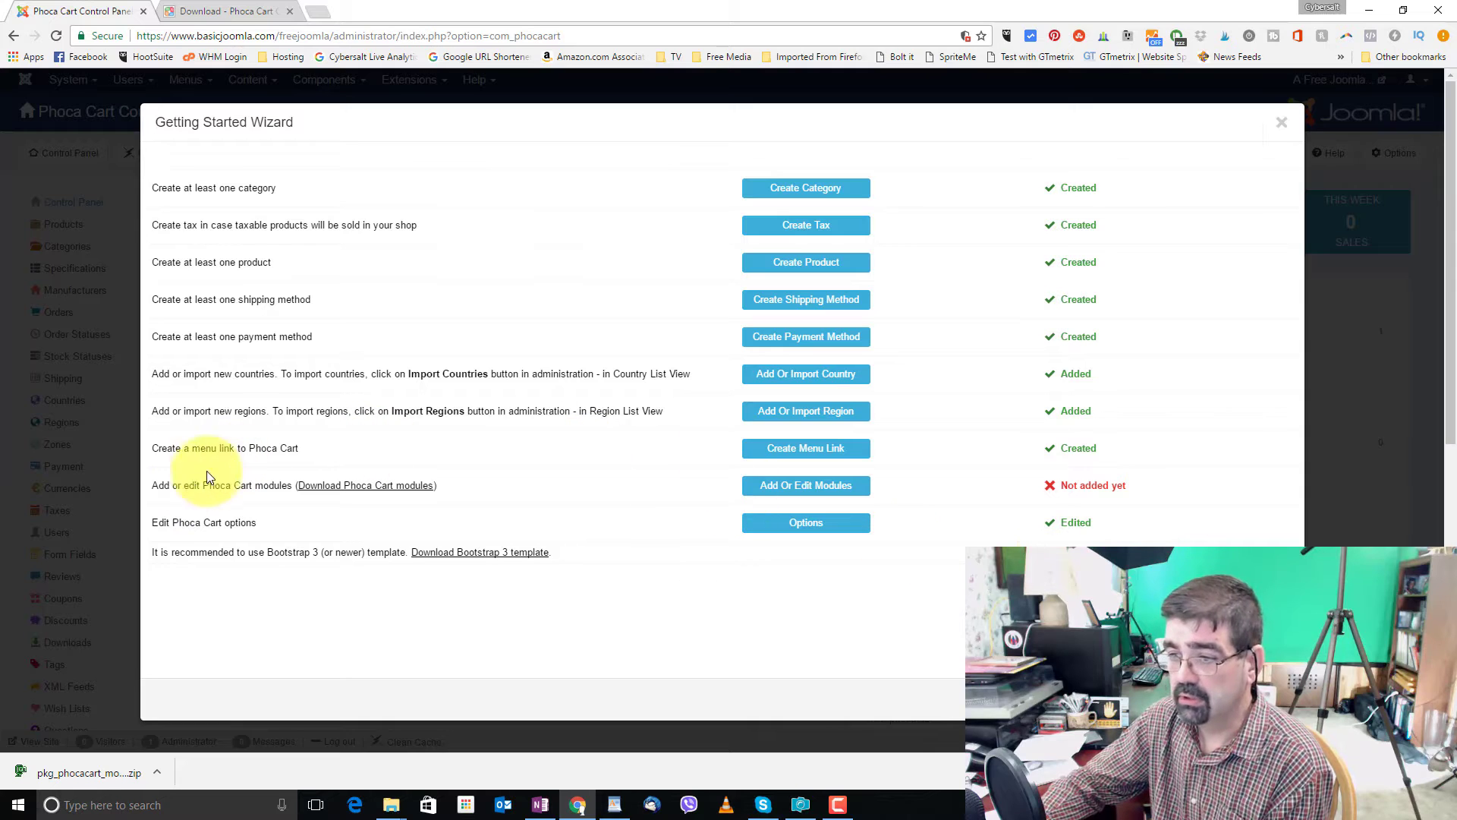
left_click(825, 497)
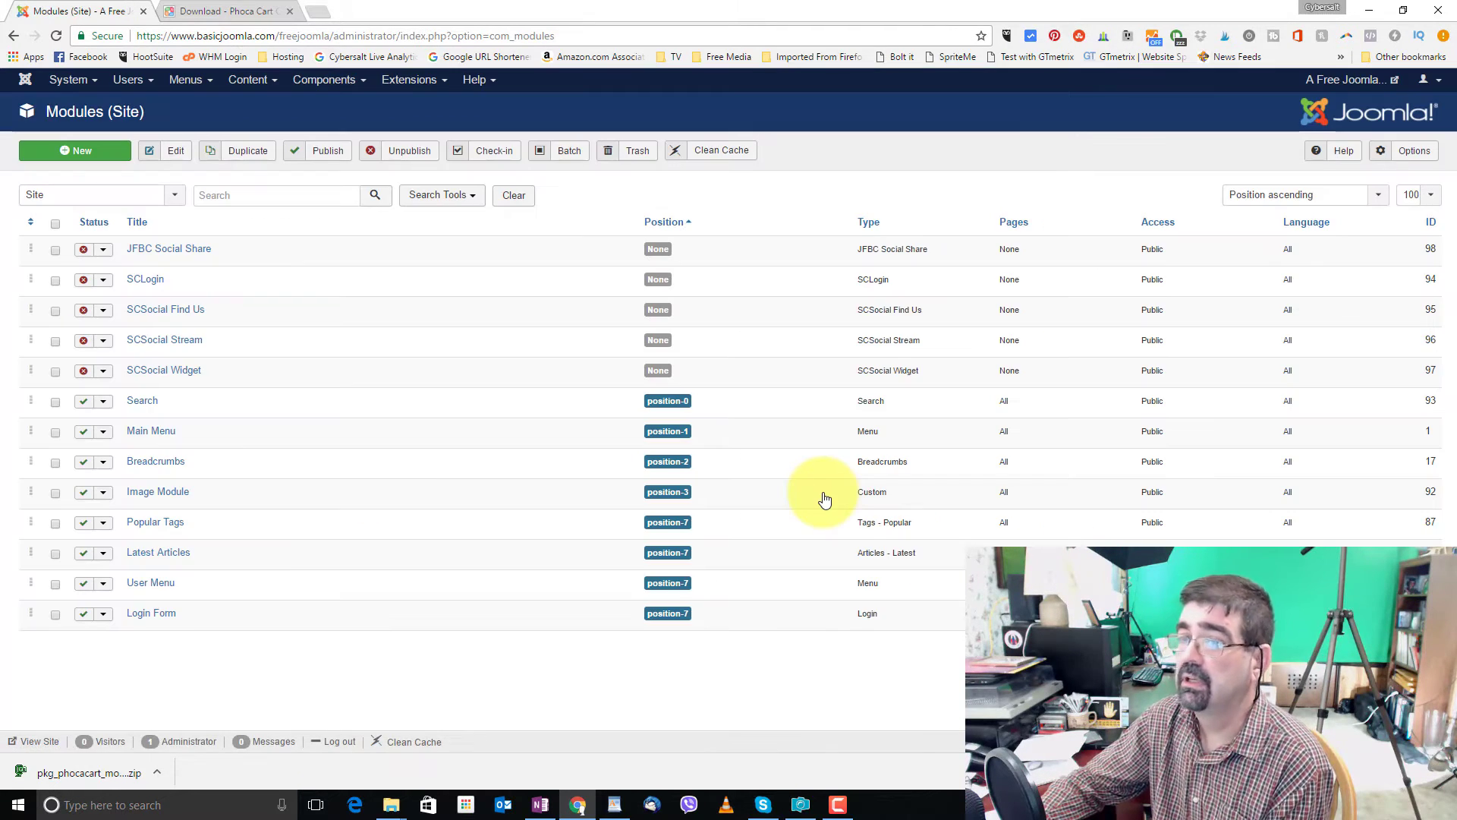
left_click(414, 79)
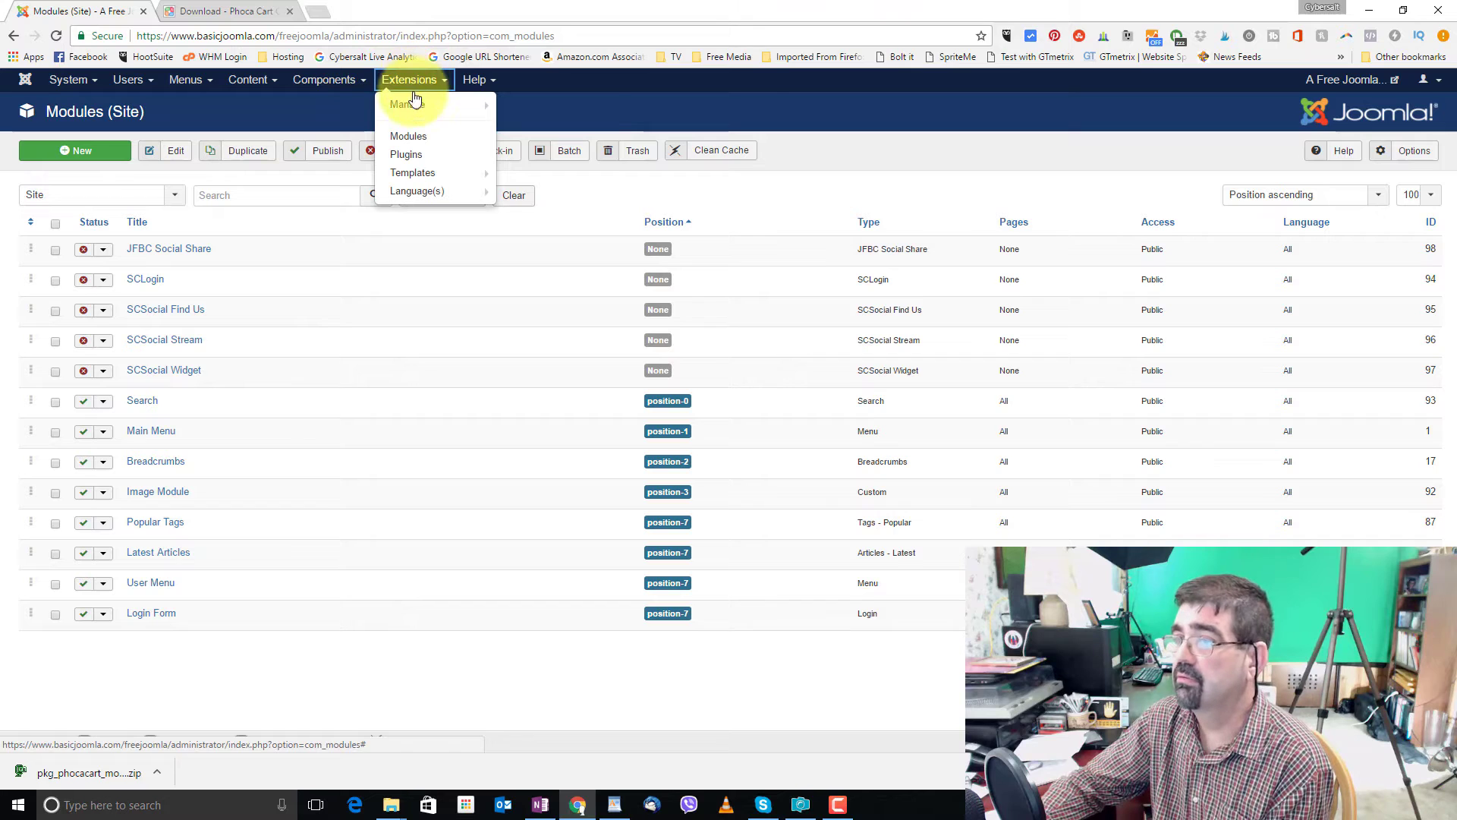
mouse_move(416, 107)
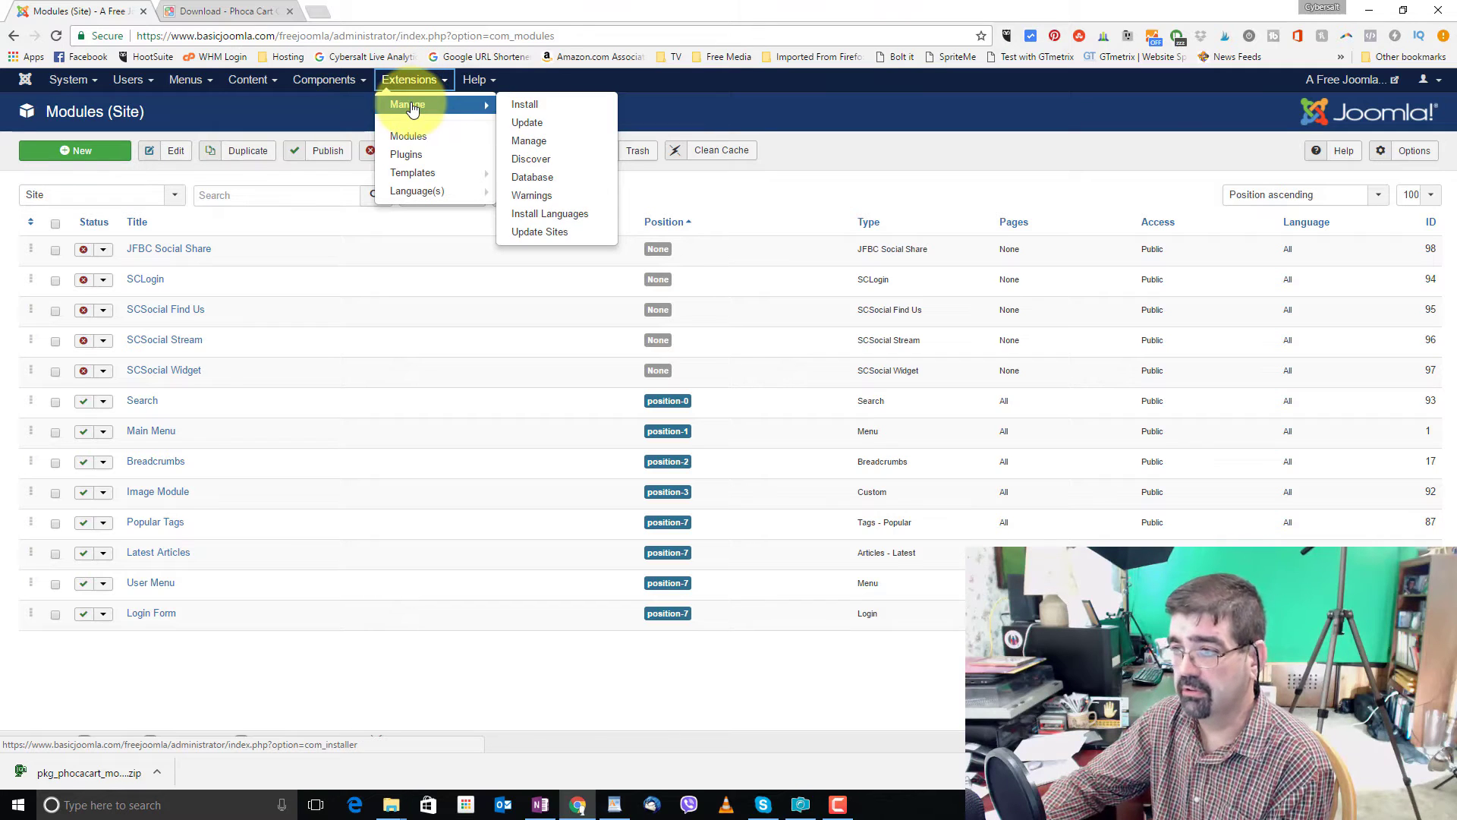
left_click(575, 107)
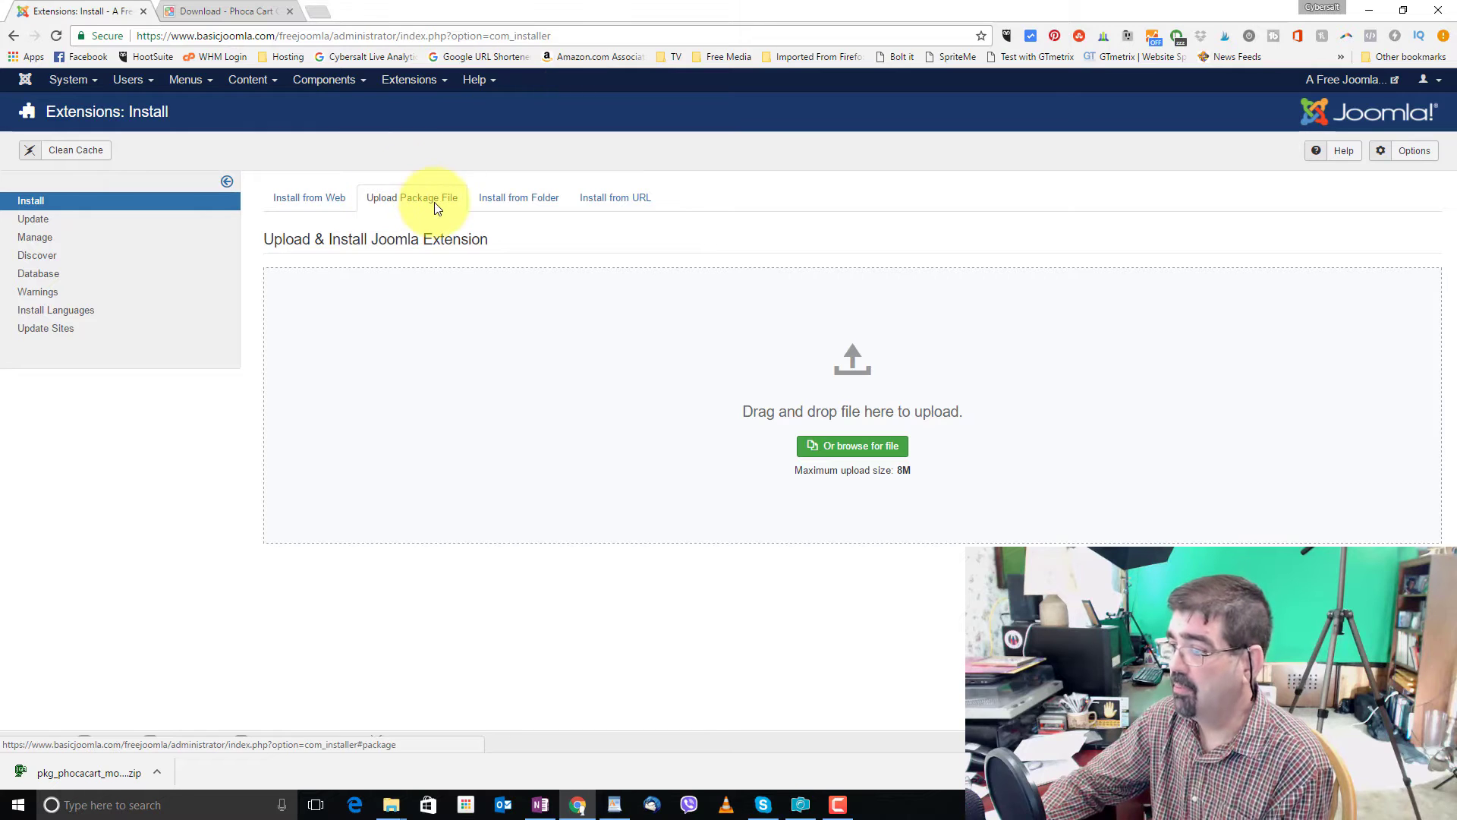
left_click(875, 453)
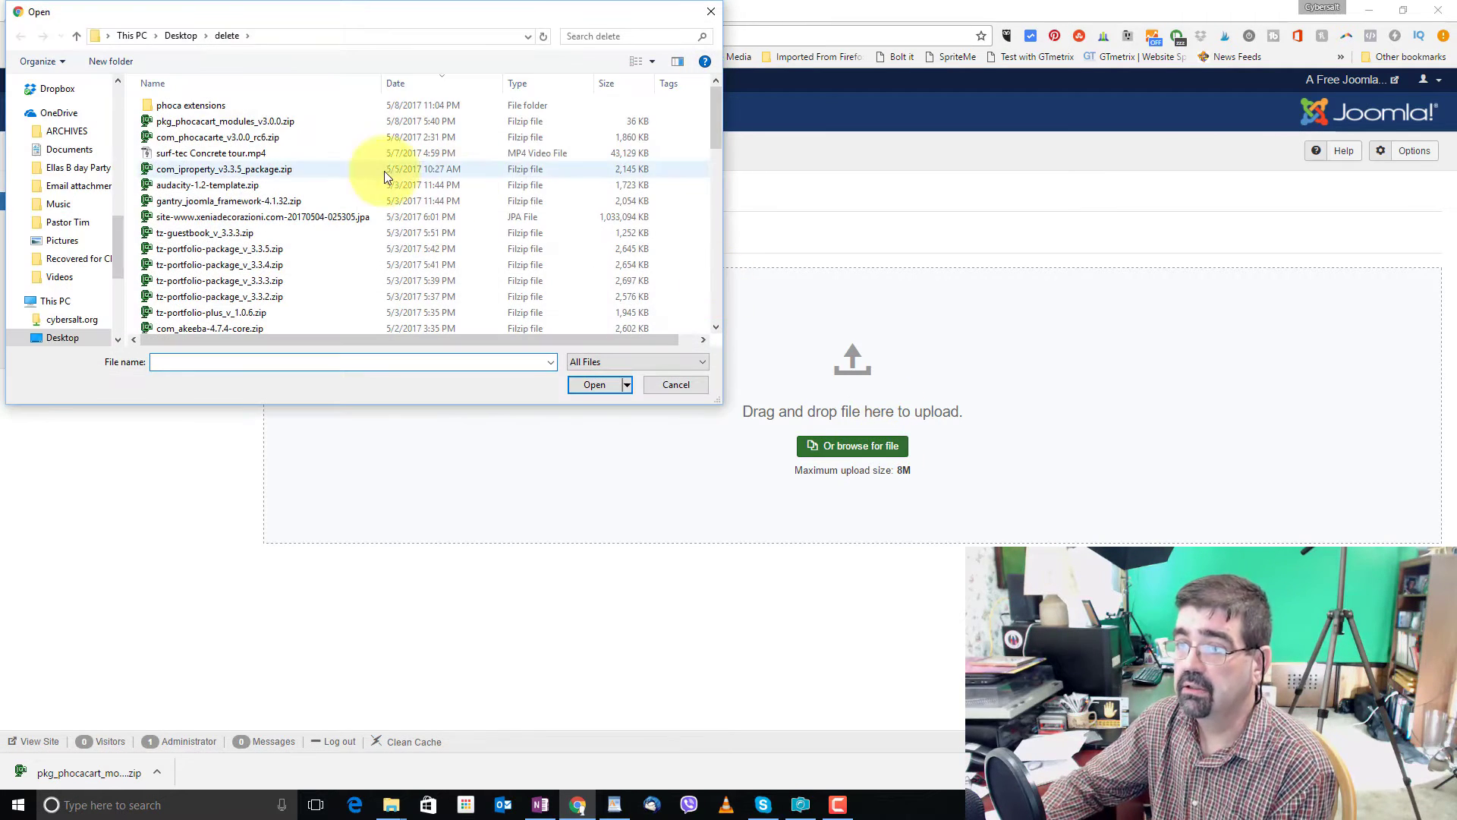
double_click(182, 106)
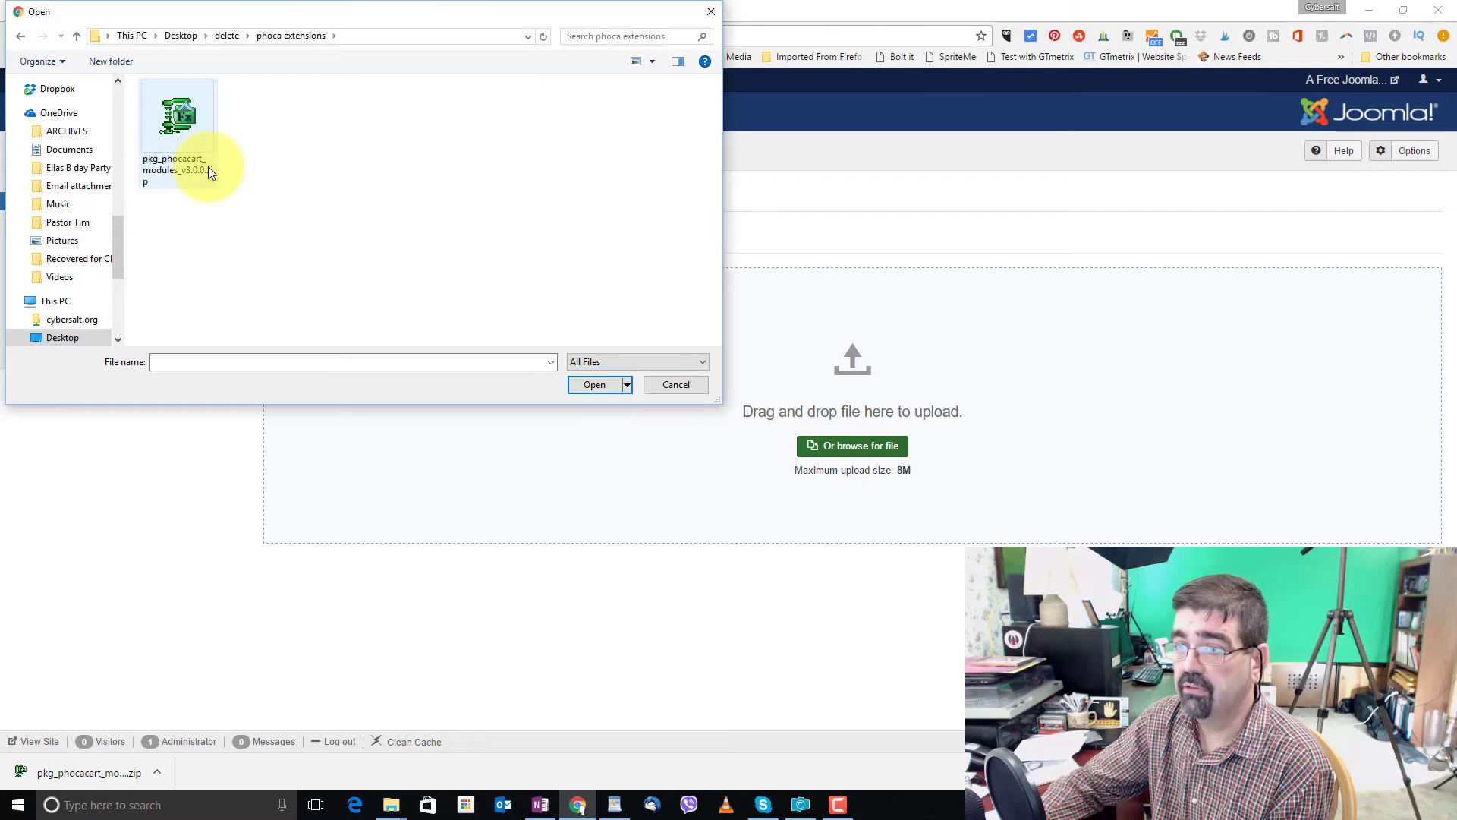
double_click(180, 114)
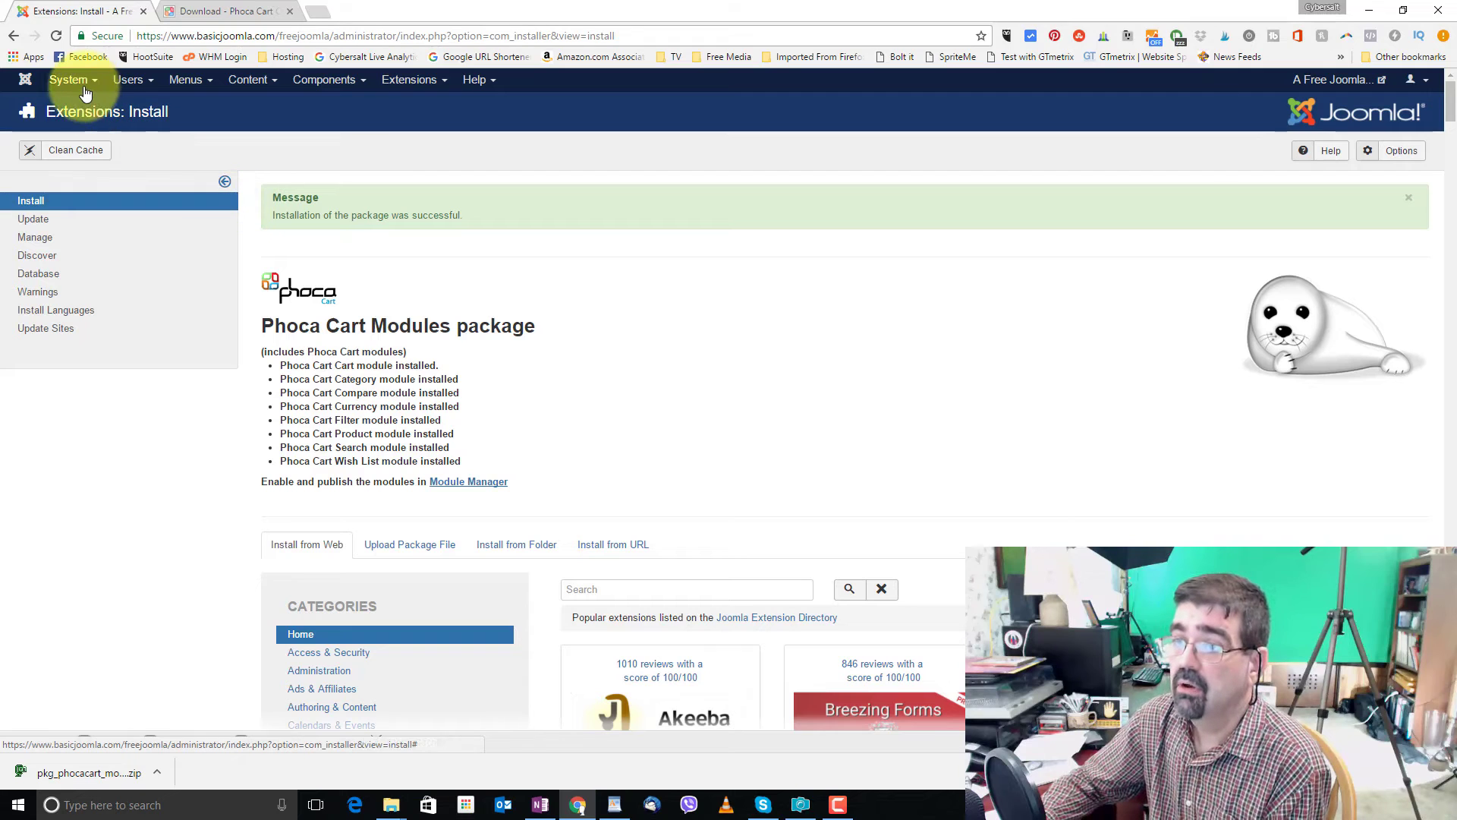
Step: Open the site module list from the Phoca Cart setup wizard and search it for "phoca"
left_click(312, 81)
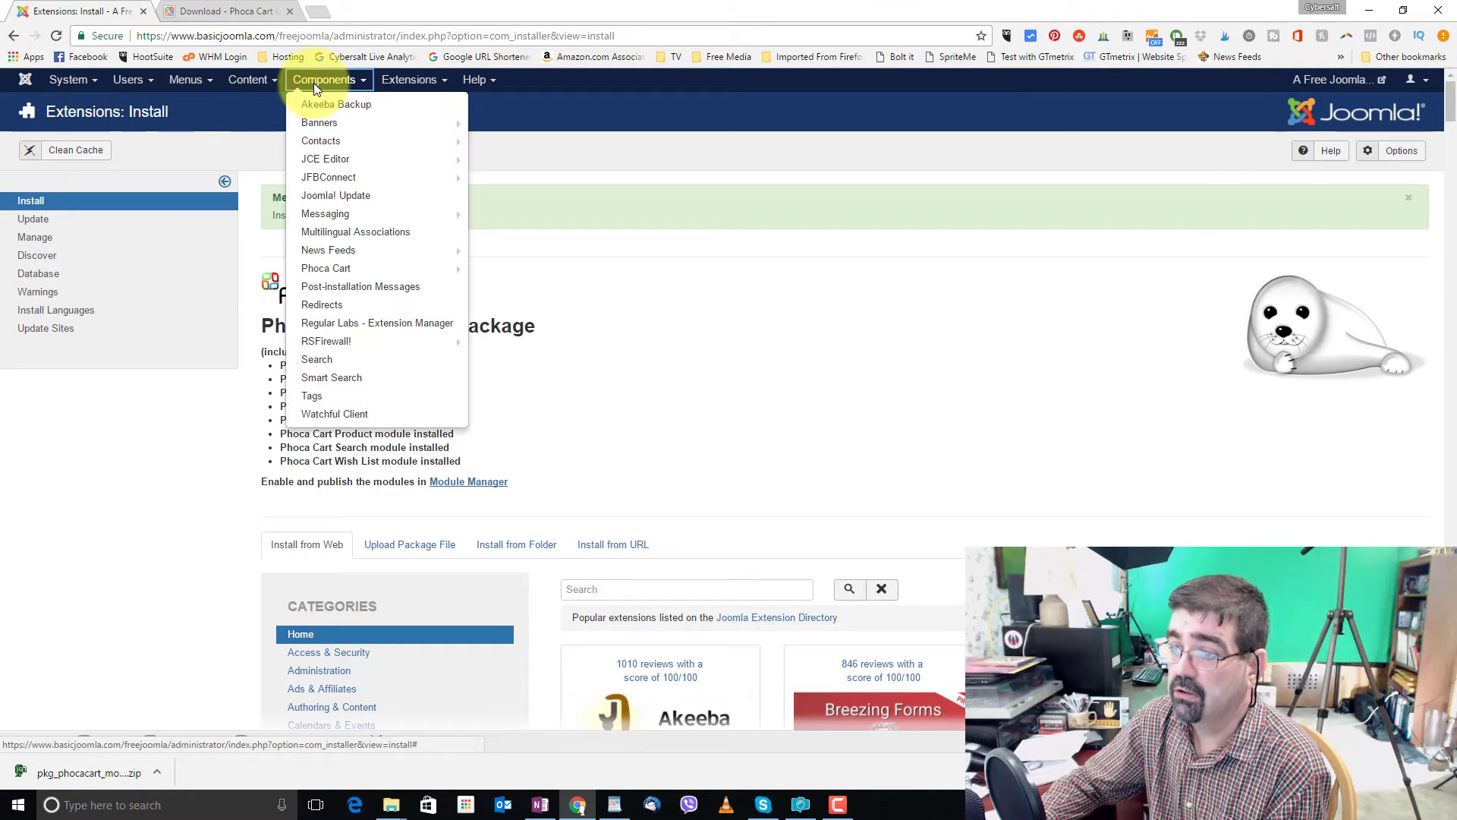
left_click(355, 268)
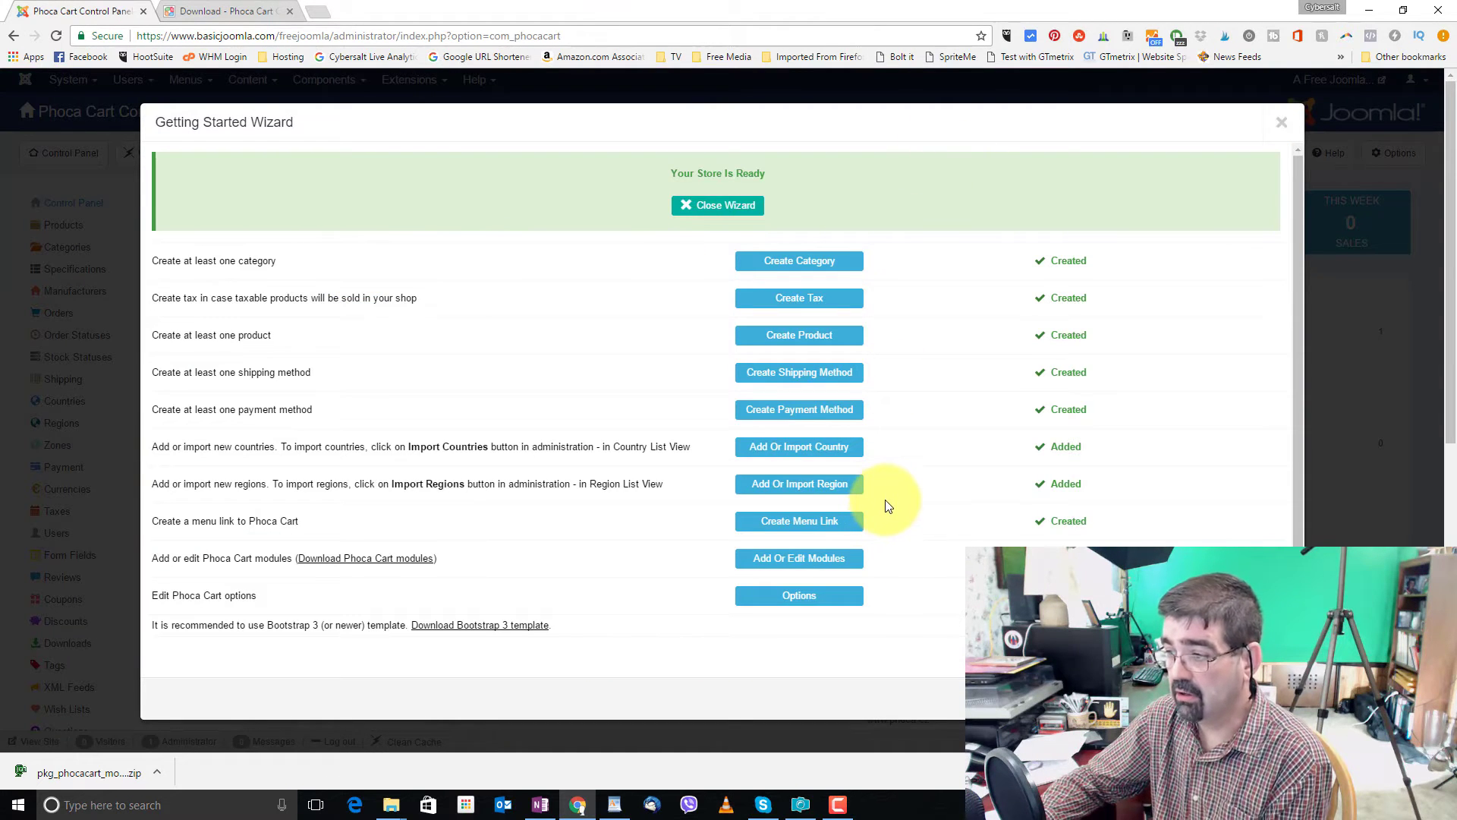
left_click(783, 563)
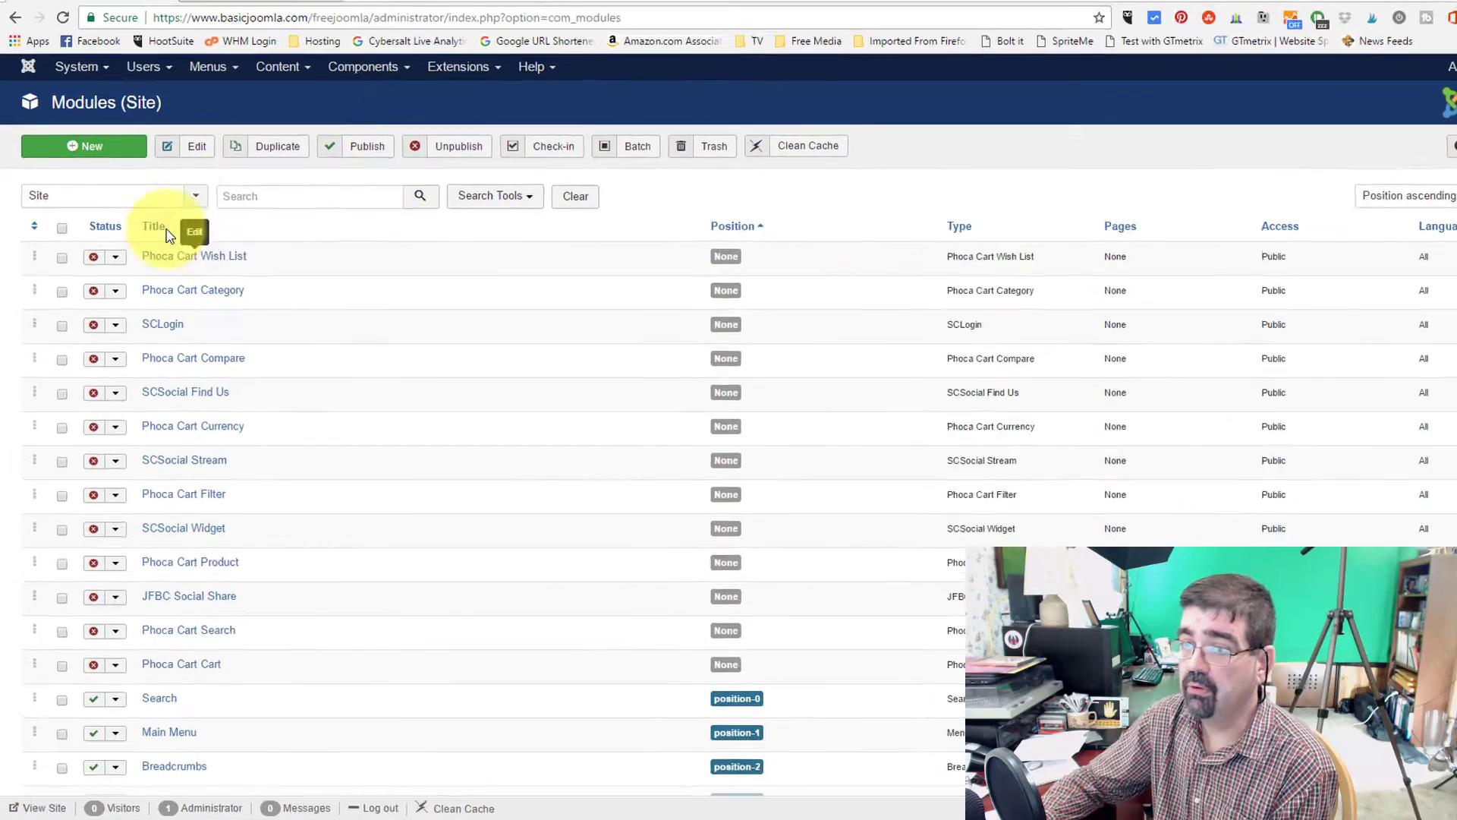
left_click(377, 202)
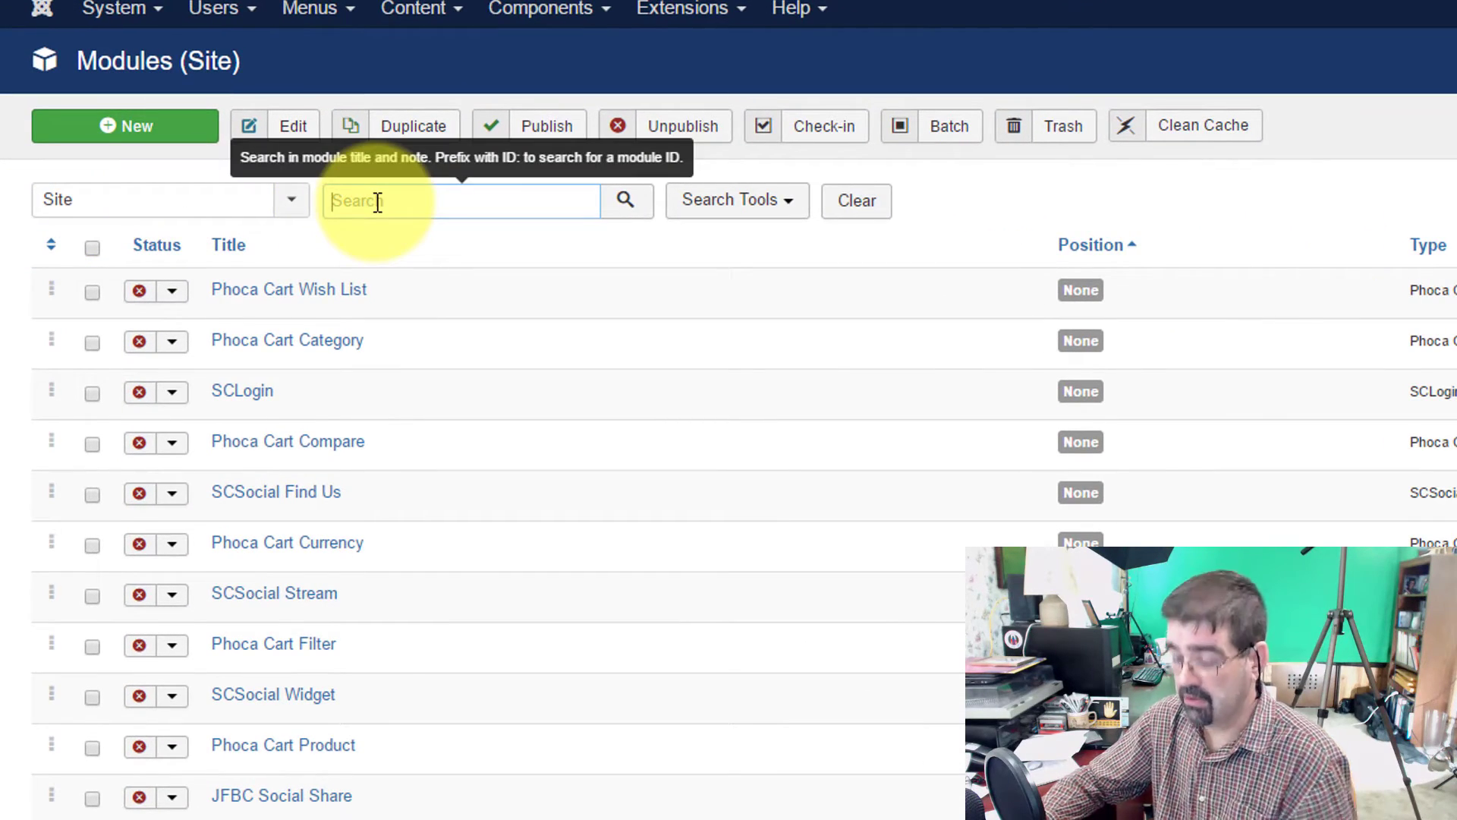
type("phoca")
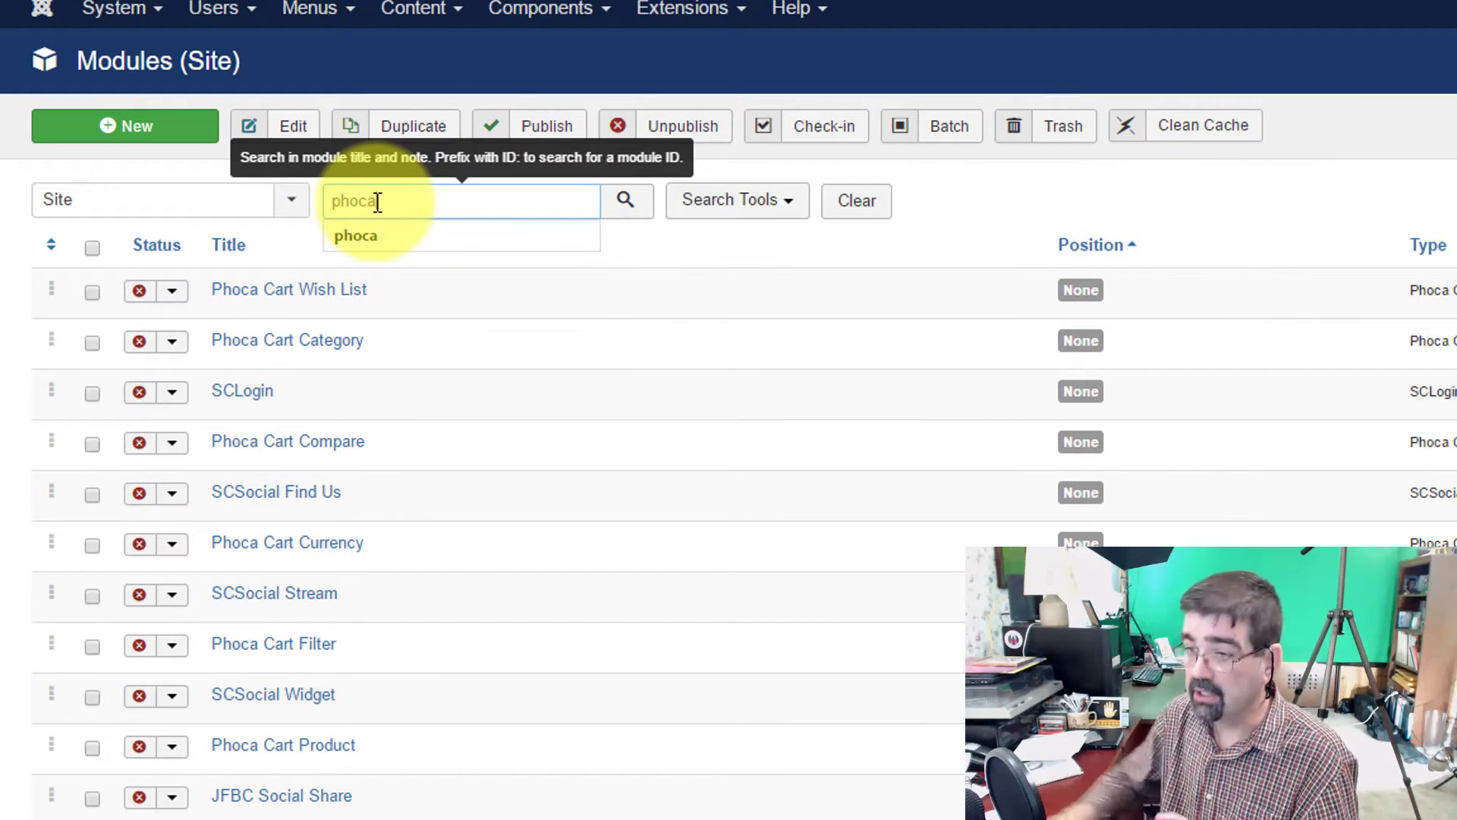
key("Return")
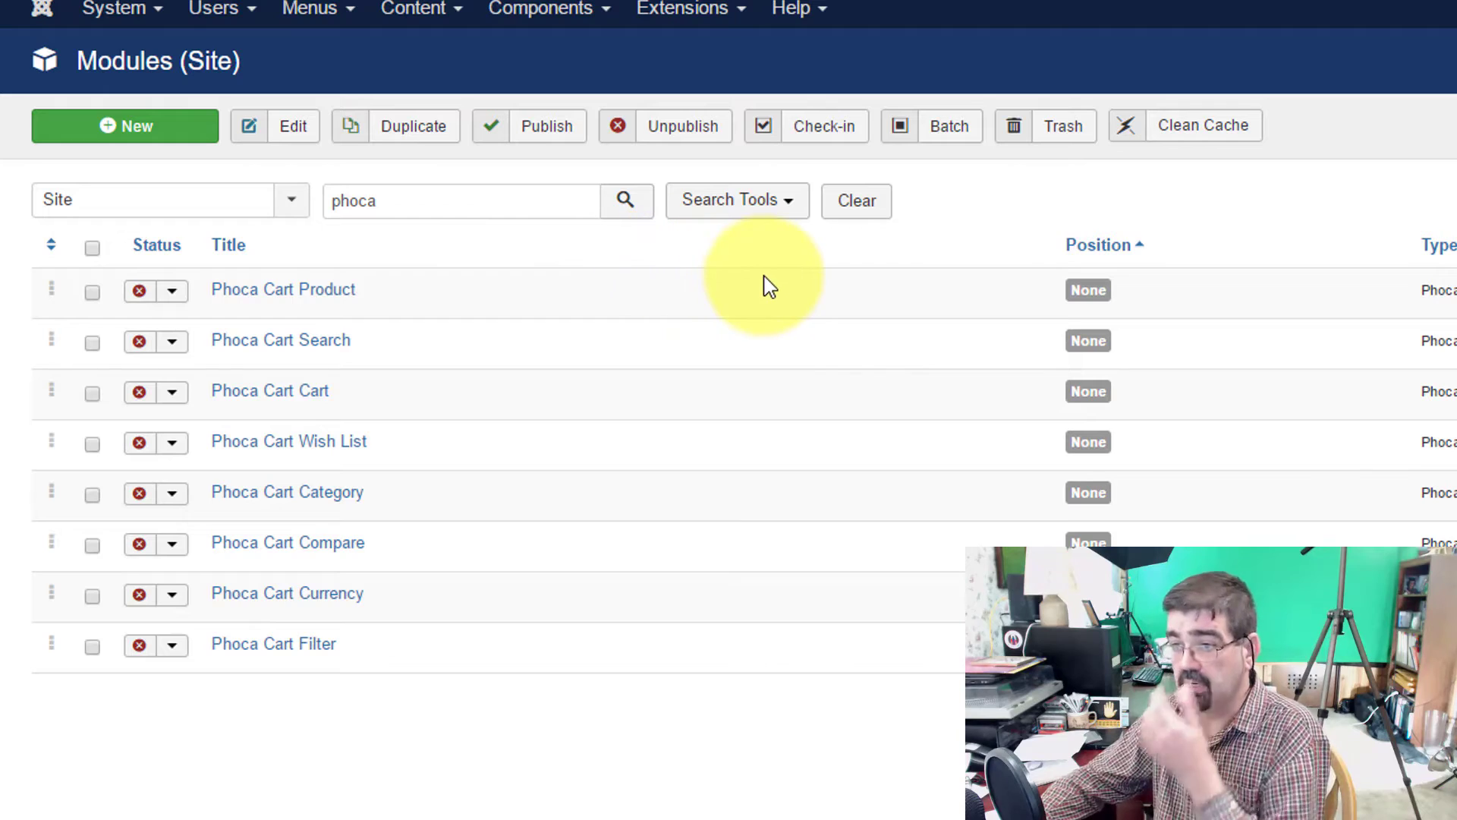
Step: Clear the module search and sort the full module list by ID in descending order
left_click(862, 222)
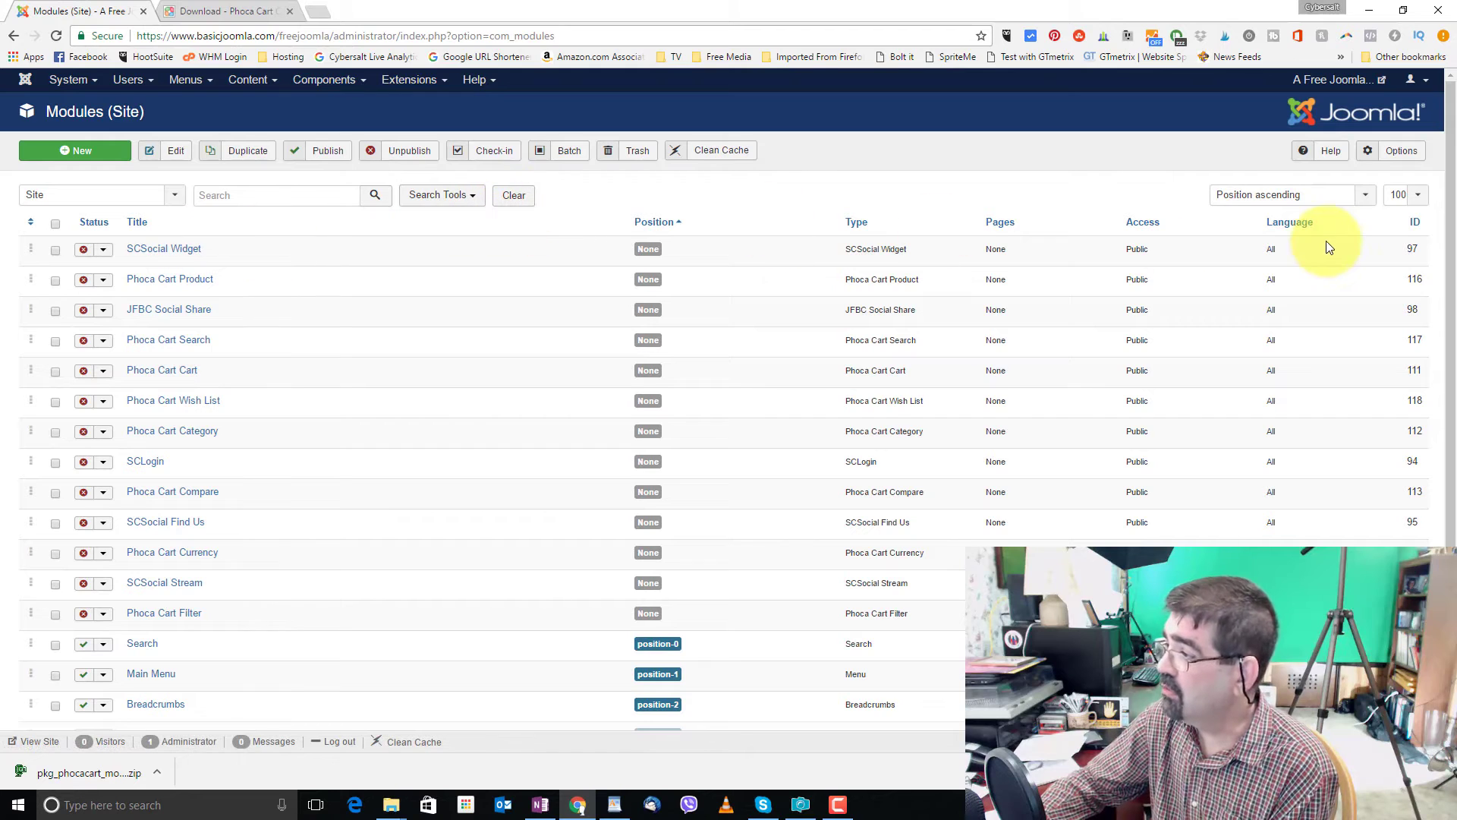
left_click(1415, 228)
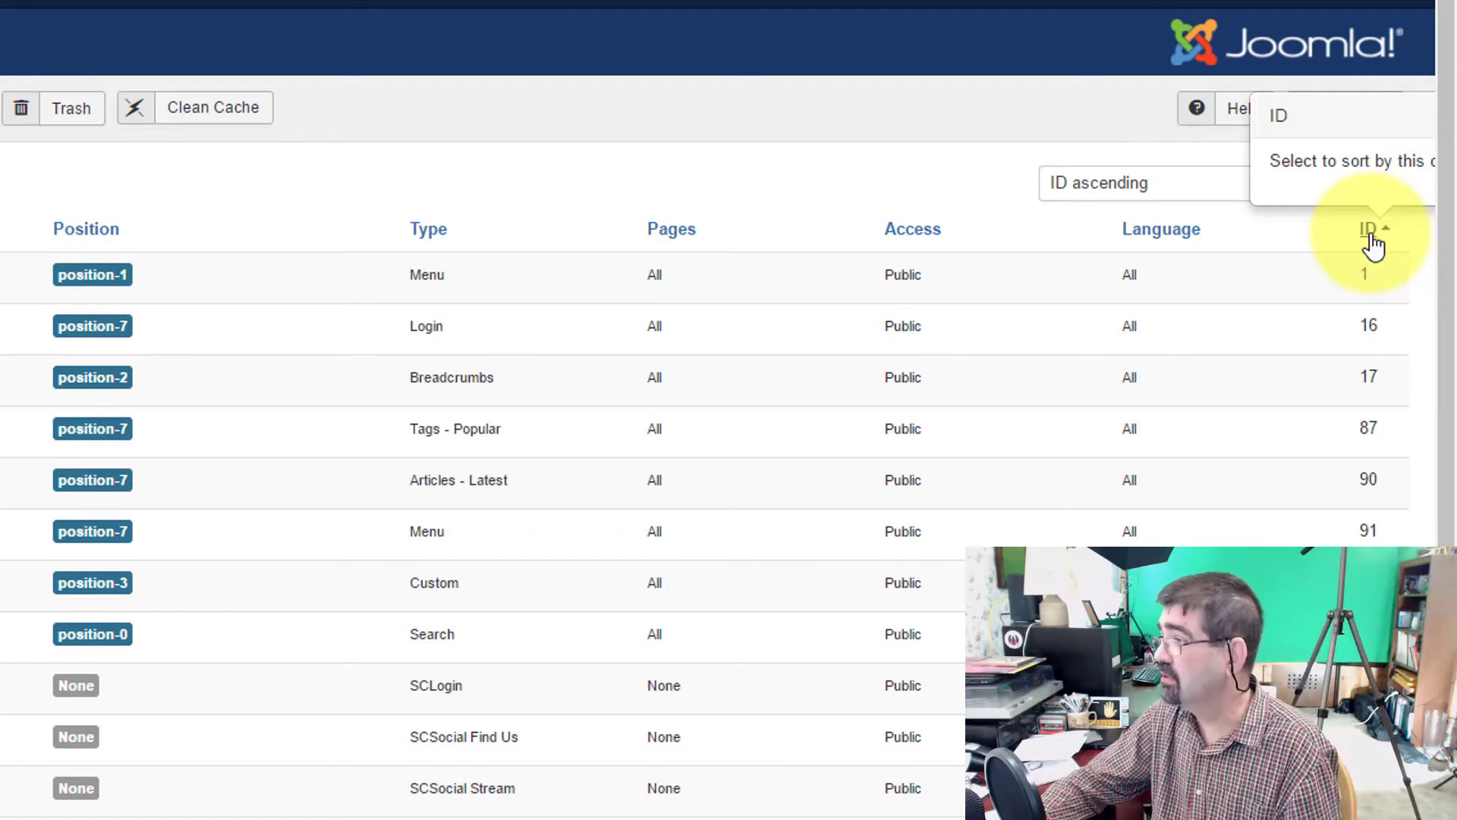
left_click(1373, 229)
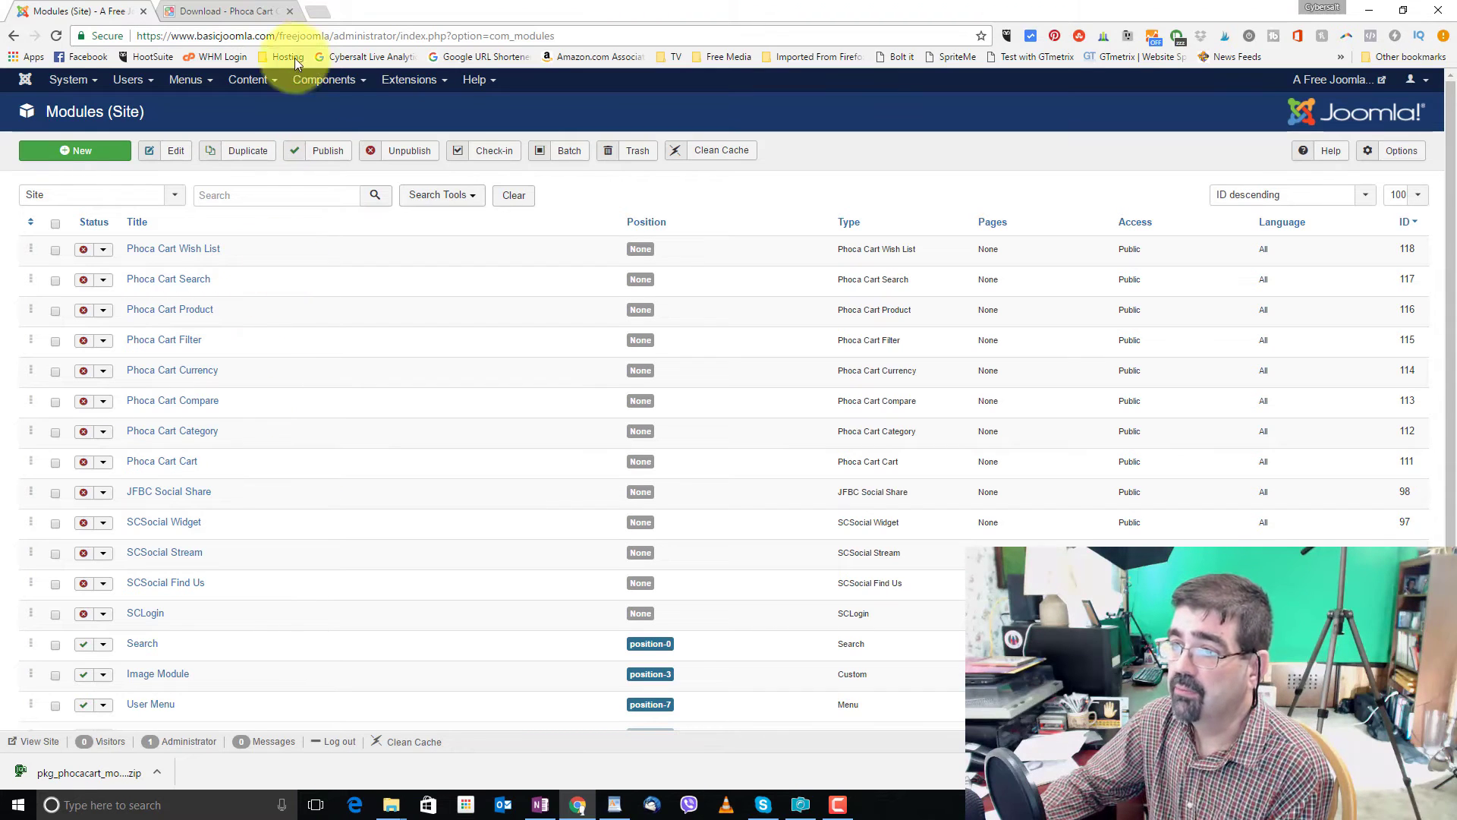
Step: Return to the Phoca Cart setup wizard and open the component's options
left_click(315, 84)
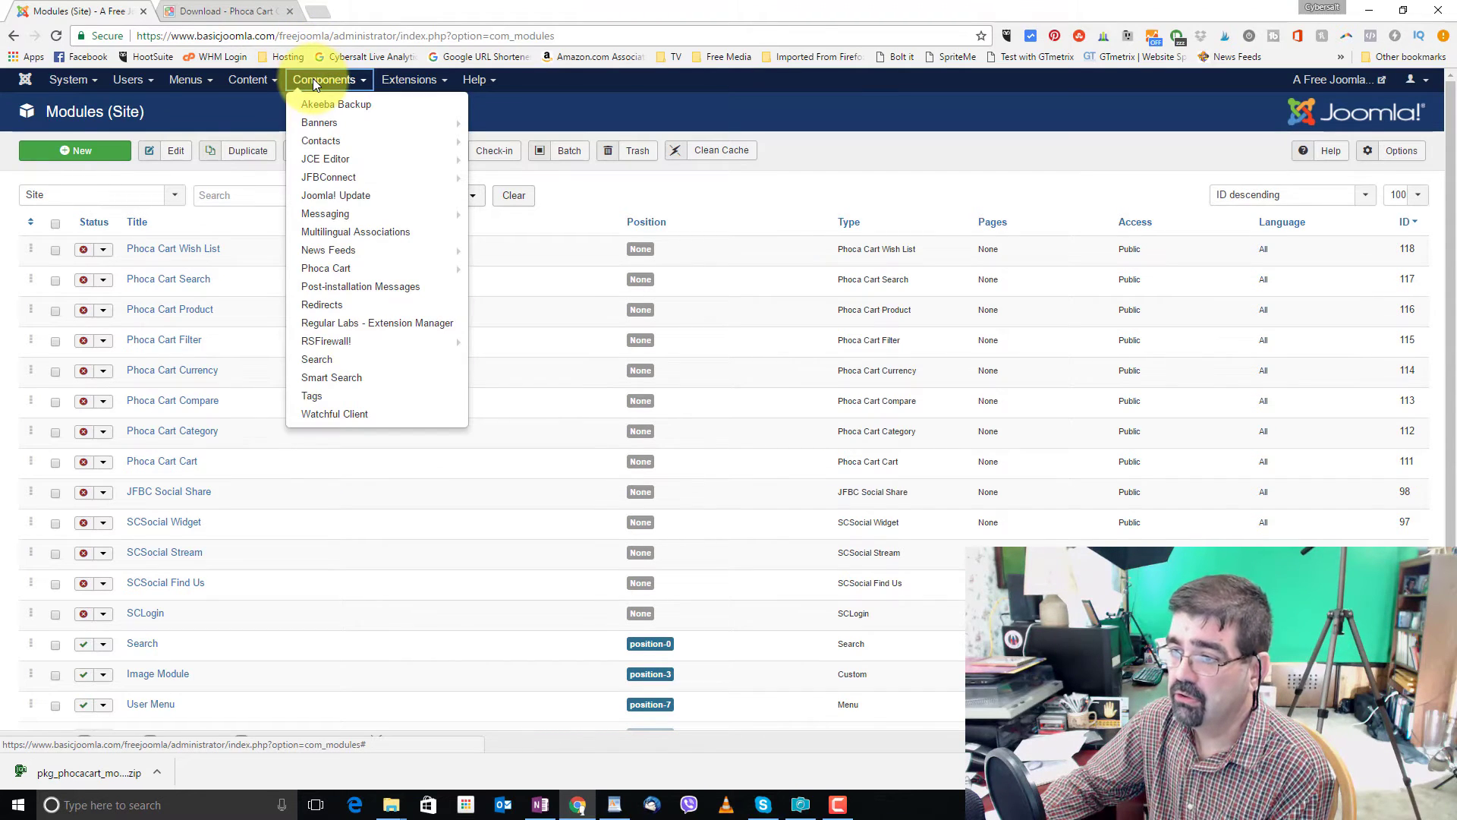
left_click(308, 265)
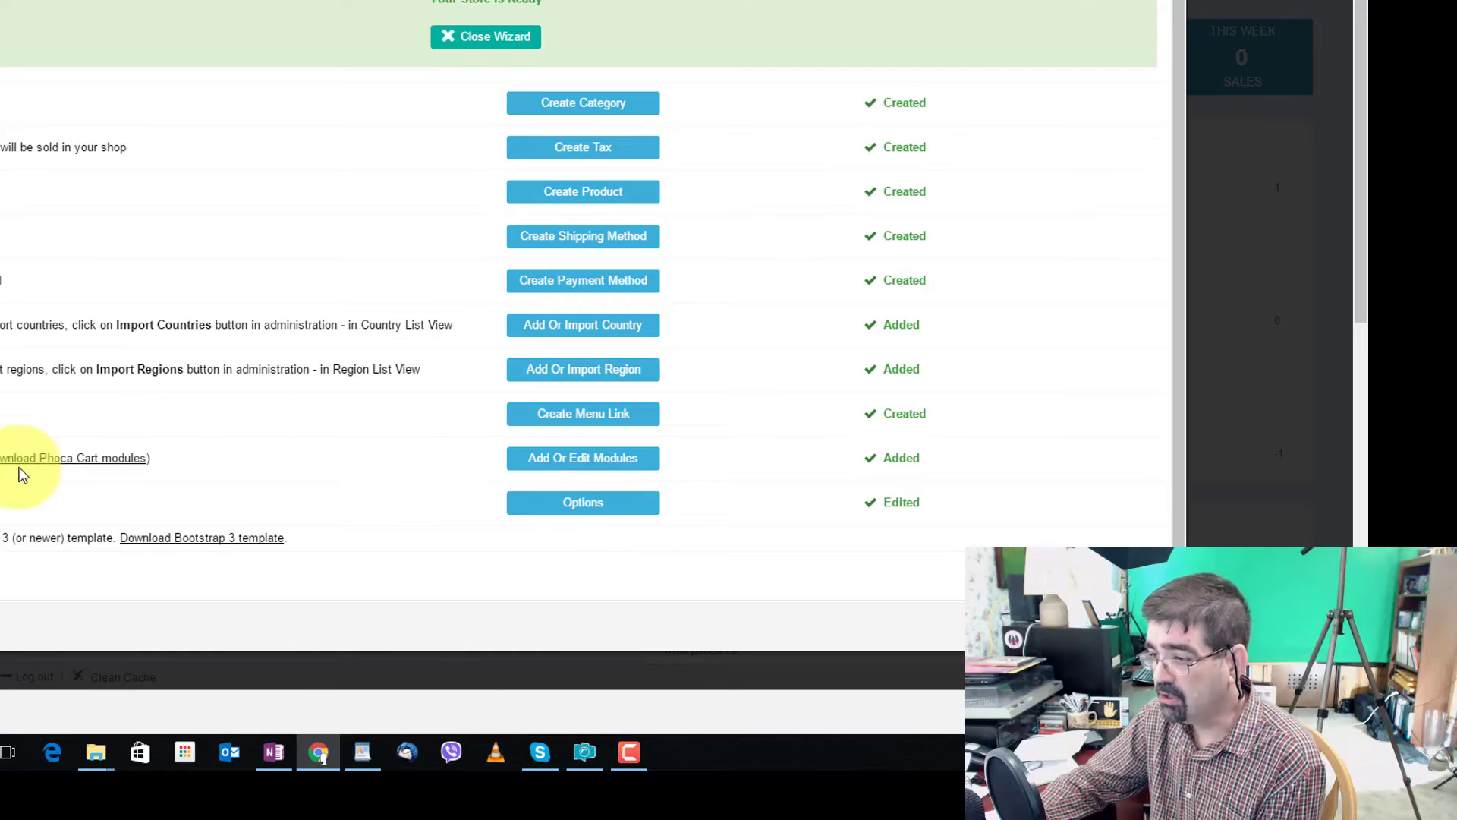
left_click(585, 504)
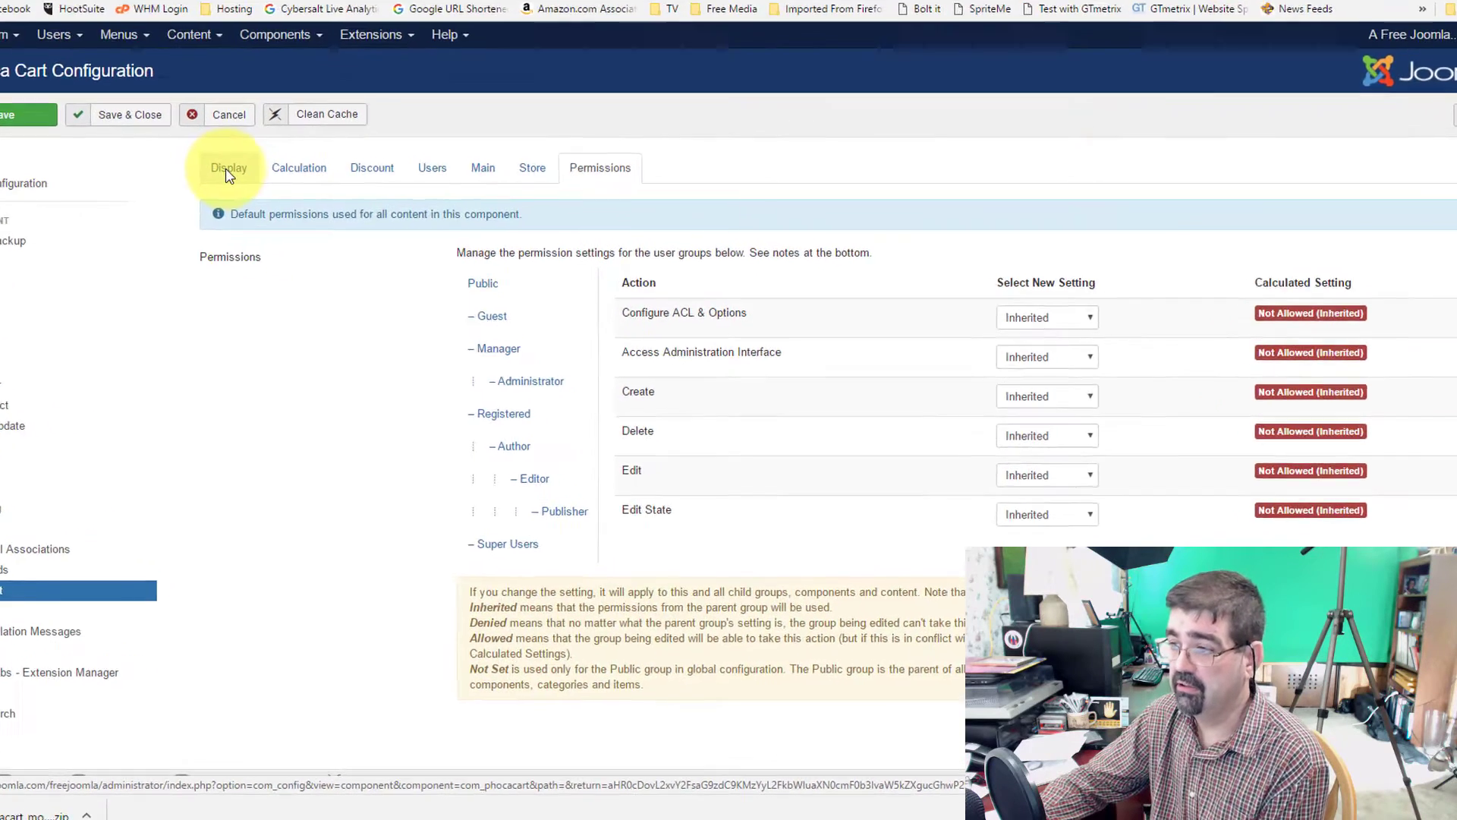
Step: Review the Display options' Main Description, Terms And Conditions and Checkout description fields
left_click(228, 172)
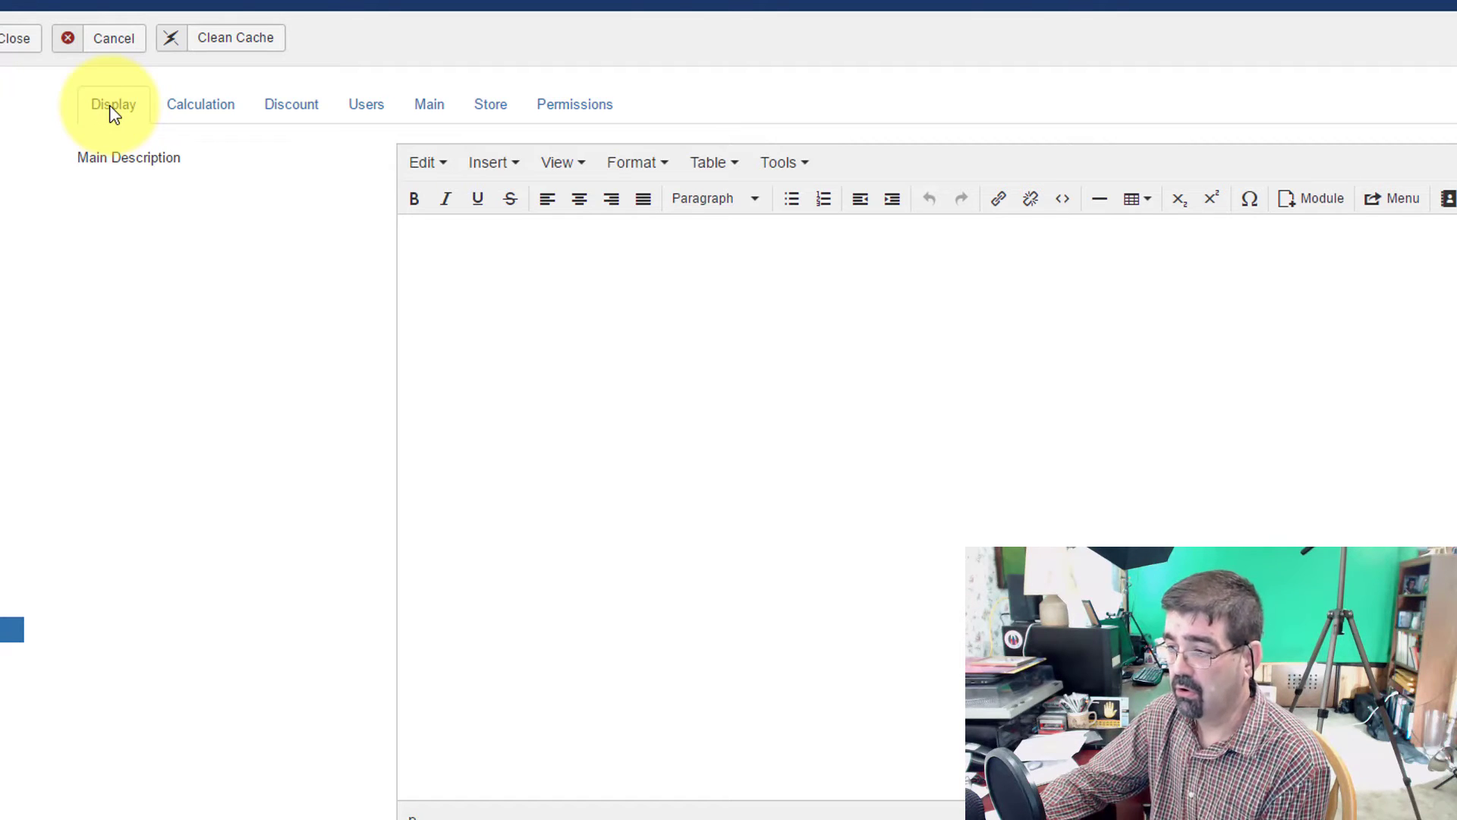
left_click(639, 321)
scroll(651, 320, "down", 5)
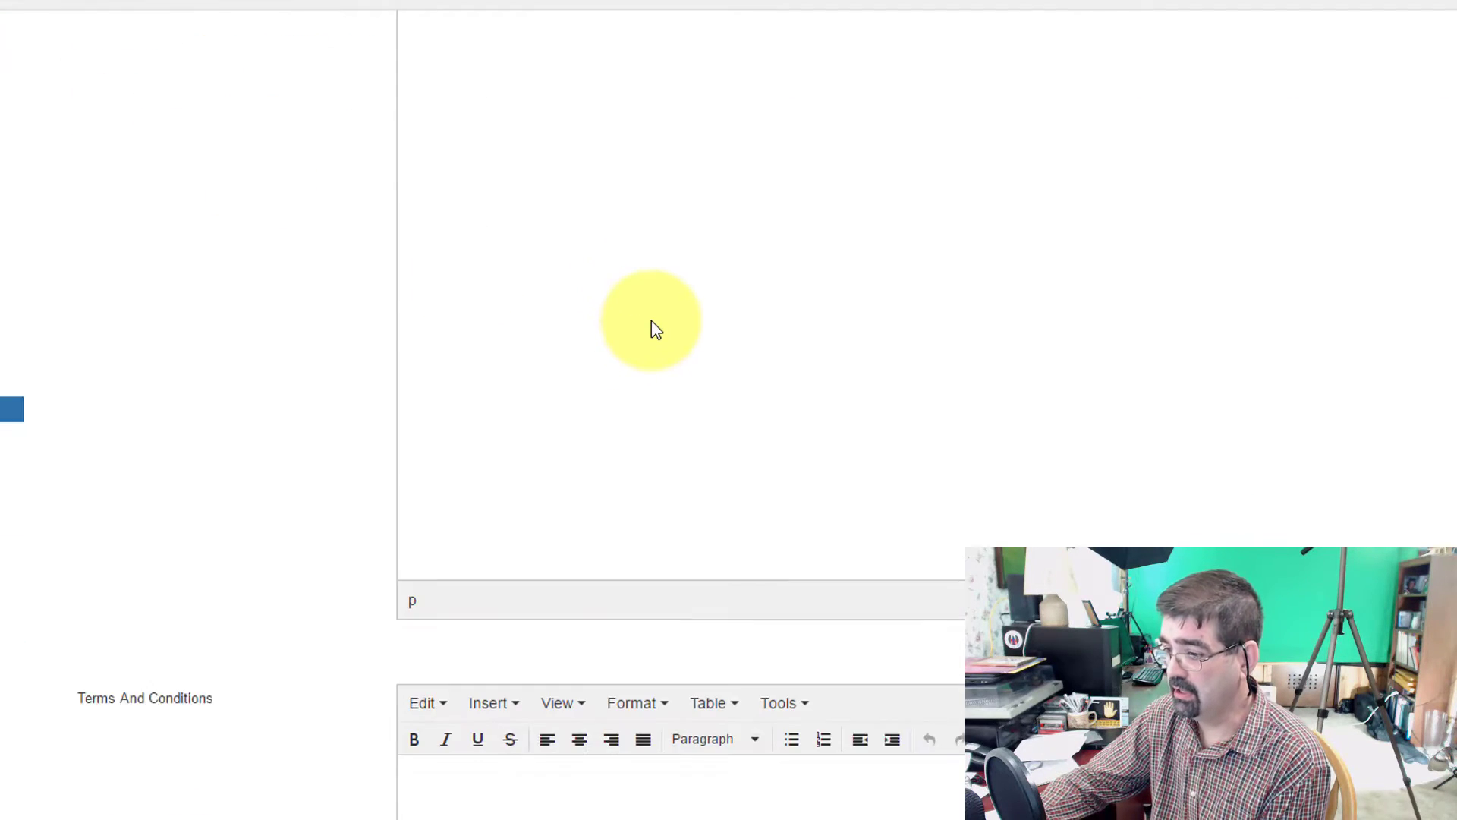
scroll(651, 313, "down", 4)
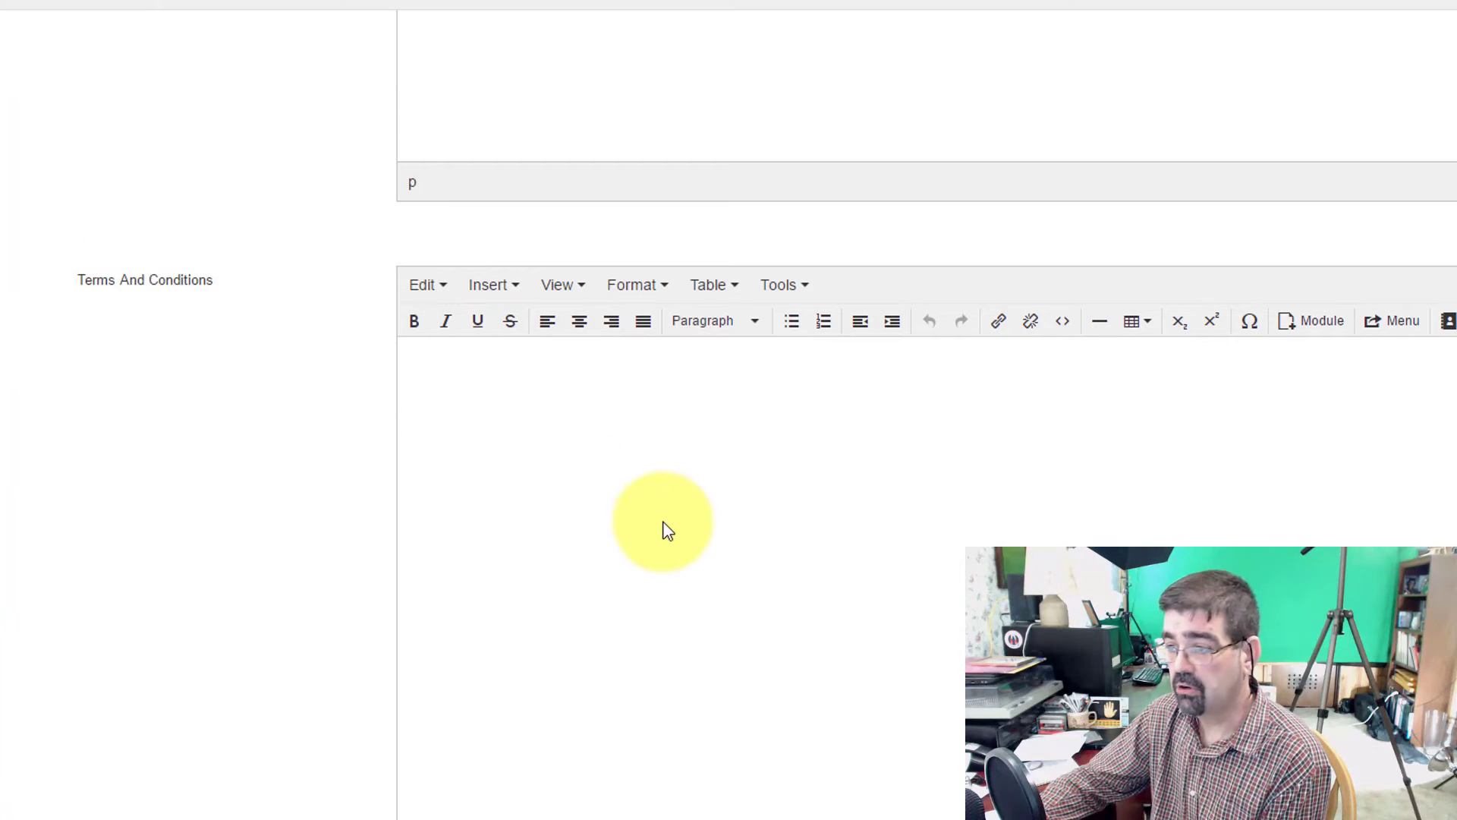
scroll(664, 487, "down", 10)
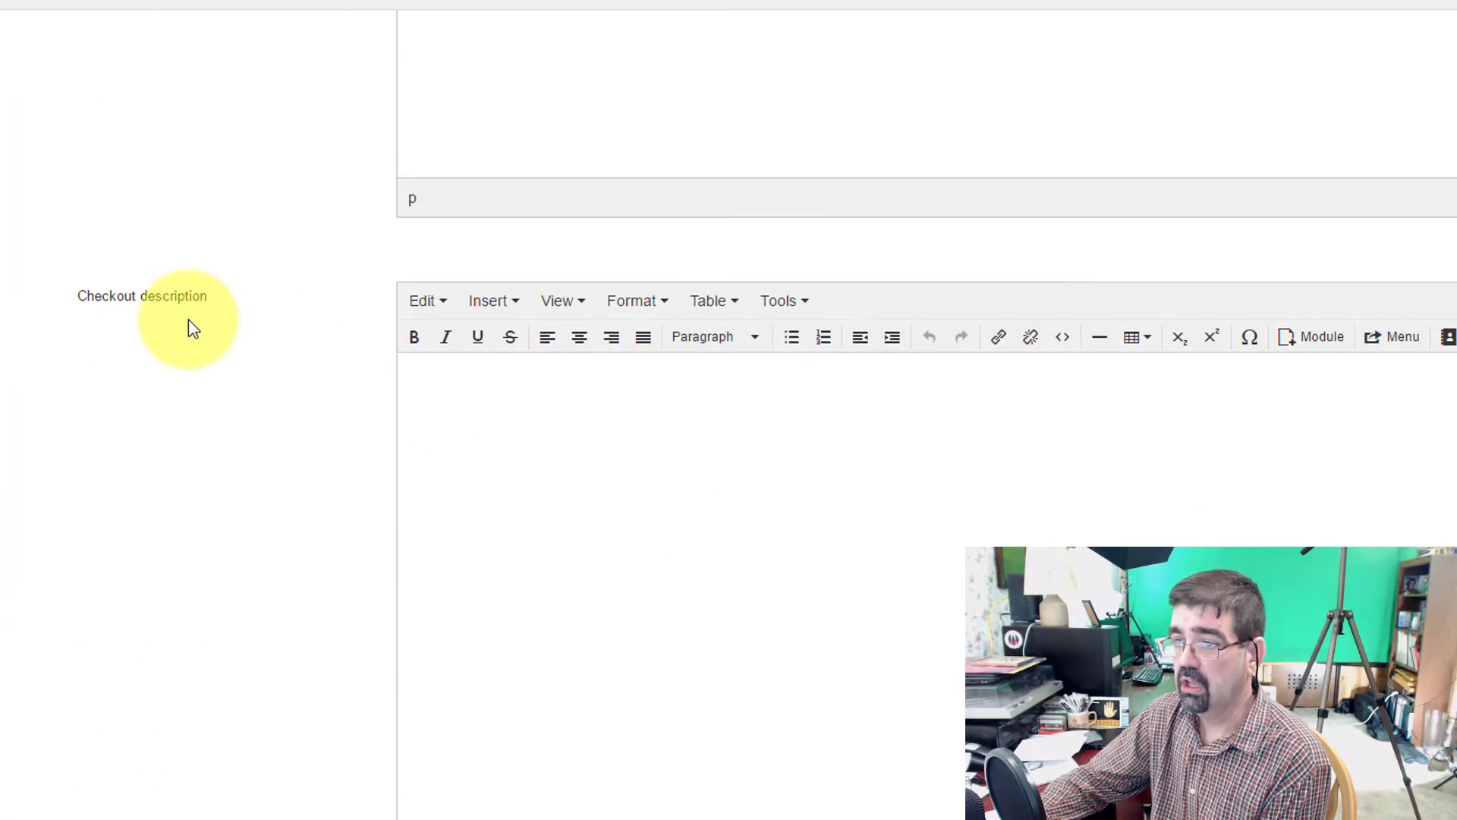
mouse_move(163, 311)
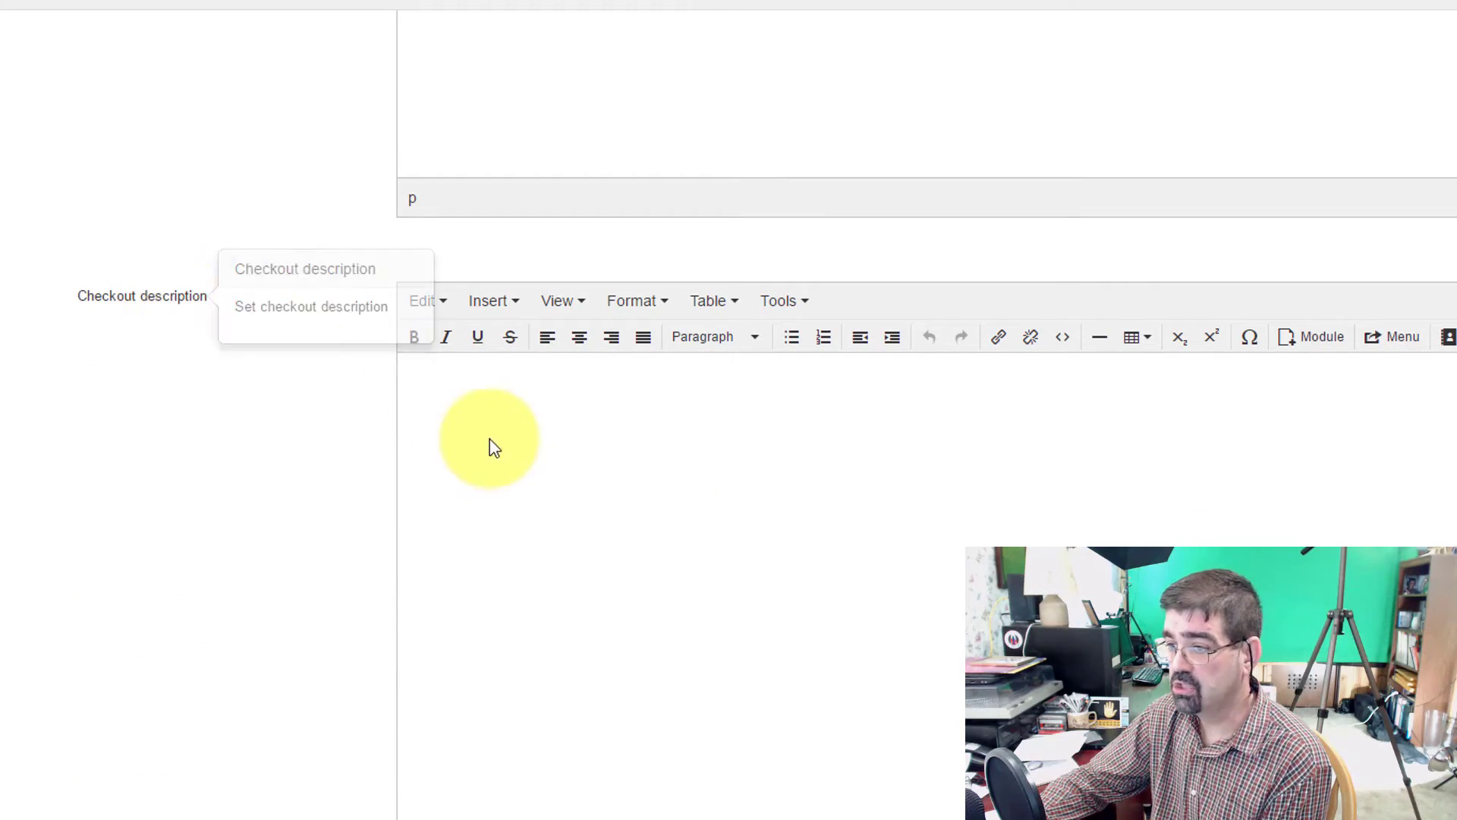
scroll(755, 522, "down", 3)
scroll(762, 523, "down", 2)
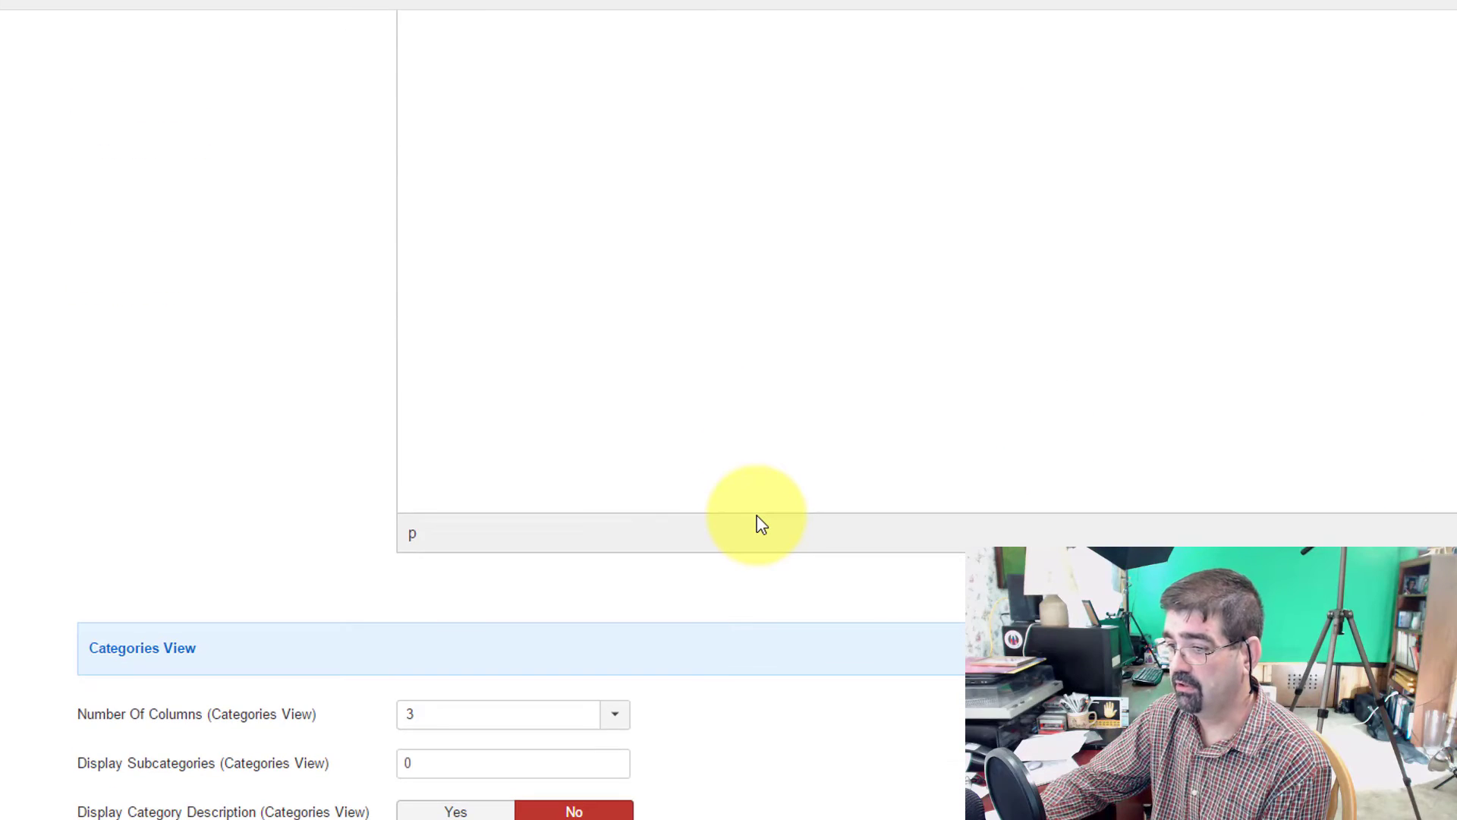
Step: Examine the display settings for the categories, products, item and checkout views, including columns, pagination and product ordering
scroll(762, 523, "down", 3)
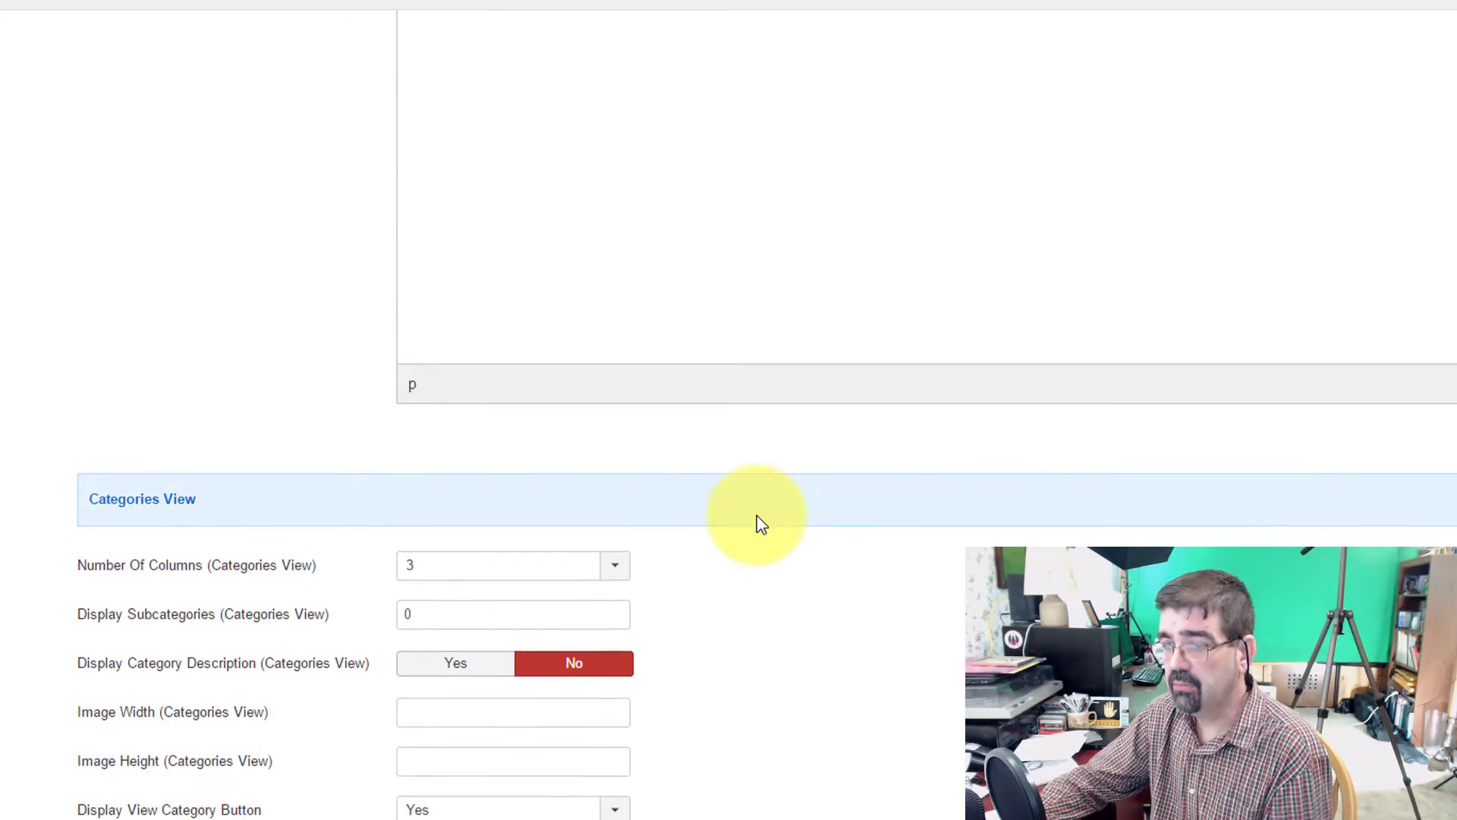
scroll(762, 523, "down", 3)
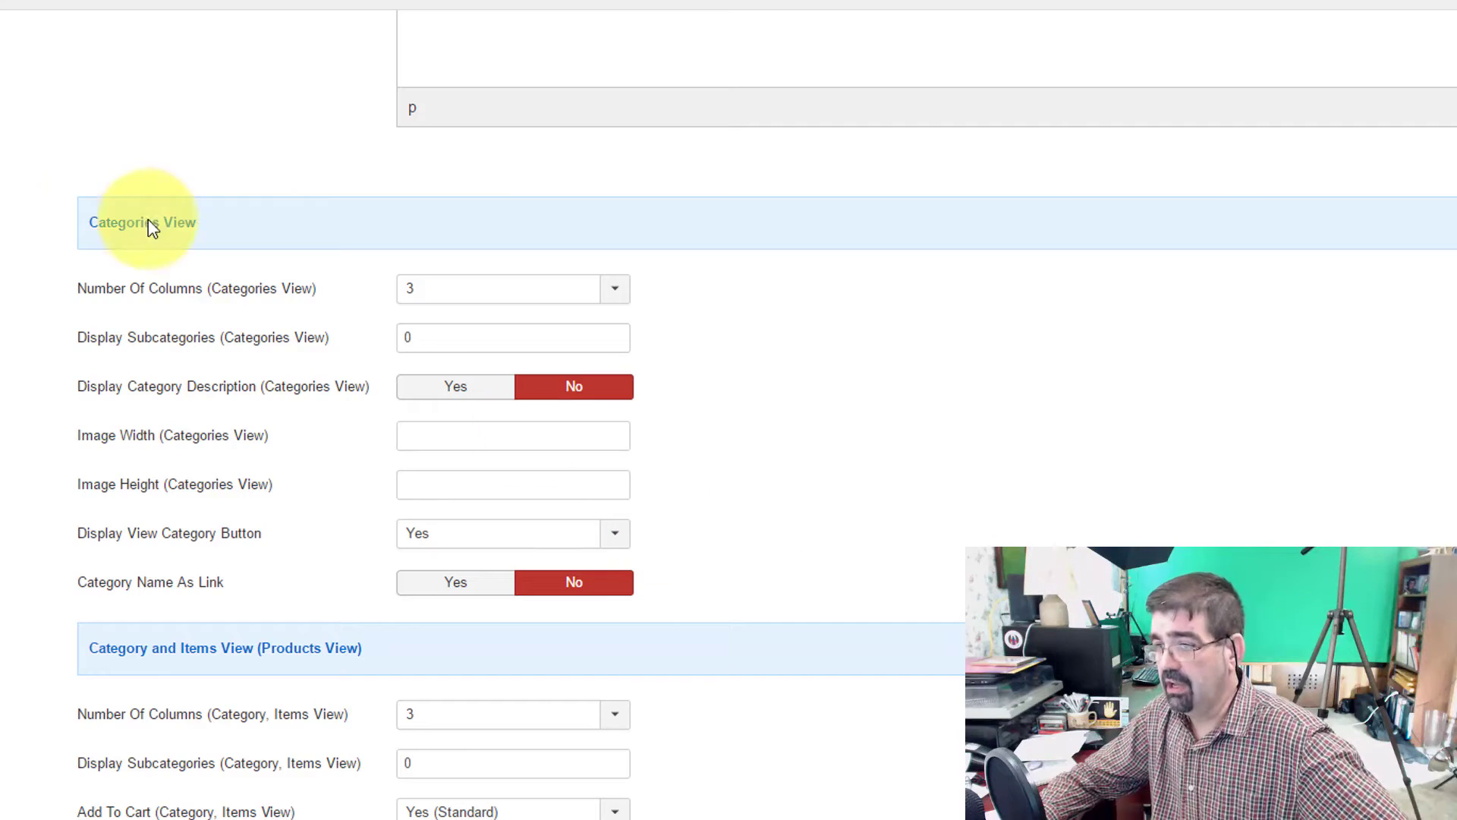
scroll(136, 221, "down", 3)
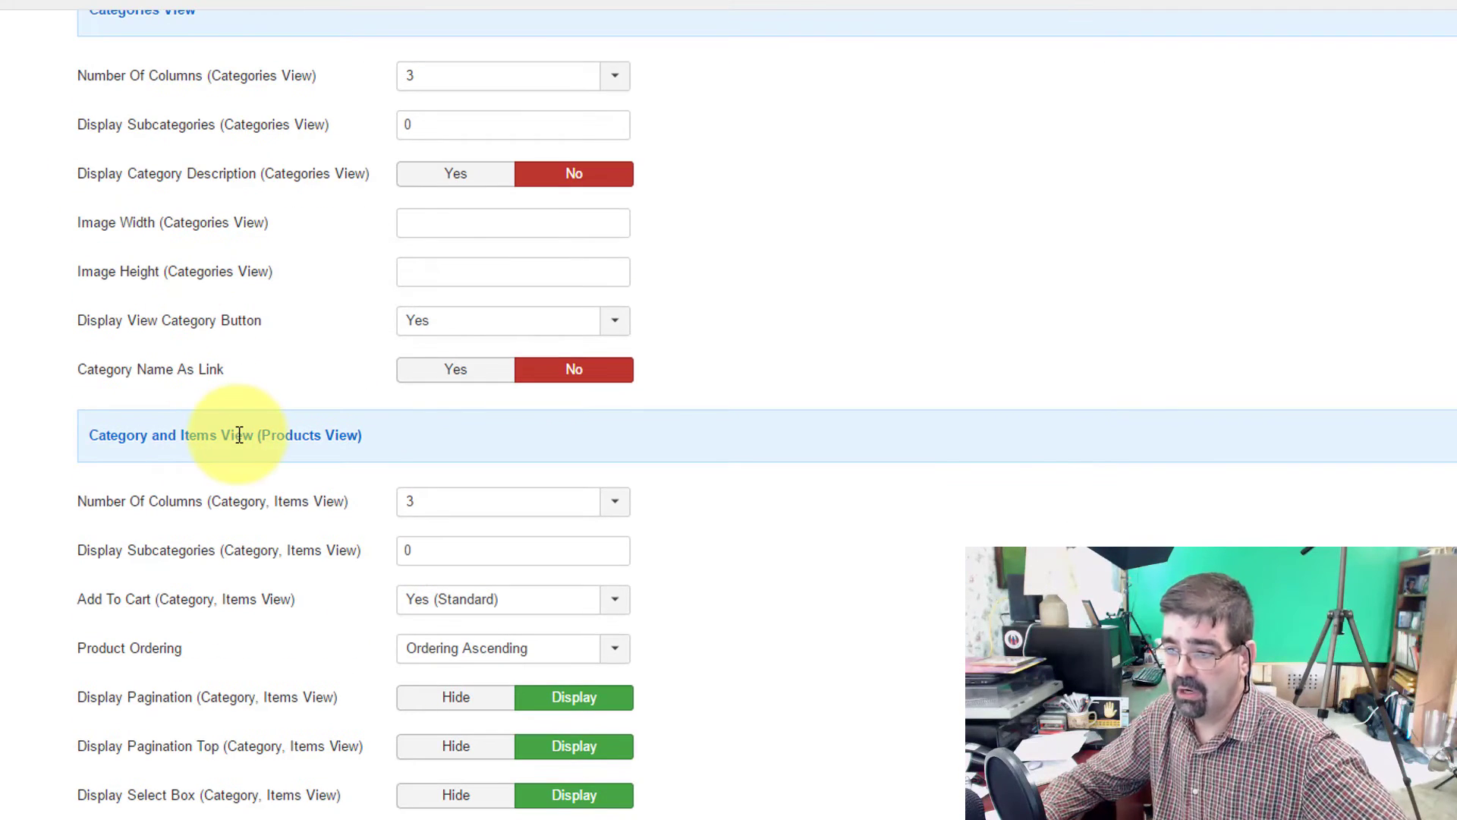
scroll(254, 438, "down", 12)
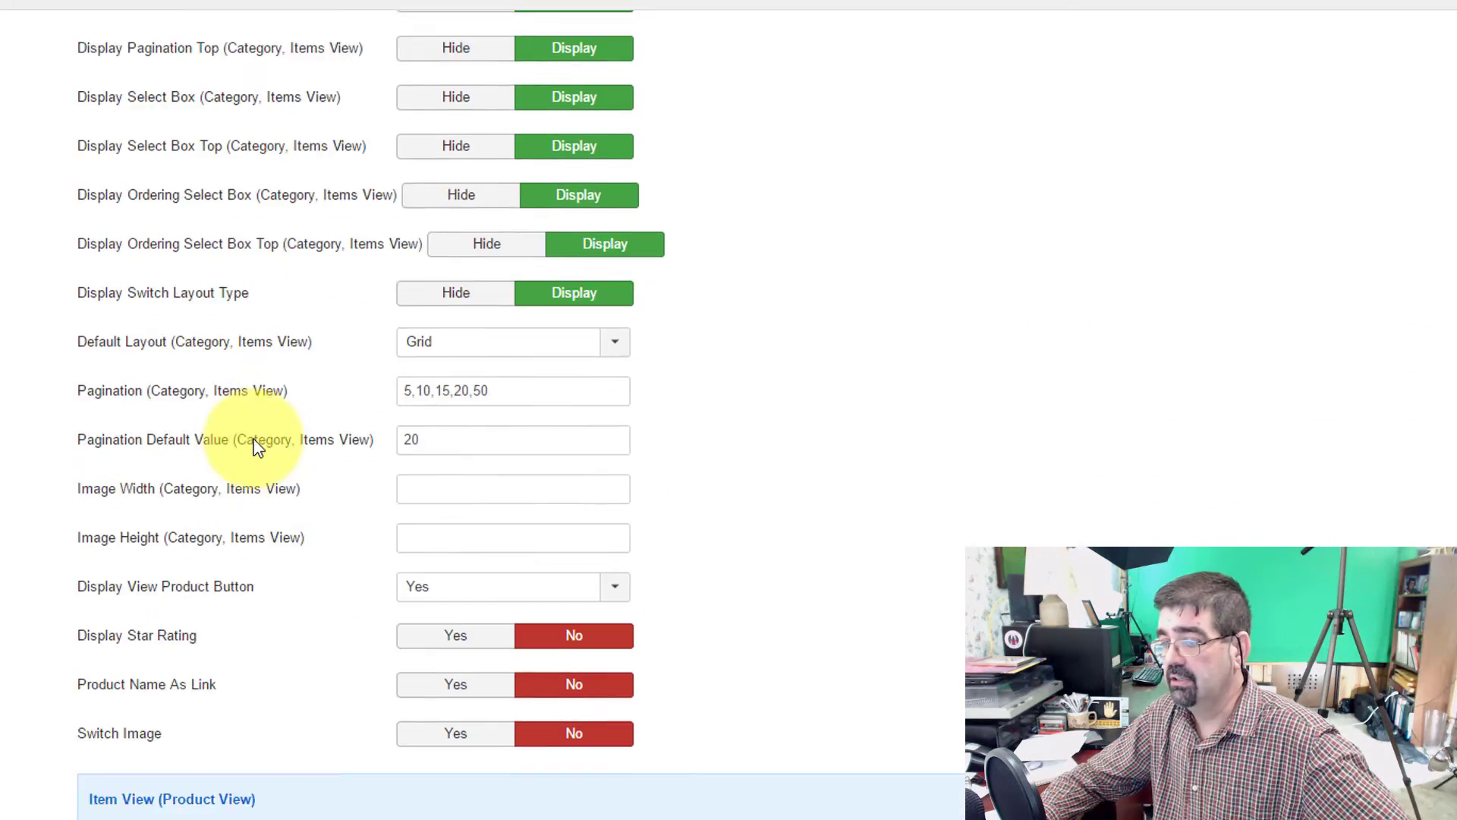
scroll(255, 447, "down", 8)
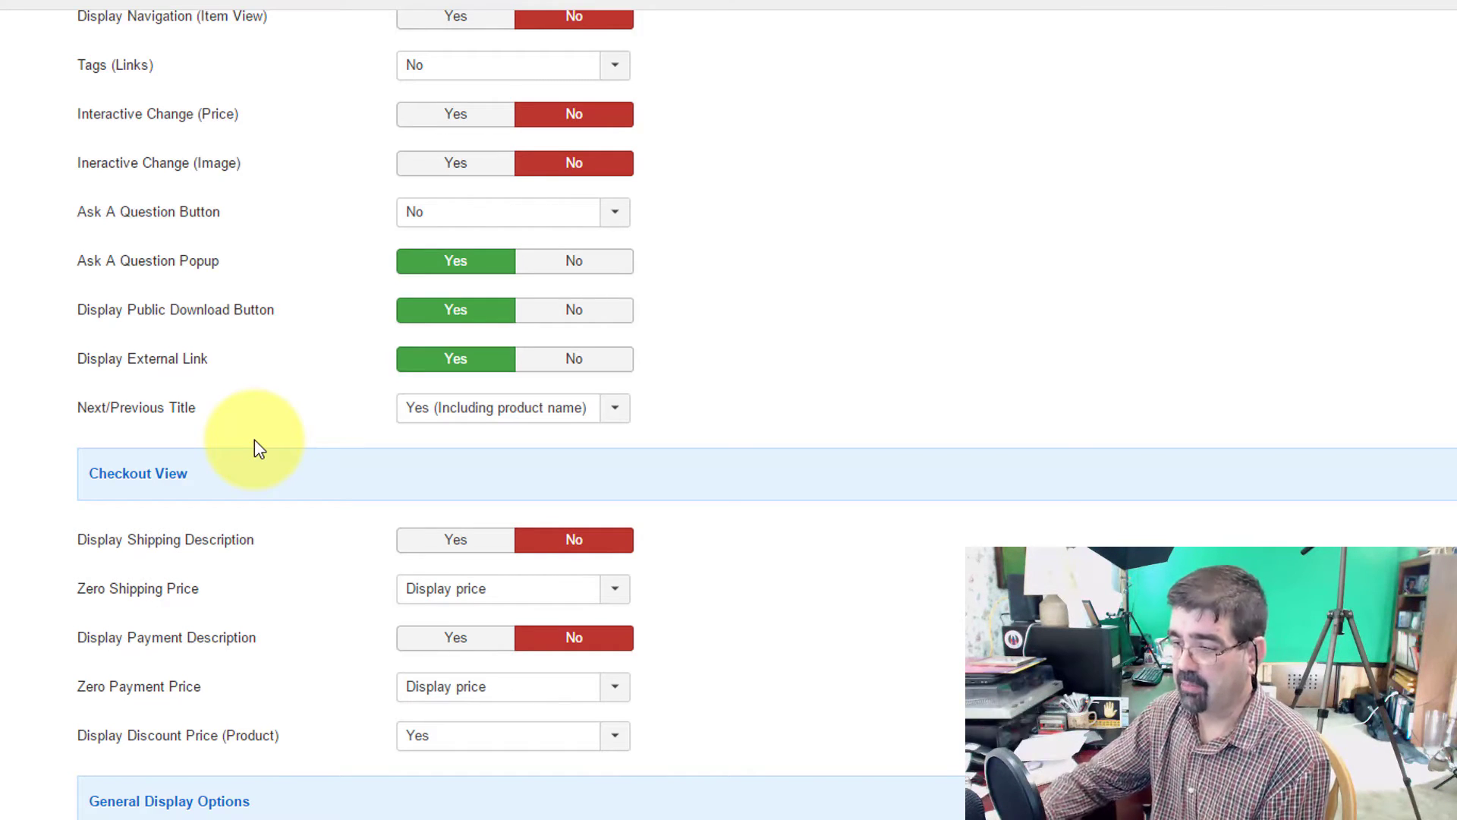
scroll(255, 444, "down", 4)
scroll(258, 449, "up", 15)
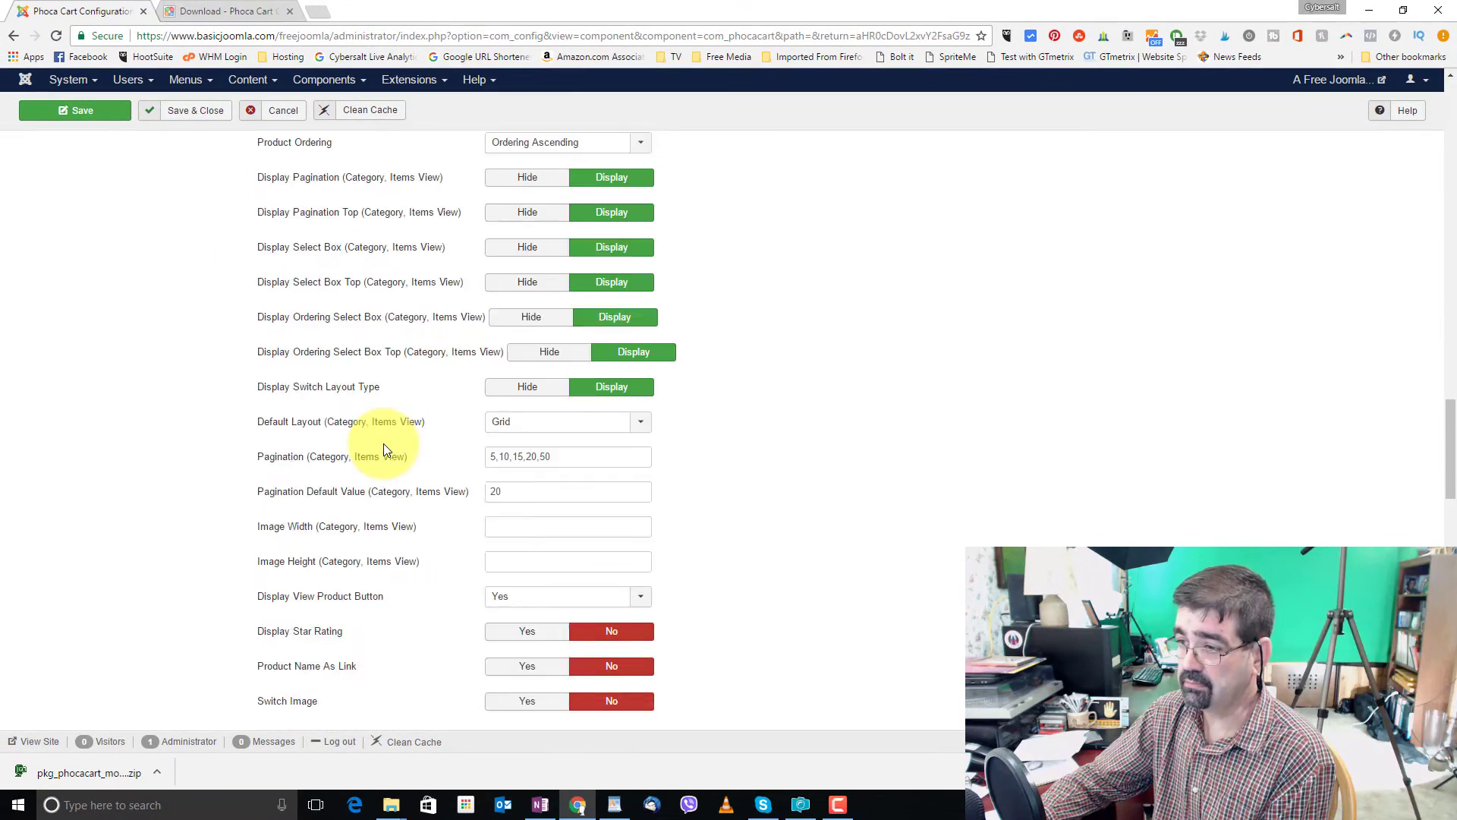
scroll(383, 450, "up", 20)
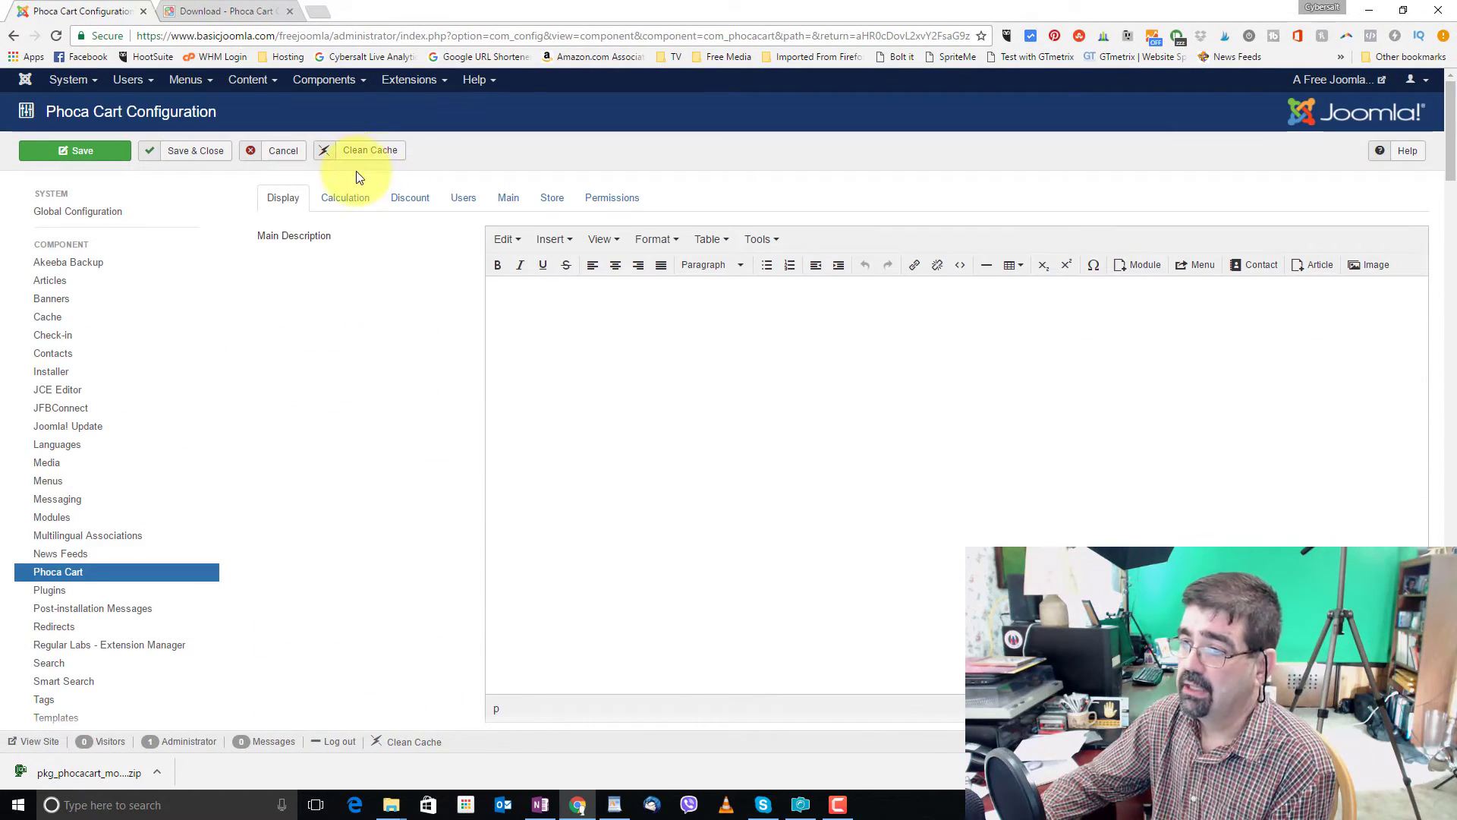
Step: Review the component's Calculation, Discount and Users options
left_click(346, 198)
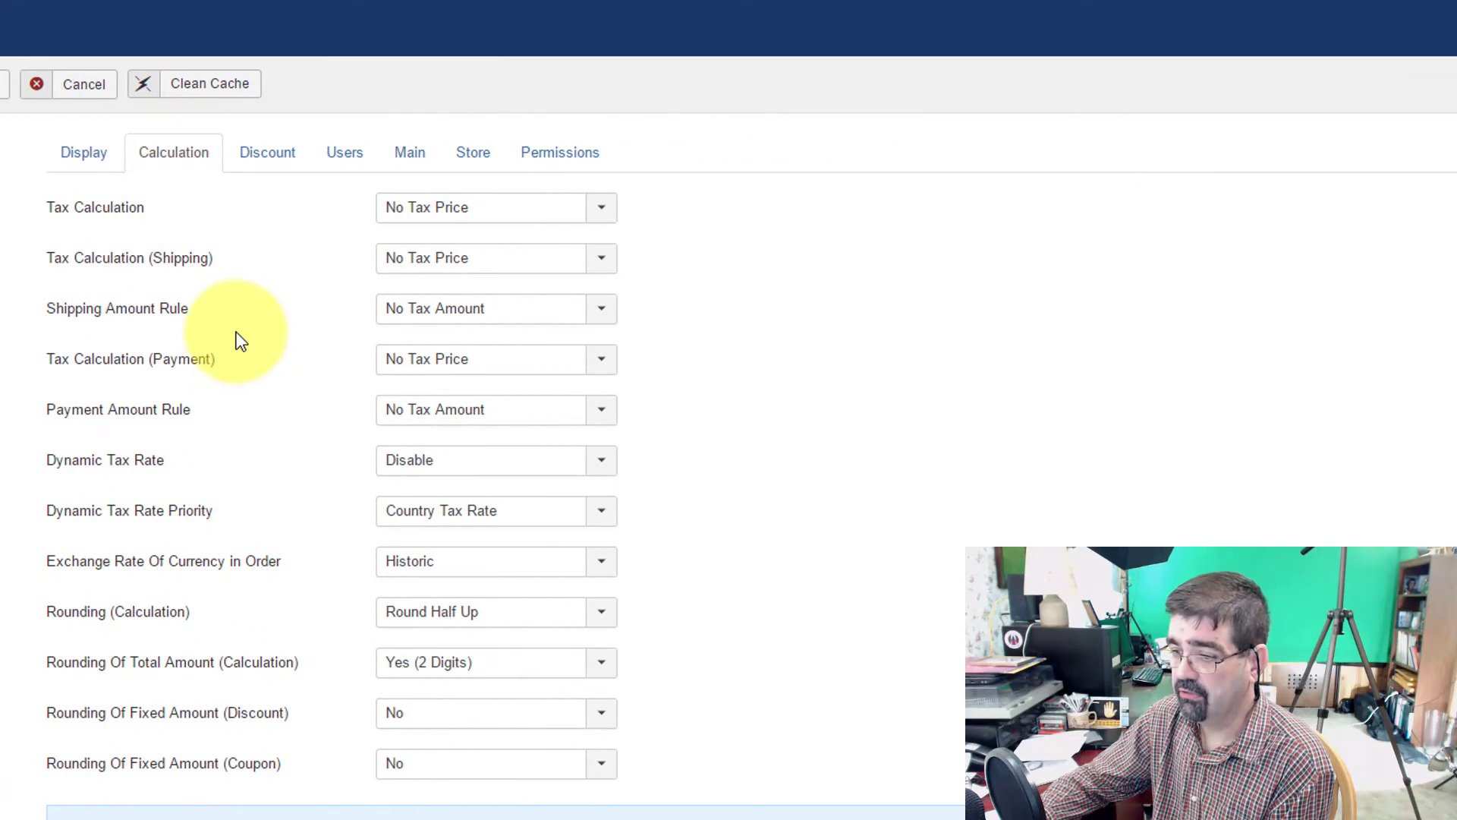
scroll(235, 337, "down", 8)
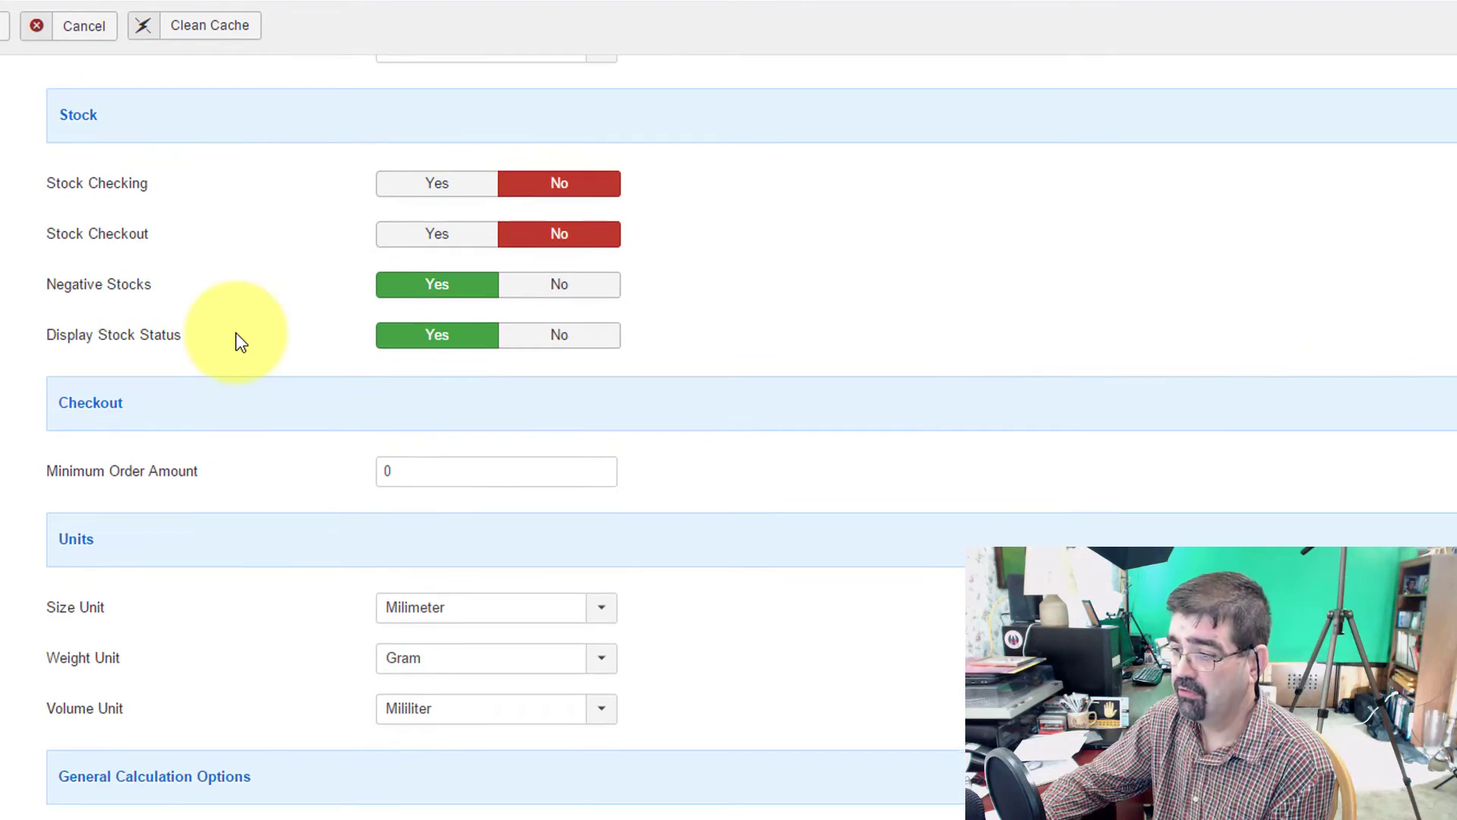
scroll(234, 338, "up", 10)
left_click(265, 151)
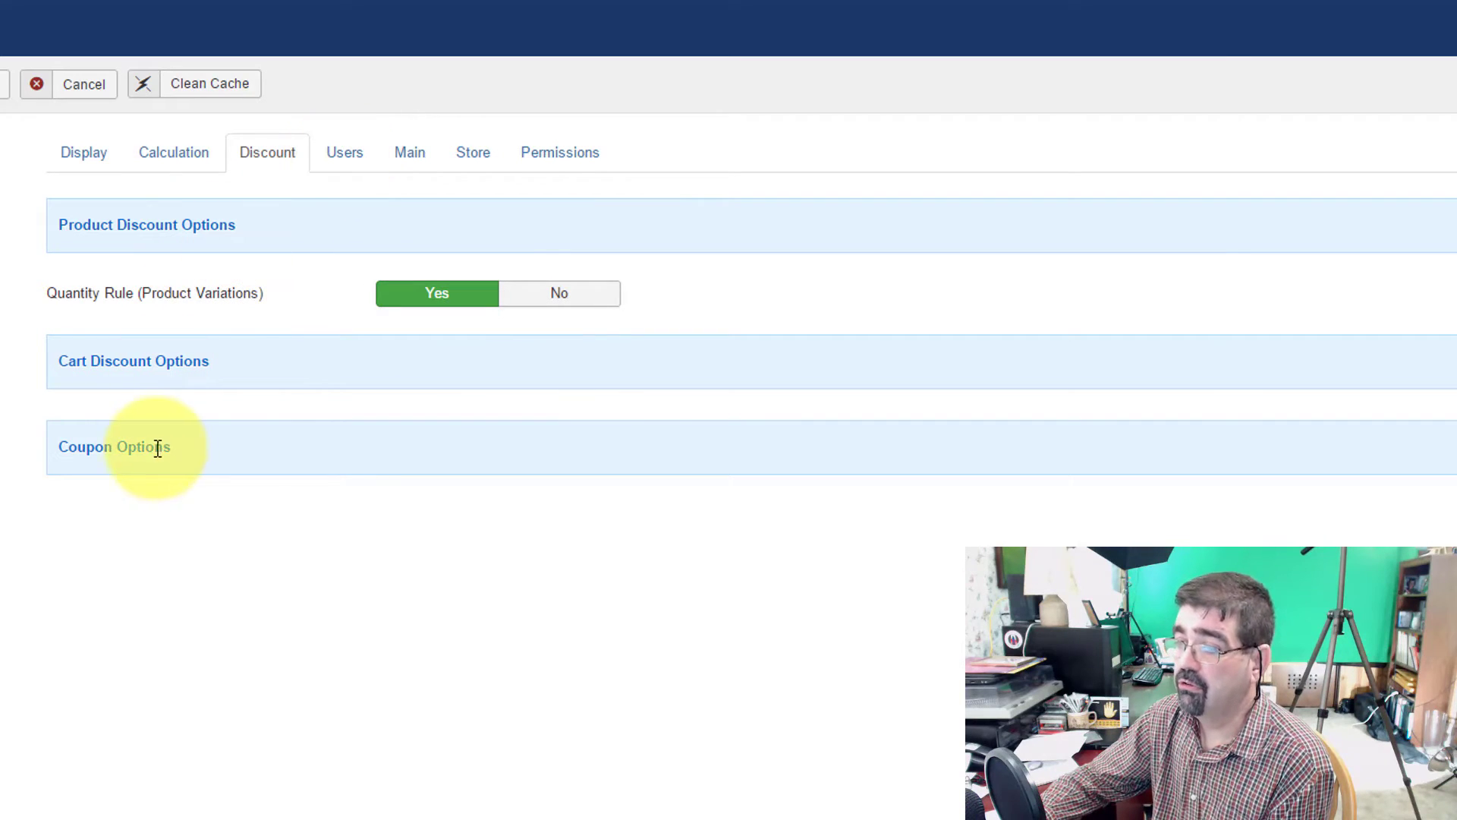
left_click(344, 161)
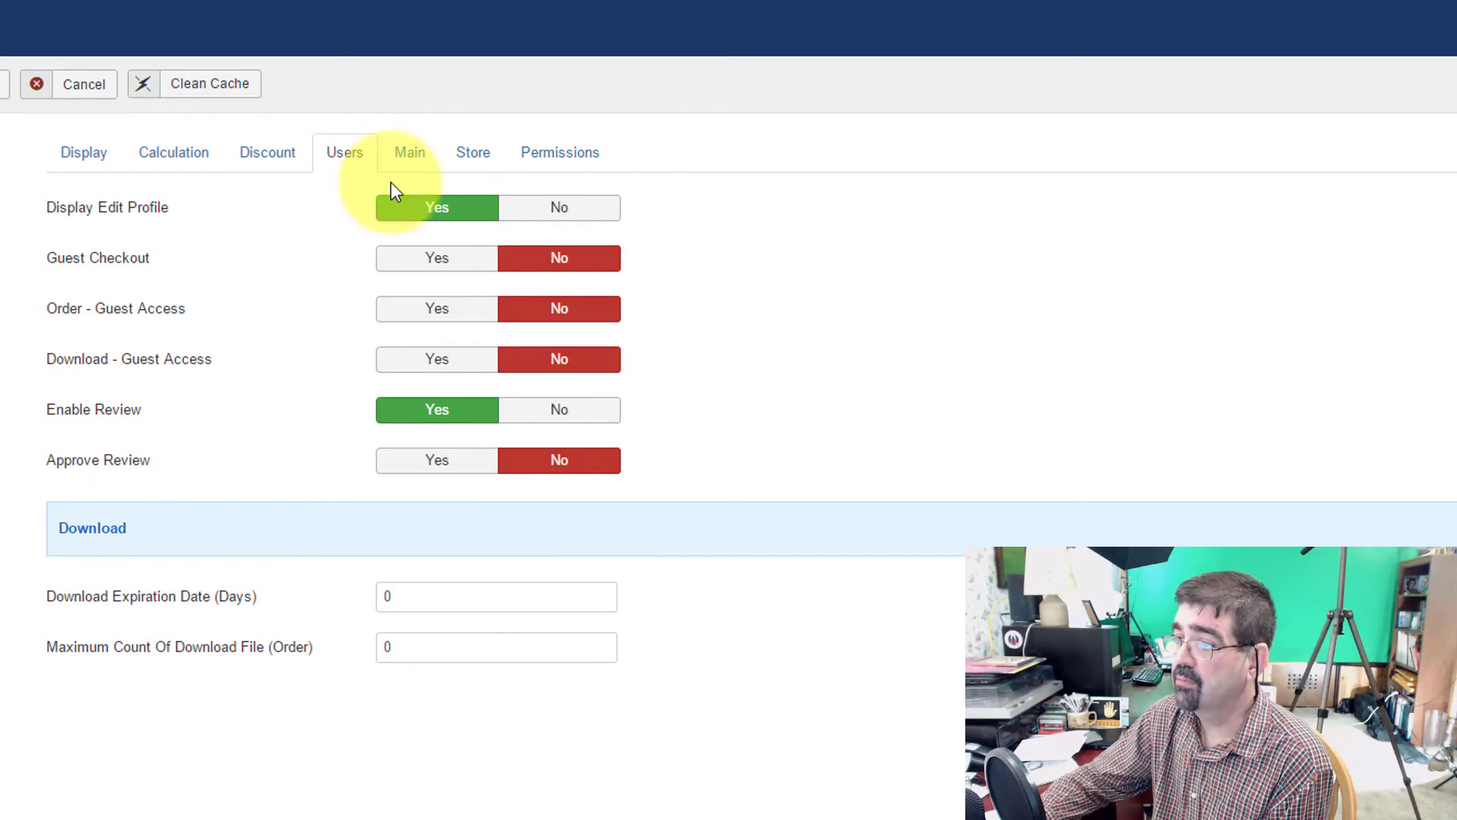
Step: Open the Main options and read the explanations of the large, medium and small image size settings
left_click(406, 161)
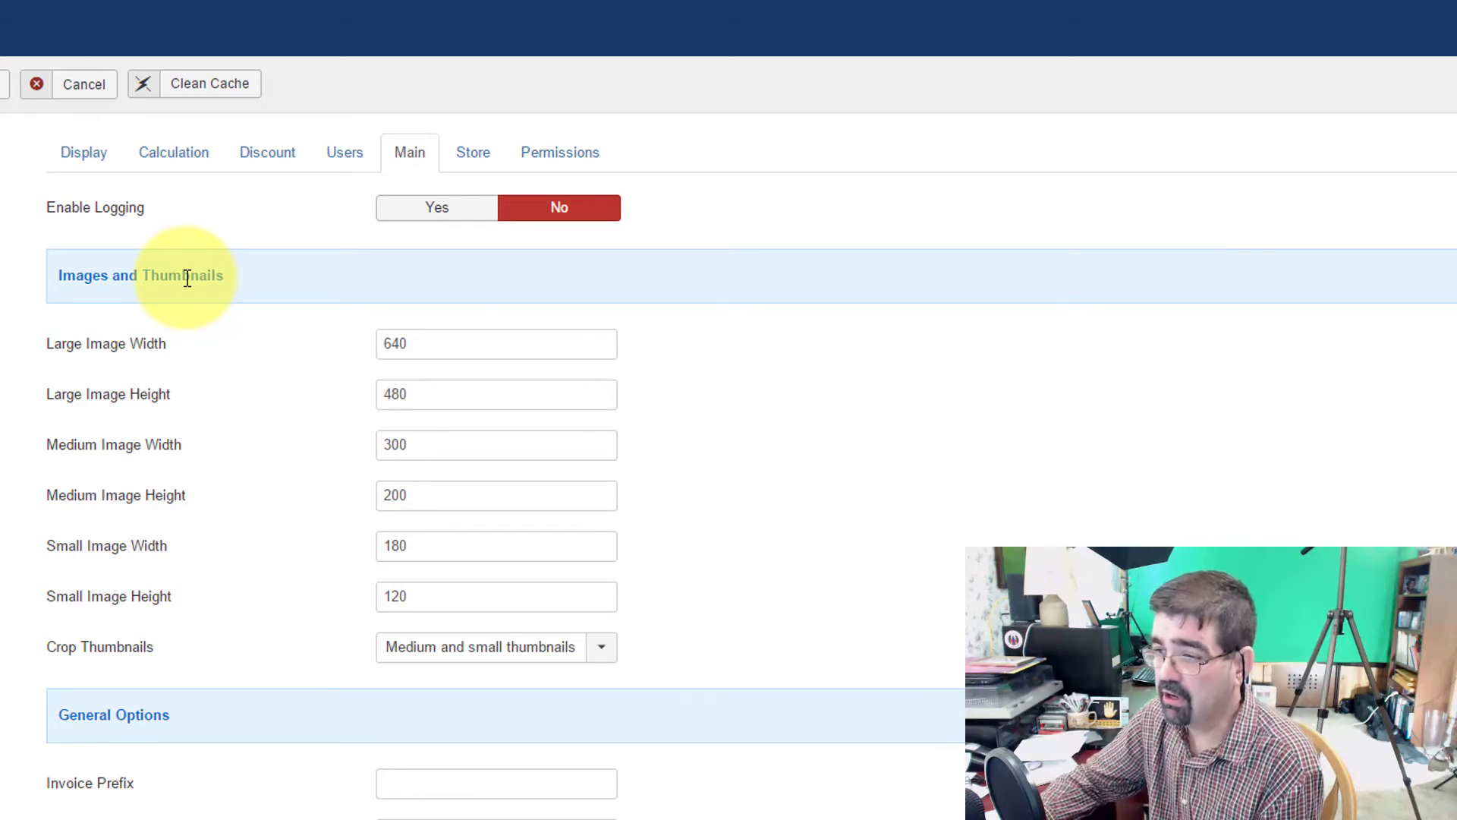
mouse_move(136, 350)
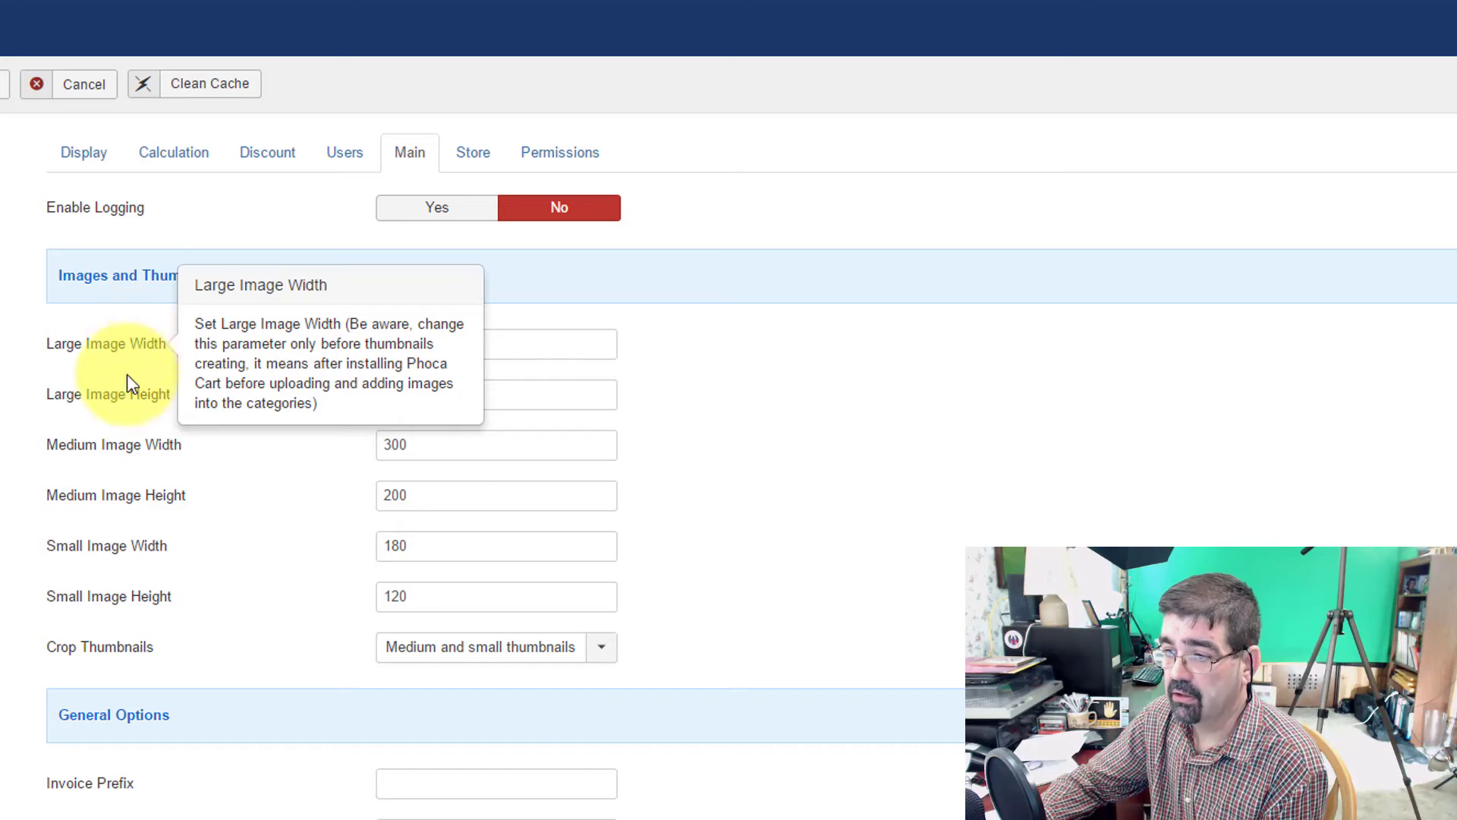
mouse_move(128, 400)
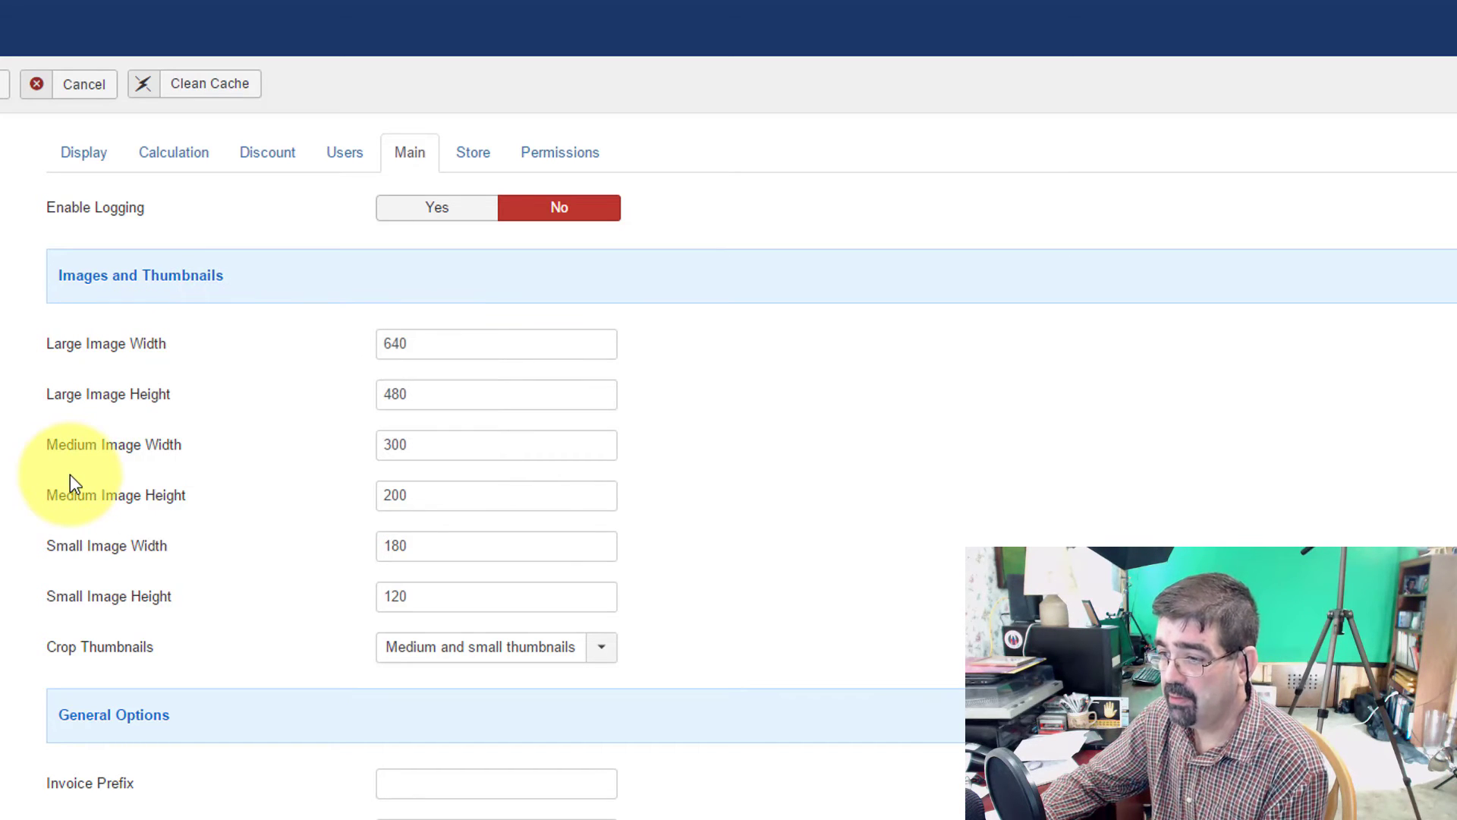
mouse_move(82, 453)
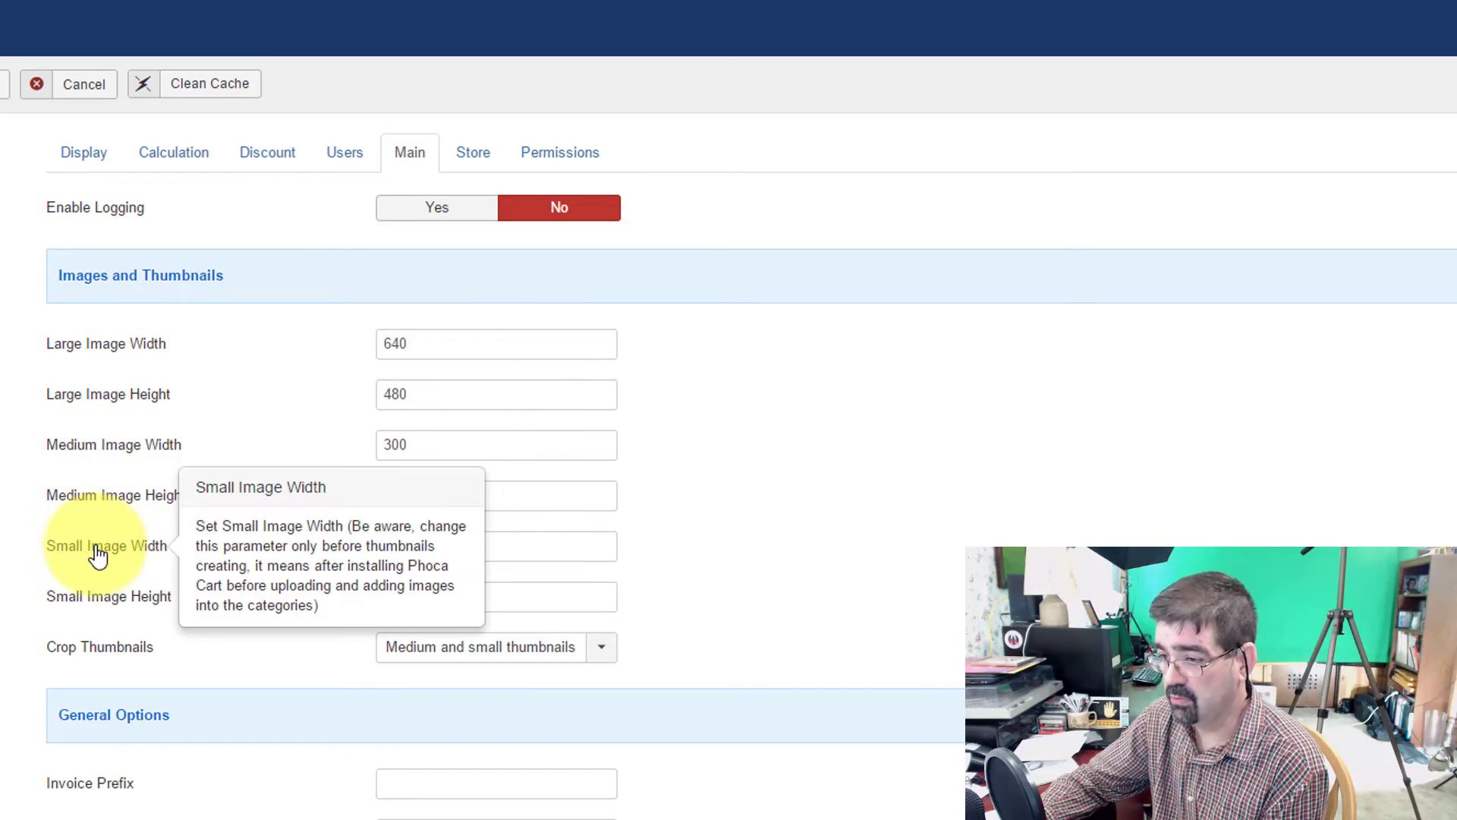
mouse_move(83, 652)
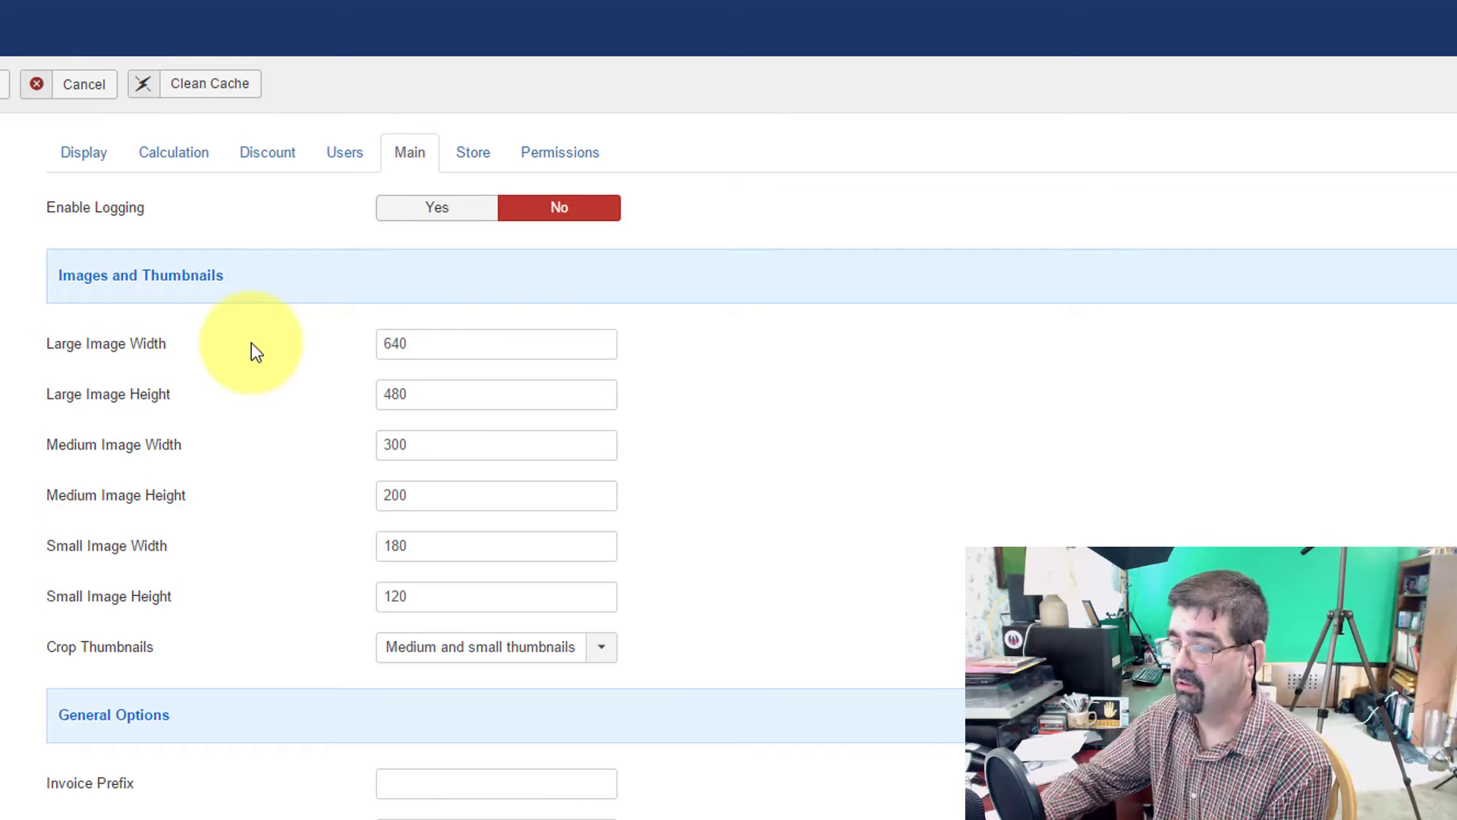
Step: Examine the remaining Main options, covering invoices, catalog mode, Ask Question, security and import/export
scroll(262, 348, "down", 3)
scroll(266, 349, "down", 6)
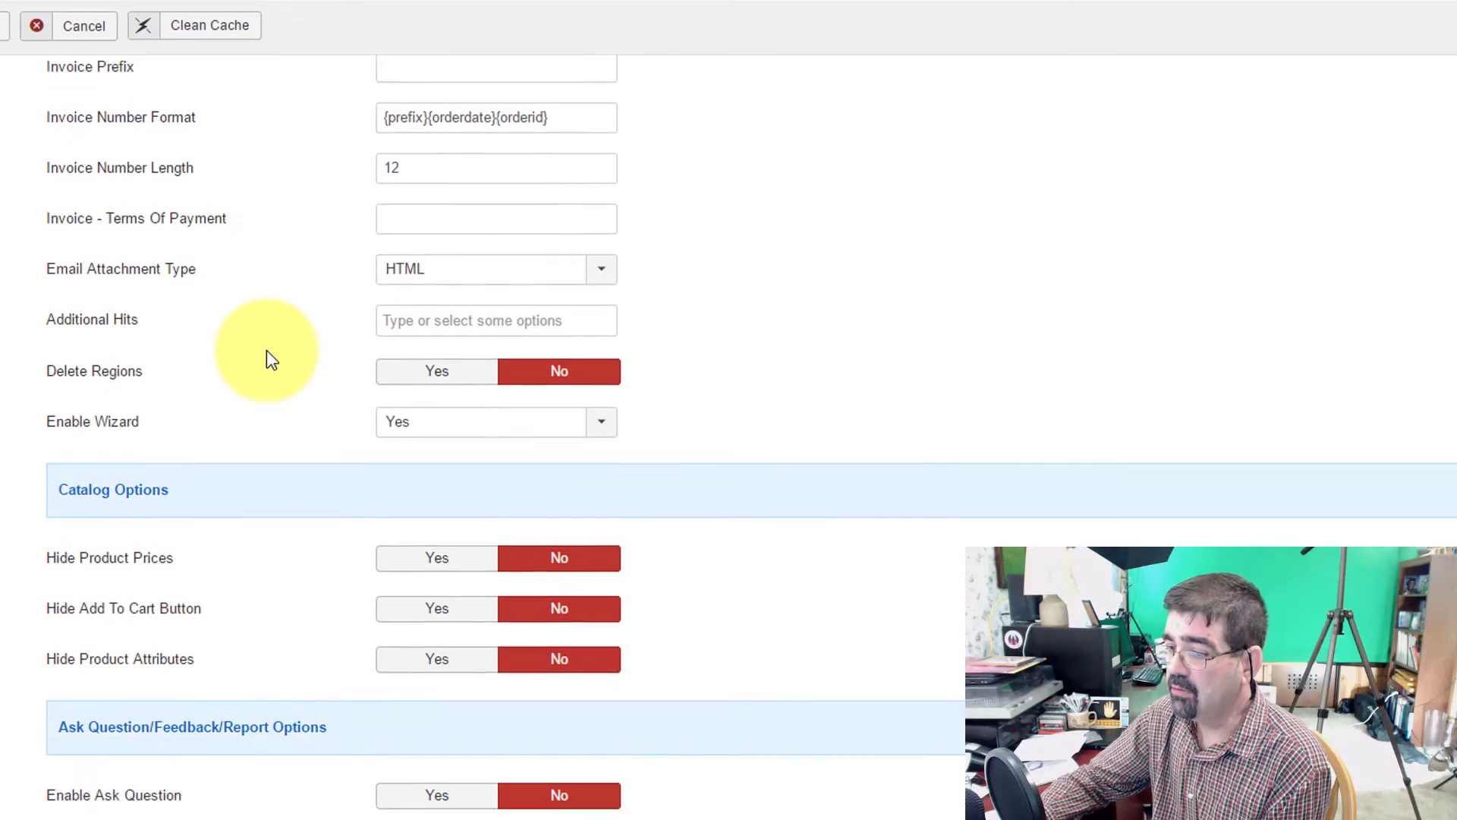
scroll(266, 349, "down", 5)
scroll(267, 353, "down", 3)
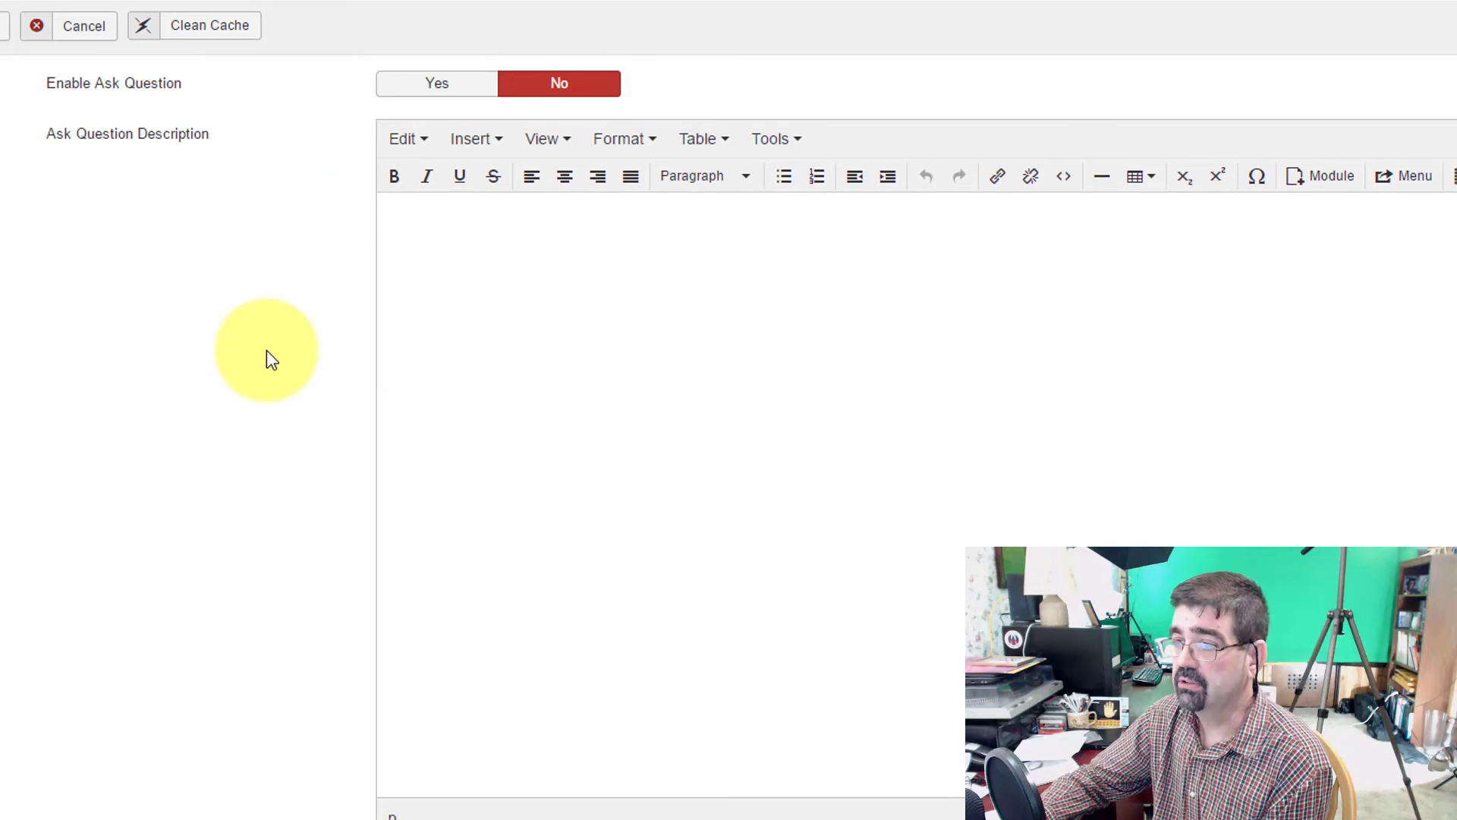
mouse_move(68, 139)
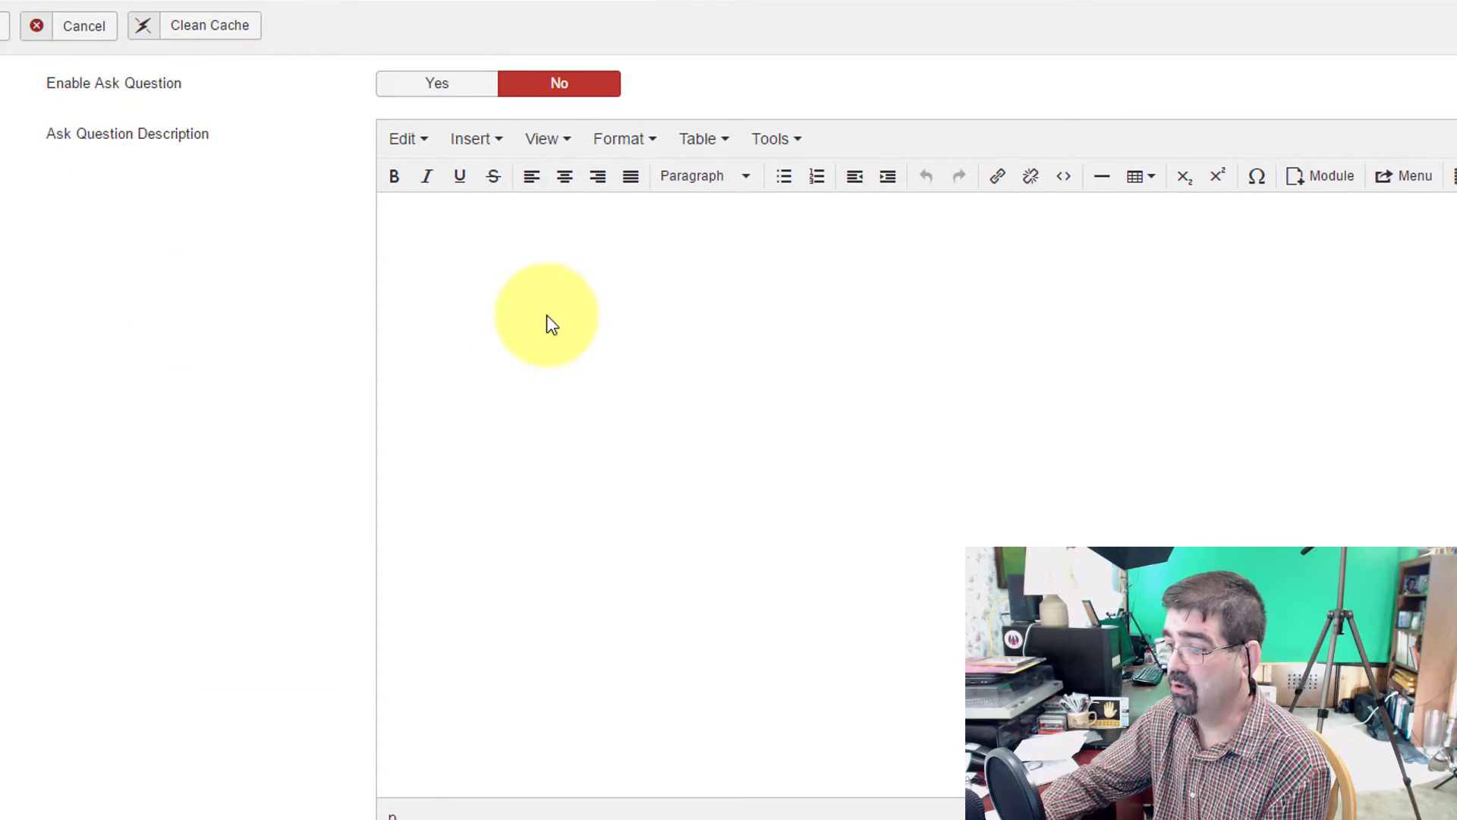
scroll(471, 377, "down", 3)
scroll(470, 371, "down", 15)
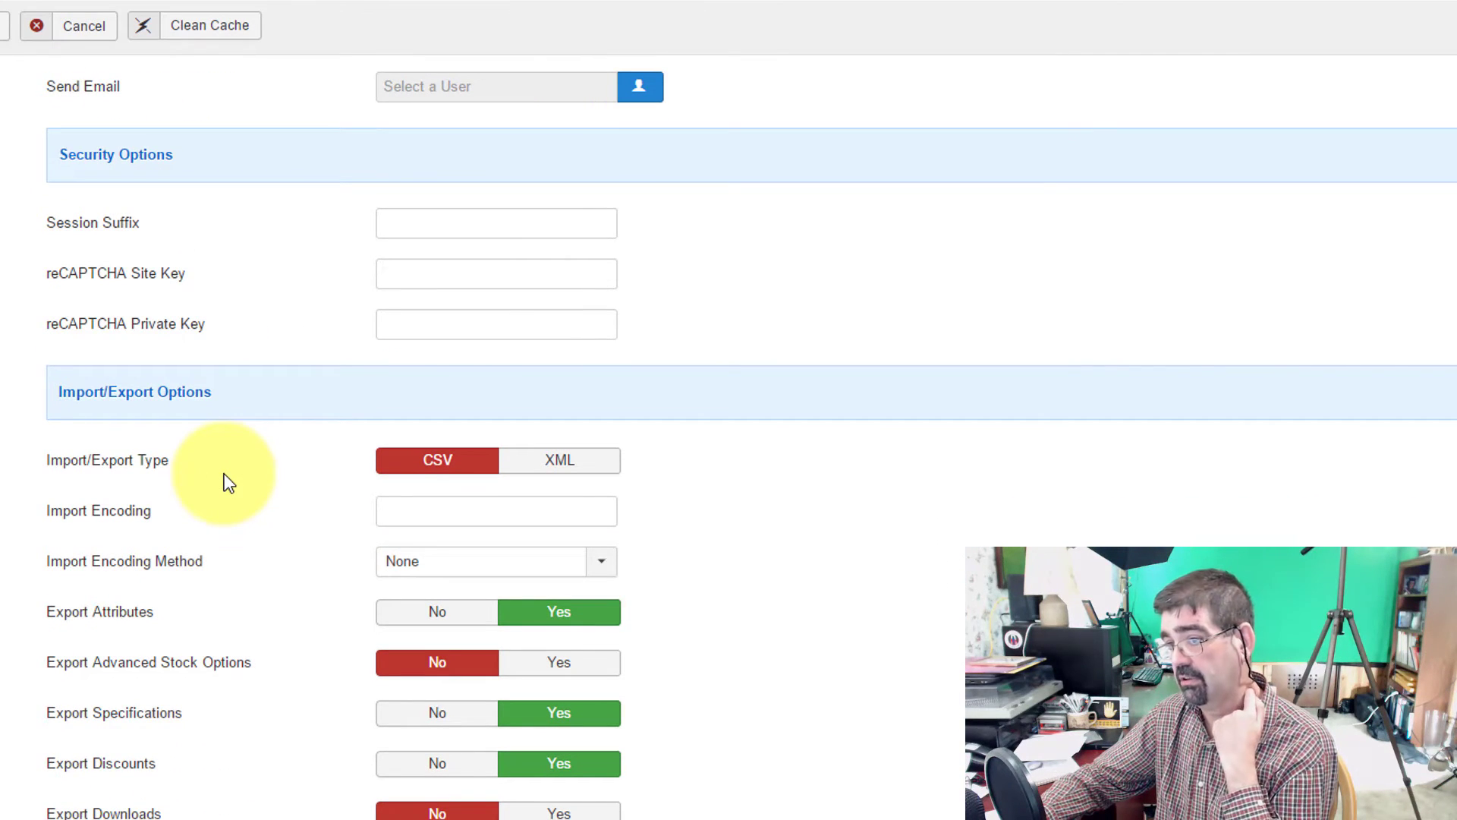
scroll(227, 374, "down", 3)
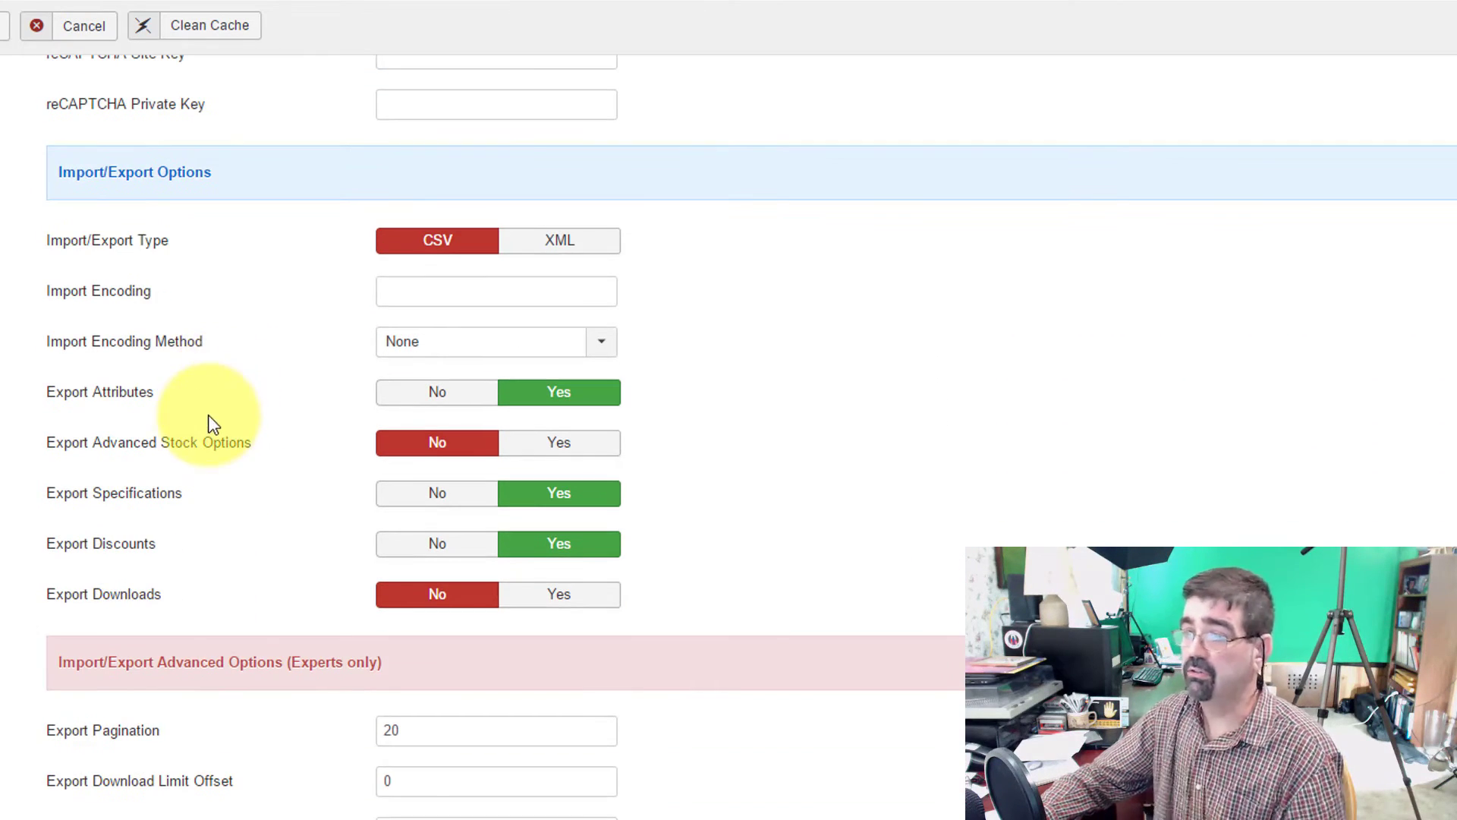
scroll(216, 387, "up", 20)
Step: Set the store title to "Tim's Dog Store" and look through the available store logo images without inserting one
left_click(471, 156)
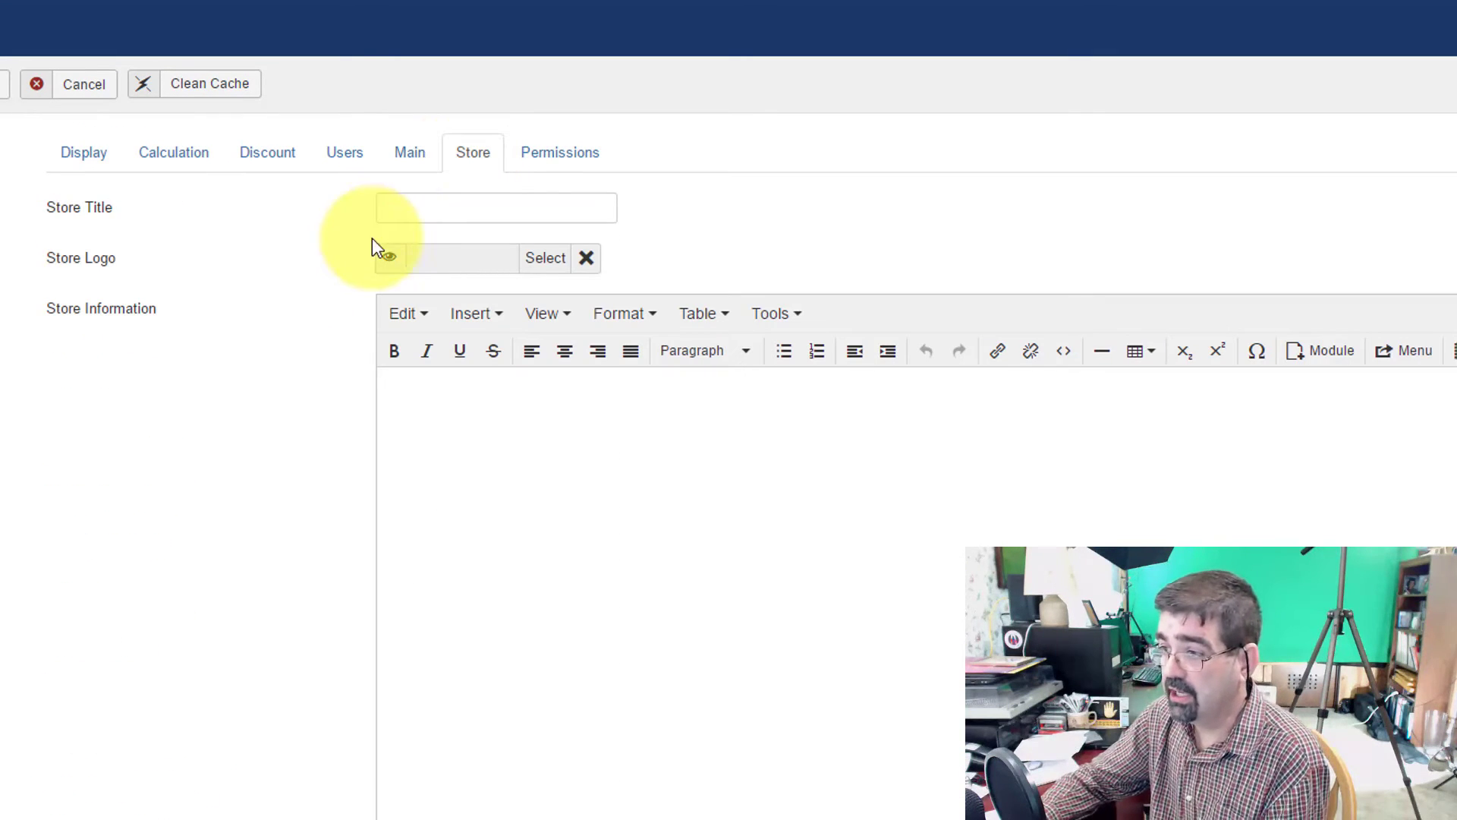
left_click(425, 212)
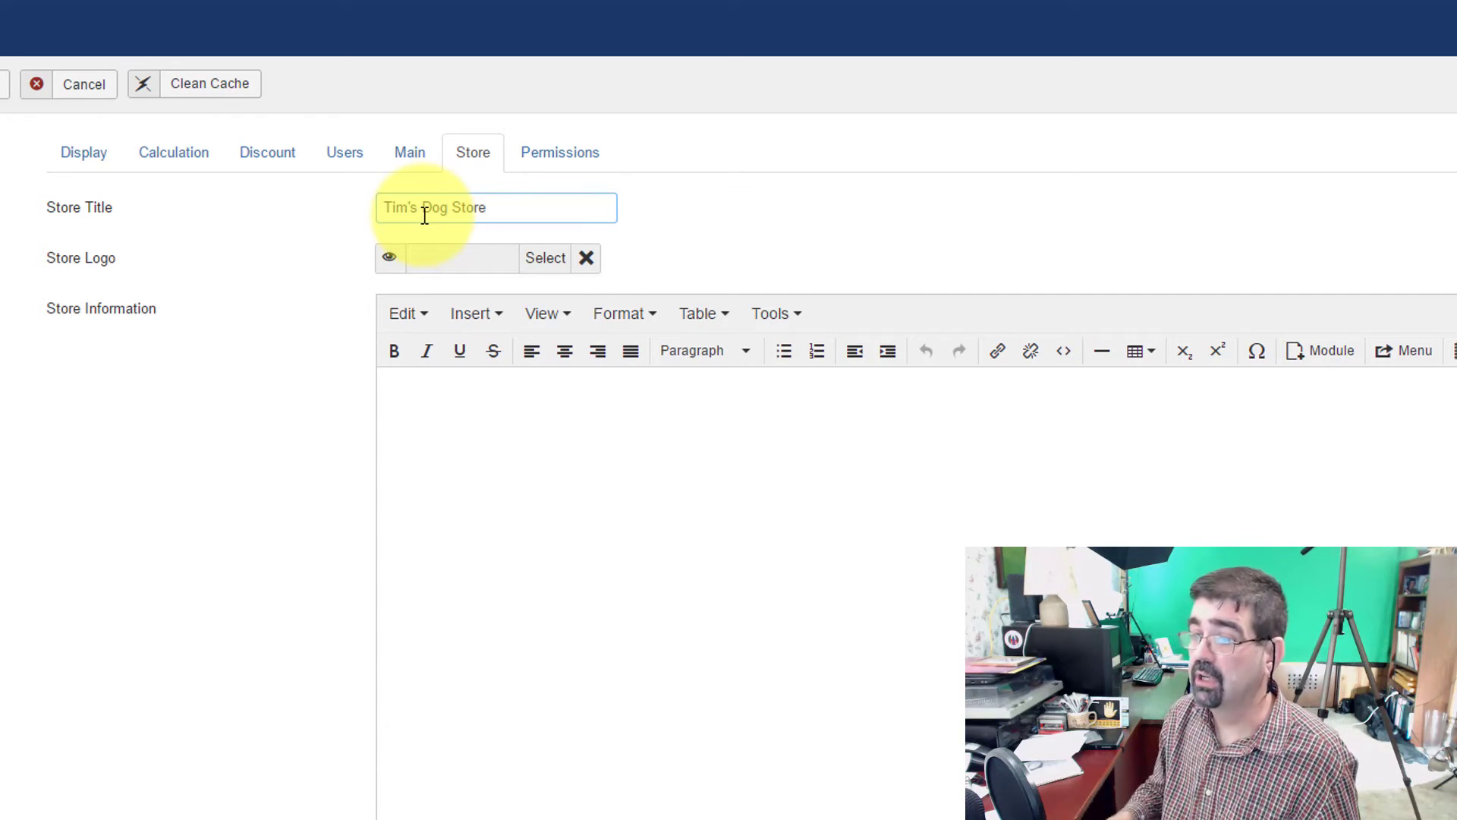
left_click(552, 265)
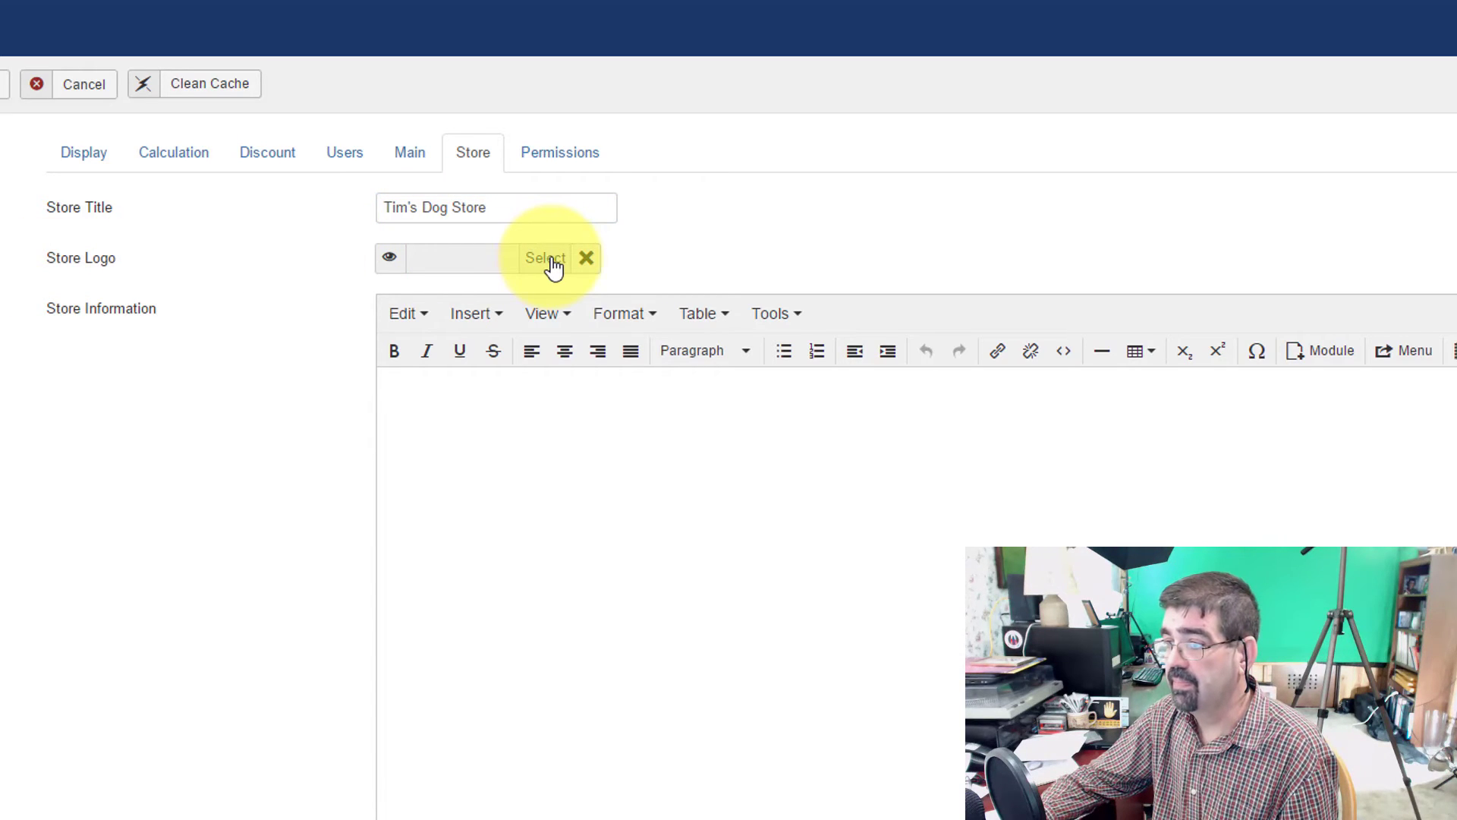
left_click(552, 264)
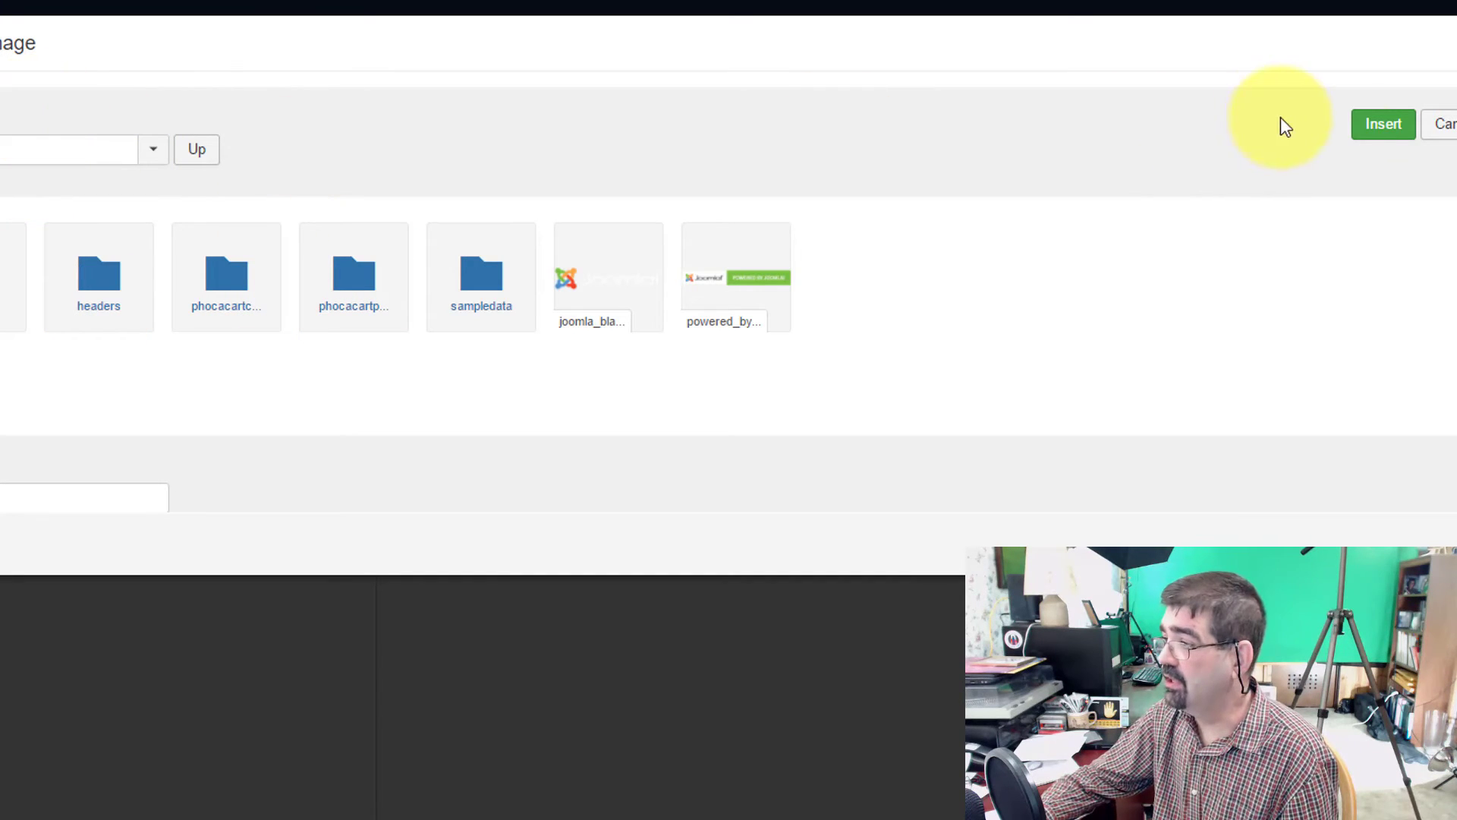
left_click(1446, 126)
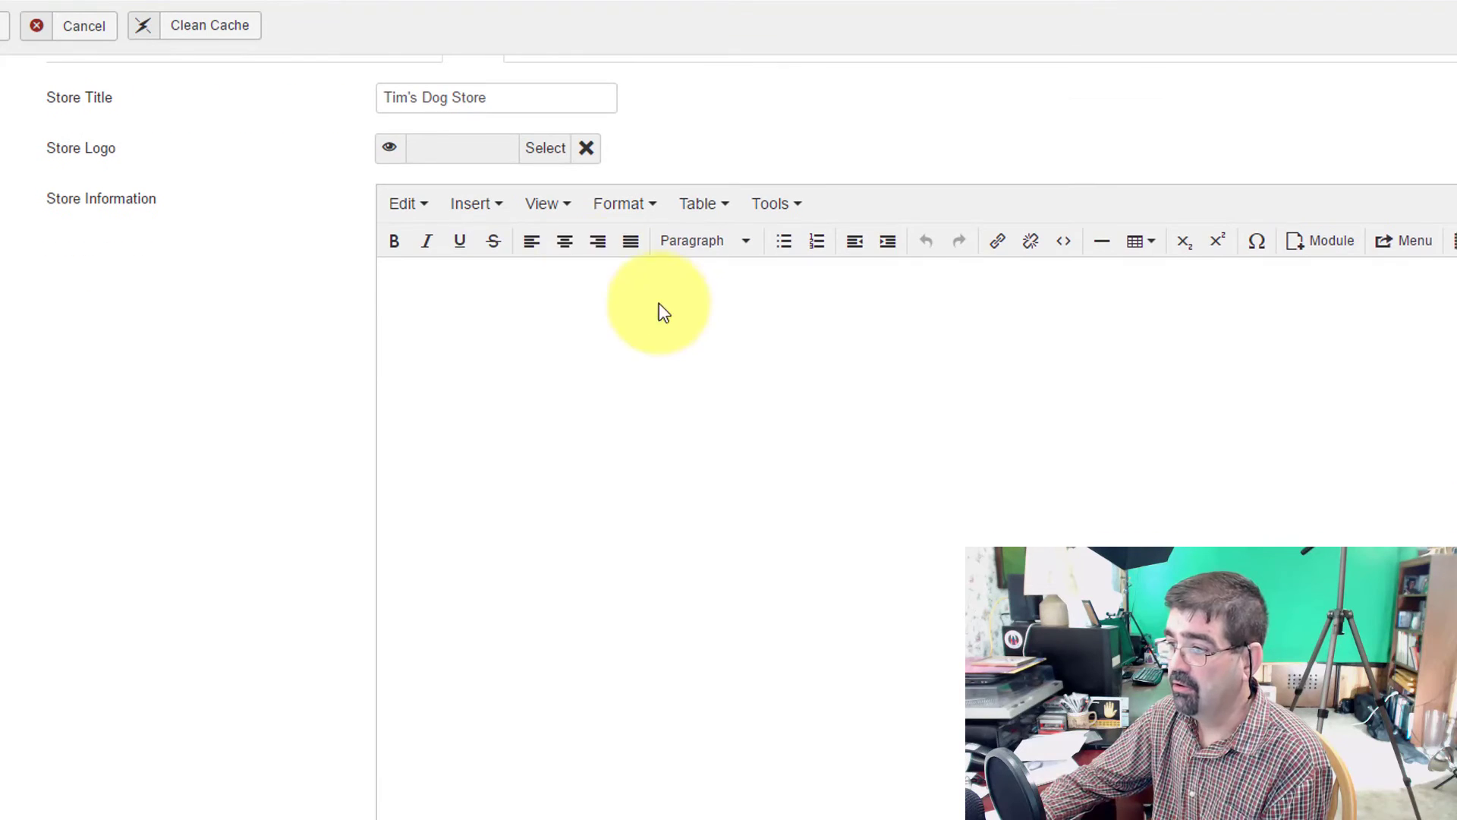
Step: Look over the Store Information field and open the component's permission settings
left_click(653, 322)
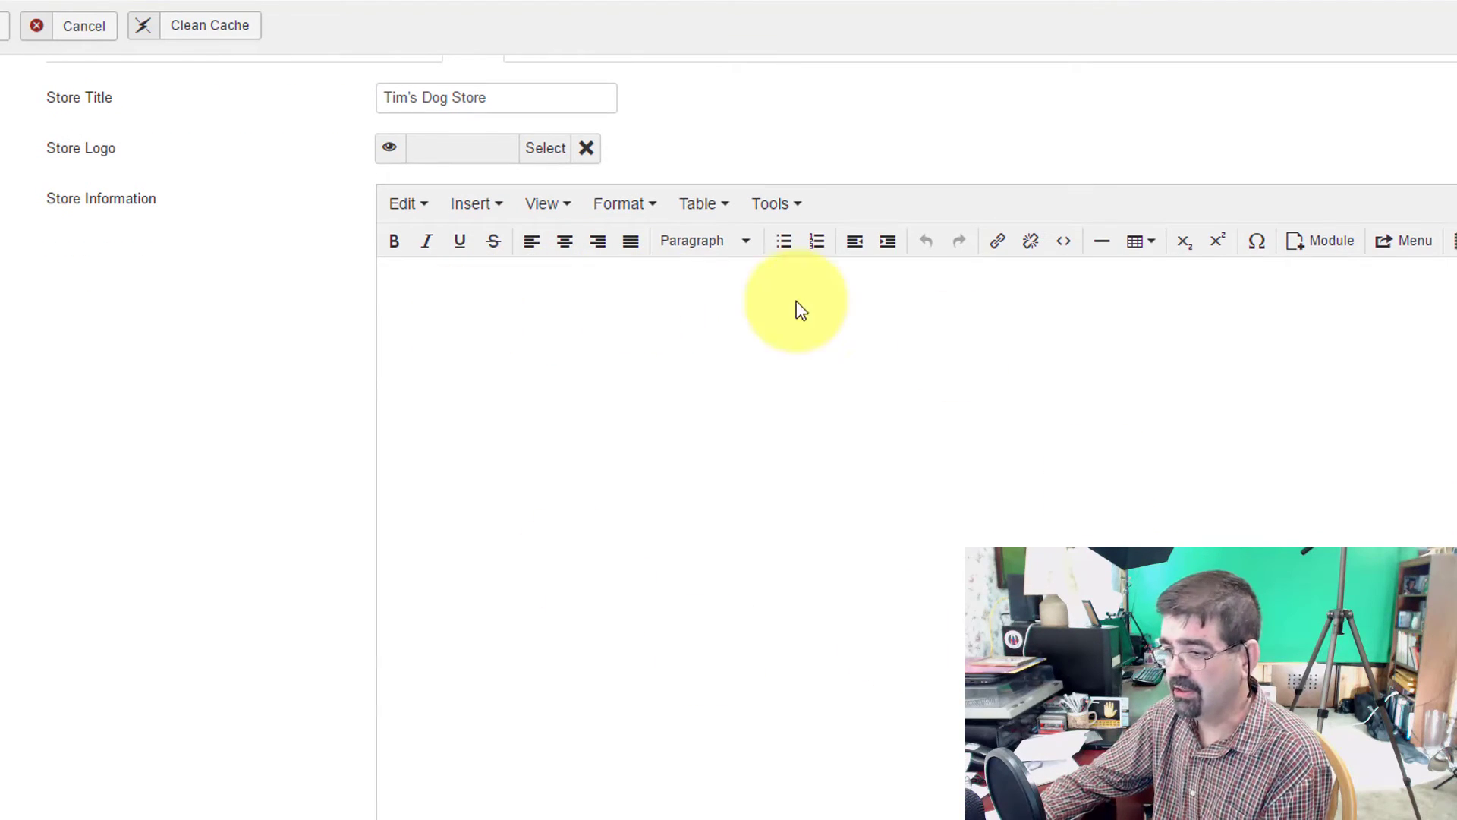
scroll(712, 389, "down", 1)
scroll(712, 375, "up", 2)
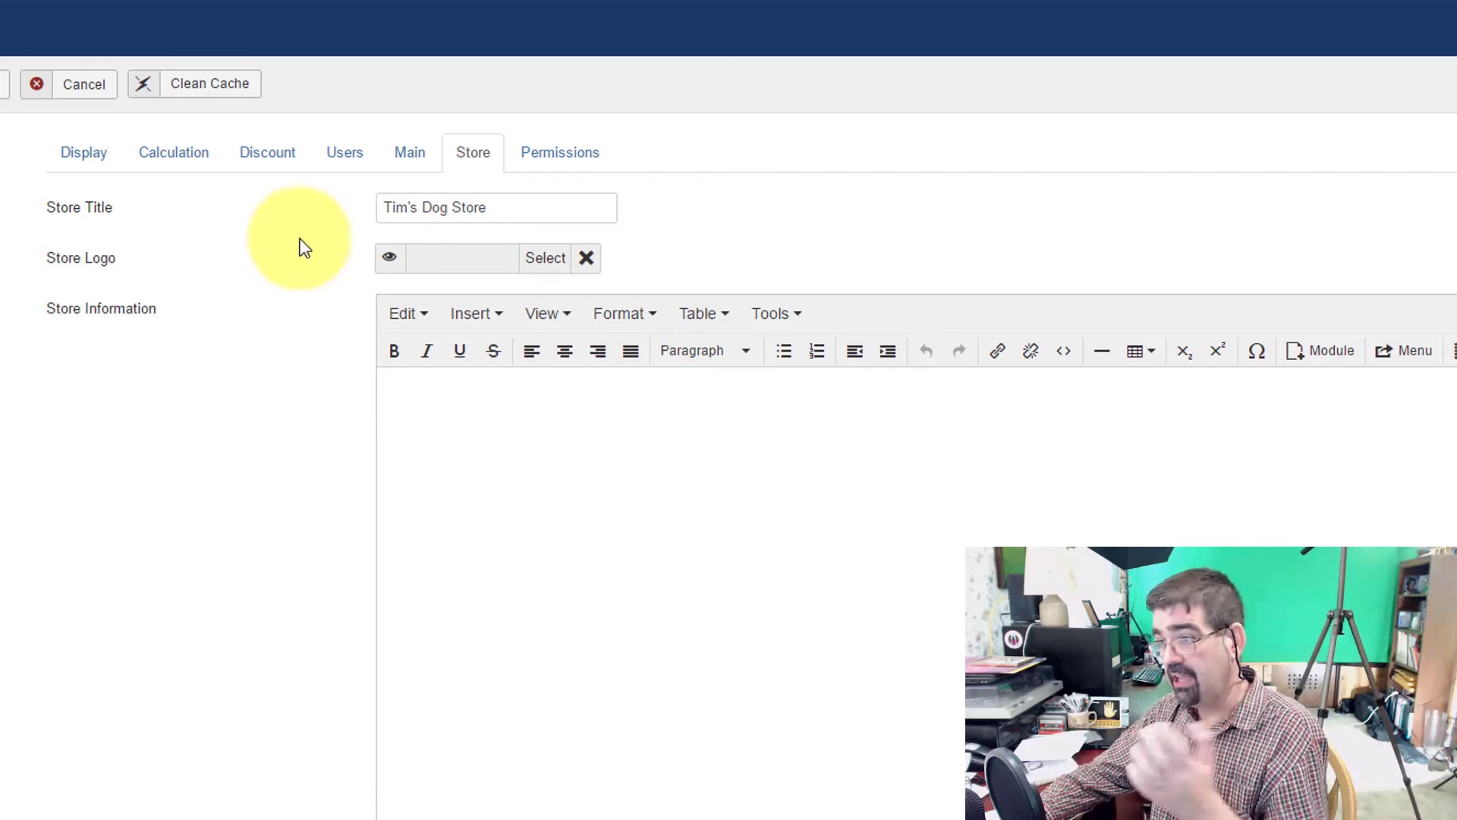
left_click(561, 154)
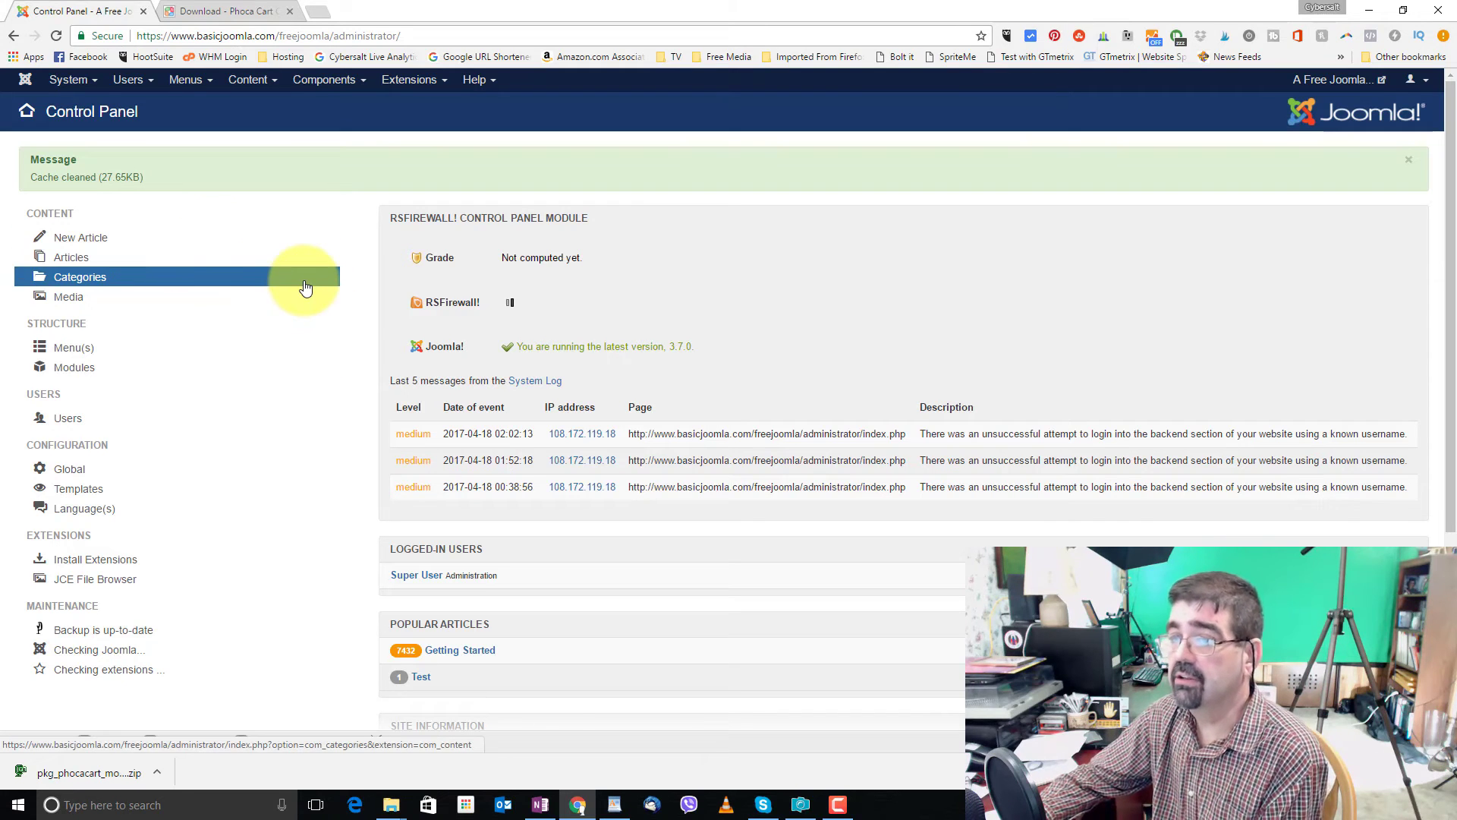
Step: Open the Phoca Cart control panel, then view the Dog Store menu page and its Dogs category on the public site
left_click(317, 85)
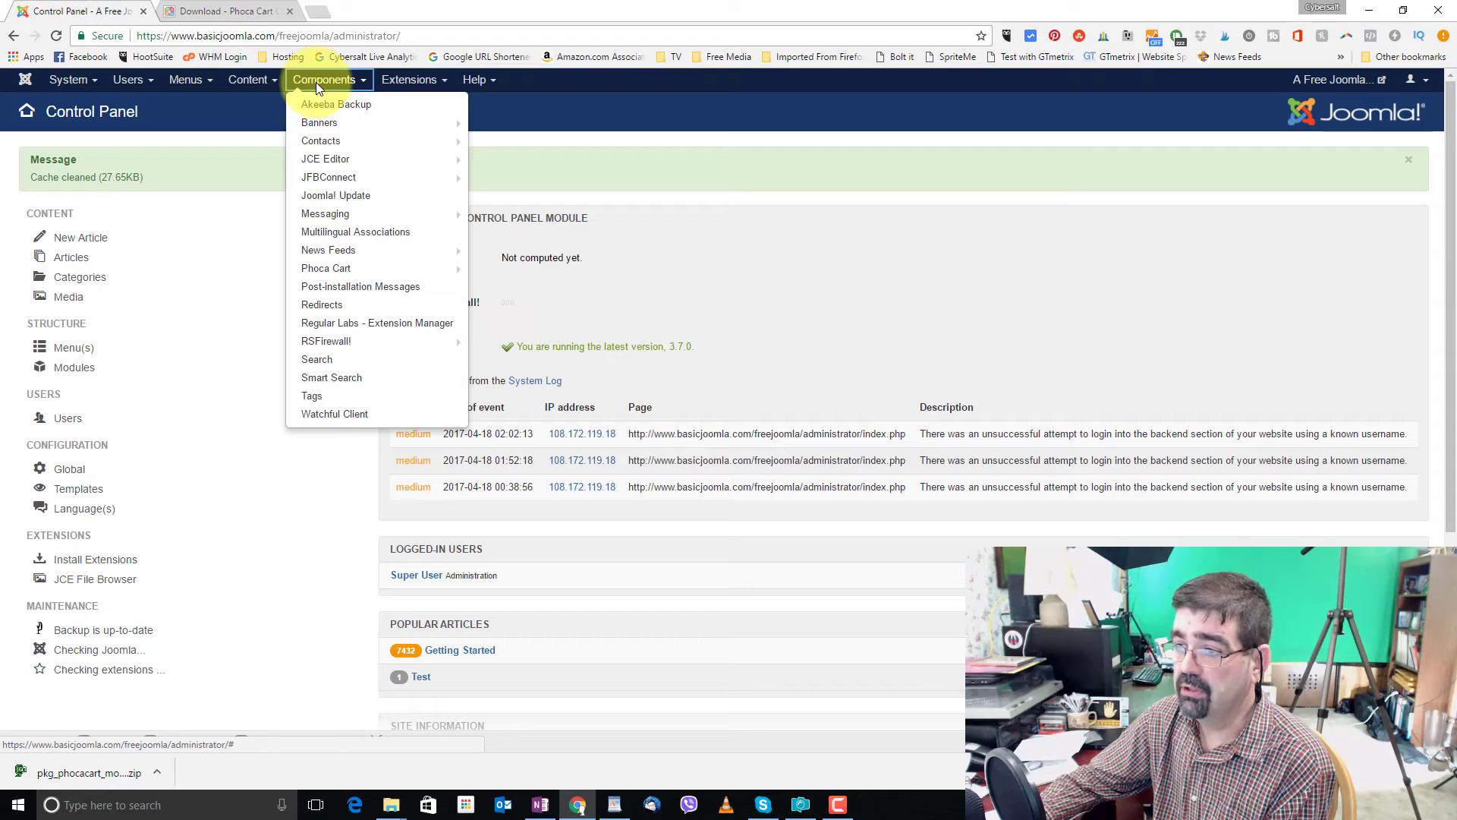
left_click(328, 260)
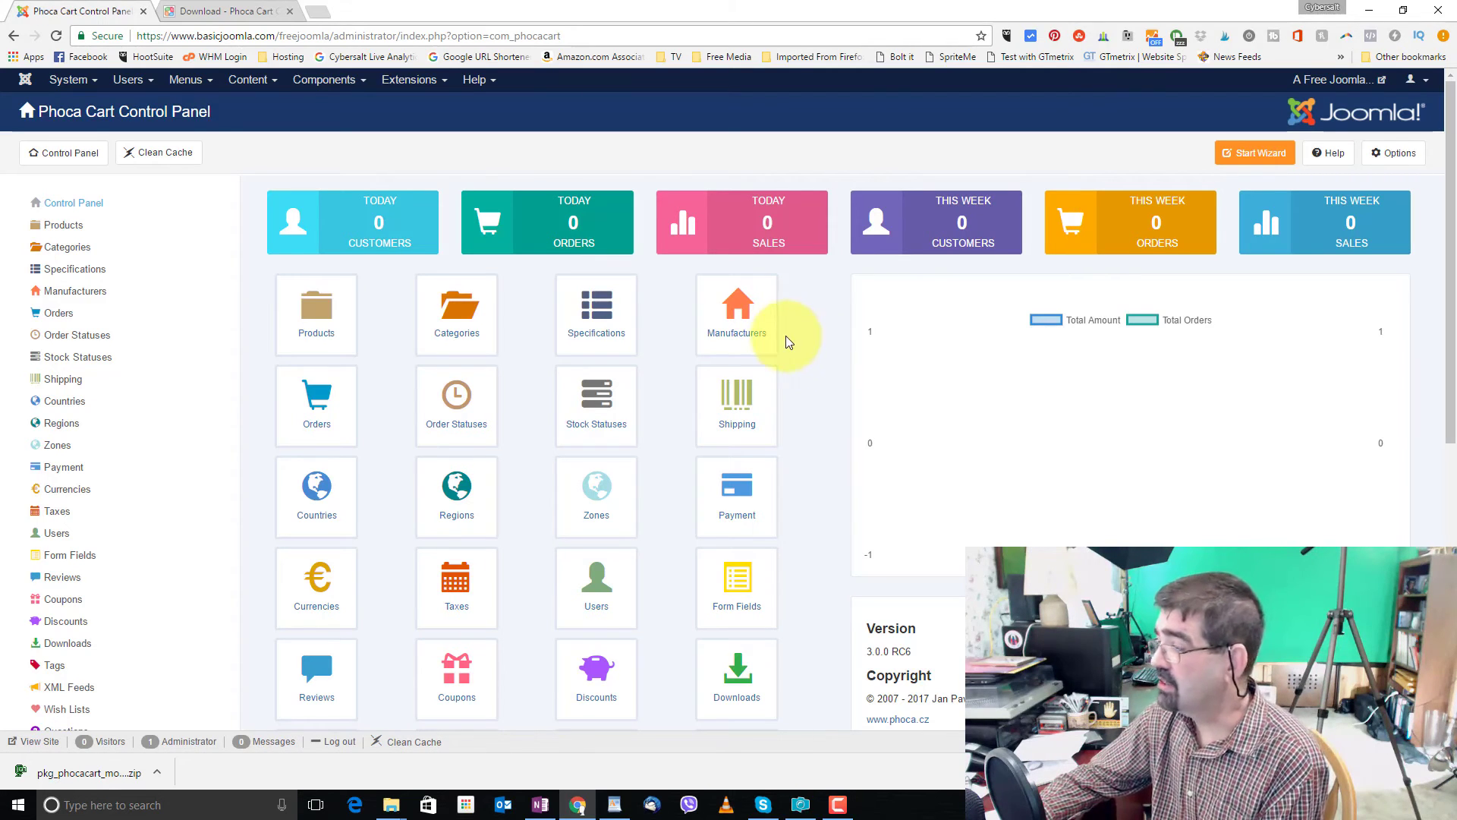
left_click(1335, 79)
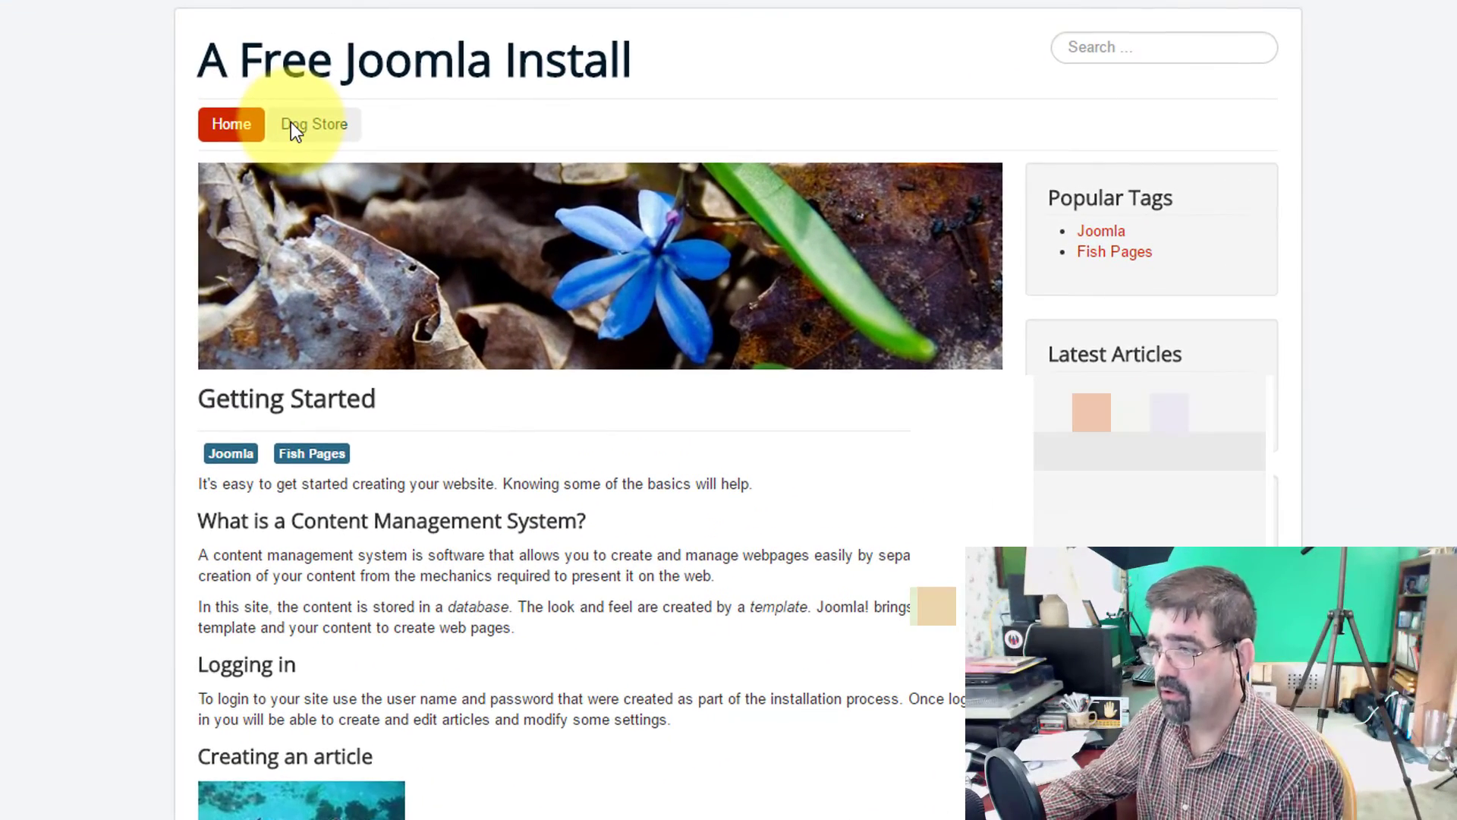
left_click(291, 123)
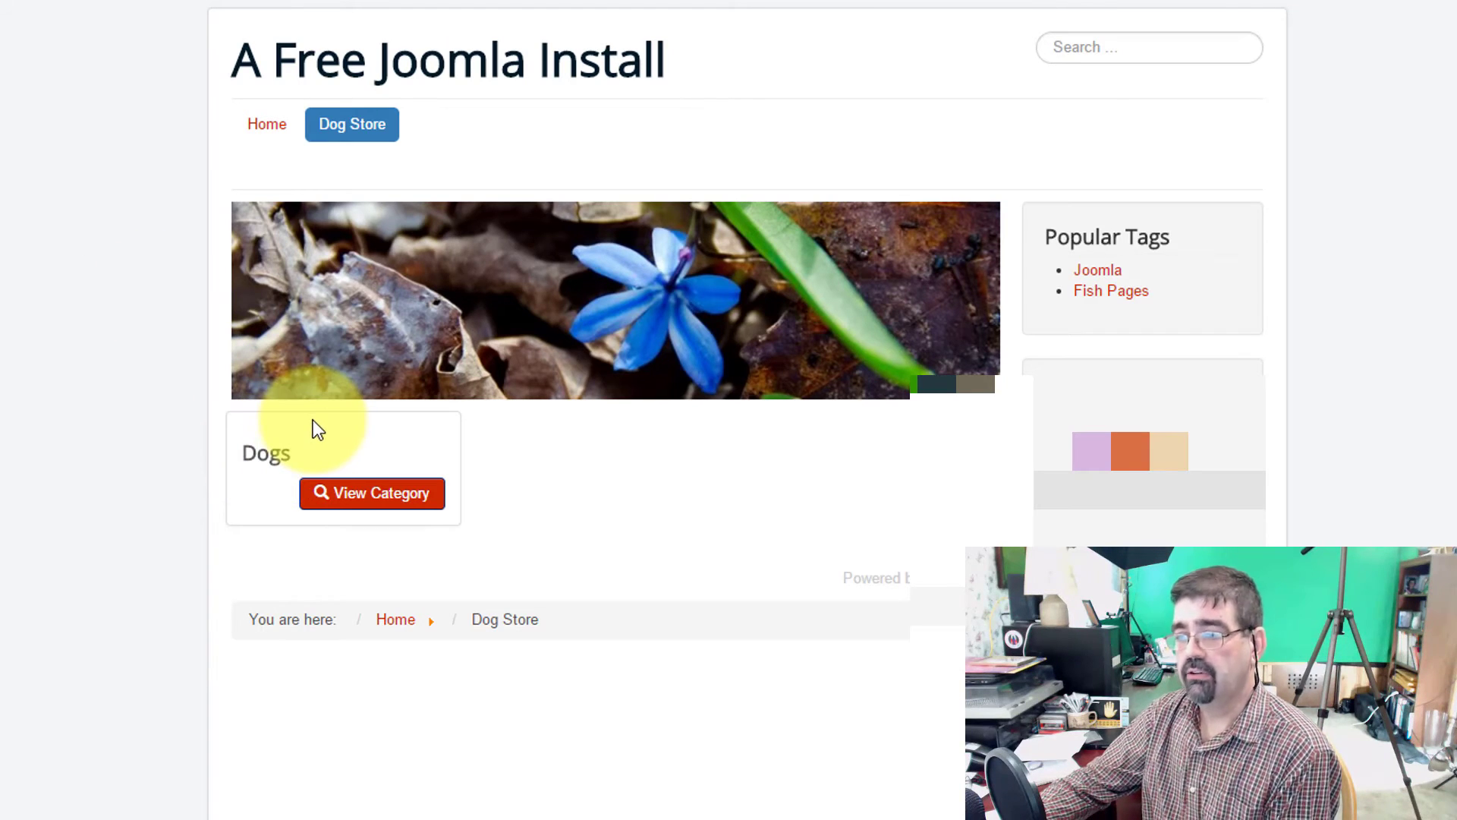
left_click(358, 495)
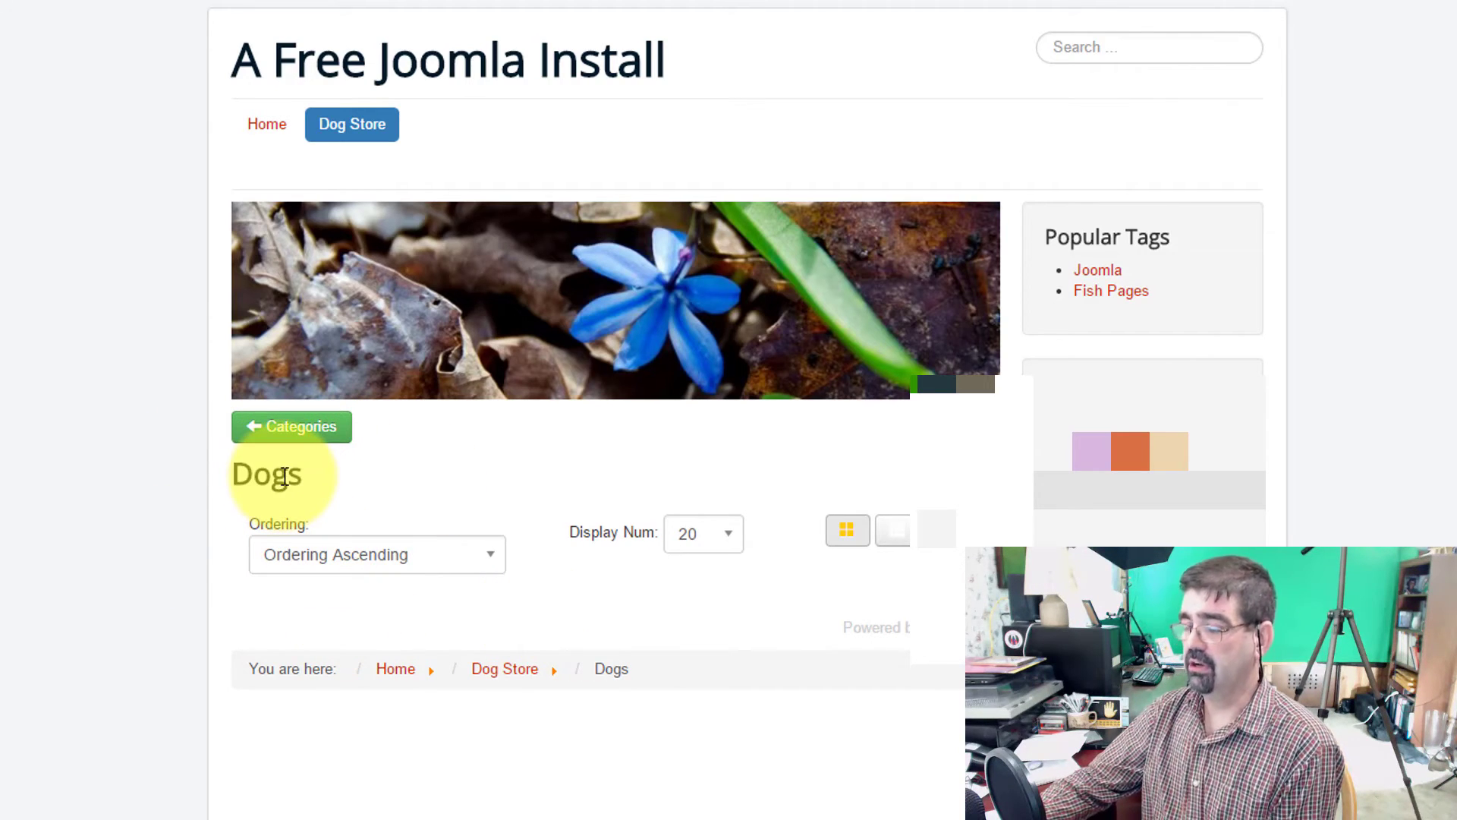
left_click(278, 430)
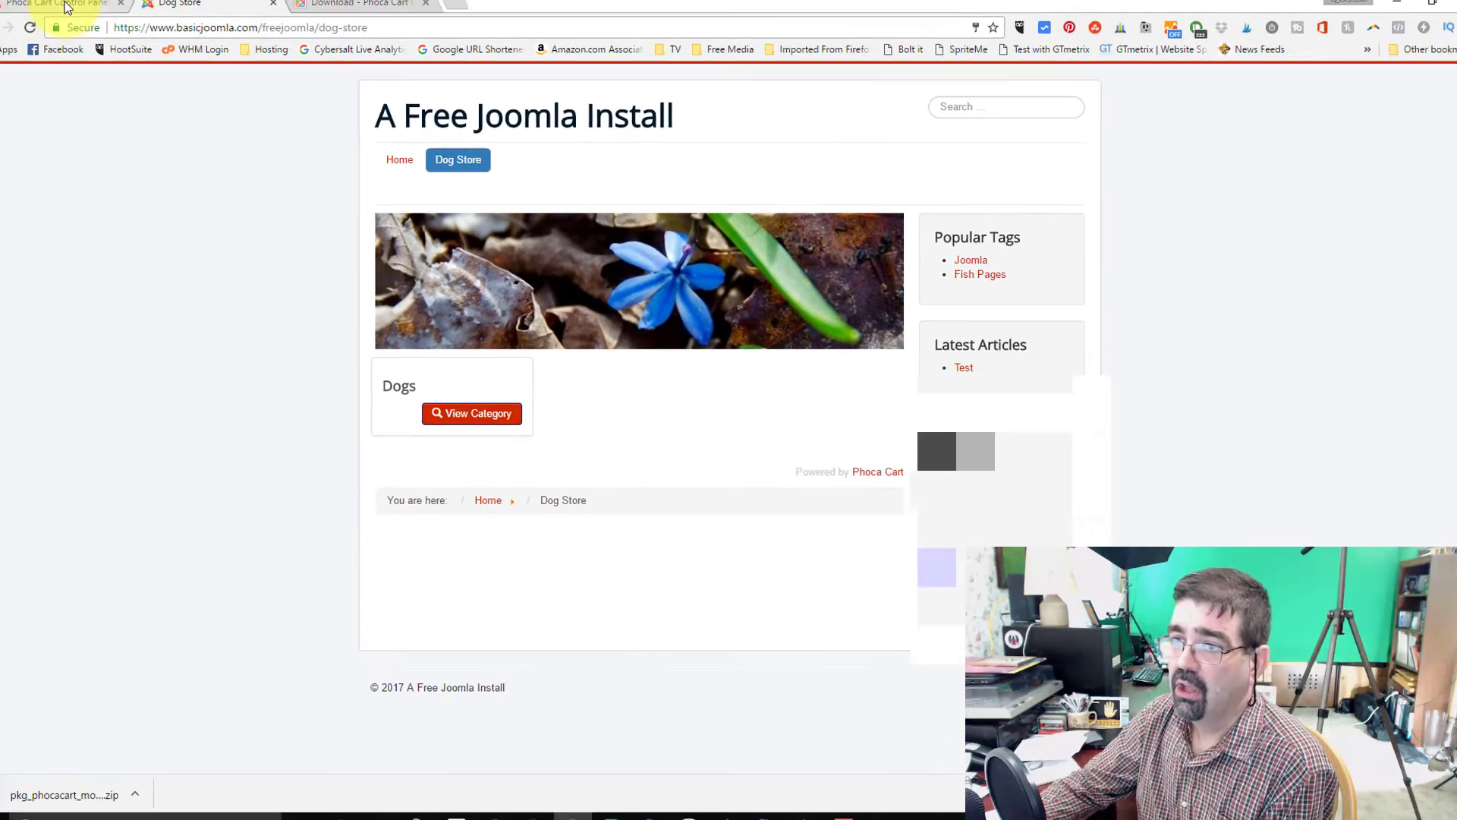
Step: Open the Phoca Cart options and set Display Subcategories (Categories View) to 1
left_click(72, 11)
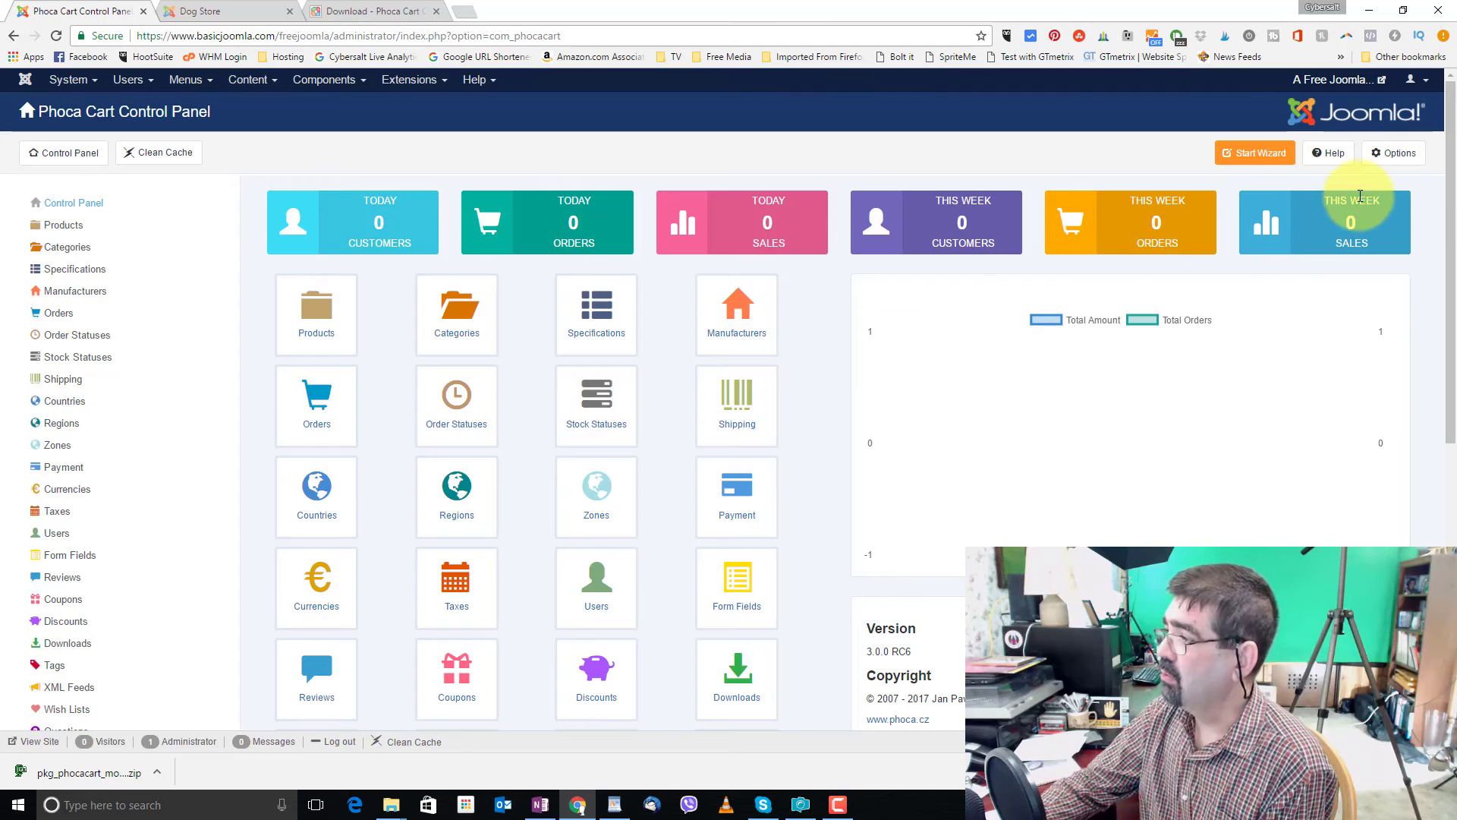
left_click(1386, 154)
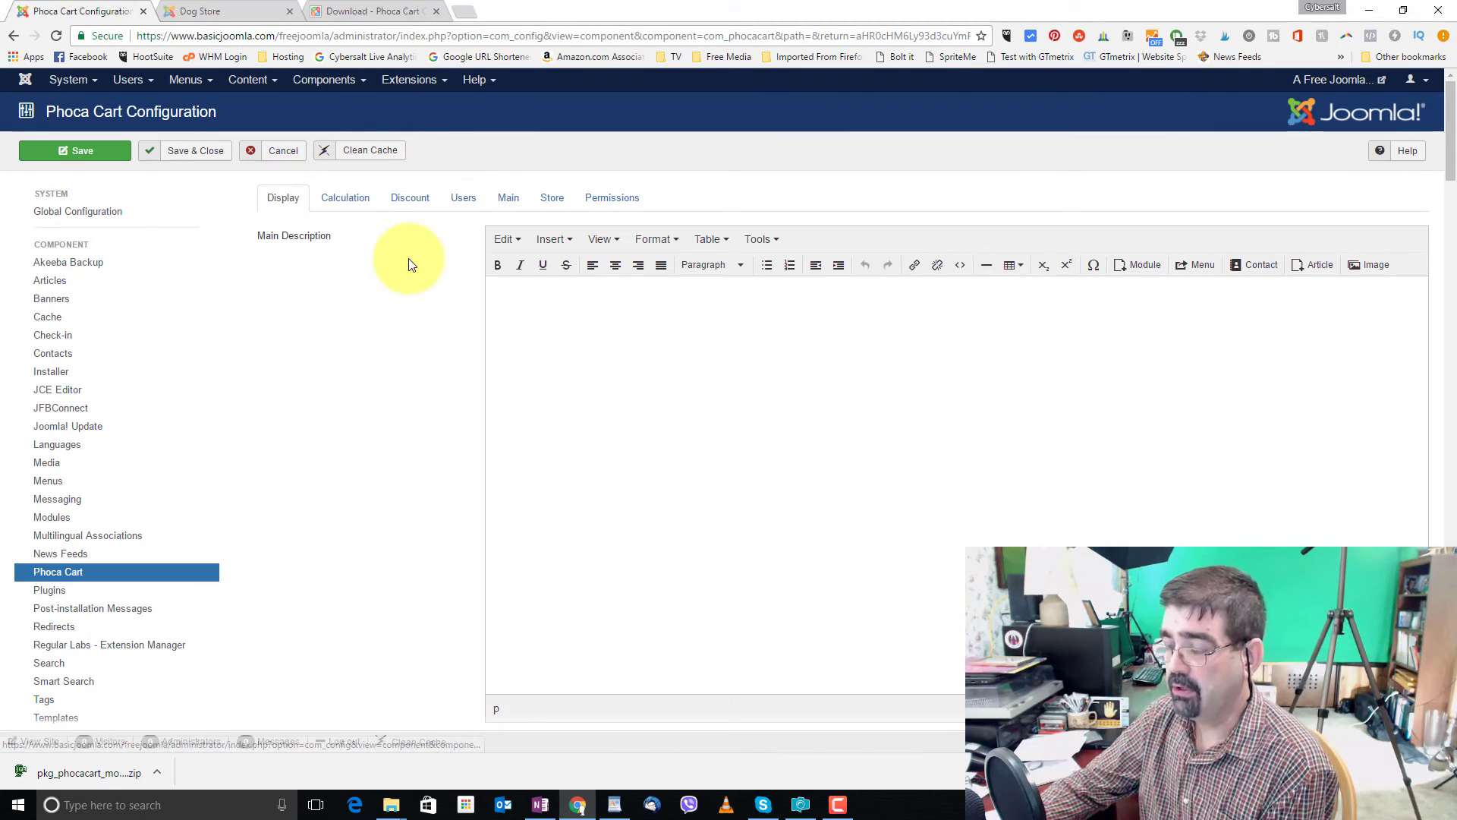
scroll(405, 274, "down", 1)
scroll(404, 274, "down", 15)
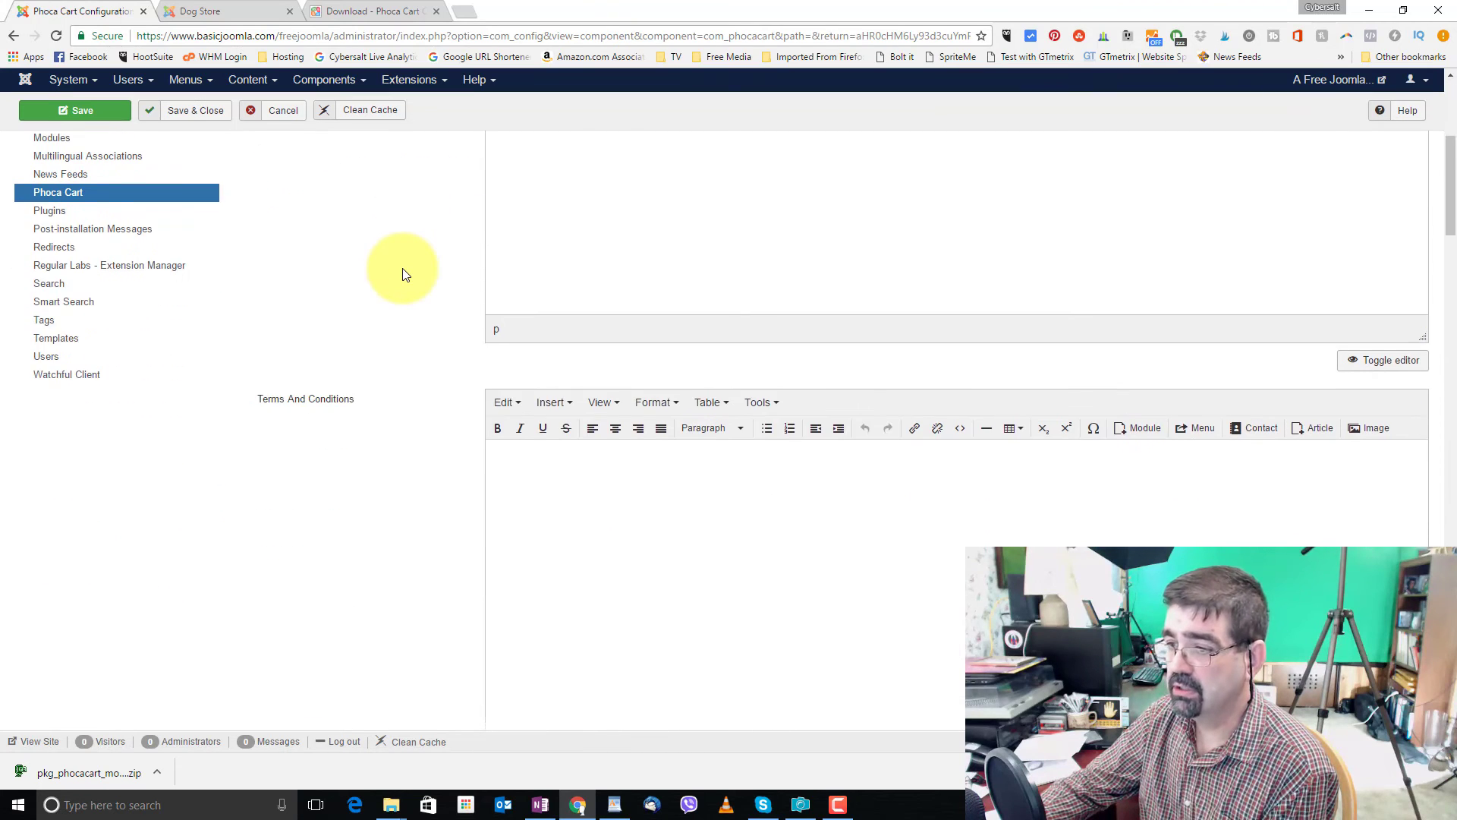
scroll(402, 275, "down", 7)
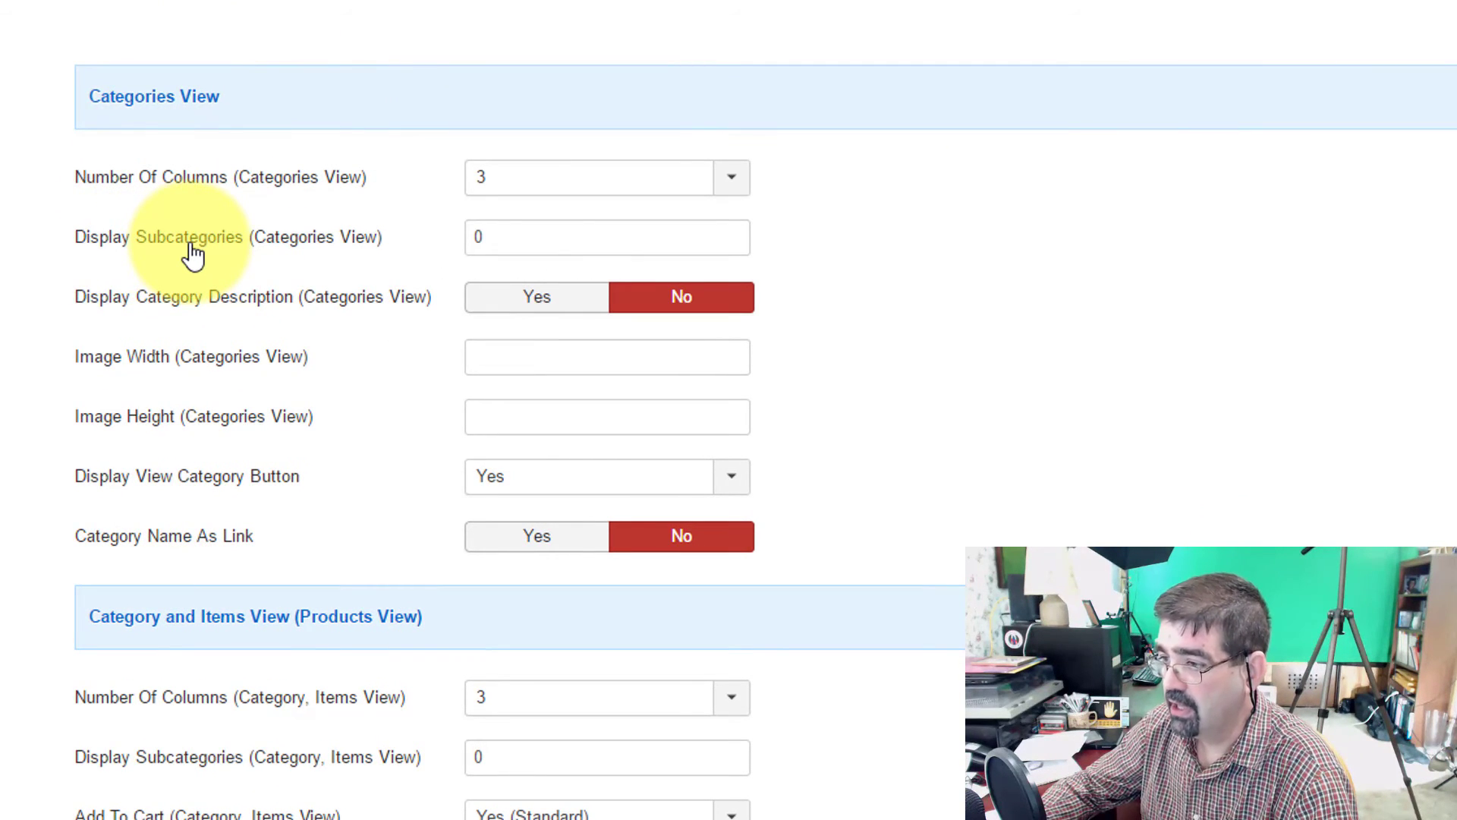
double_click(507, 237)
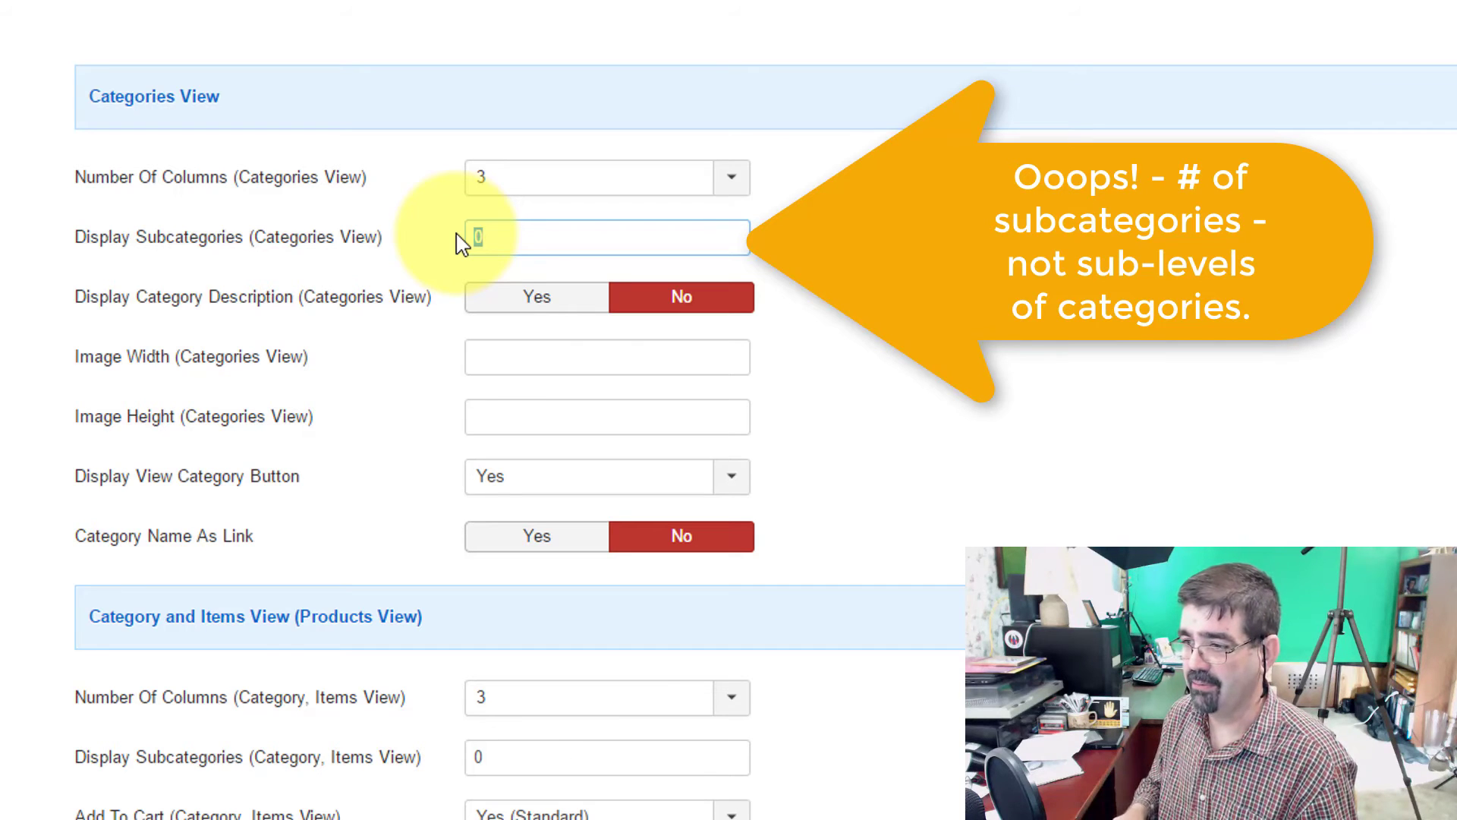
type("2")
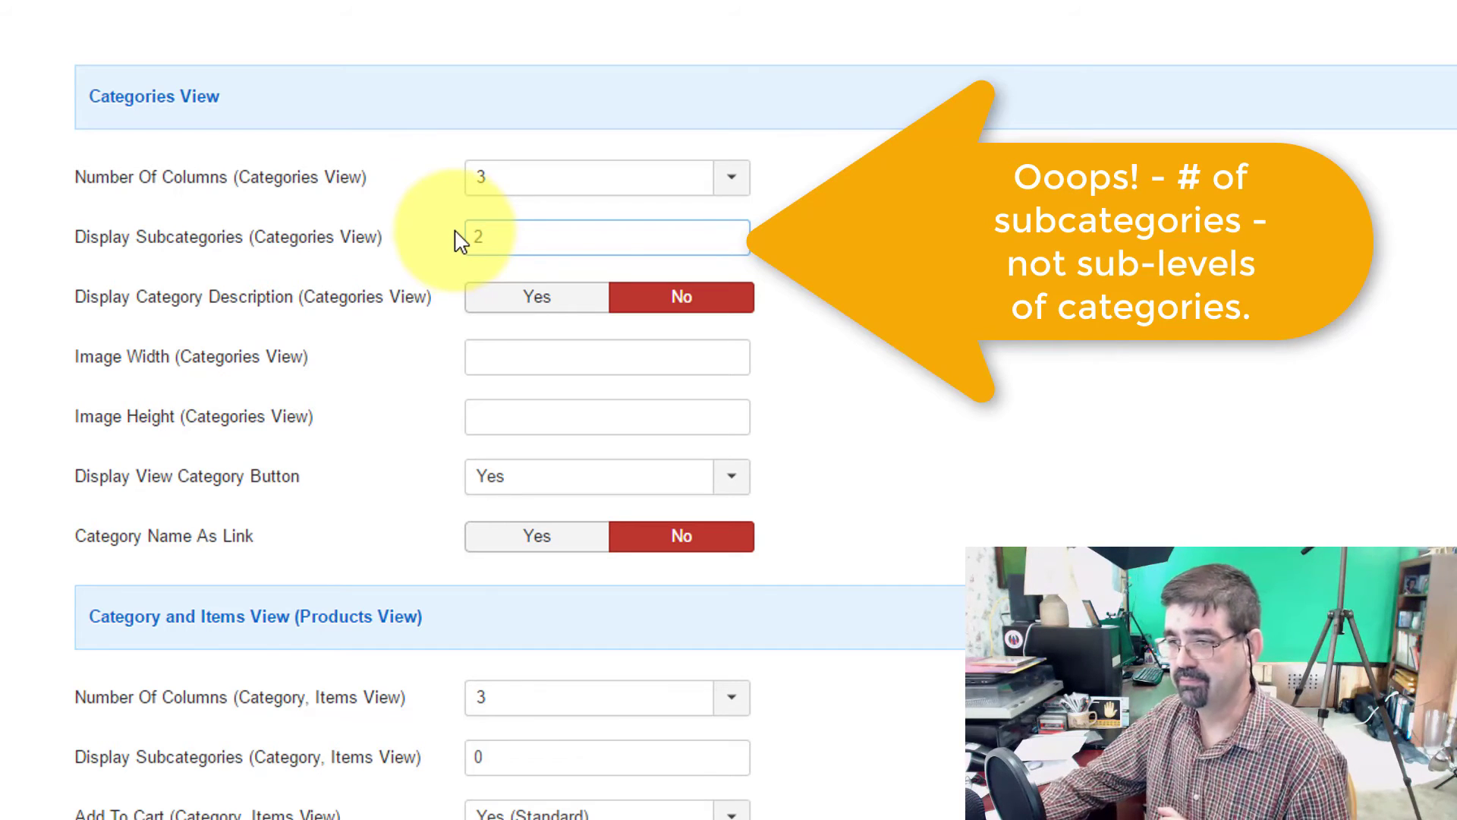
double_click(474, 237)
type("1")
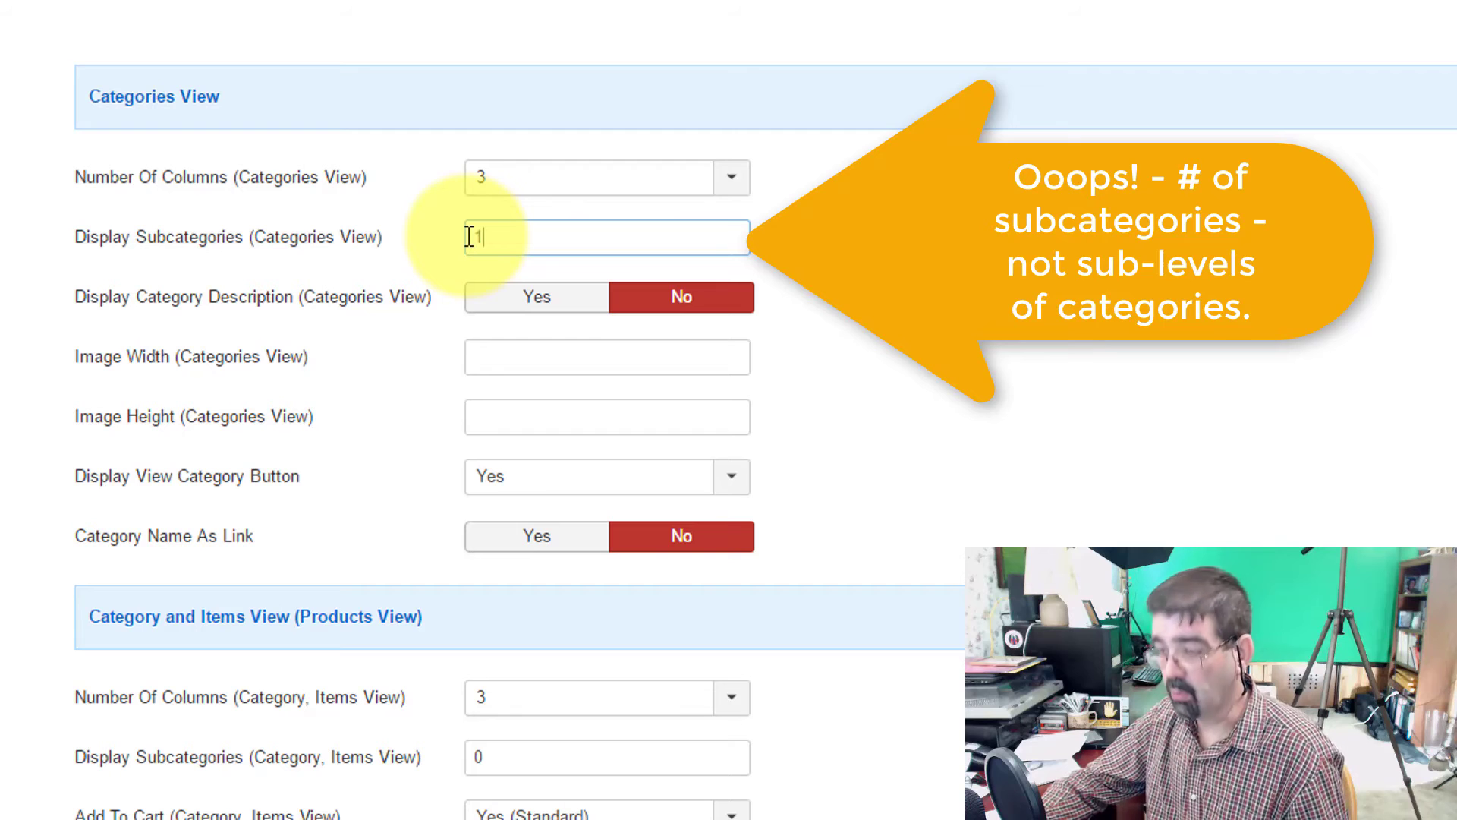
Step: Set Display Subcategories (Category, Items View) to 1, save the configuration and reload the public Dog Store page
scroll(323, 220, "down", 3)
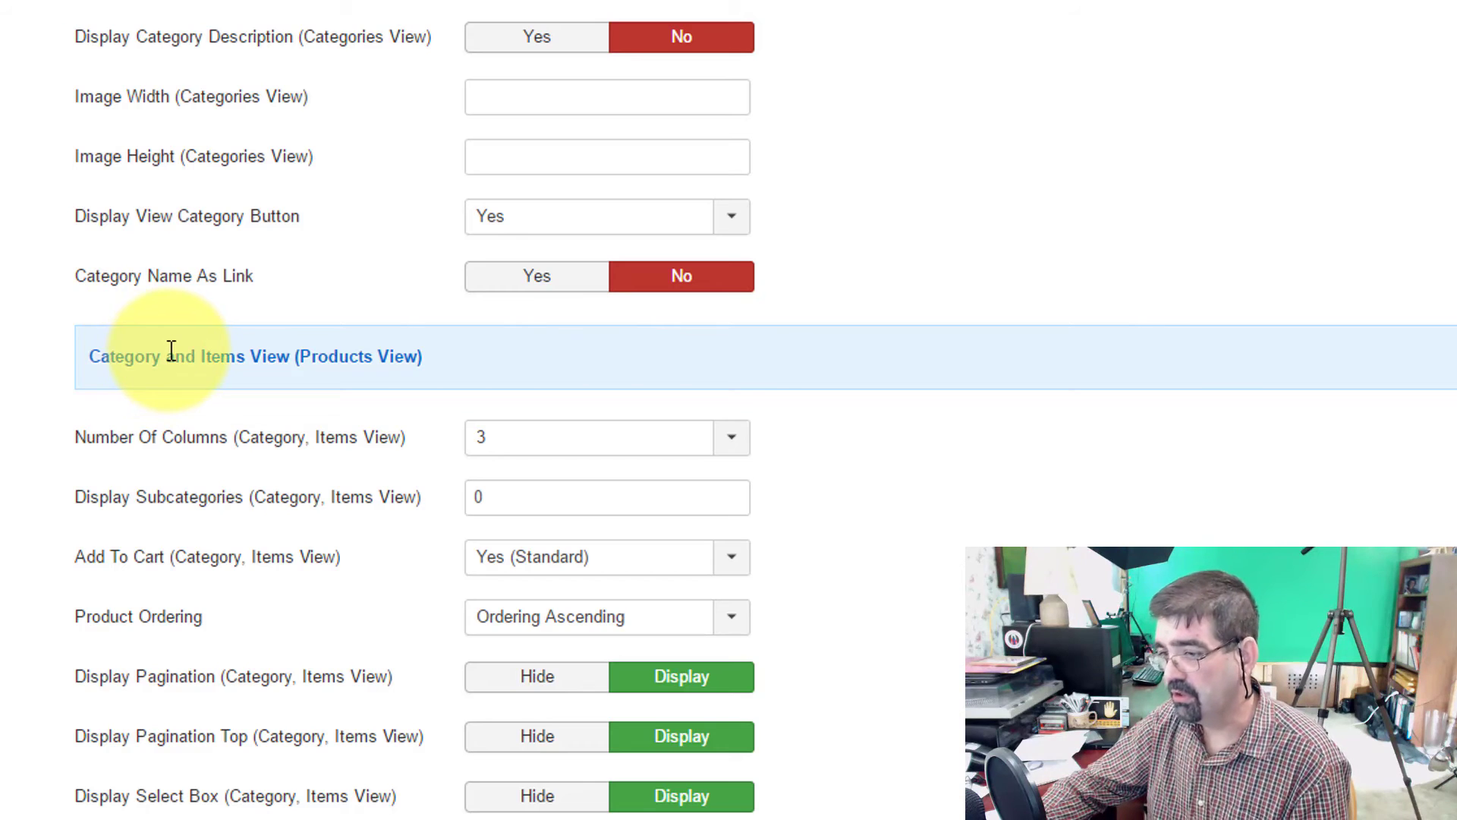
left_click(596, 512)
key("BackSpace")
type("1")
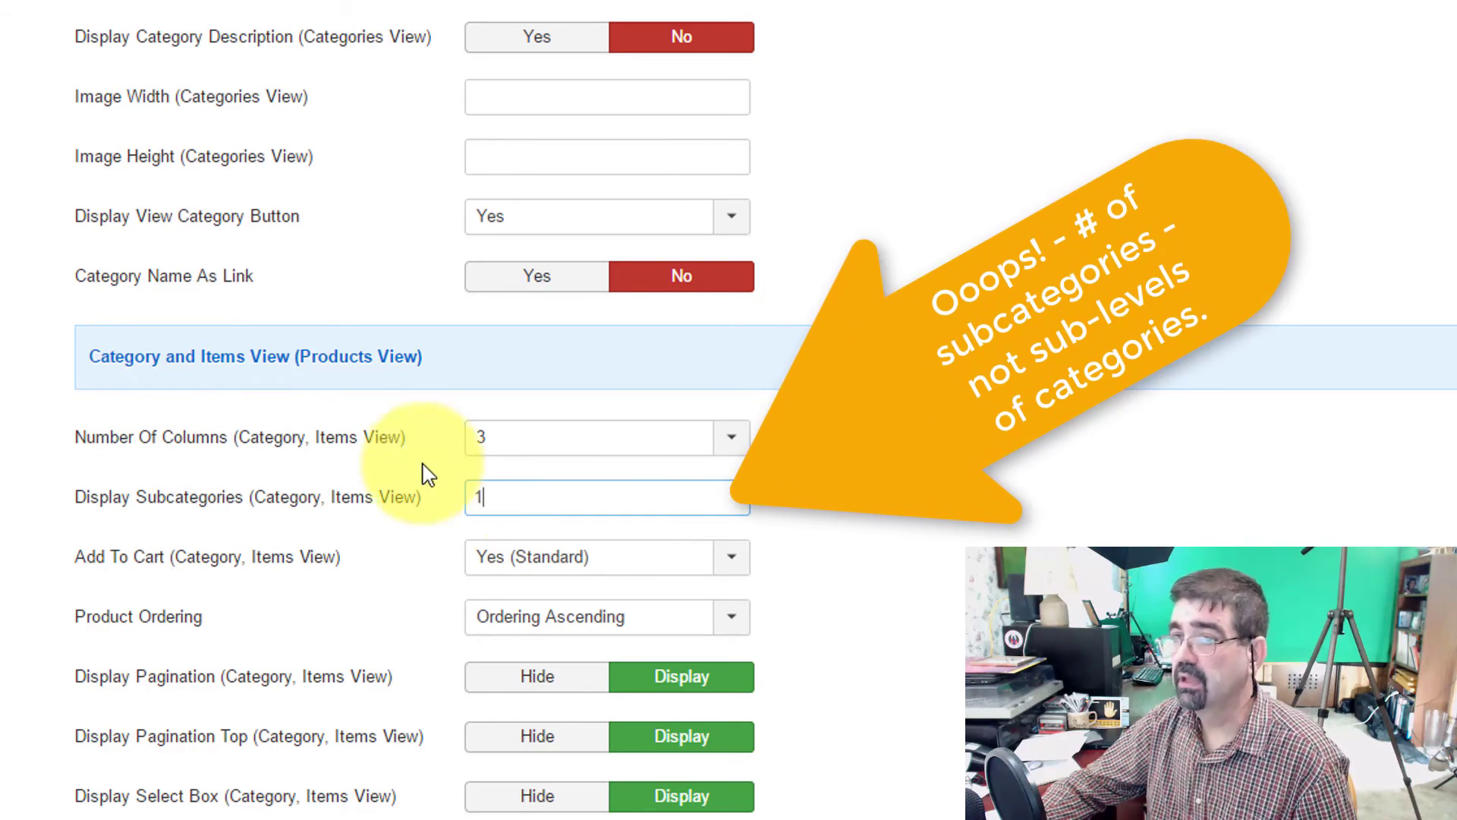
key("Tab")
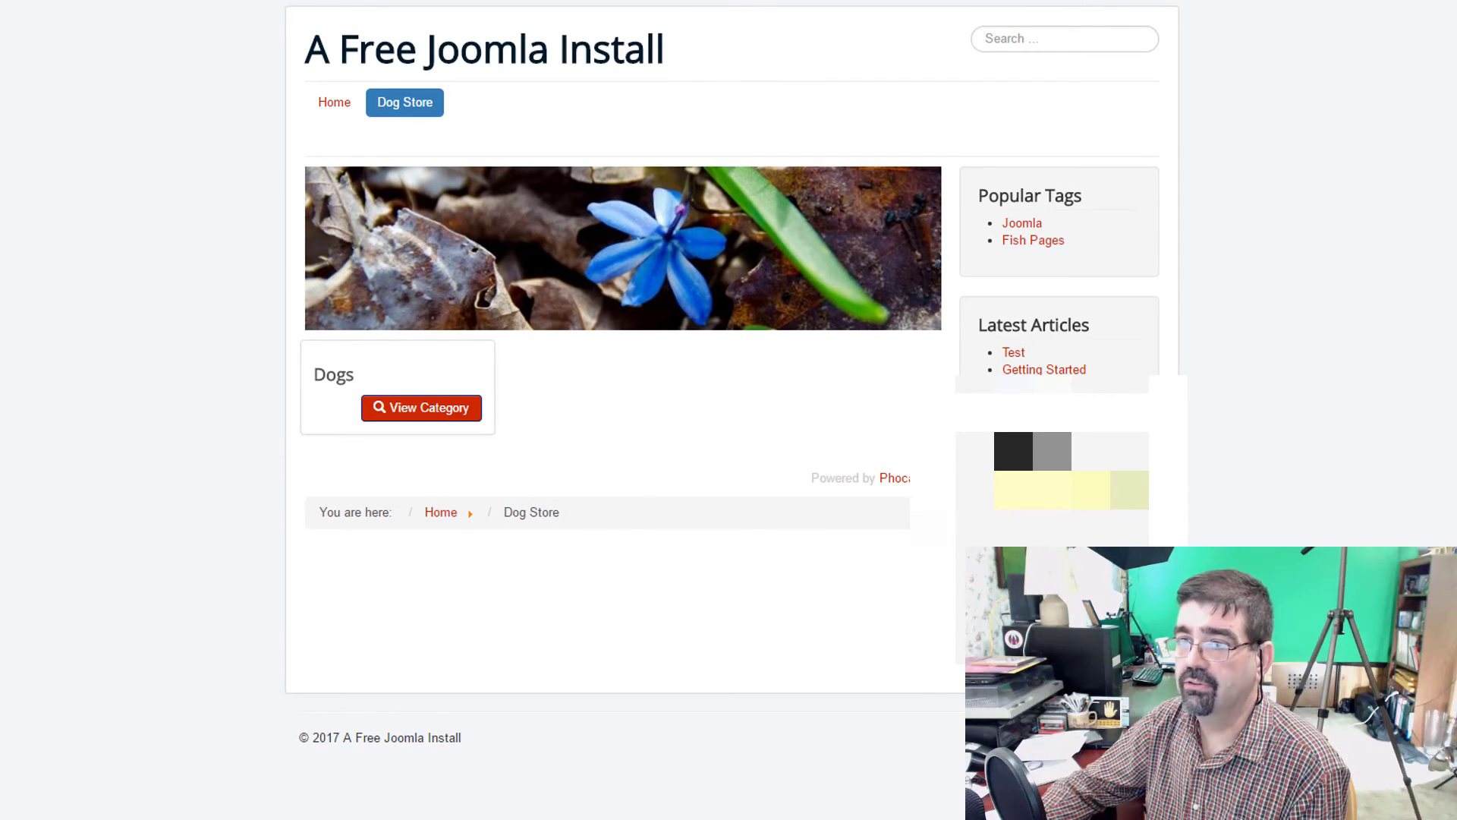
key("F5")
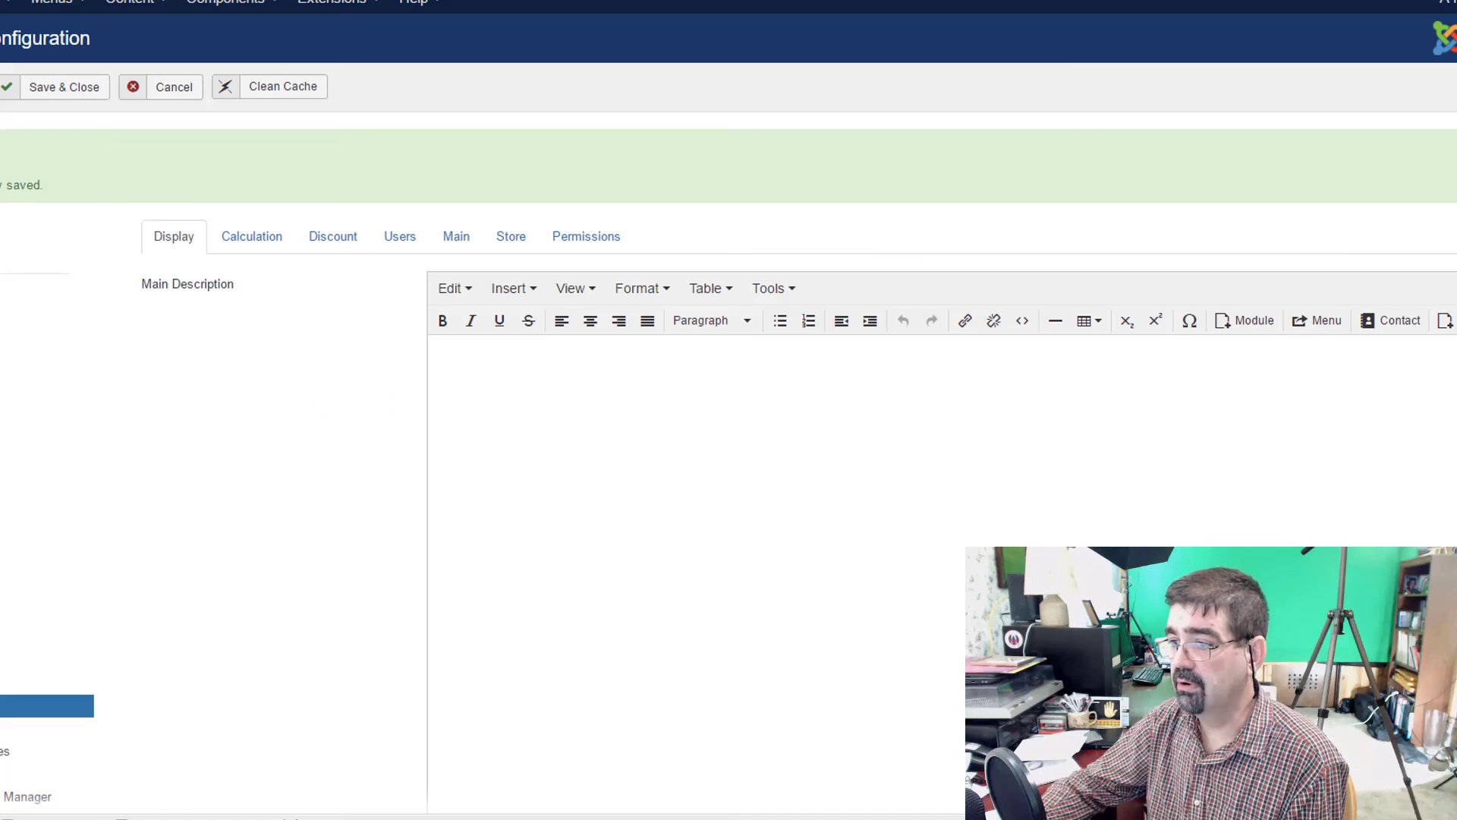
Step: Set Display Subcategories to 2 for both the Categories View and the Category and Items View, and save the configuration
scroll(288, 315, "down", 10)
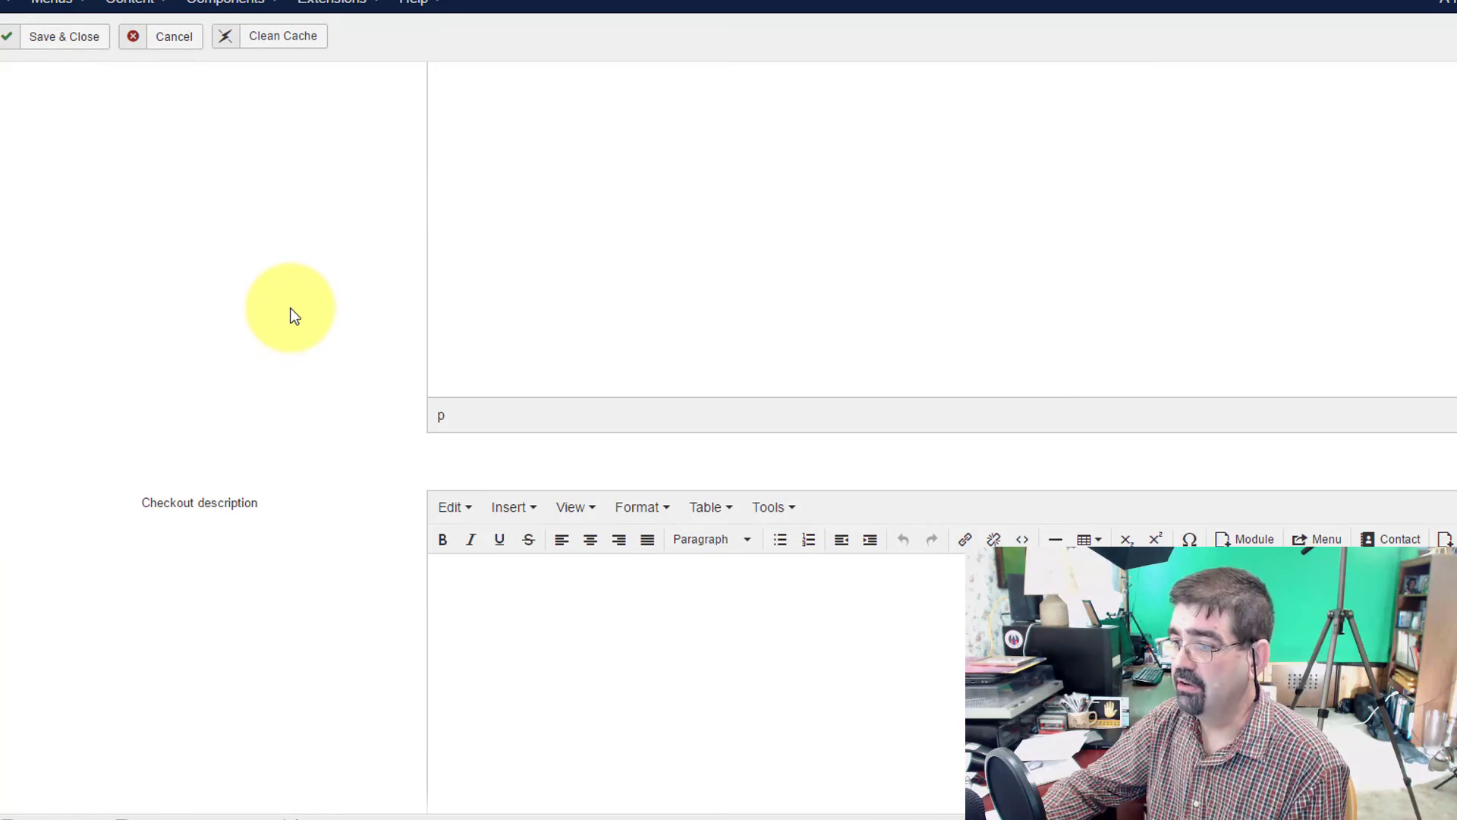
scroll(289, 311, "down", 5)
left_click_drag(490, 635, 418, 634)
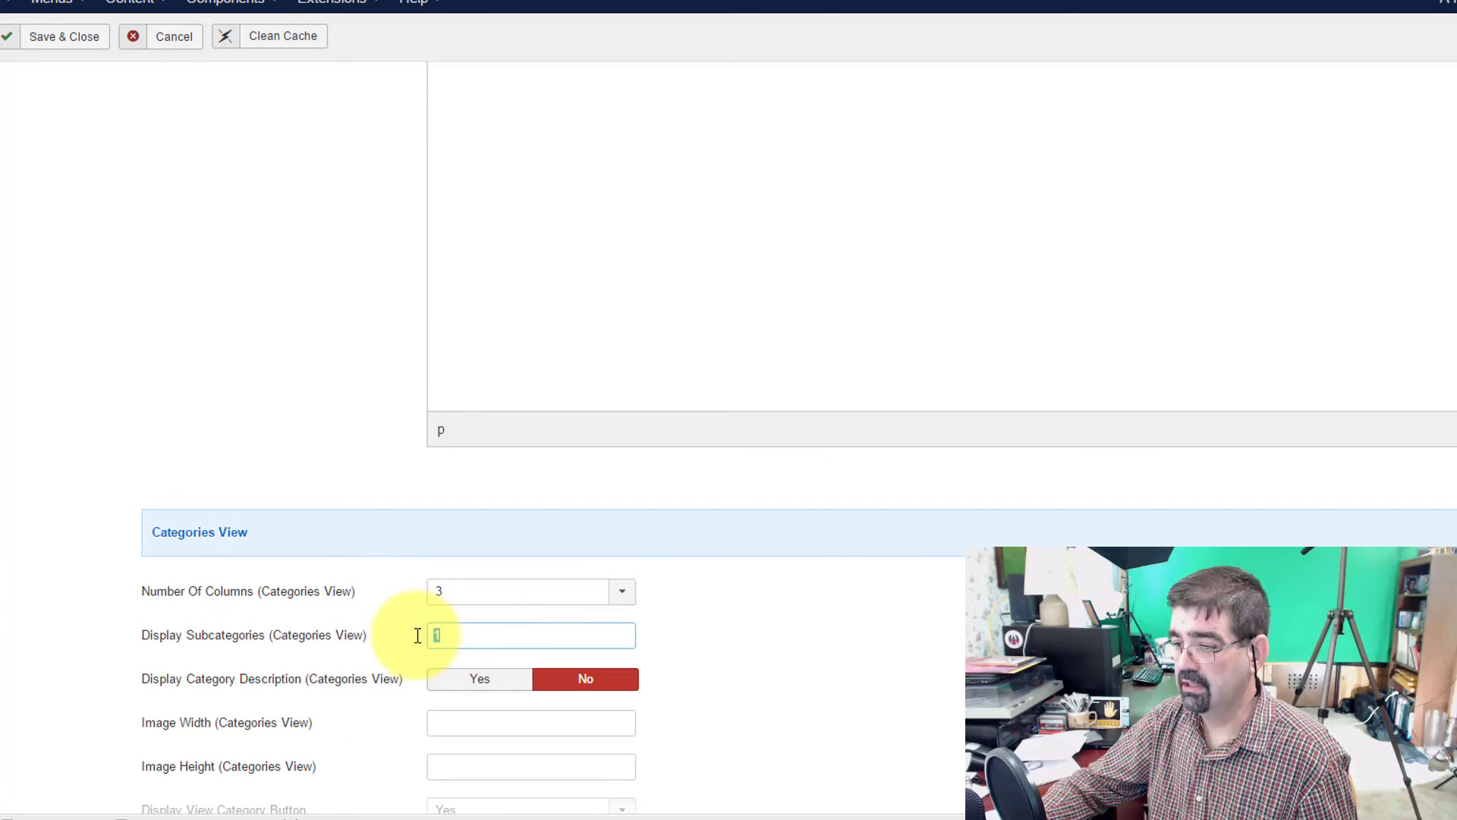
type("2")
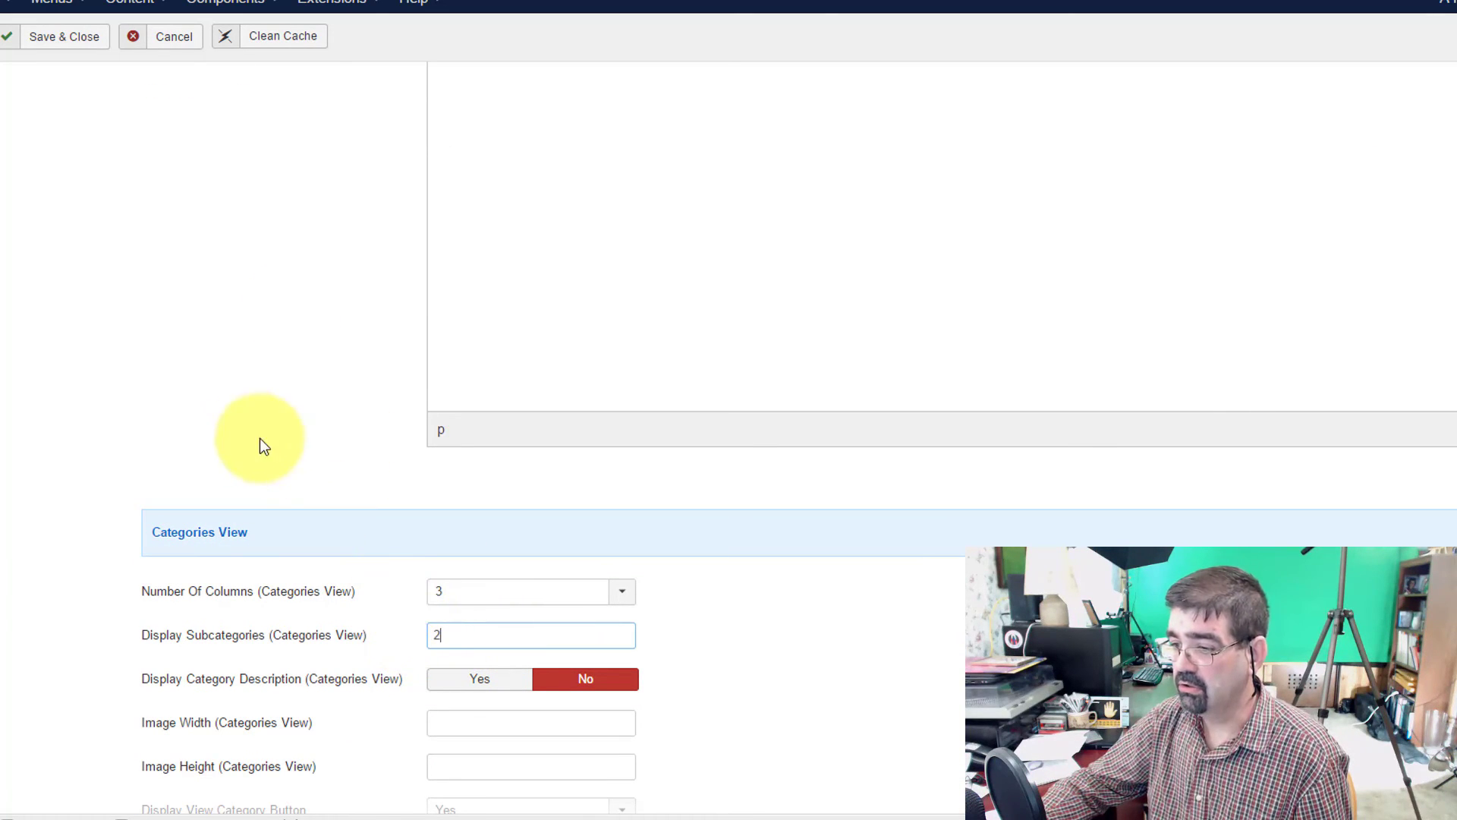
scroll(251, 437, "down", 4)
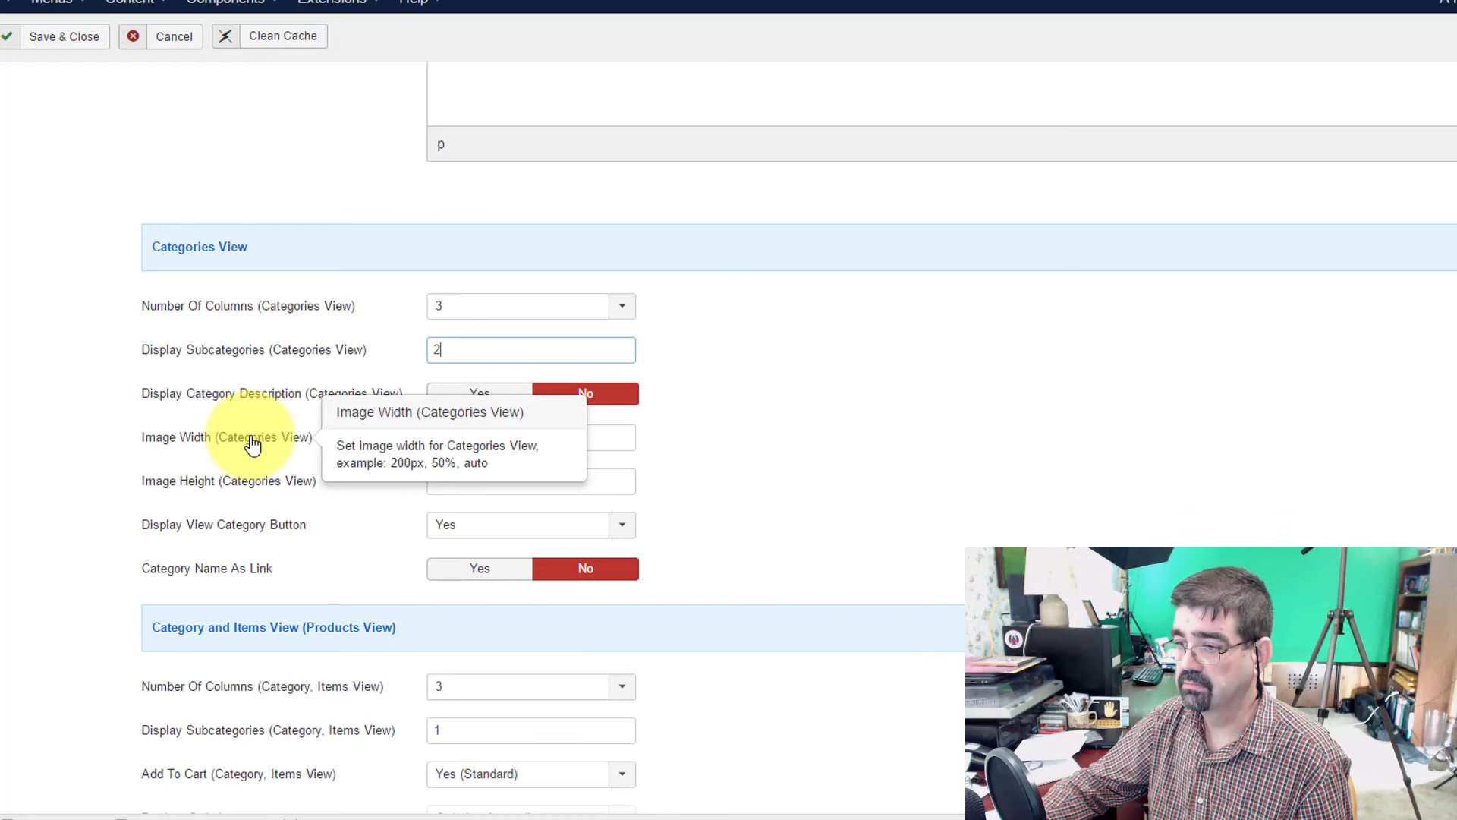
scroll(531, 661, "down", 1)
left_click_drag(478, 634, 411, 636)
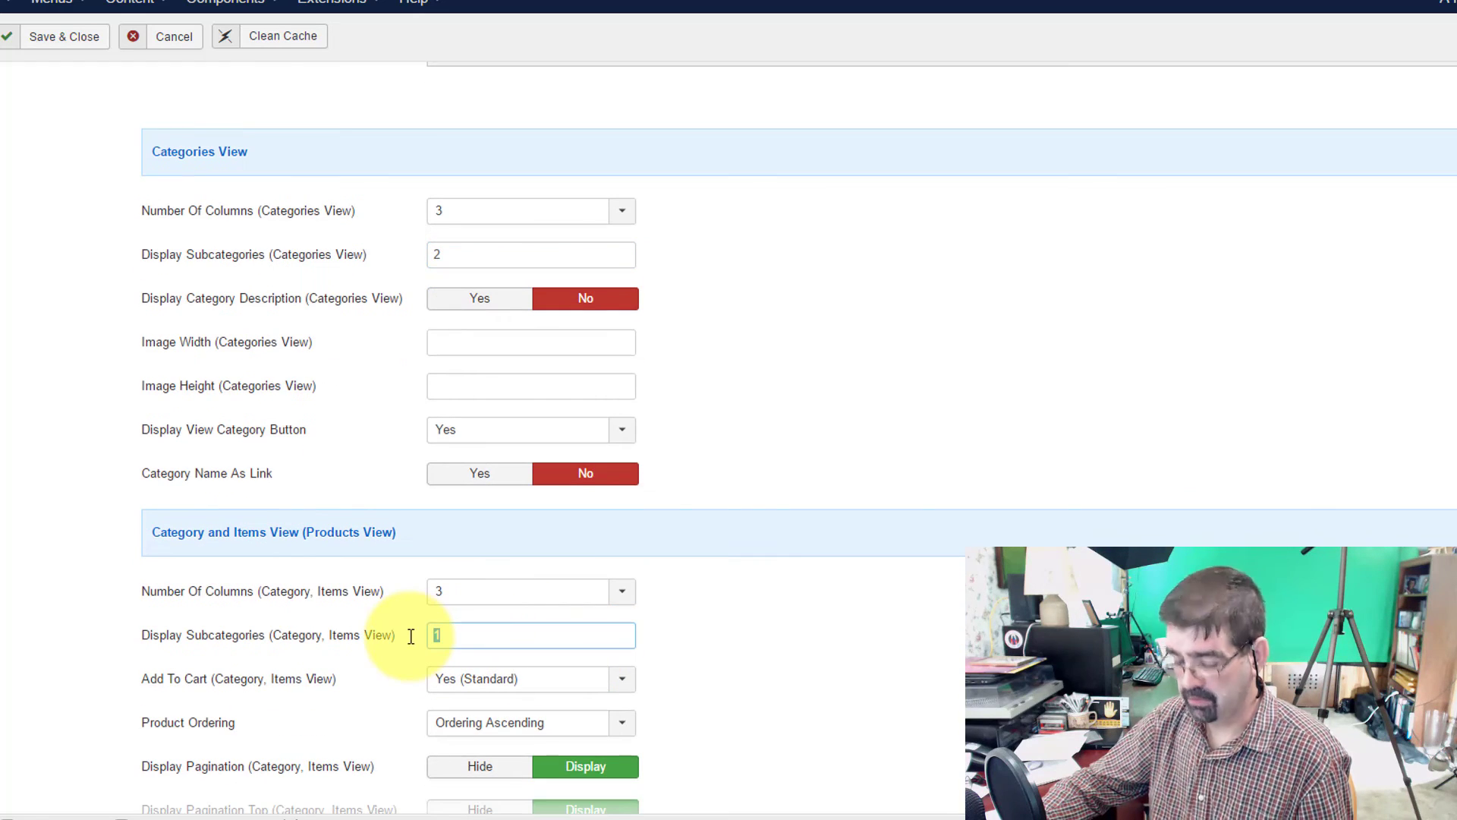
type("2")
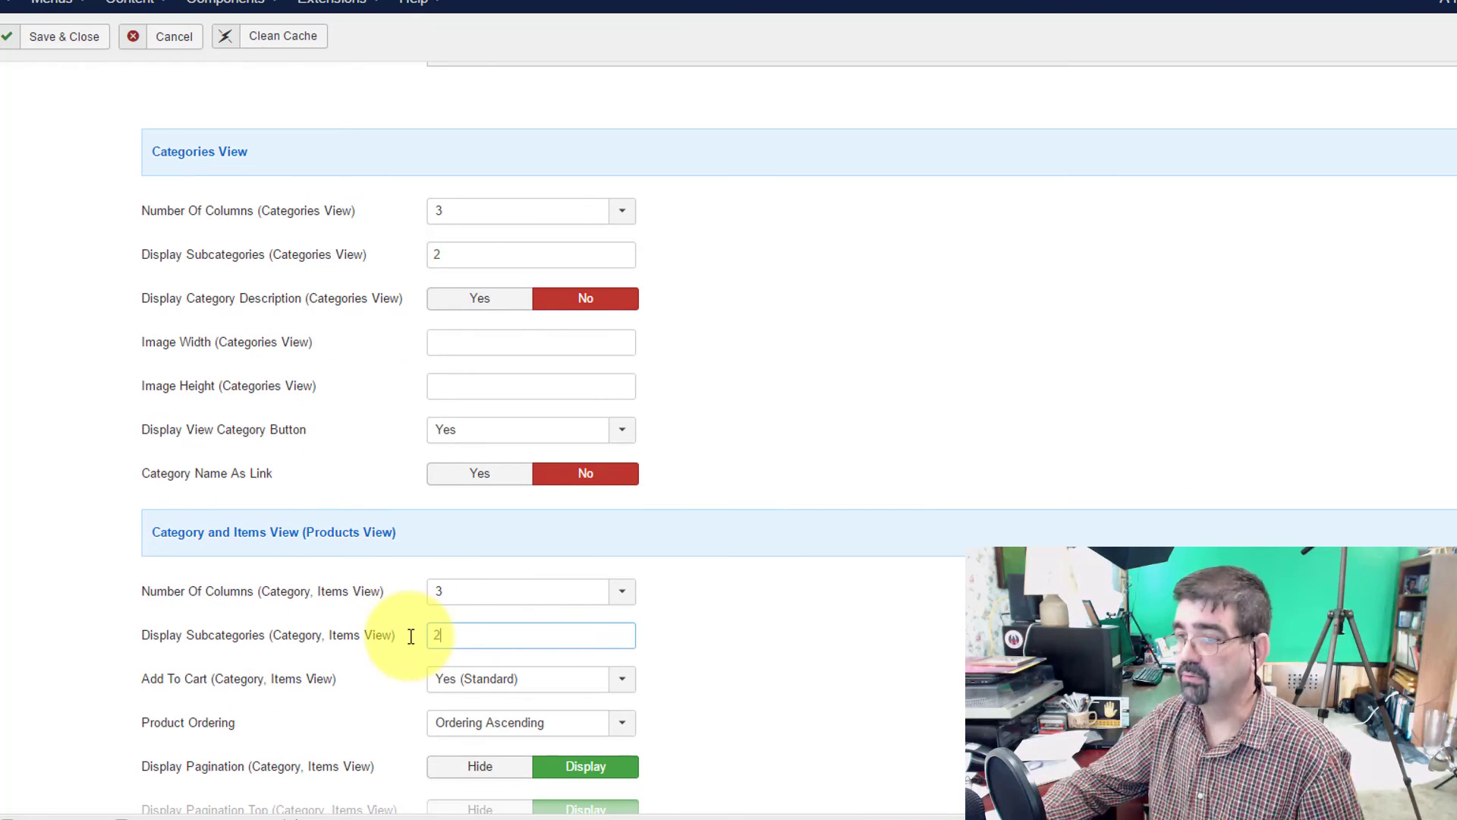
left_click(21, 49)
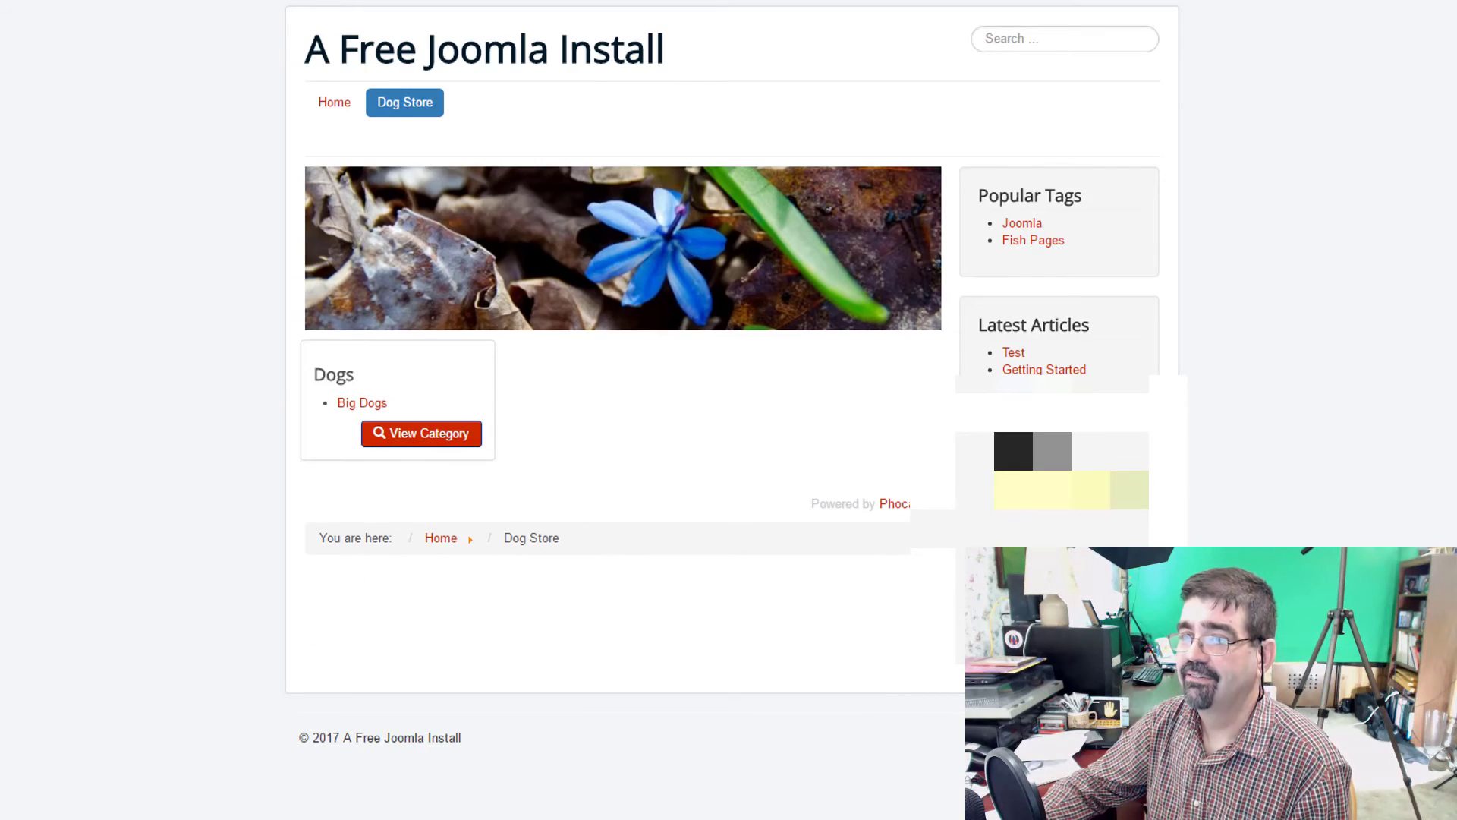
Step: Reload the public Dog Store page and view the products in the Big Dogs and Small Dogs subcategories
key("F5")
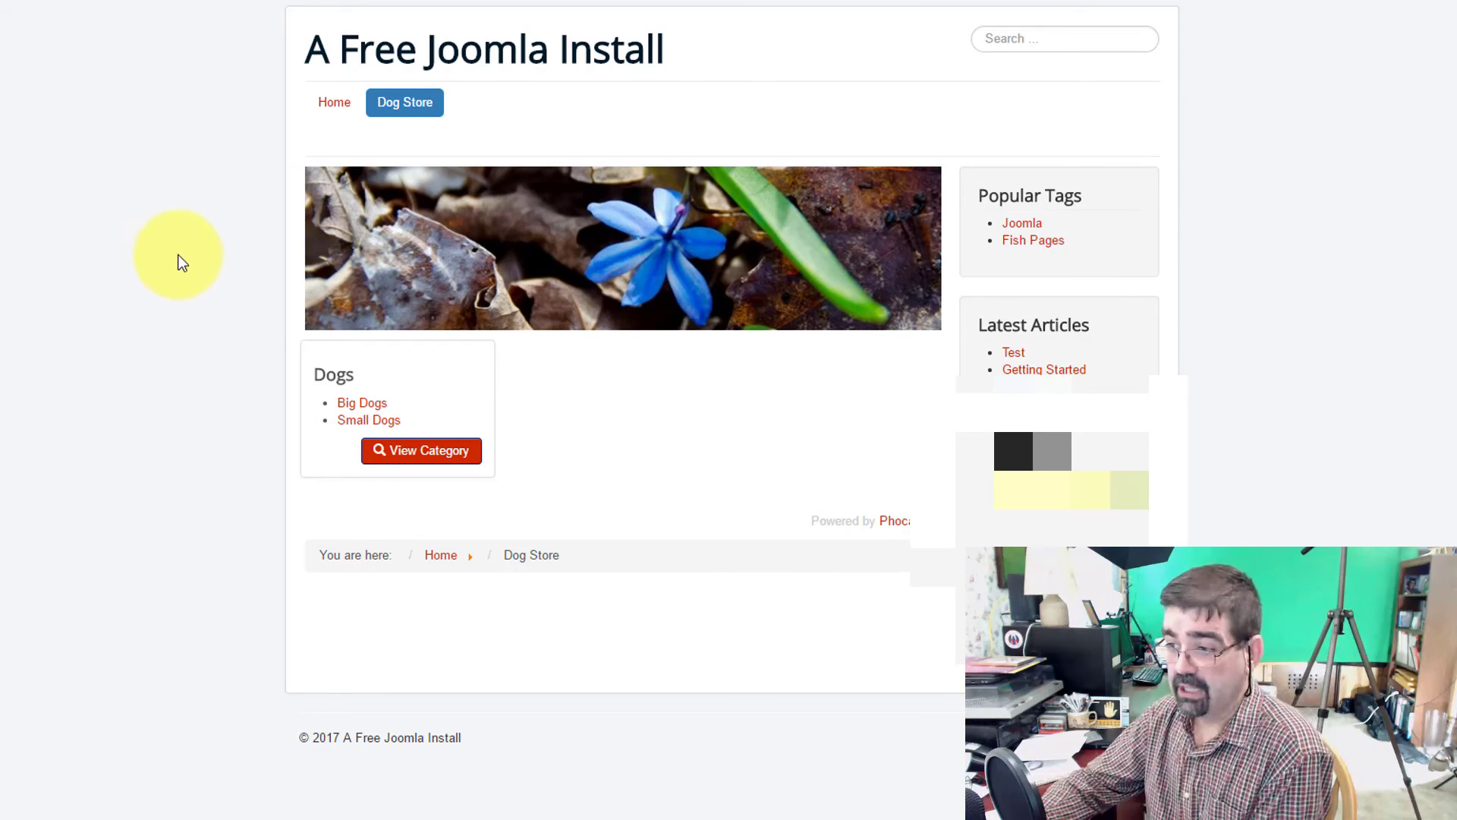
left_click(368, 404)
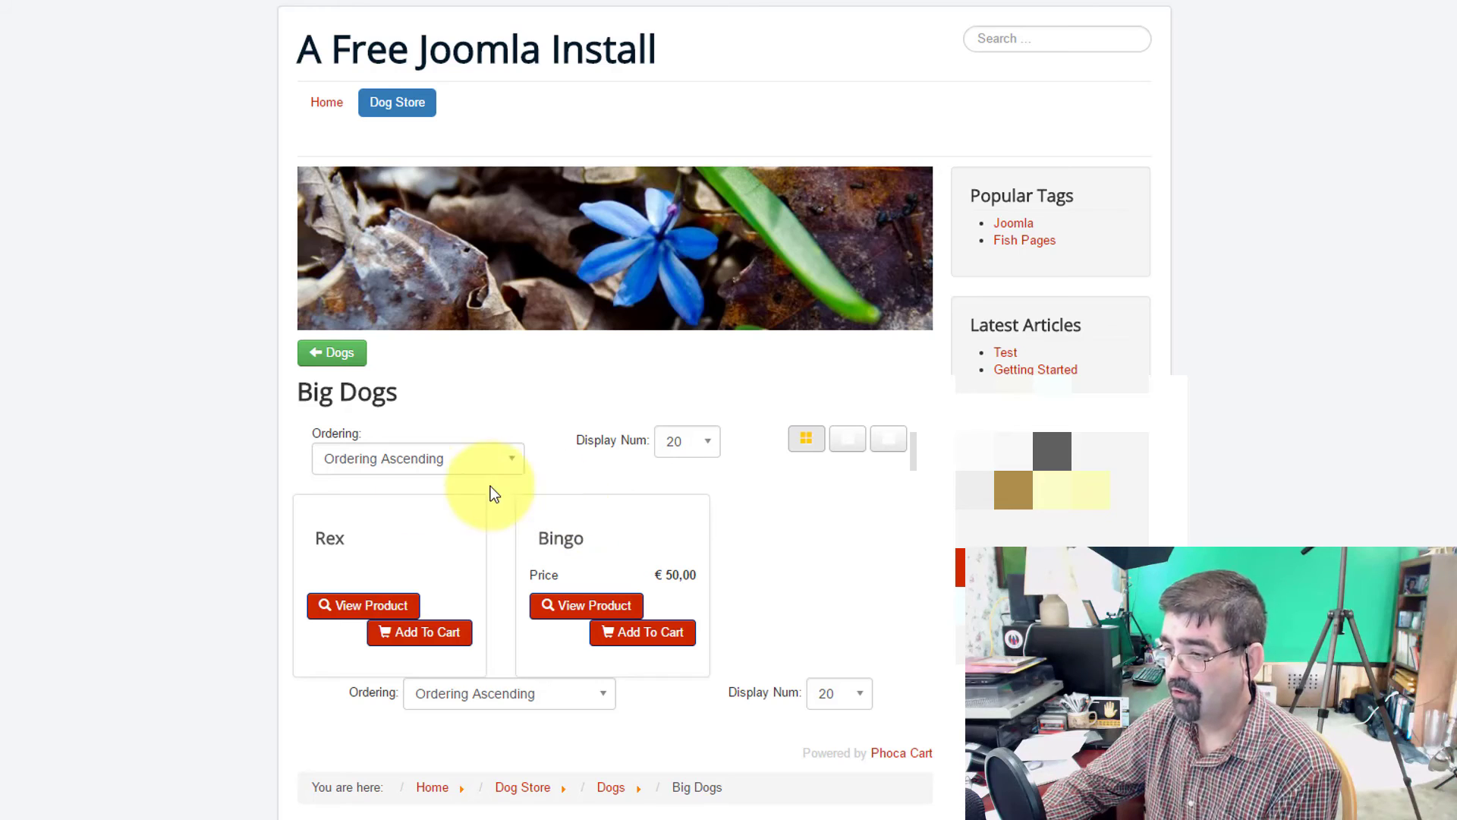
left_click(313, 353)
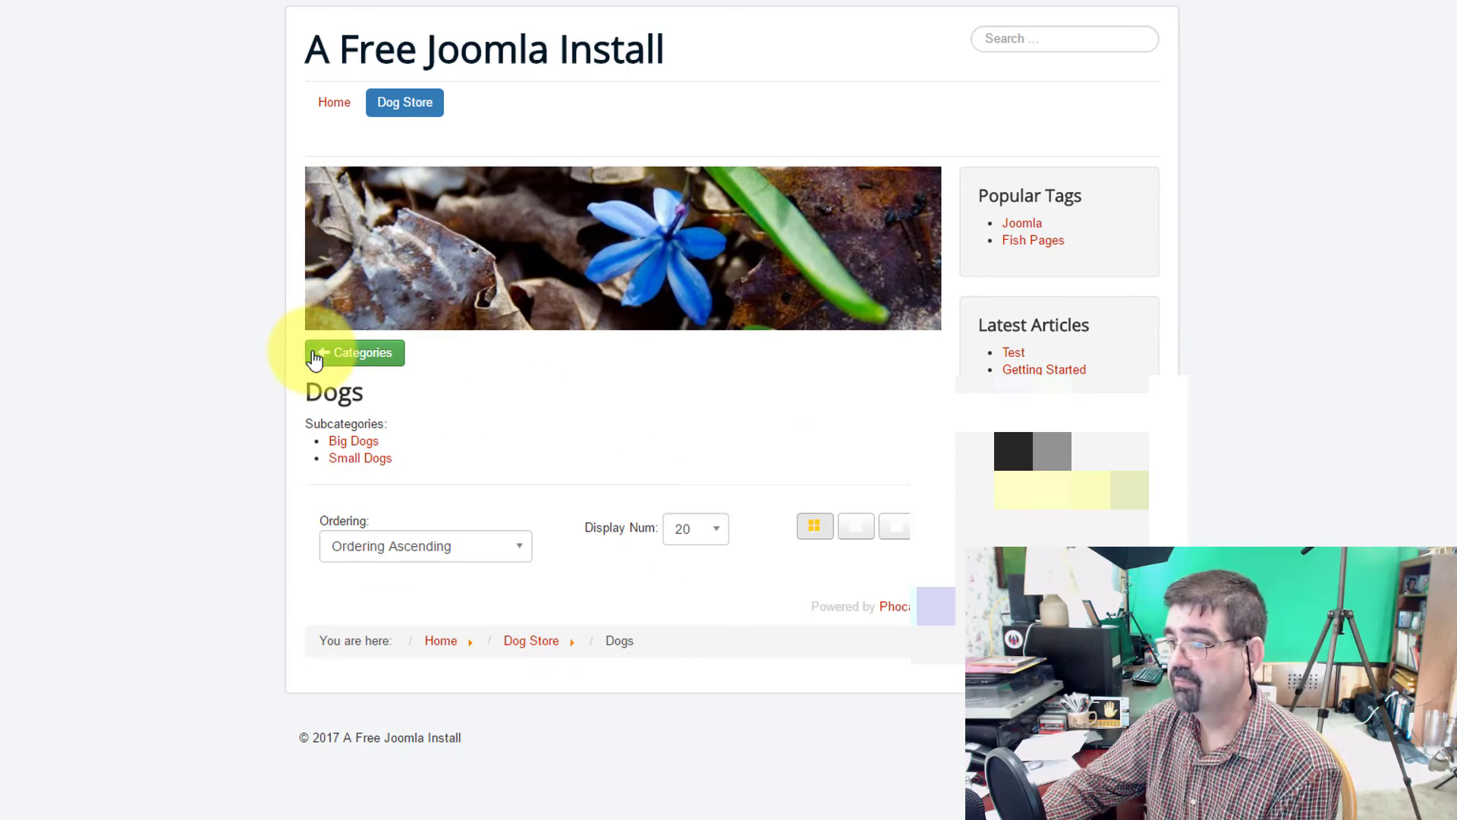
left_click(345, 460)
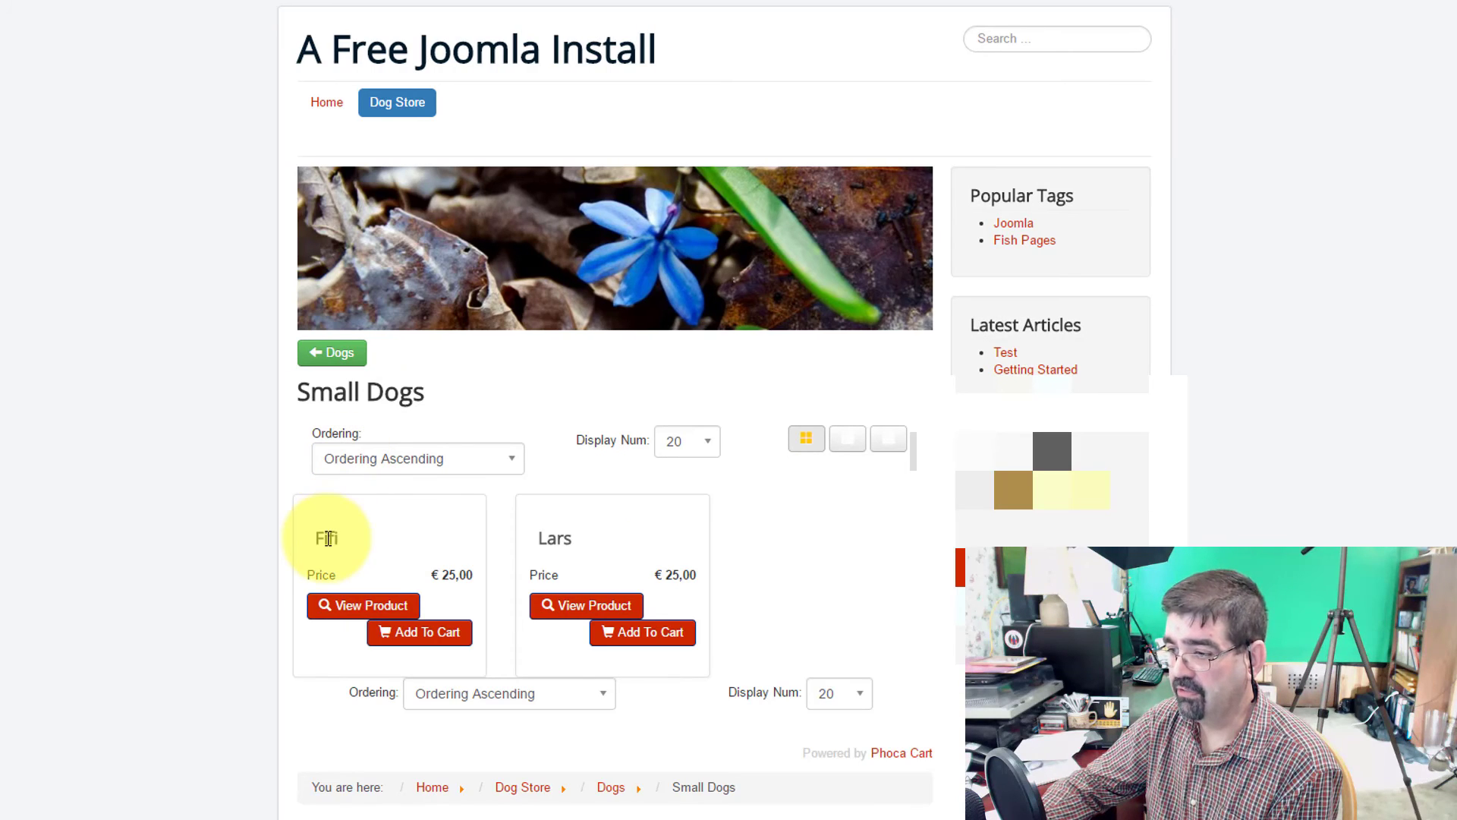